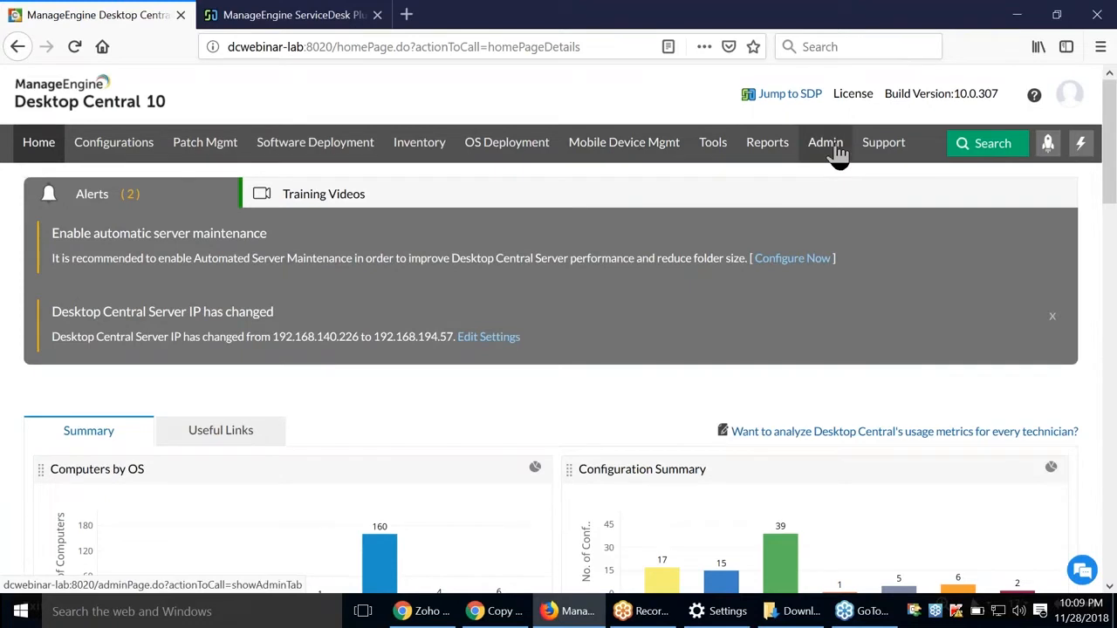
Step: Open the server details of the ServiceDesk Plus integration settings for modification
{"action": "left_click", "coordinate": [831, 154]}
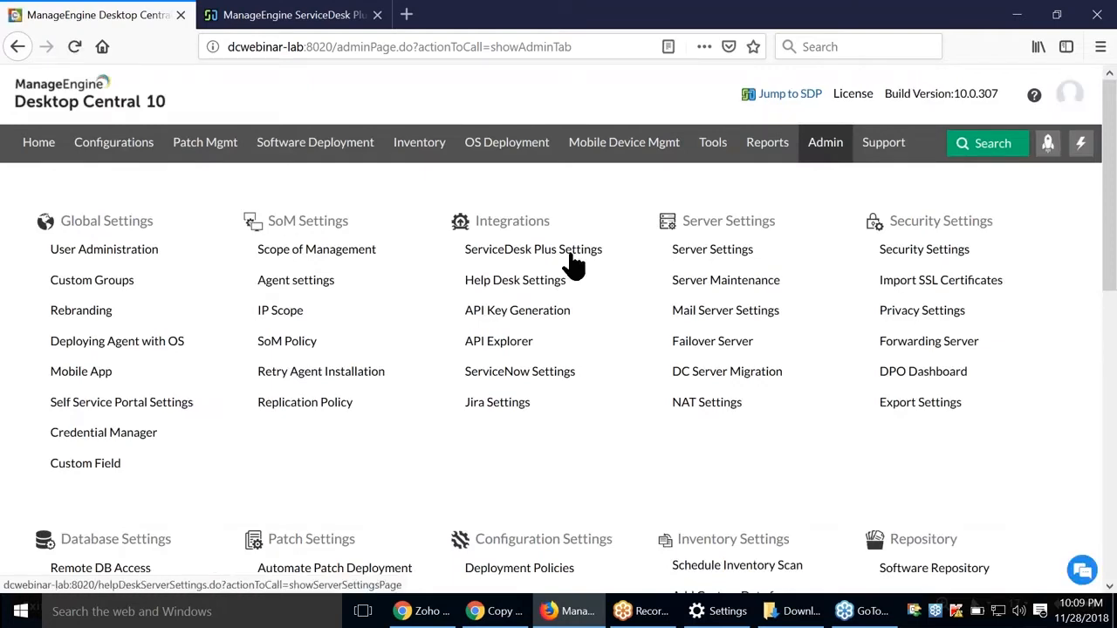
{"action": "left_click", "coordinate": [571, 256]}
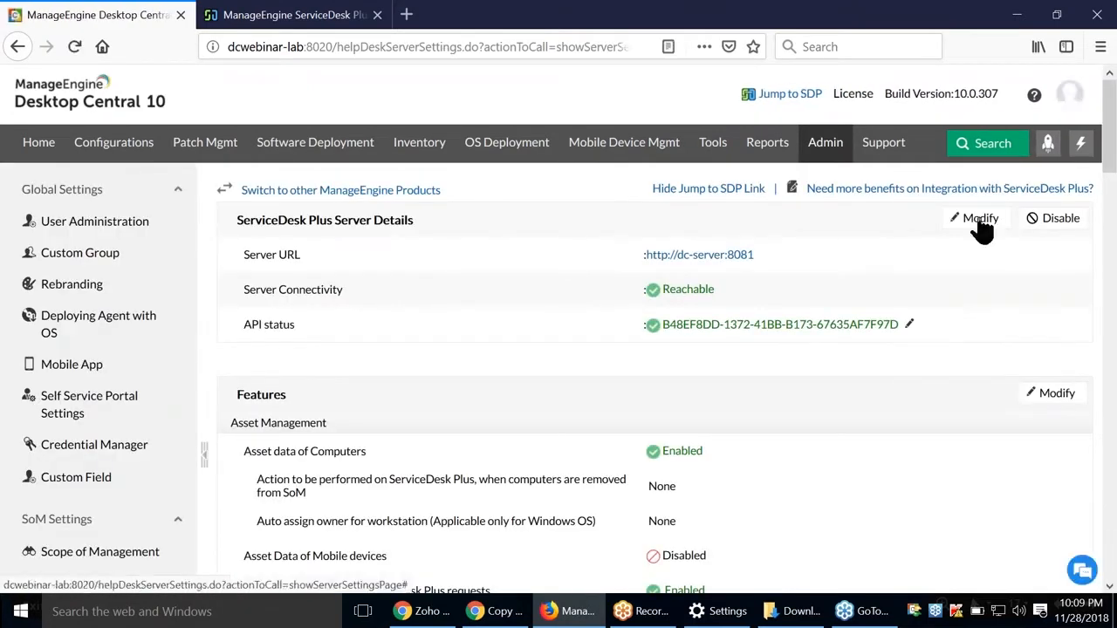
{"action": "left_click", "coordinate": [977, 225]}
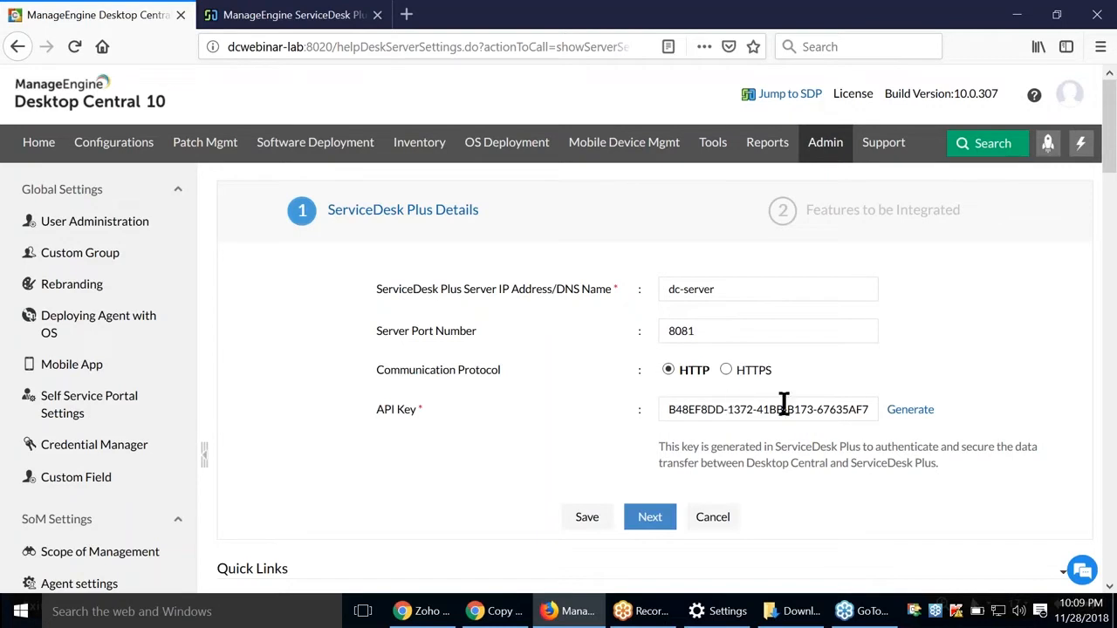
Step: Regenerate the ServiceDesk Plus API key with the never-expires option and copy the new key
{"action": "left_click", "coordinate": [912, 410]}
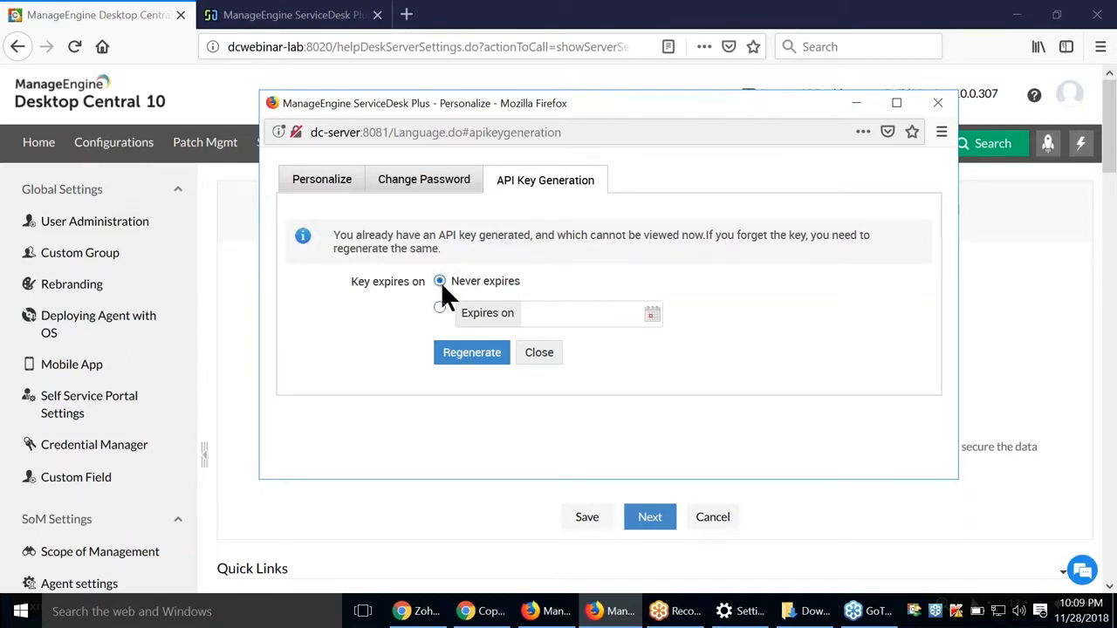
{"action": "left_click", "coordinate": [483, 365]}
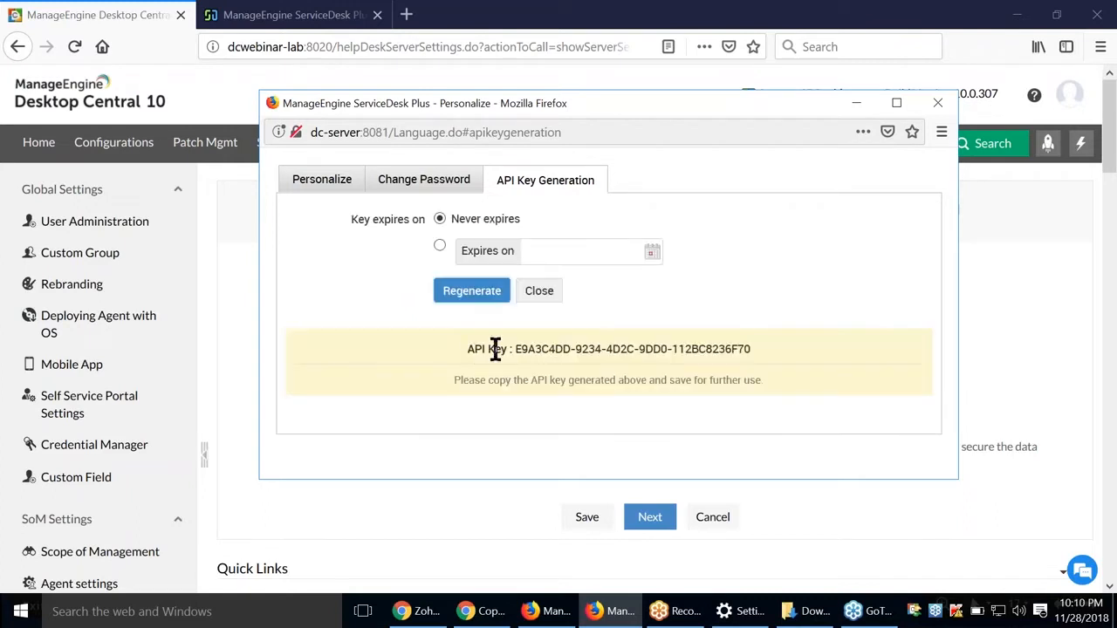
{"action": "left_click_drag", "start_coordinate": [515, 349], "coordinate": [772, 354]}
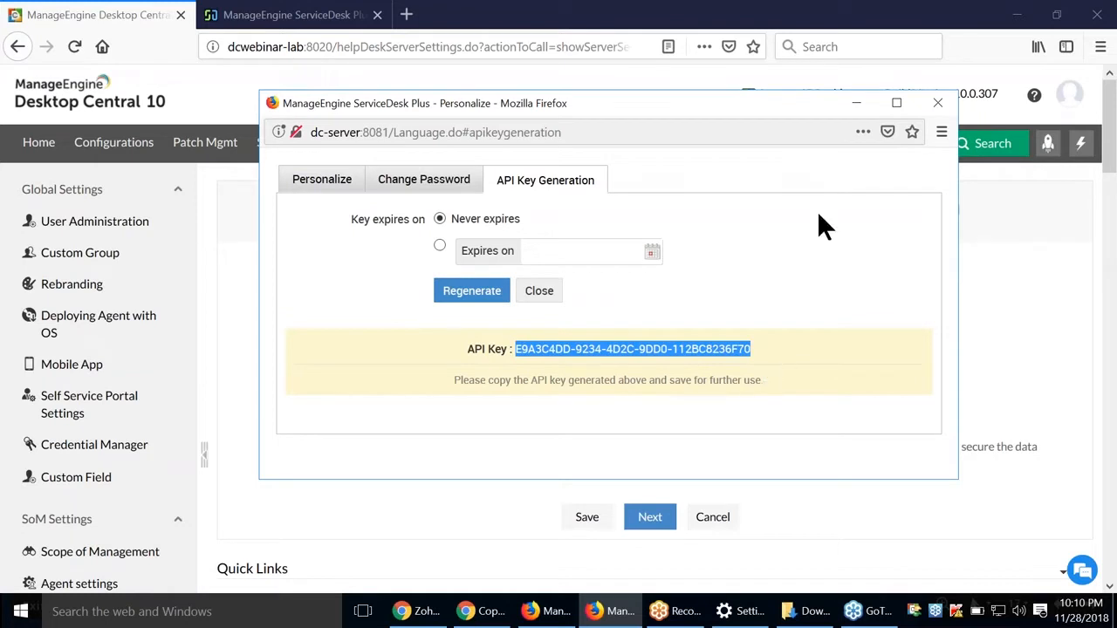
{"action": "left_click", "coordinate": [941, 104]}
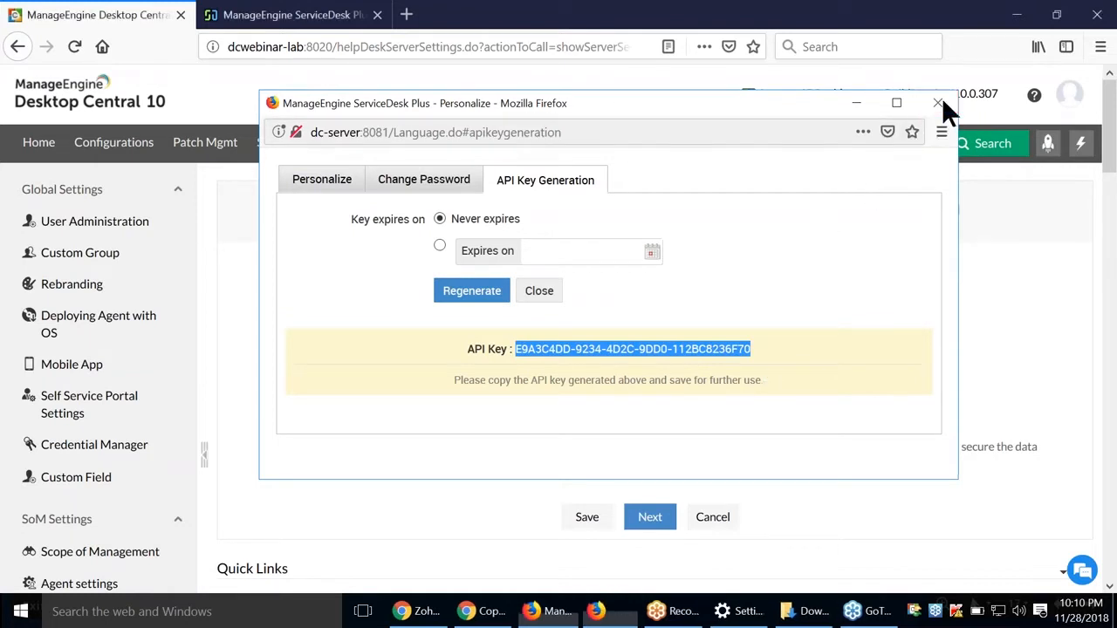
Step: Replace the API key in the ServiceDesk Plus details with the copied key and continue to the features to be integrated
{"action": "triple_click", "coordinate": [703, 409]}
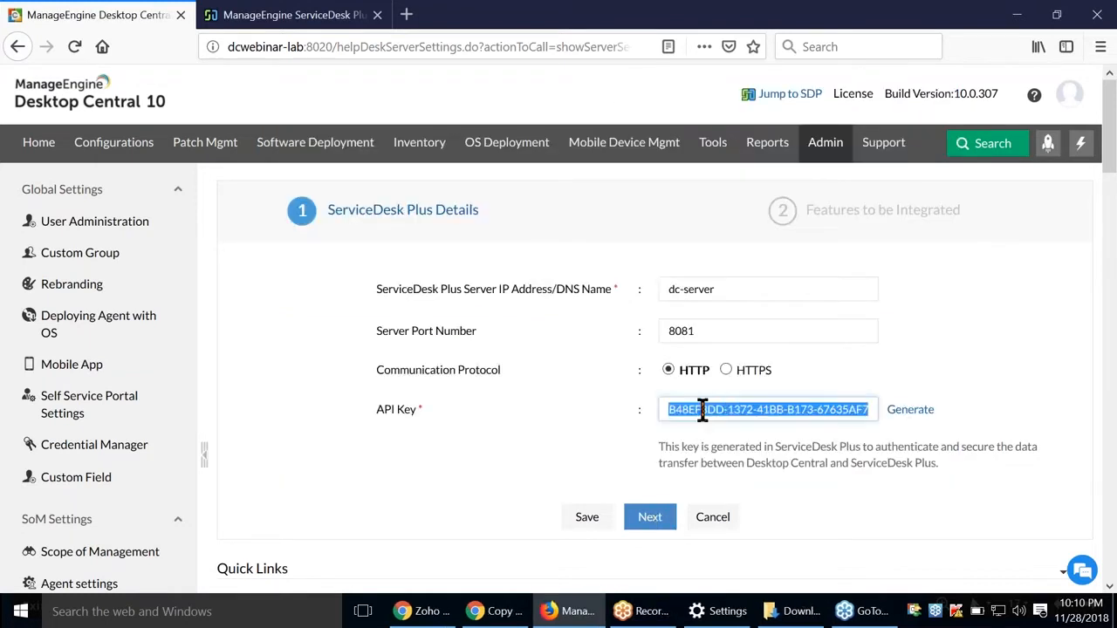
{"action": "key", "text": "ctrl+v"}
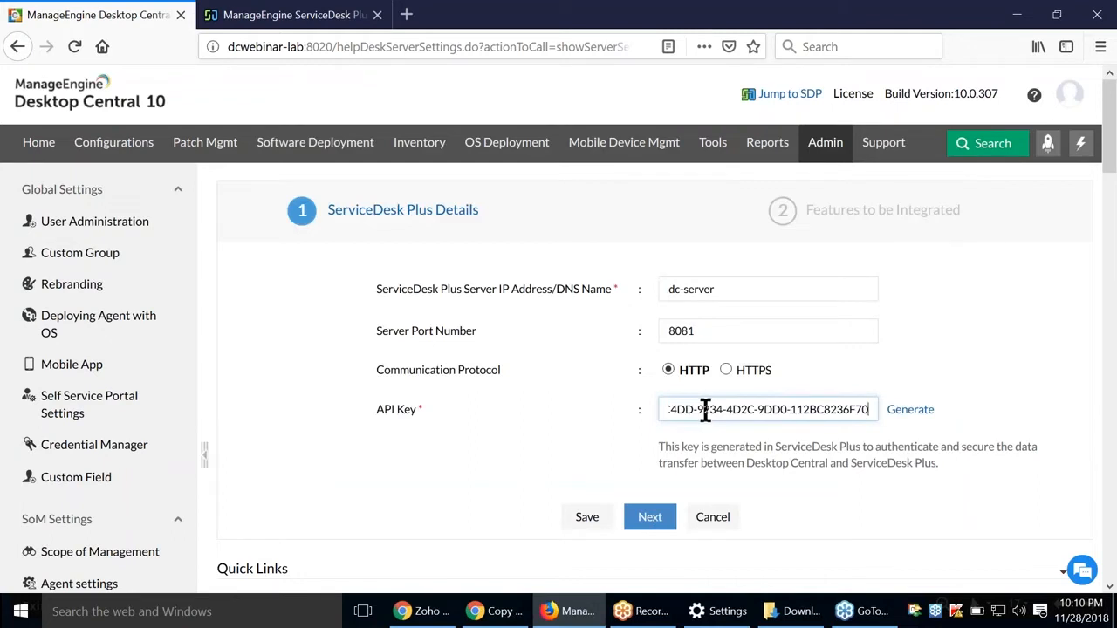
{"action": "left_click", "coordinate": [651, 519]}
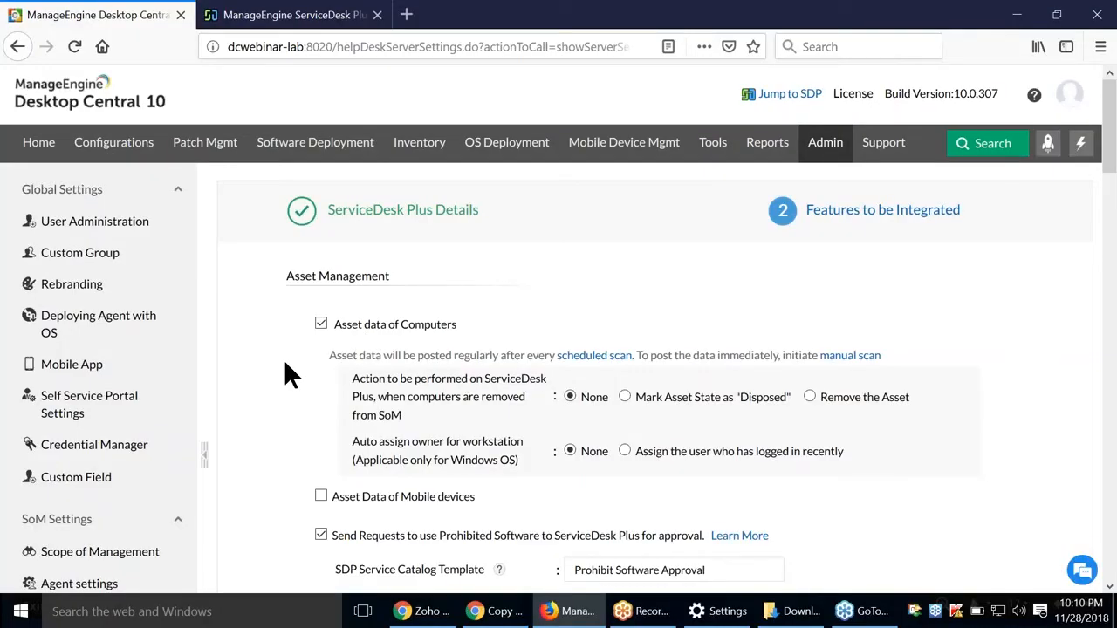
Step: Review the asset, configuration, remote control and help desk ticketing features to be integrated and save the integration settings
{"action": "scroll", "coordinate": [285, 362], "scroll_direction": "down", "scroll_amount": 2}
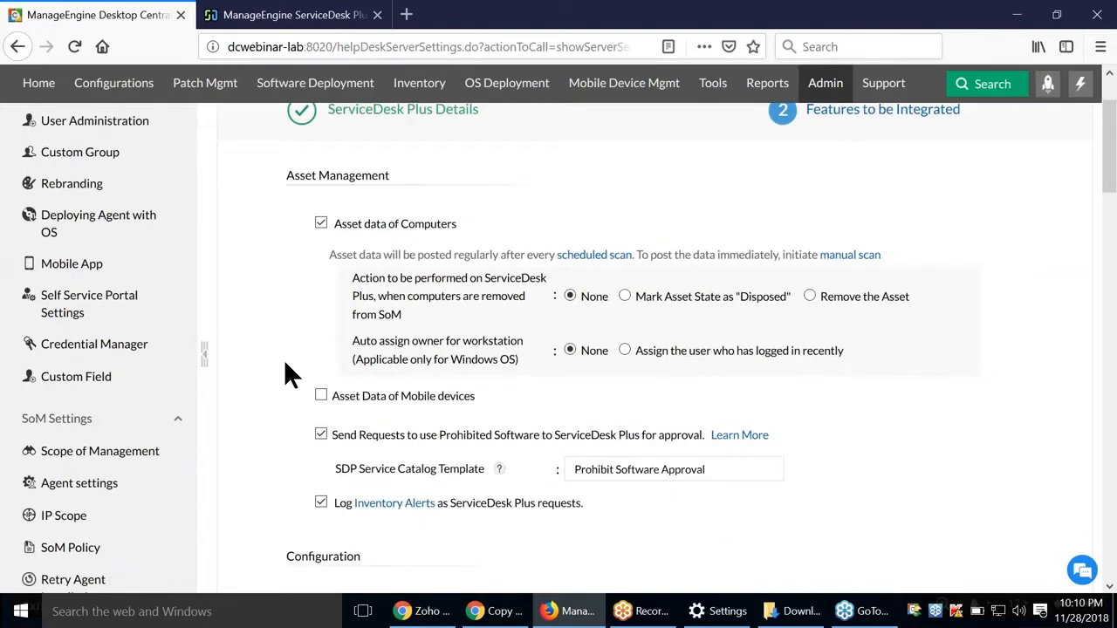
{"action": "scroll", "coordinate": [285, 362], "scroll_direction": "down", "scroll_amount": 2}
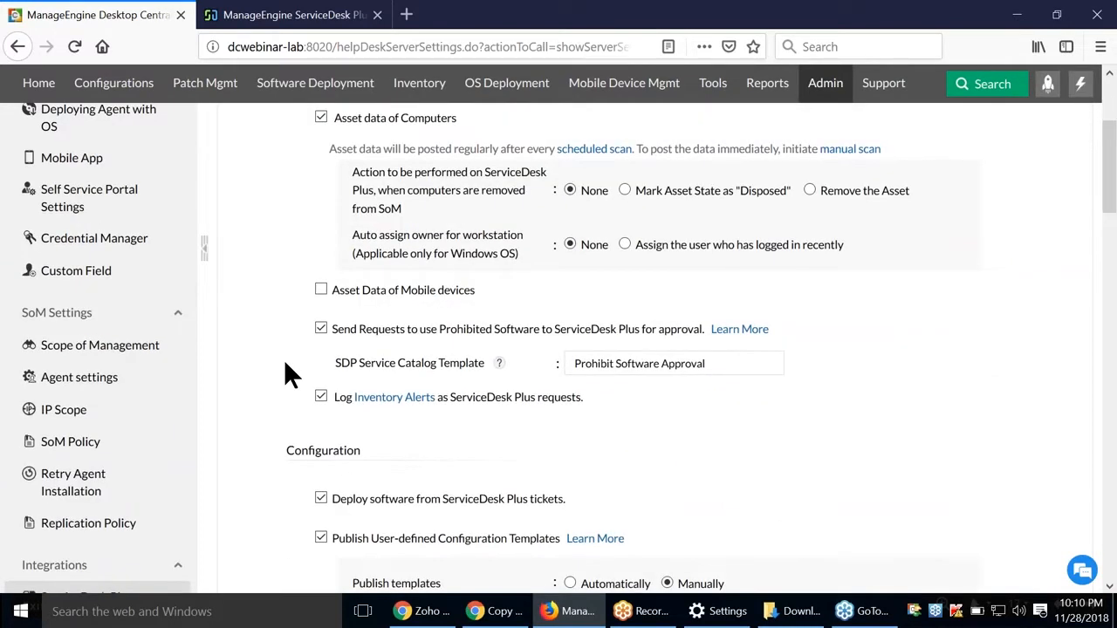
{"action": "scroll", "coordinate": [285, 363], "scroll_direction": "down", "scroll_amount": 2}
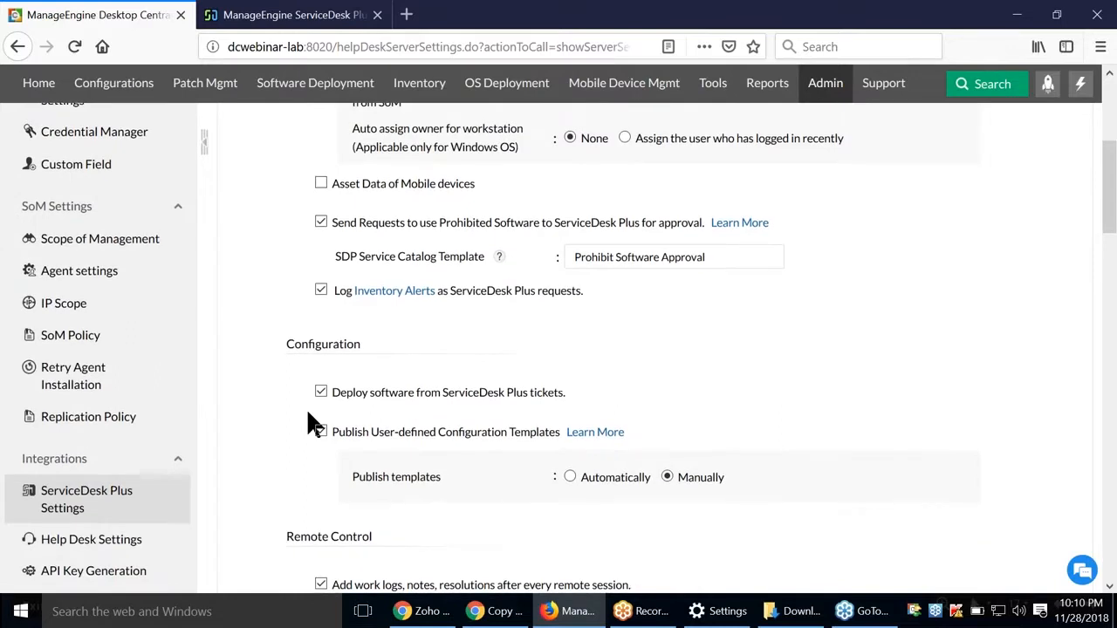
{"action": "scroll", "coordinate": [306, 409], "scroll_direction": "down", "scroll_amount": 1}
{"action": "scroll", "coordinate": [307, 413], "scroll_direction": "down", "scroll_amount": 3}
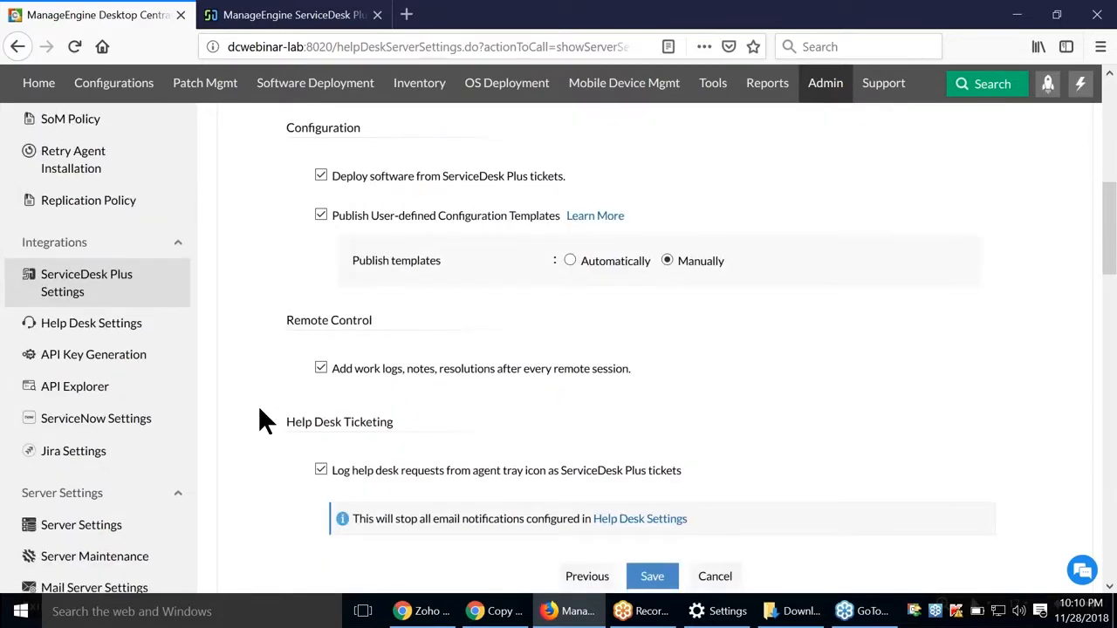
{"action": "scroll", "coordinate": [258, 414], "scroll_direction": "down", "scroll_amount": 2}
{"action": "left_click", "coordinate": [677, 371]}
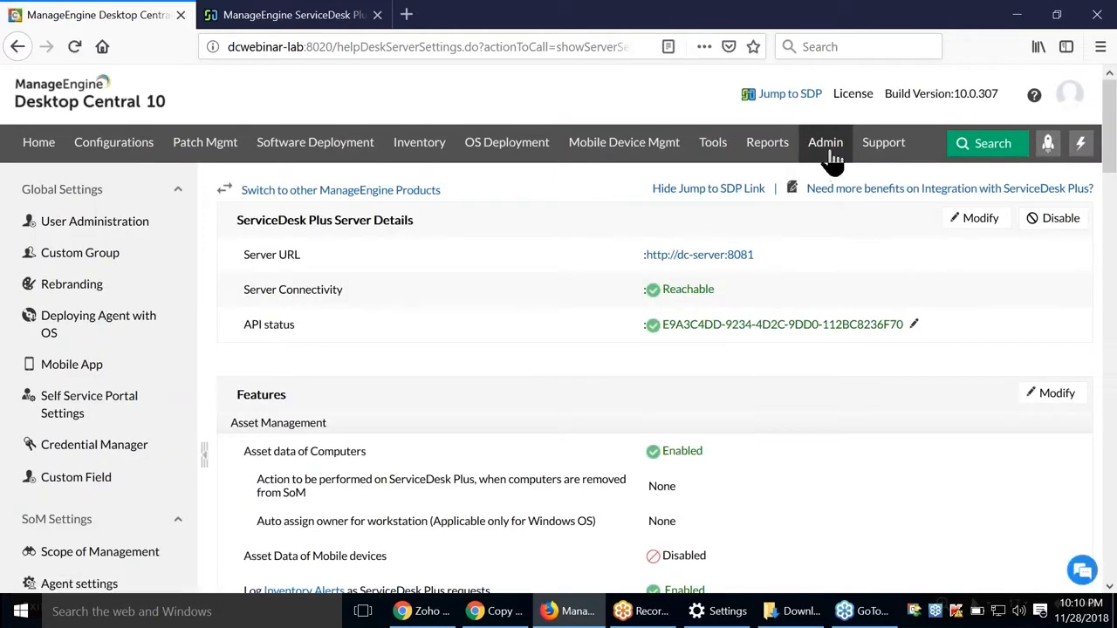
Step: Regenerate the Desktop Central API key for the admin user, copy the new key and save it
{"action": "left_click", "coordinate": [831, 155]}
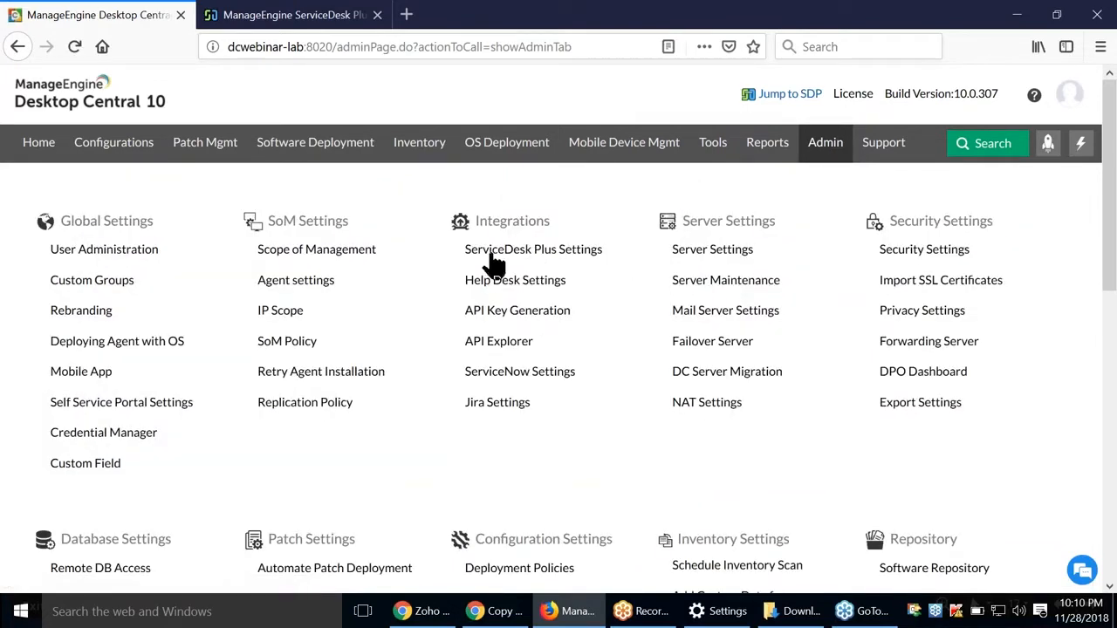
{"action": "left_click", "coordinate": [519, 323]}
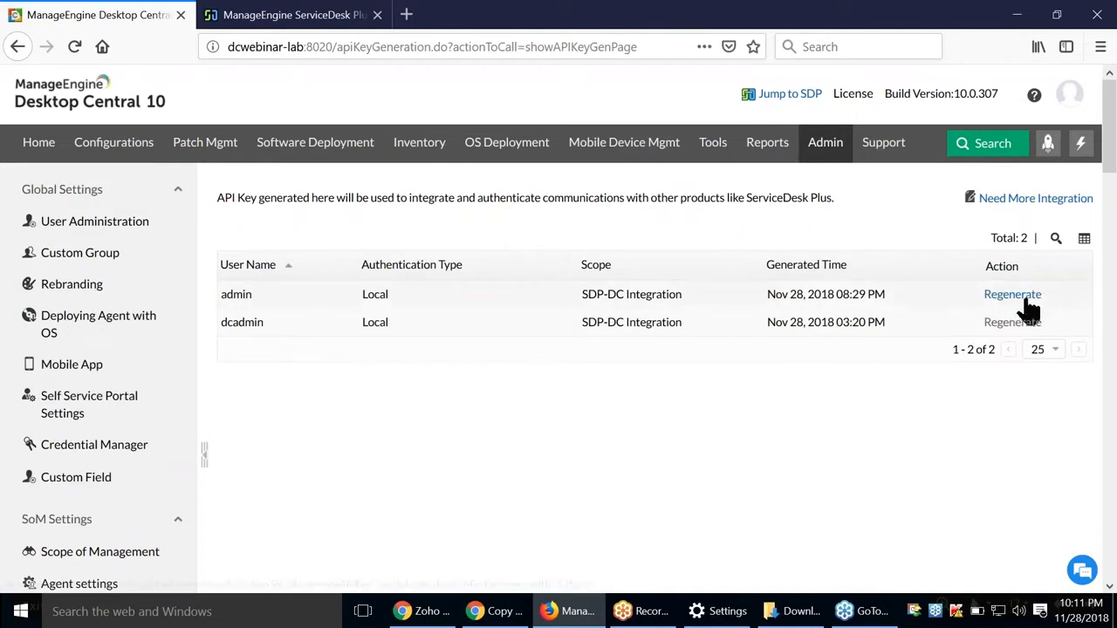
{"action": "left_click", "coordinate": [1016, 297]}
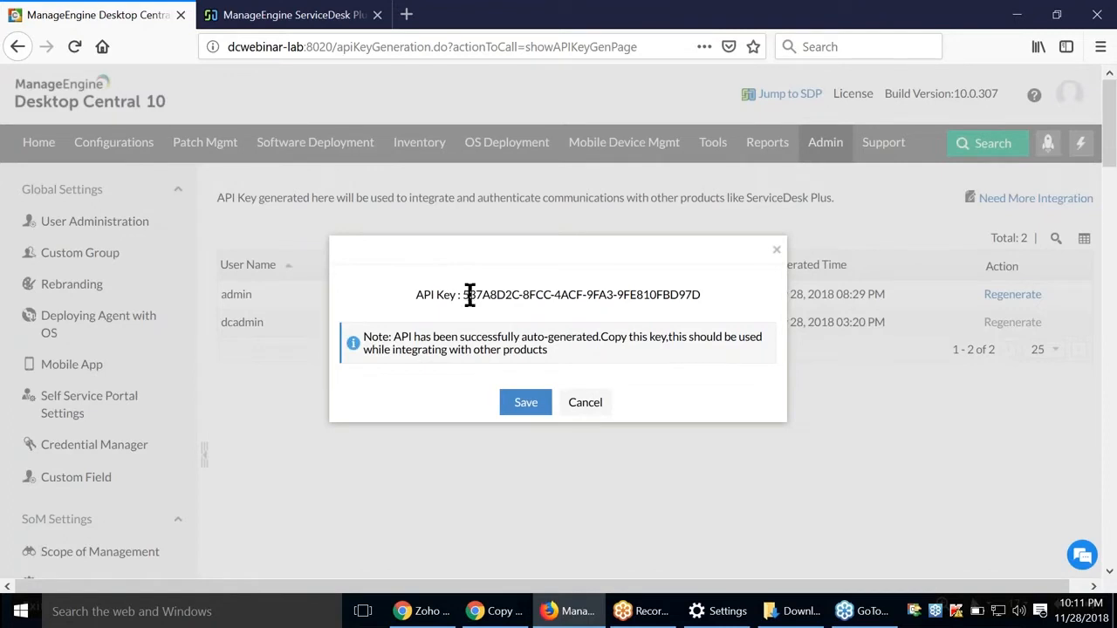
{"action": "left_click_drag", "start_coordinate": [466, 296], "coordinate": [685, 305]}
{"action": "key", "text": "ctrl+c"}
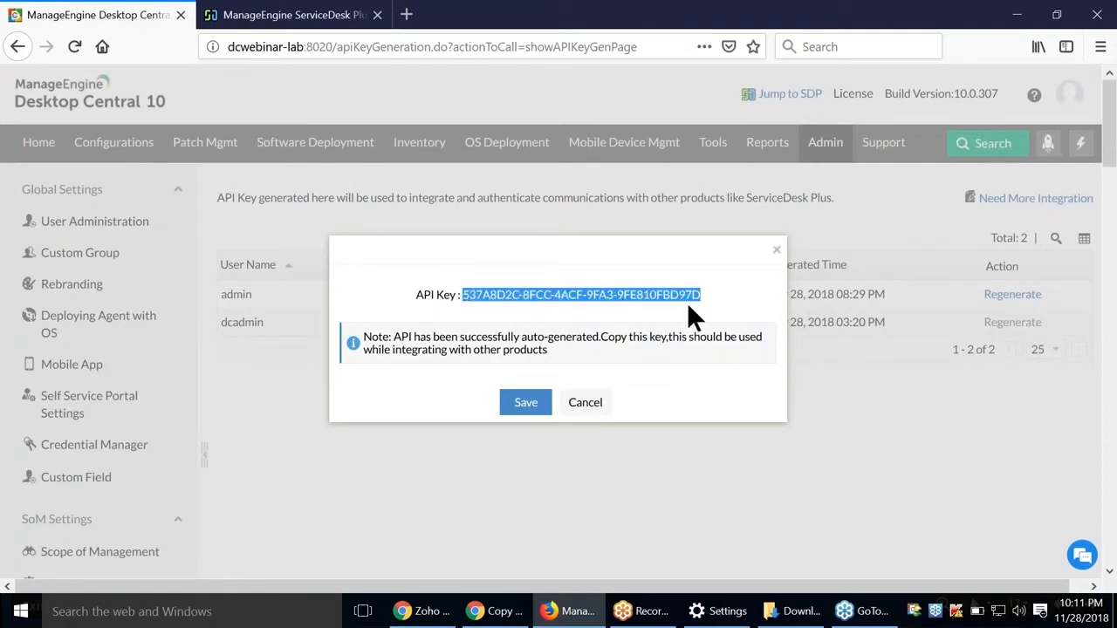
{"action": "left_click", "coordinate": [525, 406]}
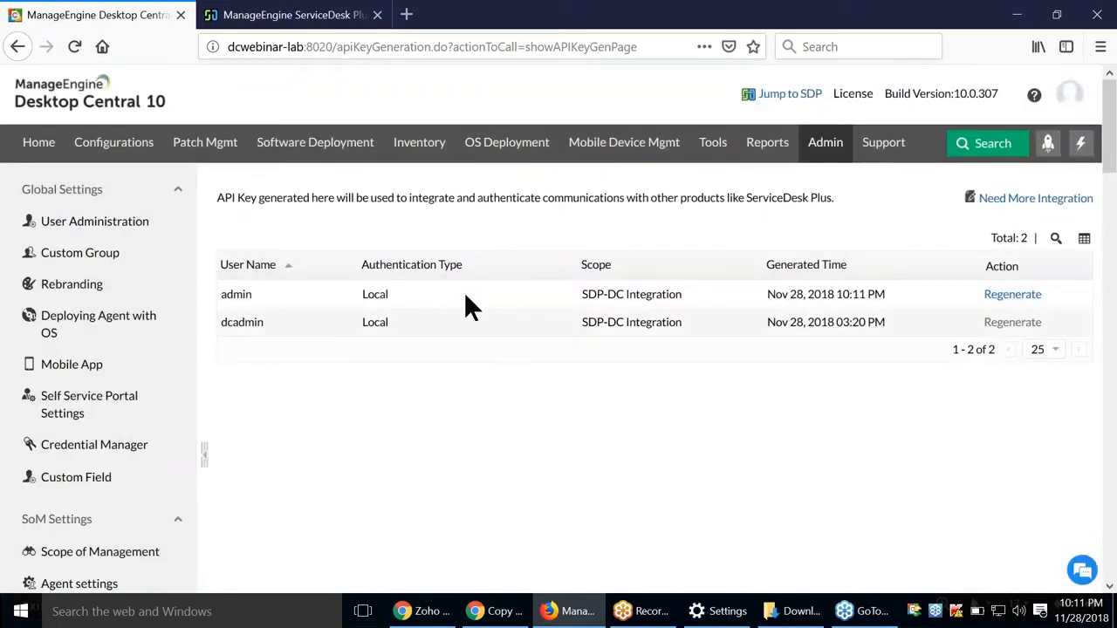
Step: Switch to ServiceDesk Plus and open the DesktopCentral integration in its admin settings
{"action": "left_click", "coordinate": [328, 24]}
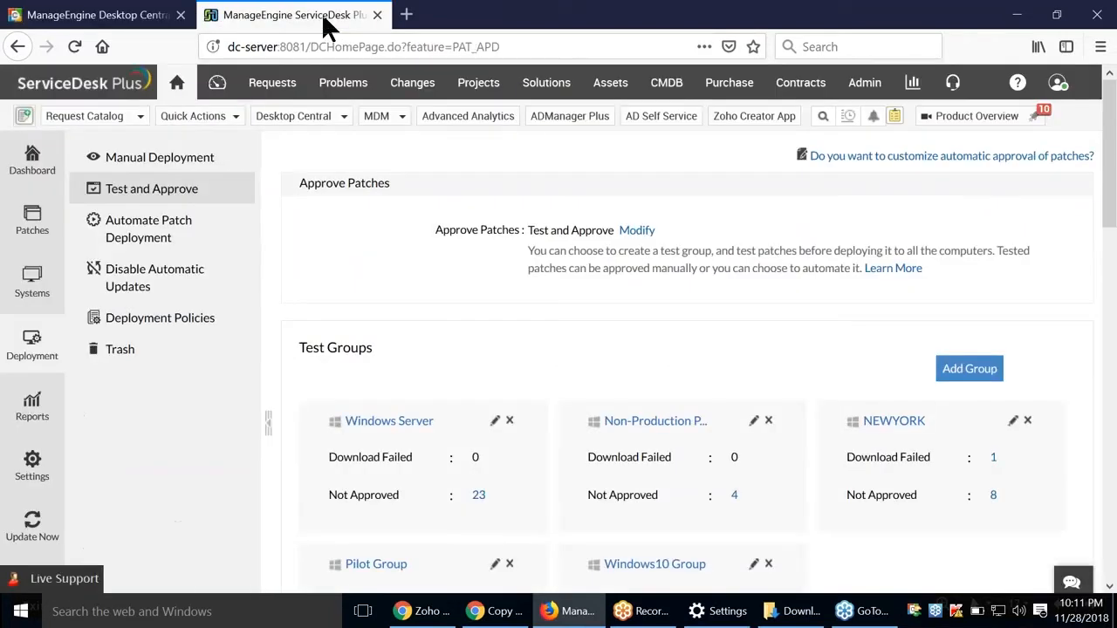
{"action": "left_click", "coordinate": [178, 85]}
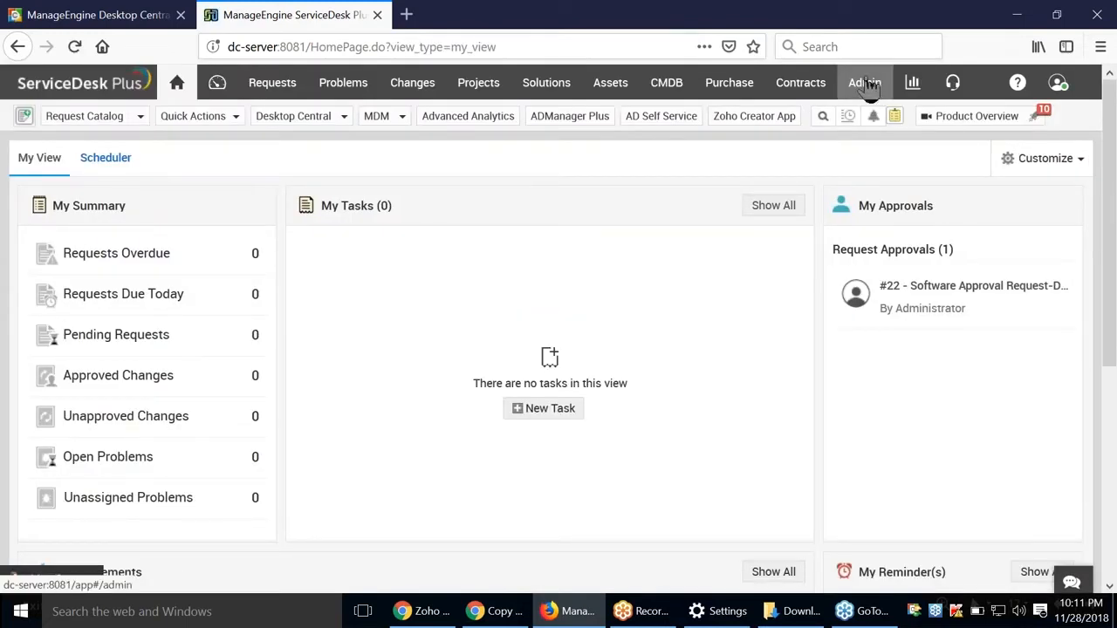
{"action": "left_click", "coordinate": [868, 87]}
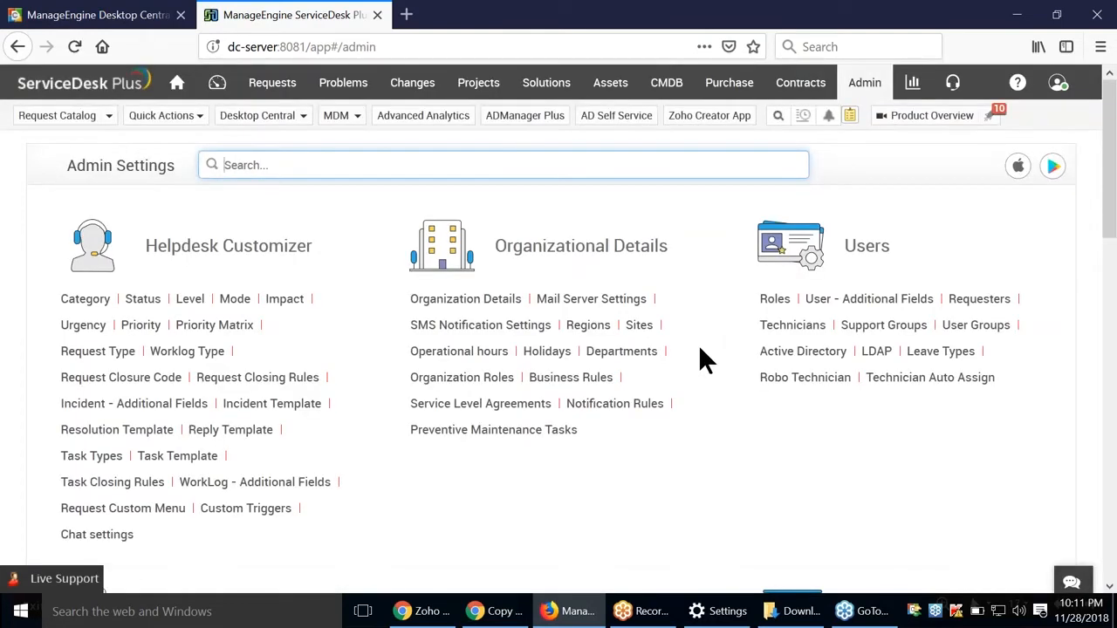
{"action": "scroll", "coordinate": [700, 349], "scroll_direction": "down", "scroll_amount": 5}
{"action": "scroll", "coordinate": [700, 344], "scroll_direction": "down", "scroll_amount": 1}
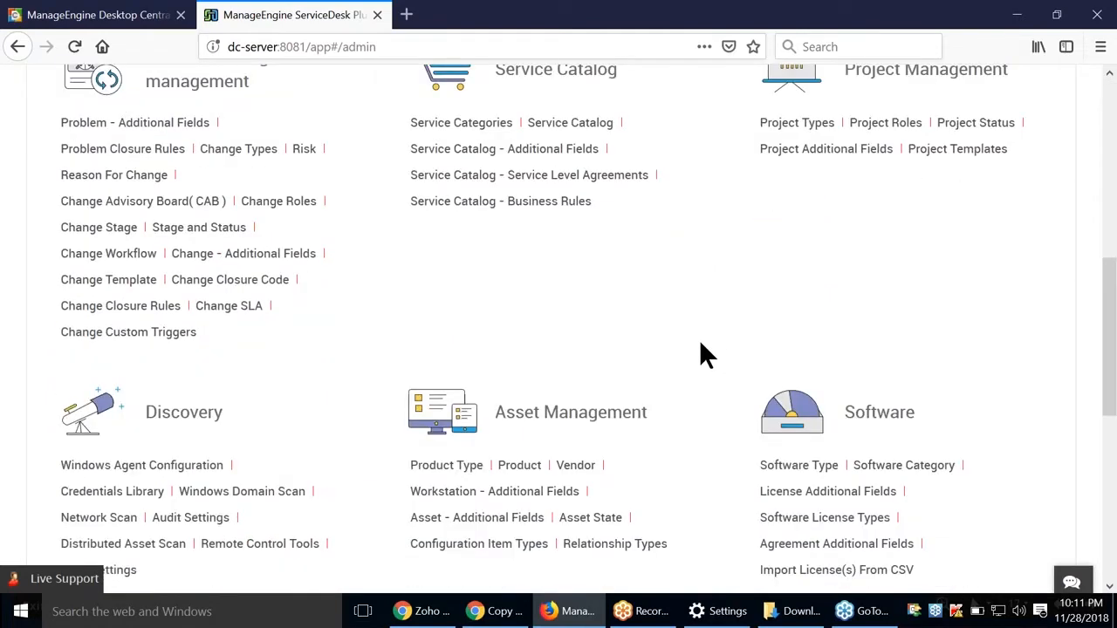
{"action": "scroll", "coordinate": [700, 343], "scroll_direction": "down", "scroll_amount": 6}
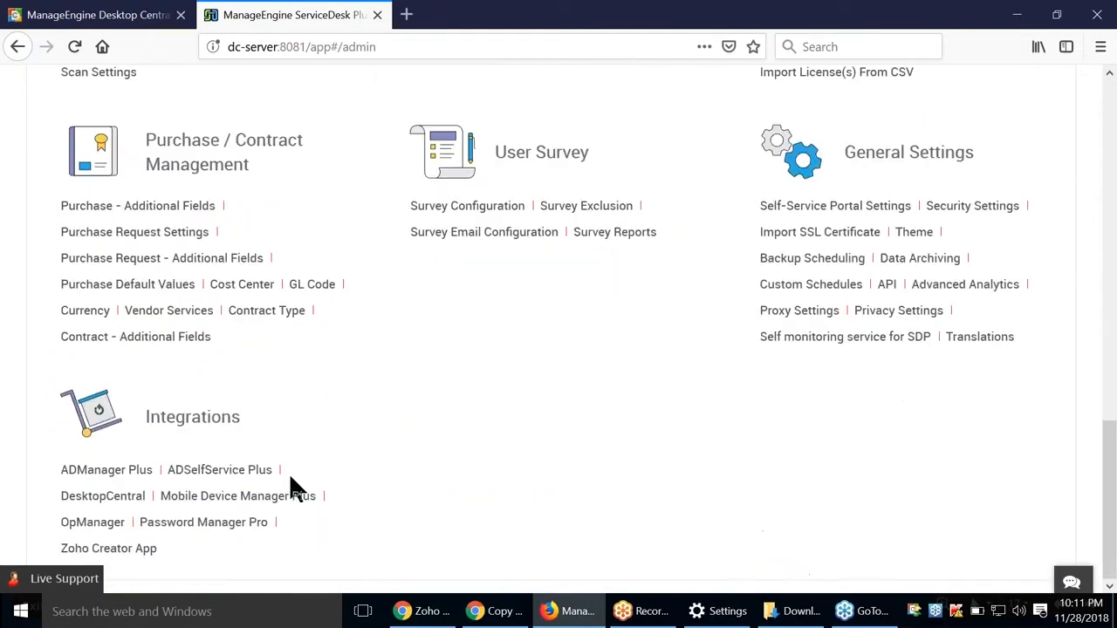
{"action": "left_click", "coordinate": [103, 496]}
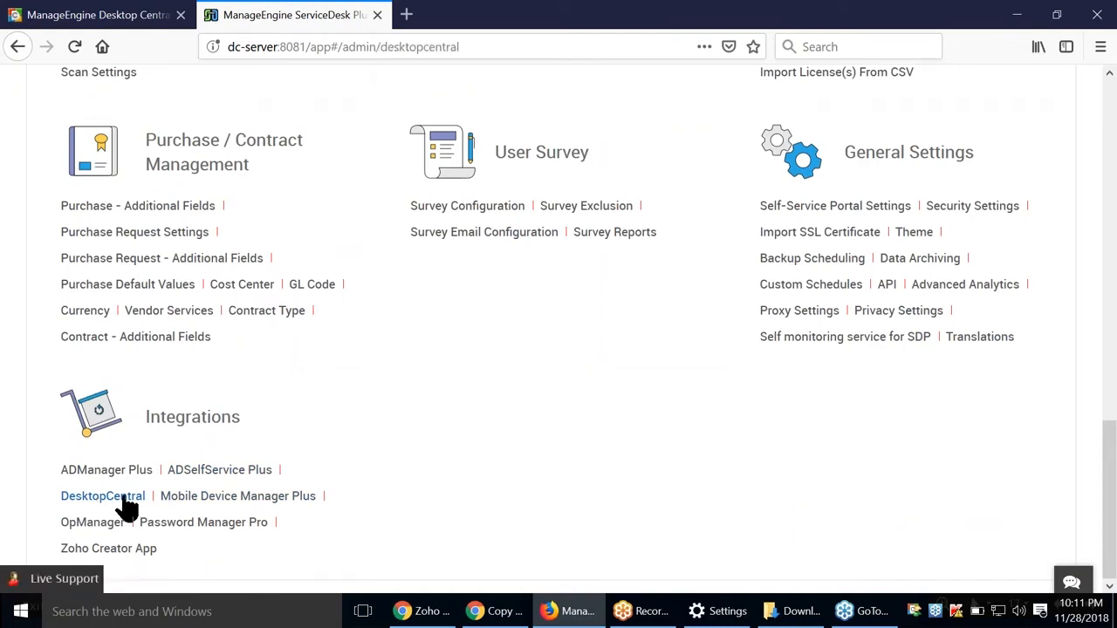
Step: Replace the API key of the DesktopCentral integration with the copied key, then test the connection and save
{"action": "scroll", "coordinate": [126, 506], "scroll_direction": "down", "scroll_amount": 3}
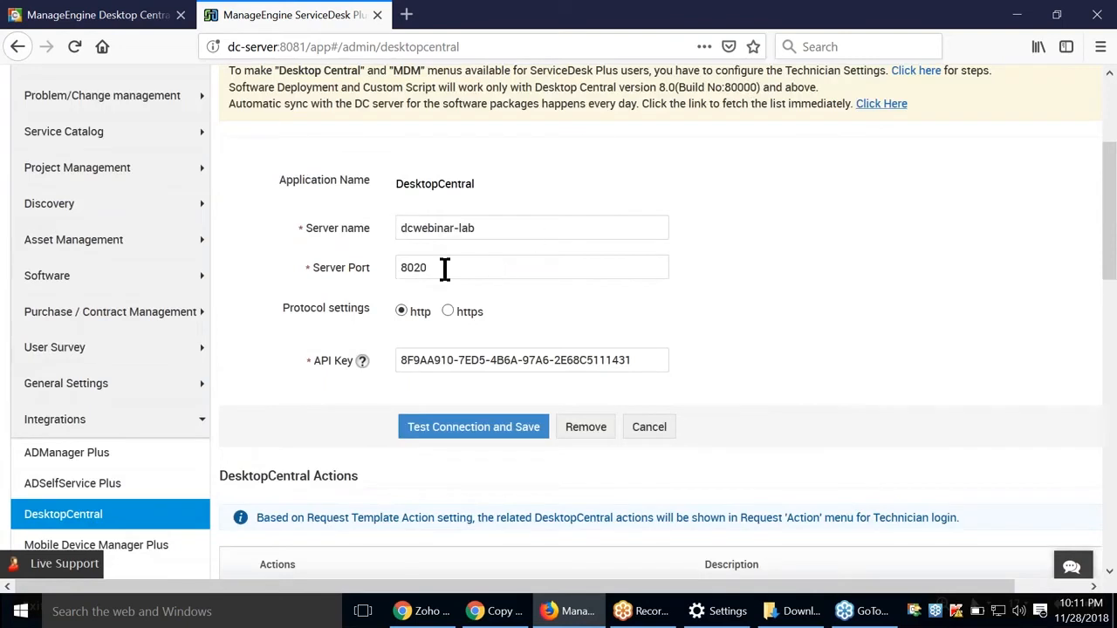
{"action": "triple_click", "coordinate": [492, 360]}
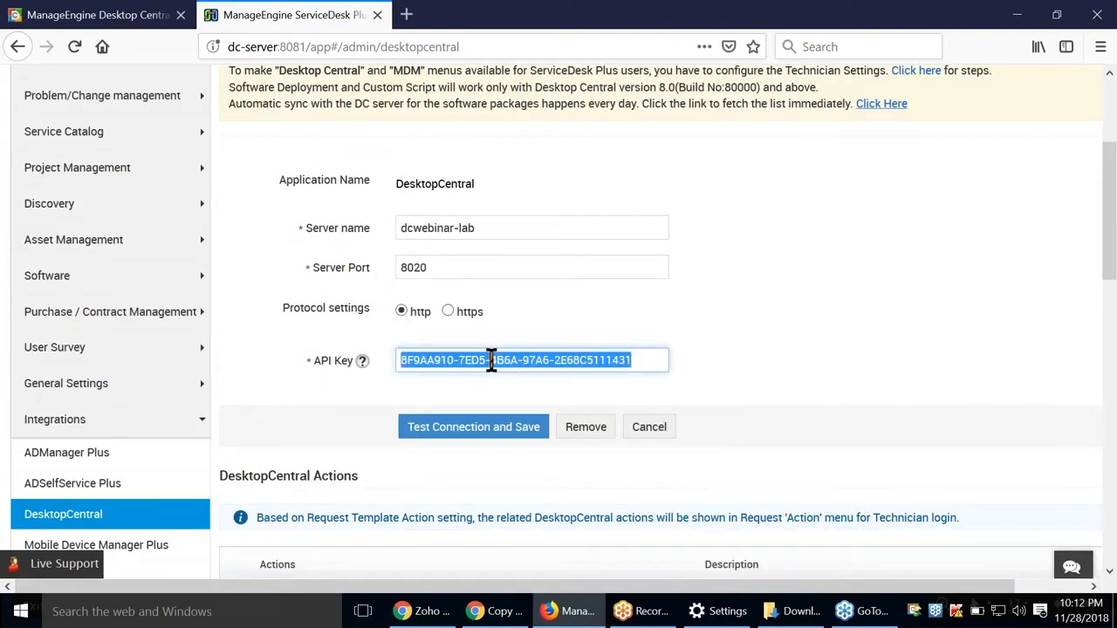
{"action": "key", "text": "ctrl+v"}
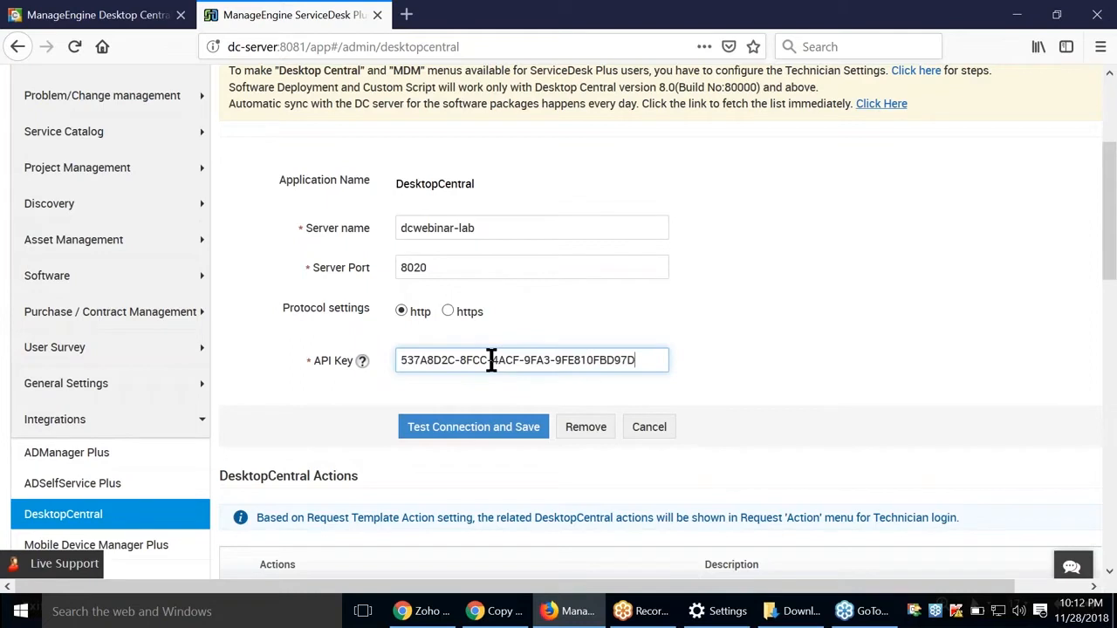
{"action": "left_click", "coordinate": [504, 428]}
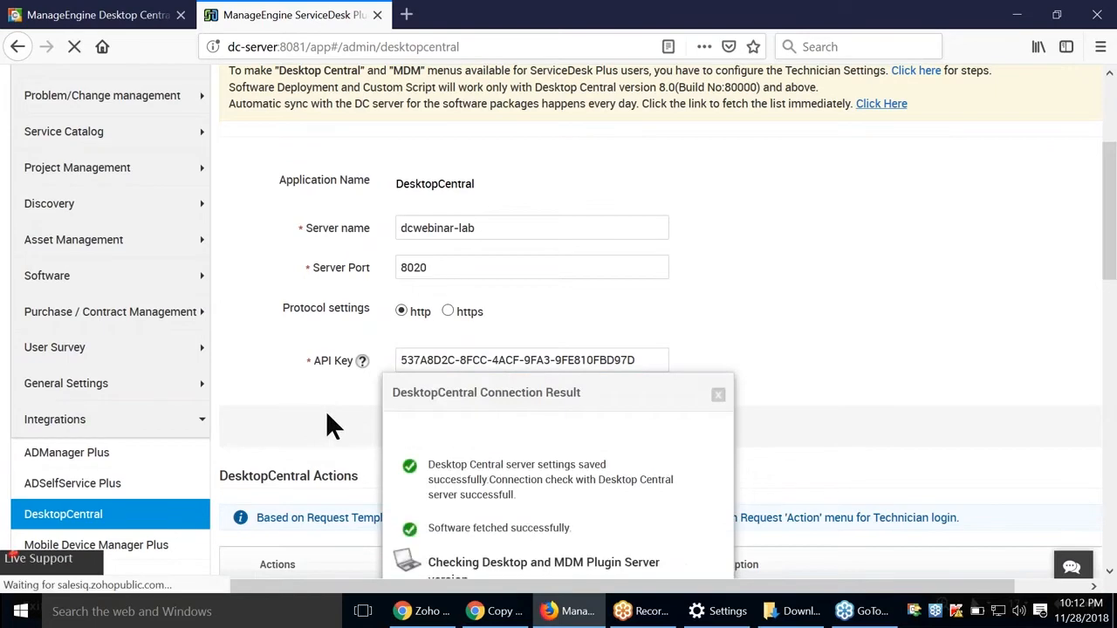
Step: Associate the Install/Uninstall software action of DesktopCentral with all templates and update the action
{"action": "scroll", "coordinate": [326, 410], "scroll_direction": "down", "scroll_amount": 3}
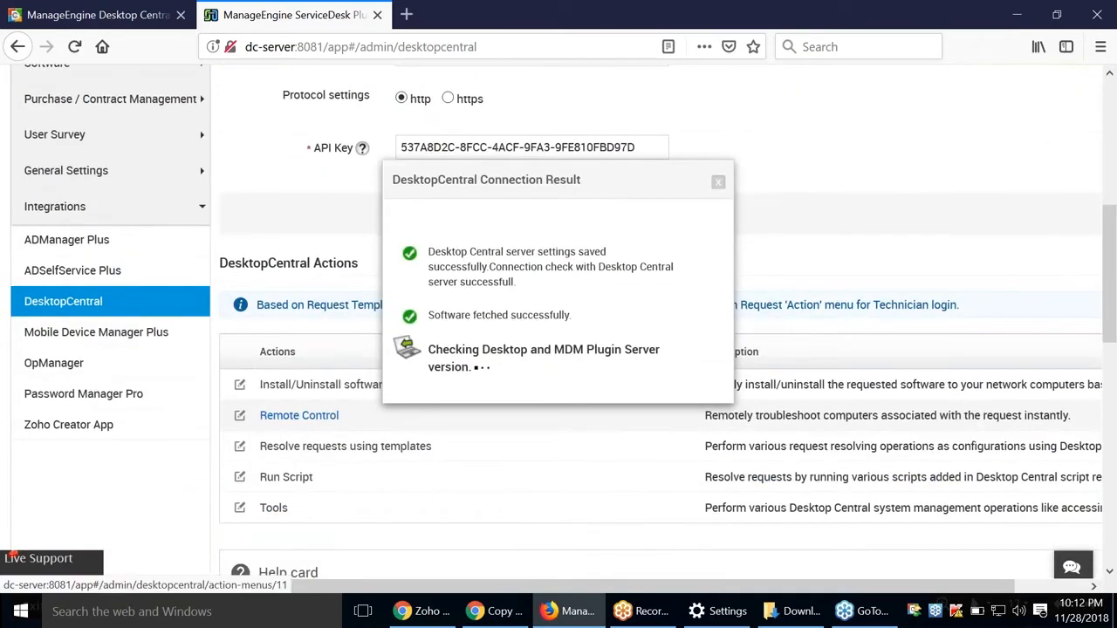
{"action": "scroll", "coordinate": [411, 149], "scroll_direction": "down", "scroll_amount": 2}
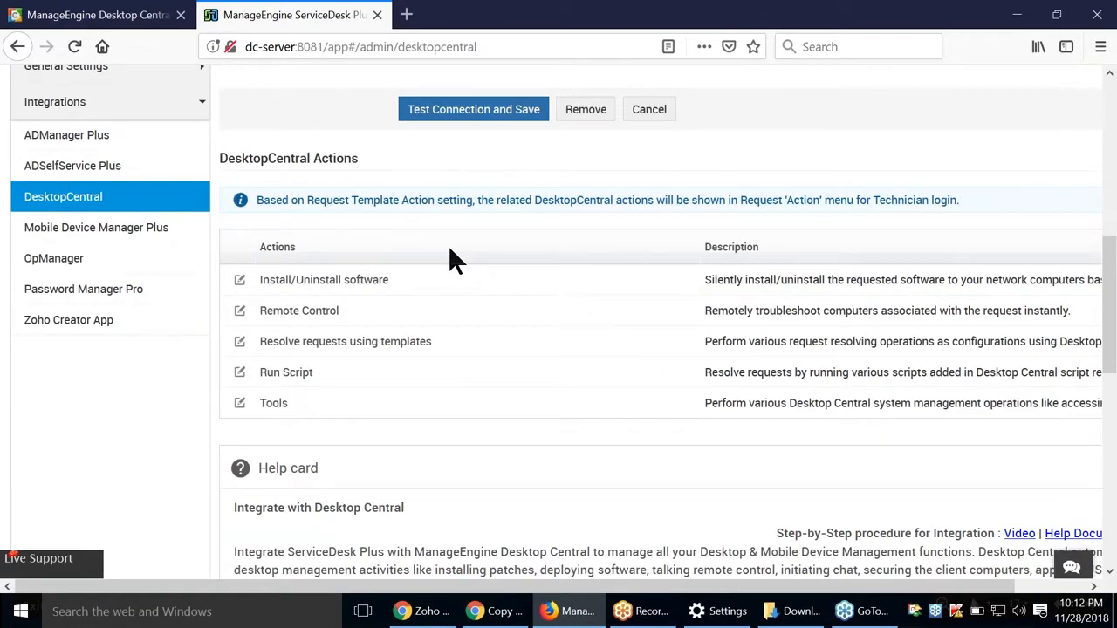
{"action": "left_click", "coordinate": [366, 288]}
{"action": "scroll", "coordinate": [340, 214], "scroll_direction": "up", "scroll_amount": 4}
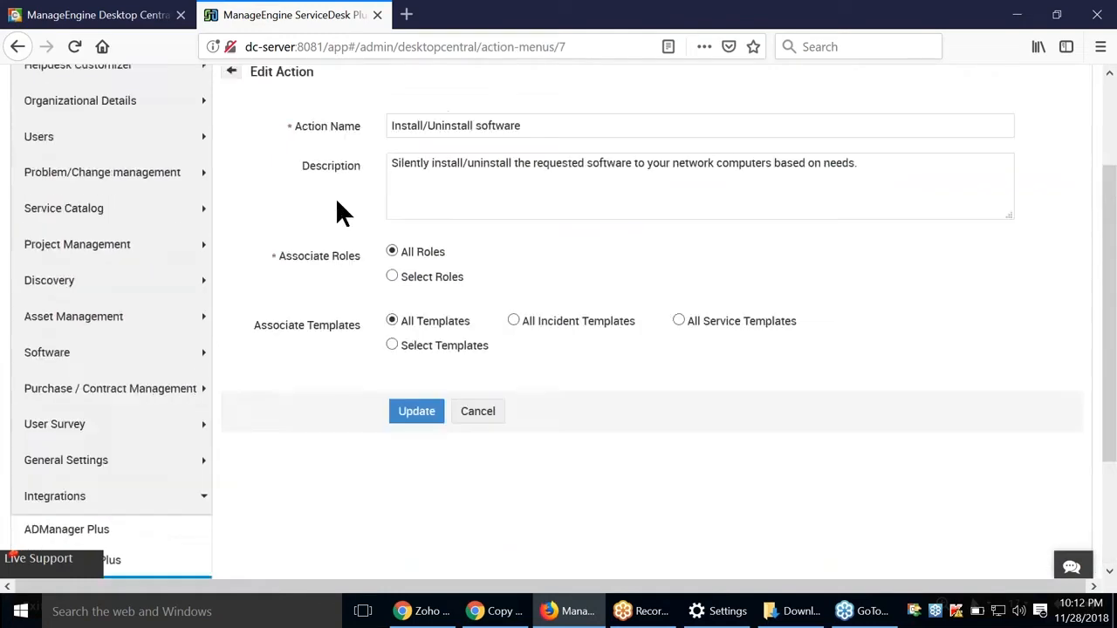
{"action": "left_click", "coordinate": [392, 370]}
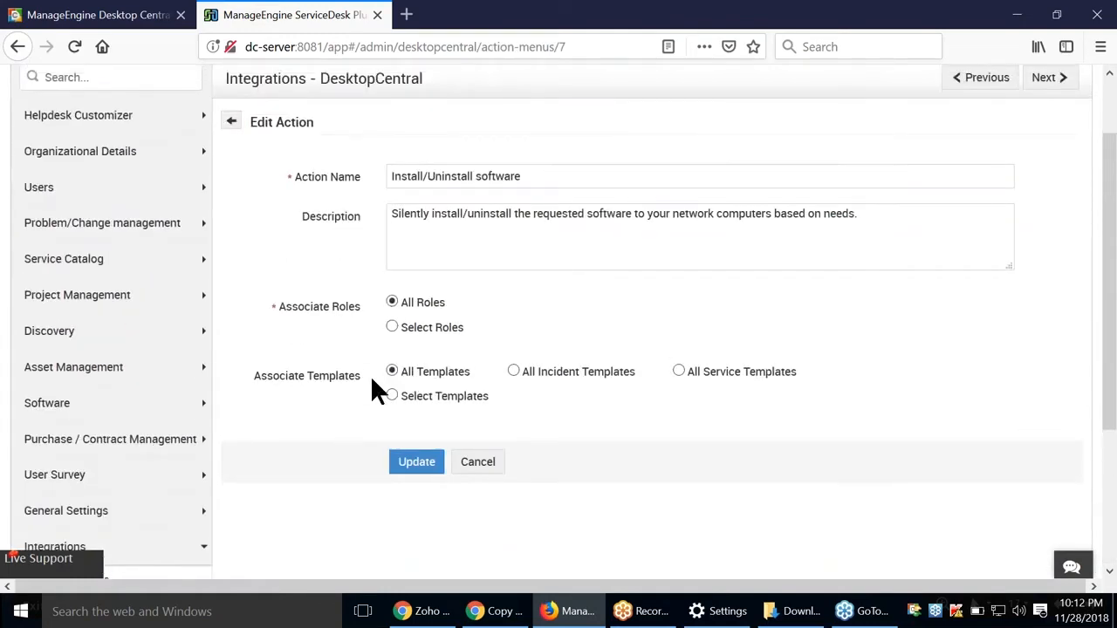
{"action": "left_click", "coordinate": [411, 460]}
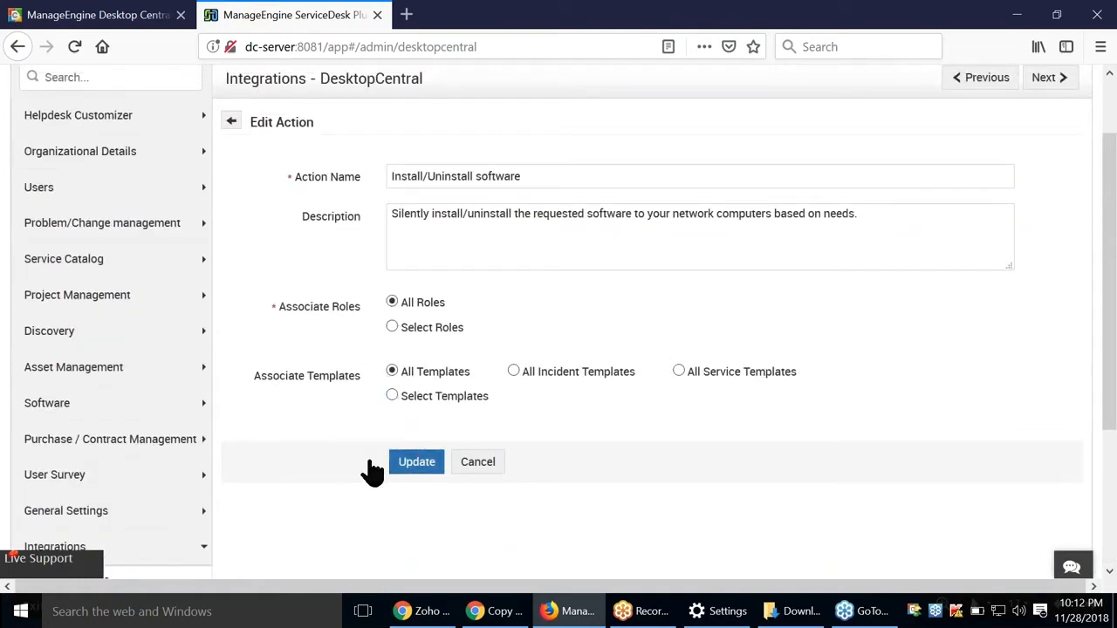
Step: Switch to Desktop Central, open ServiceDesk Plus through its jump link, and close the newly opened tab
{"action": "scroll", "coordinate": [338, 448], "scroll_direction": "down", "scroll_amount": 5}
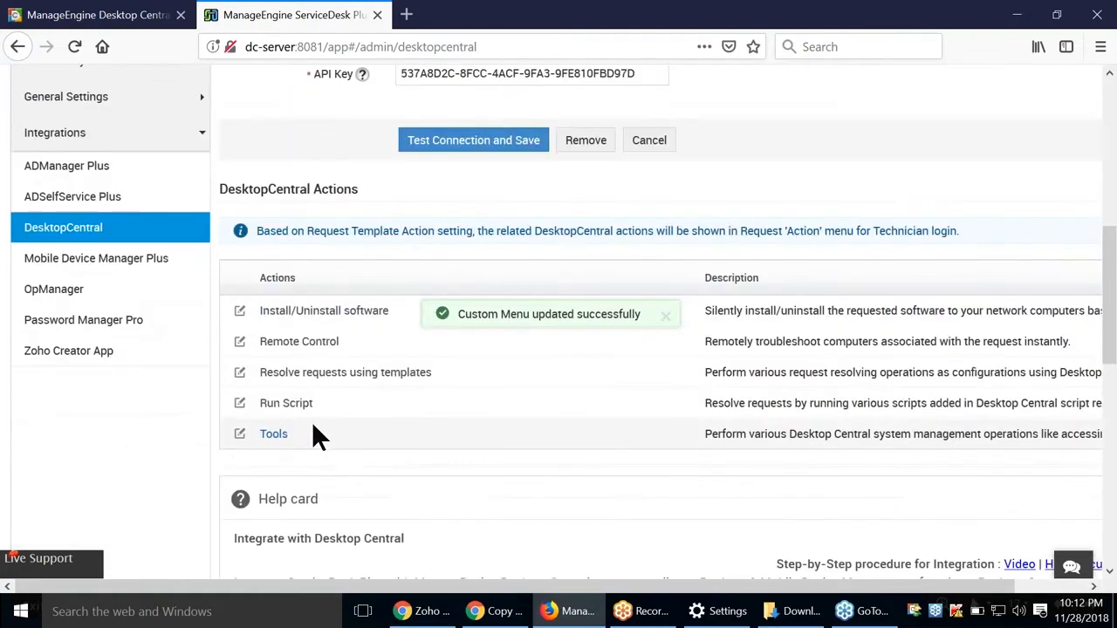
{"action": "scroll", "coordinate": [316, 436], "scroll_direction": "down", "scroll_amount": 1}
{"action": "scroll", "coordinate": [313, 312], "scroll_direction": "up", "scroll_amount": 6}
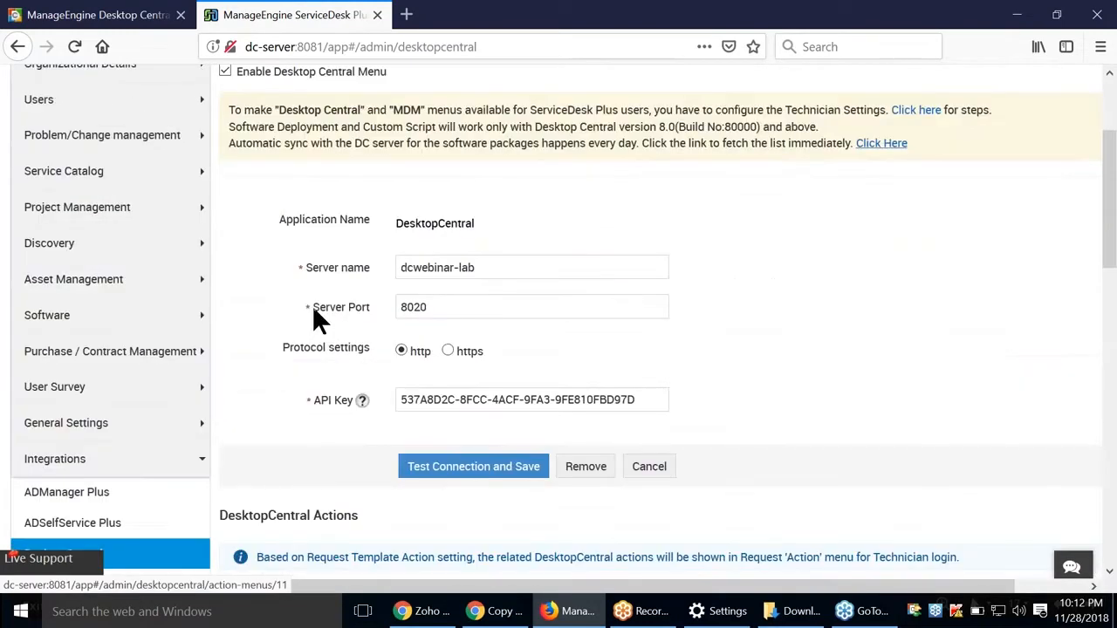
{"action": "left_click", "coordinate": [133, 15]}
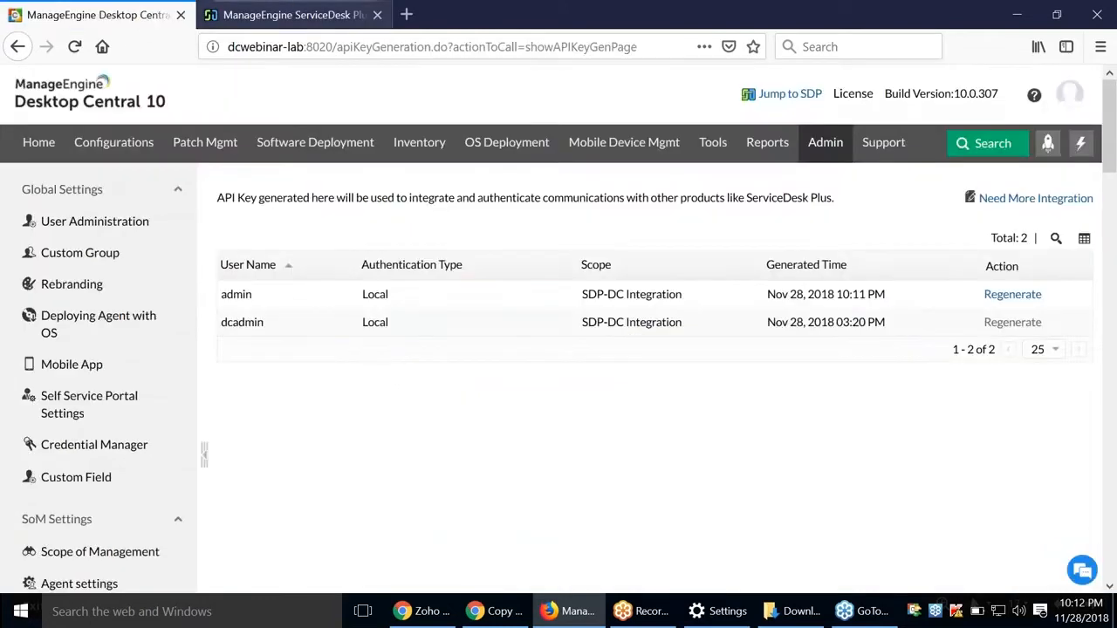
{"action": "left_click", "coordinate": [774, 96]}
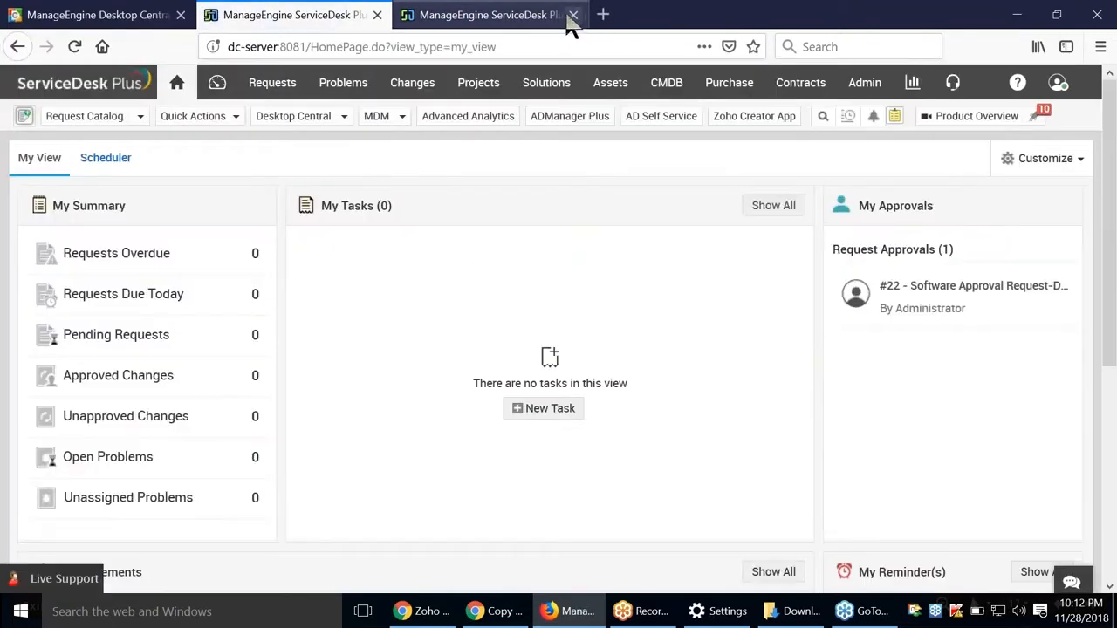
{"action": "left_click", "coordinate": [573, 15]}
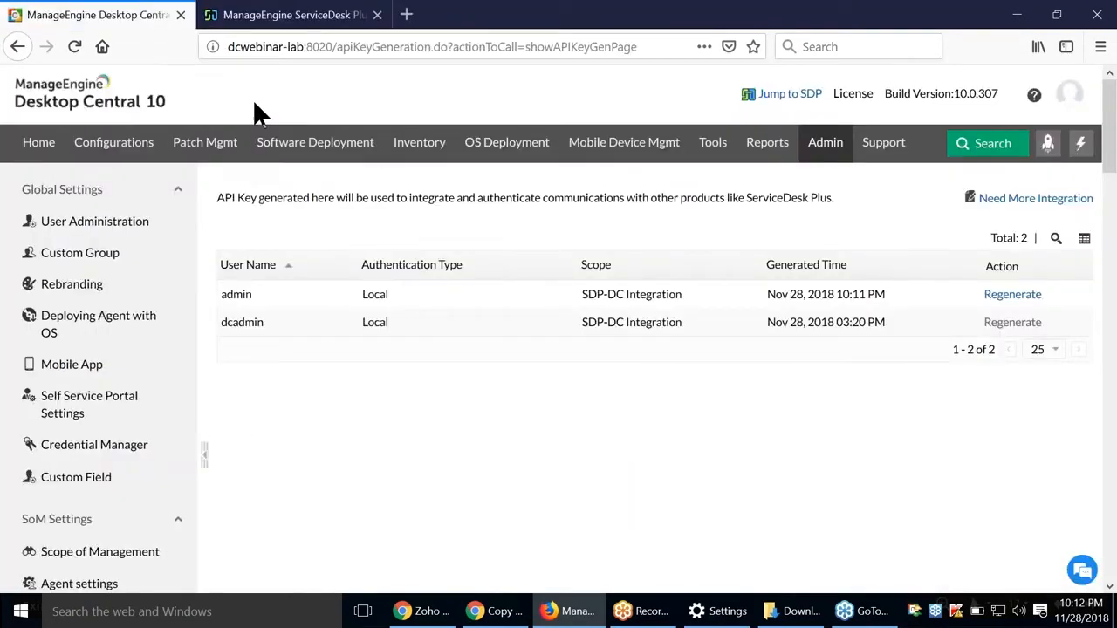
{"action": "key", "text": "alt+Tab"}
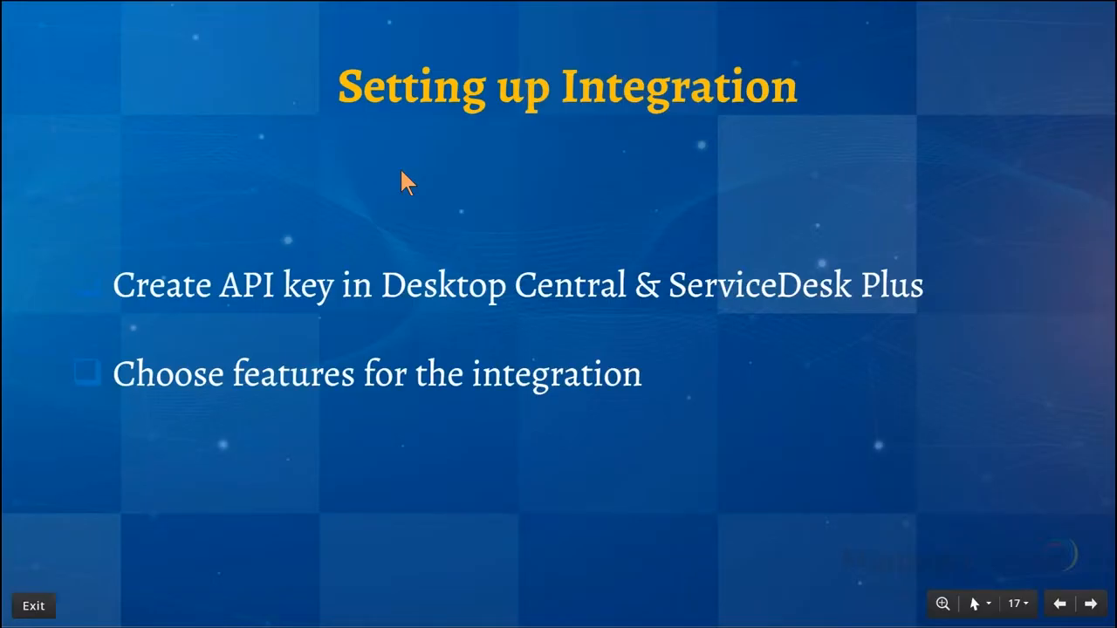
{"action": "key", "text": "Right"}
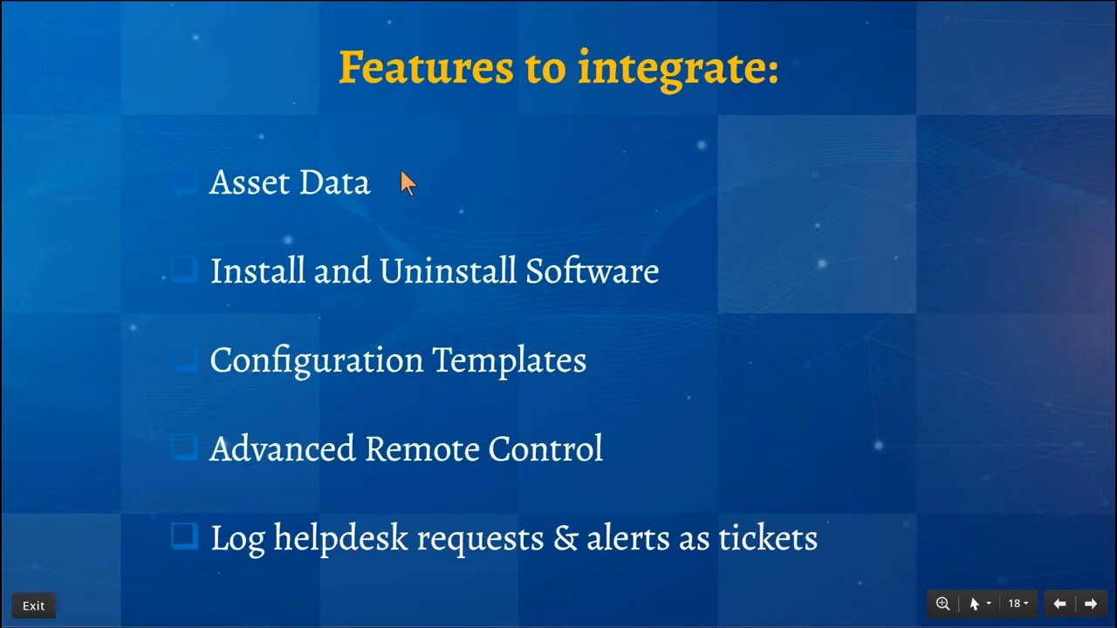
{"action": "key", "text": "Right"}
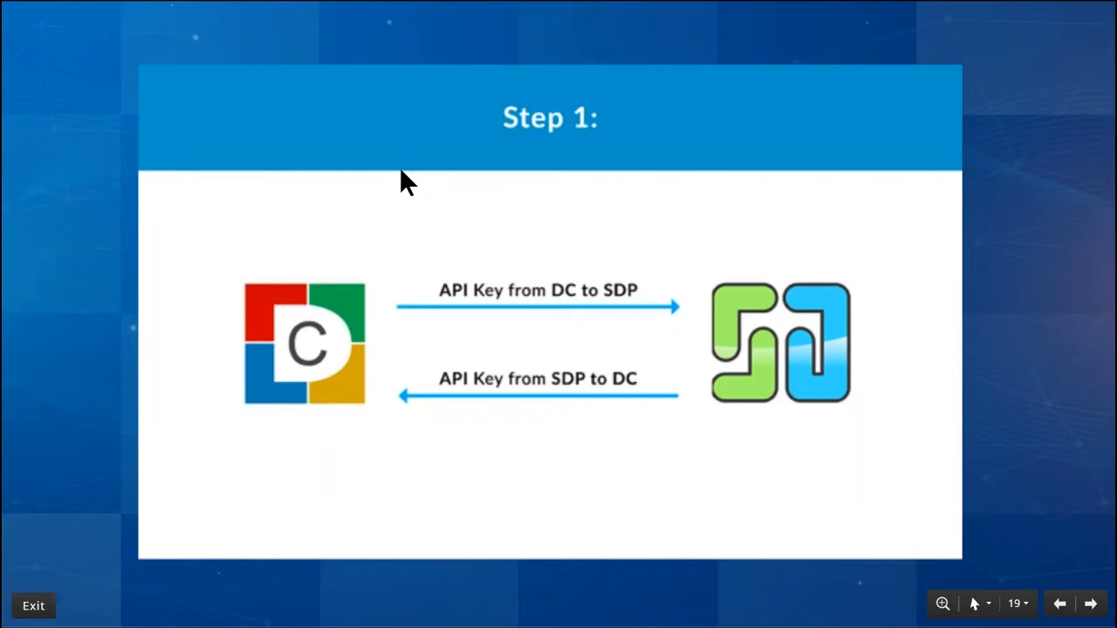
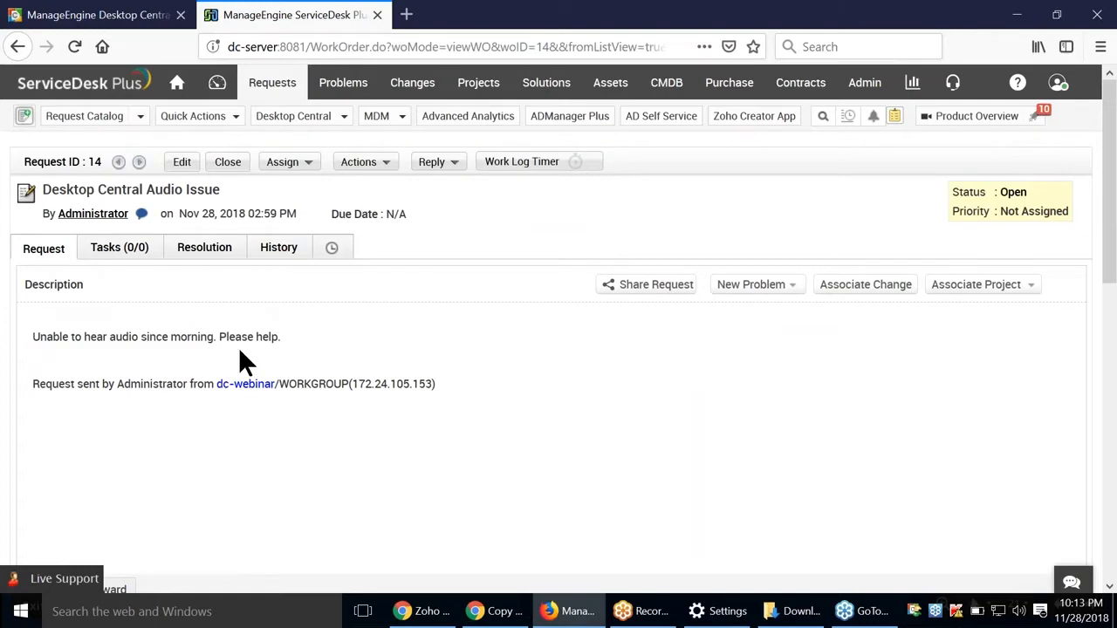
Step: Open the details of the asset associated with the Desktop Central Audio Issue request
{"action": "scroll", "coordinate": [240, 352], "scroll_direction": "down", "scroll_amount": 5}
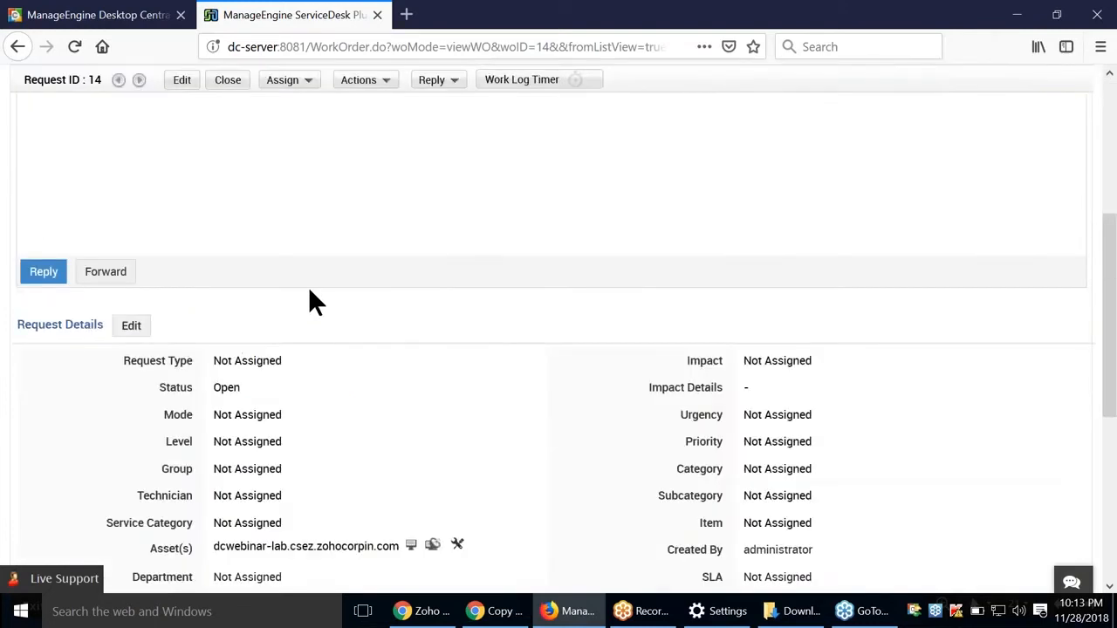
{"action": "scroll", "coordinate": [310, 292], "scroll_direction": "down", "scroll_amount": 3}
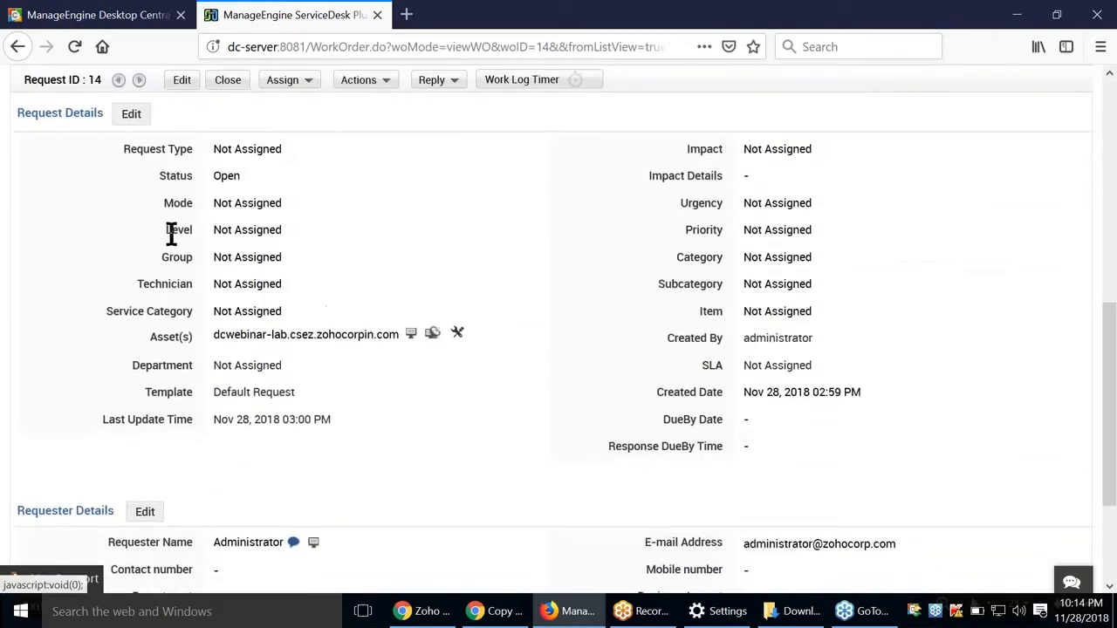
{"action": "left_click_drag", "start_coordinate": [146, 339], "coordinate": [204, 341]}
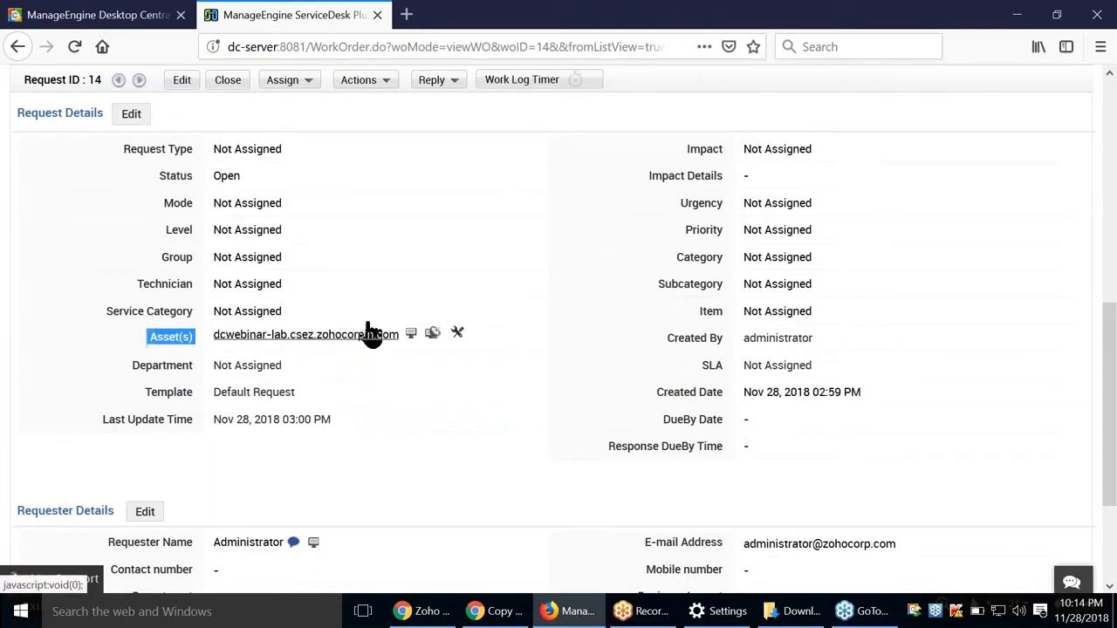
{"action": "left_click", "coordinate": [407, 249]}
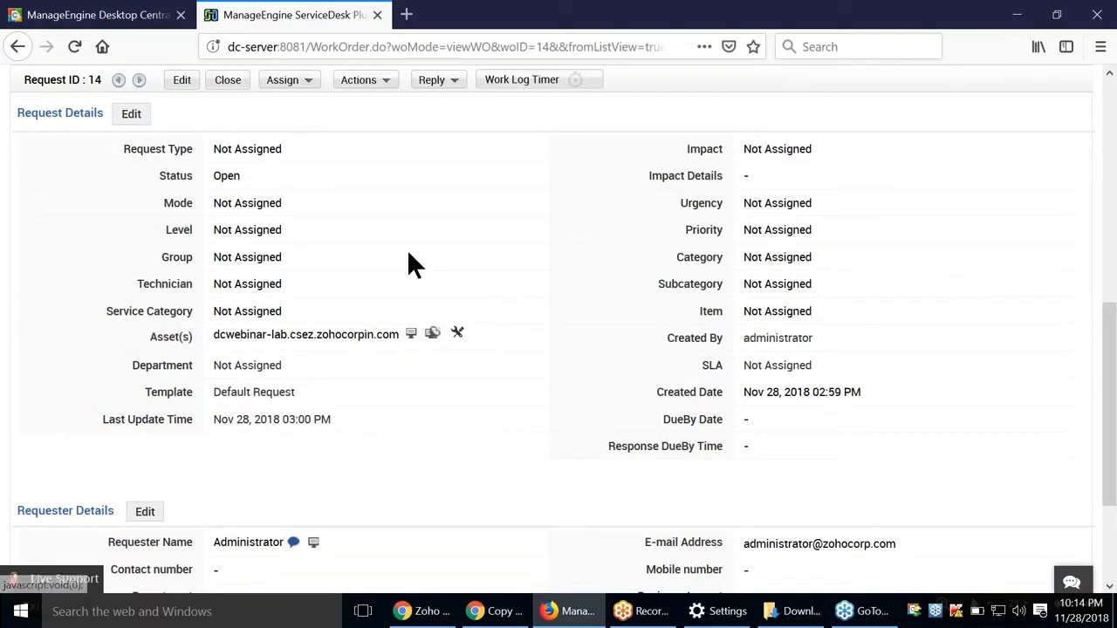
{"action": "left_click", "coordinate": [410, 335]}
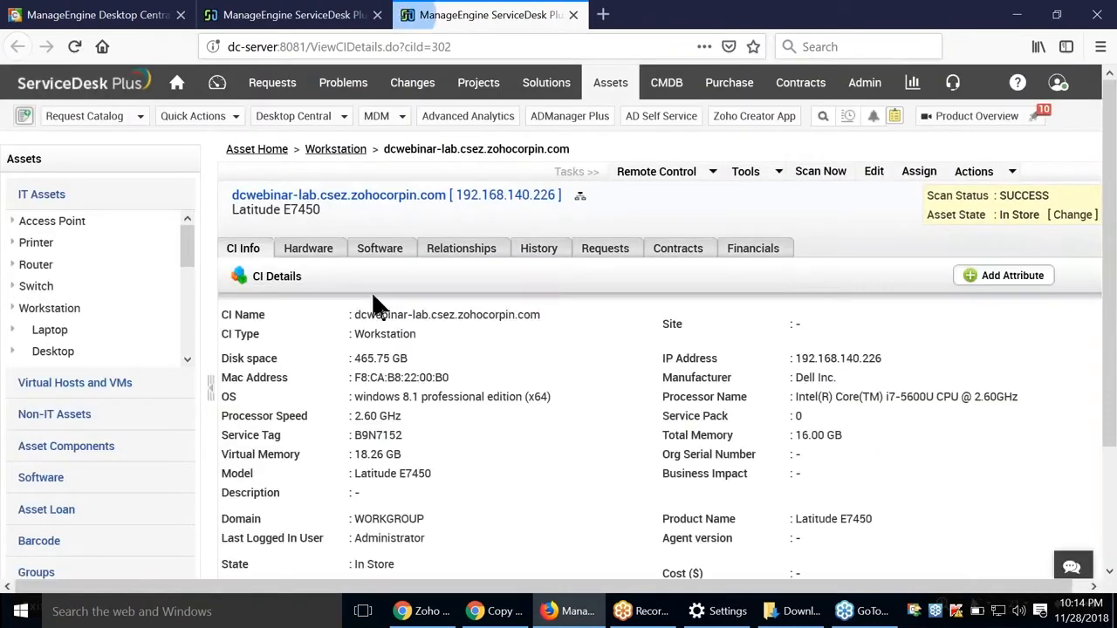
Step: View the workstation's hardware information, then look through the list of software installed on it
{"action": "left_click", "coordinate": [311, 256]}
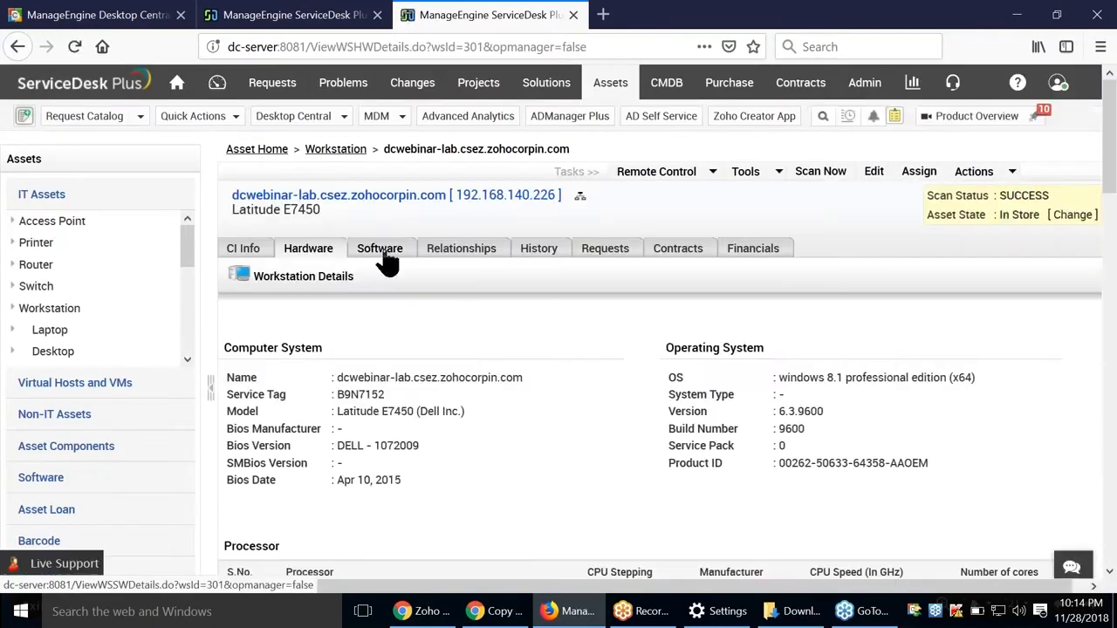
{"action": "left_click", "coordinate": [383, 252]}
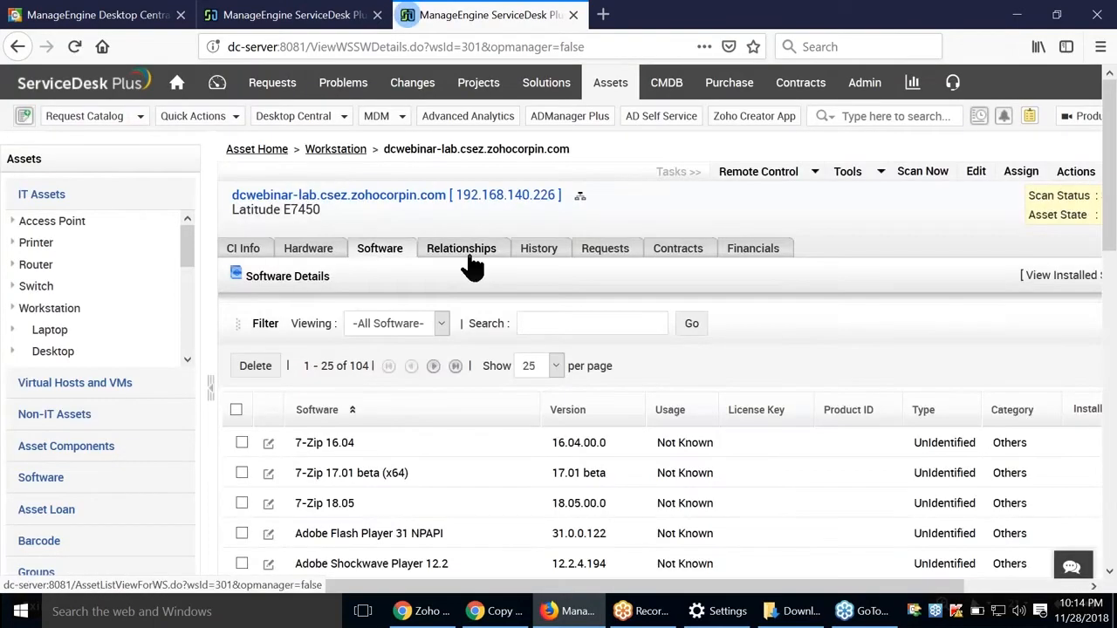
{"action": "scroll", "coordinate": [420, 346], "scroll_direction": "down", "scroll_amount": 4}
{"action": "scroll", "coordinate": [421, 358], "scroll_direction": "down", "scroll_amount": 2}
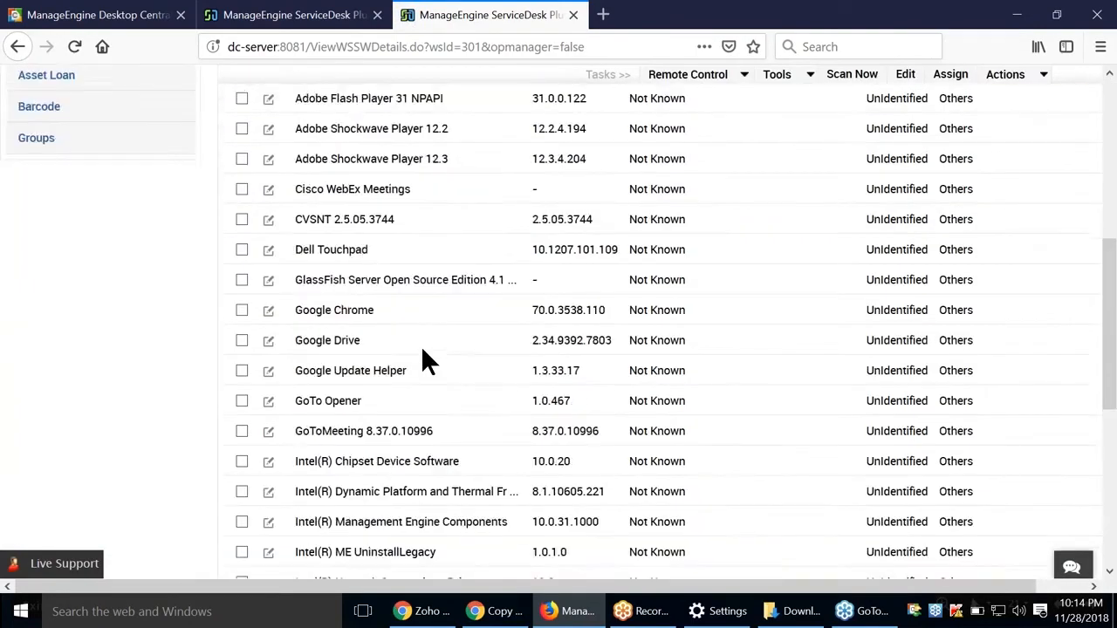
{"action": "scroll", "coordinate": [421, 359], "scroll_direction": "up", "scroll_amount": 5}
Step: Examine the workstation's detailed hardware inventory, including its drives, monitor, multimedia devices and USB controllers
{"action": "left_click", "coordinate": [308, 238]}
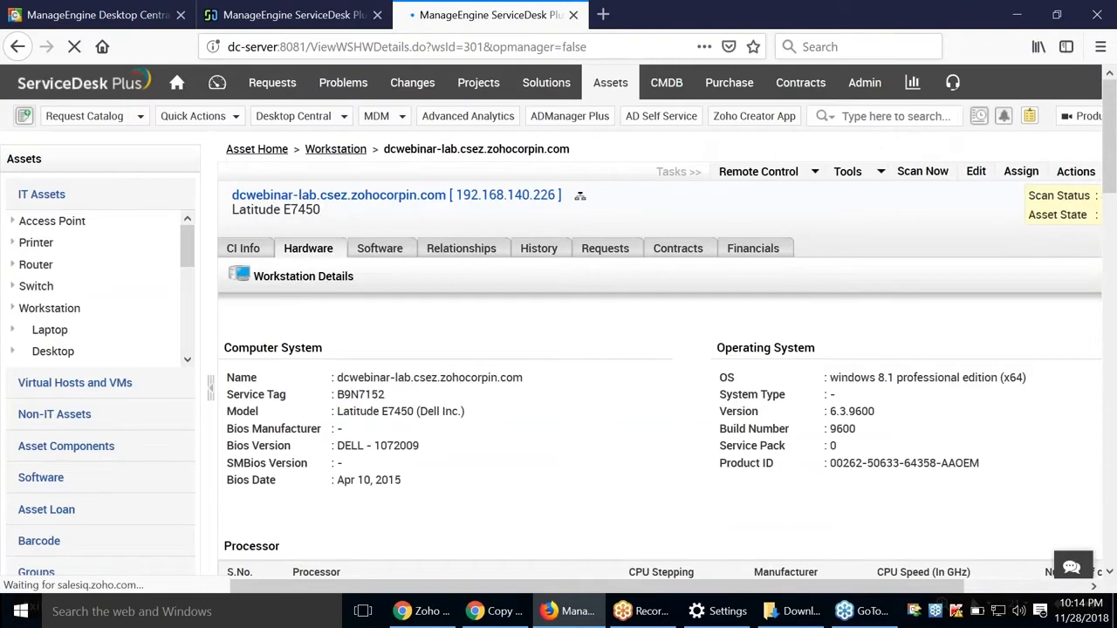
{"action": "scroll", "coordinate": [387, 280], "scroll_direction": "down", "scroll_amount": 10}
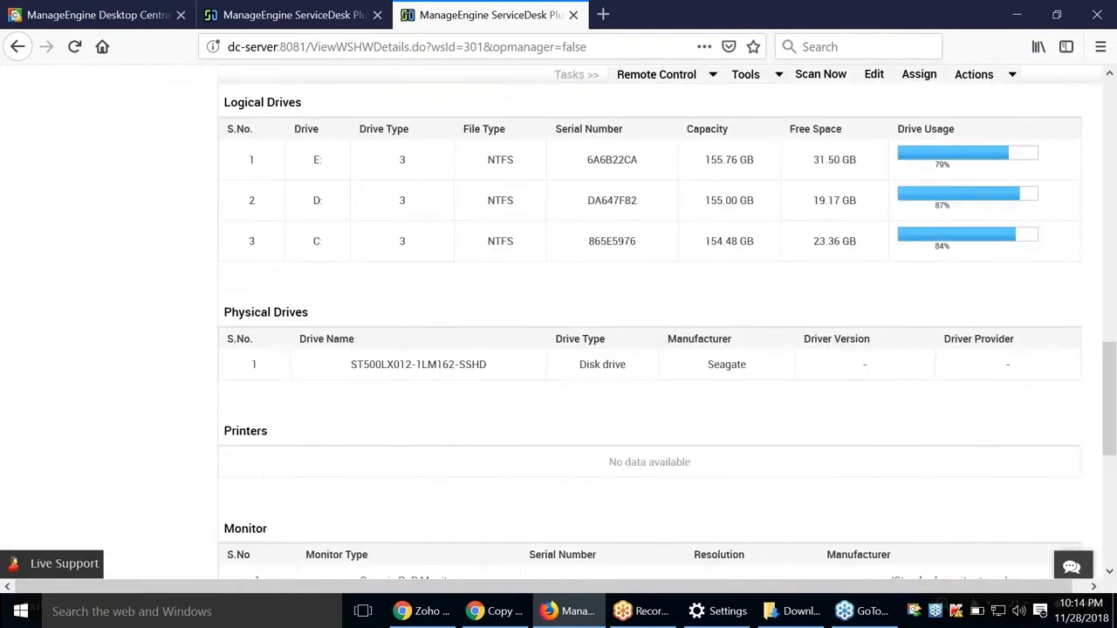
{"action": "scroll", "coordinate": [651, 332], "scroll_direction": "down", "scroll_amount": 5}
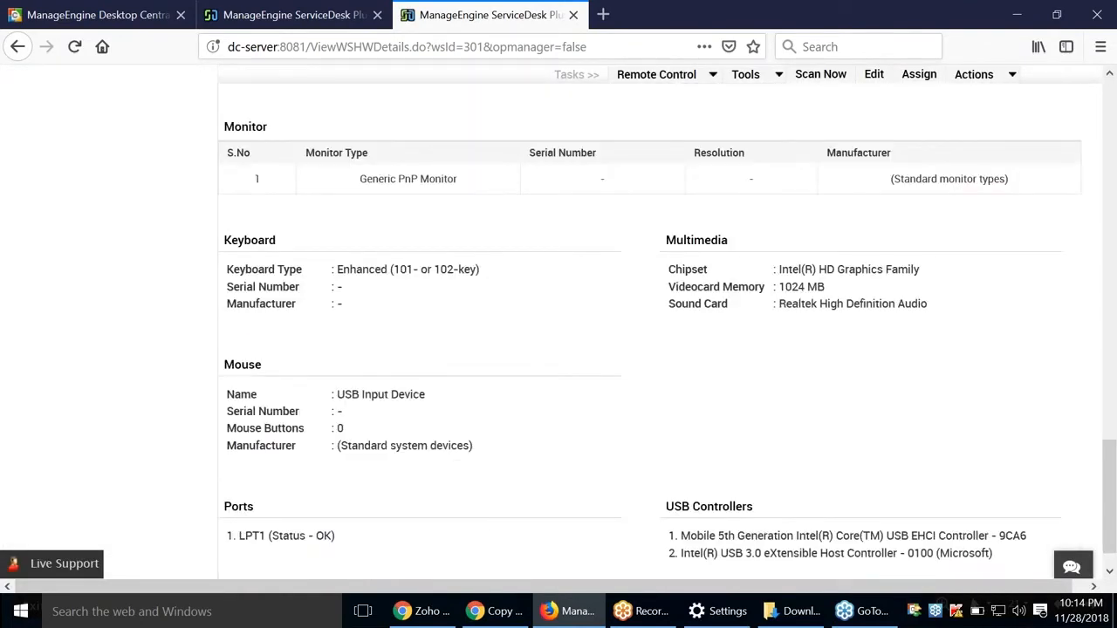
{"action": "scroll", "coordinate": [393, 279], "scroll_direction": "up", "scroll_amount": 15}
{"action": "scroll", "coordinate": [394, 279], "scroll_direction": "up", "scroll_amount": 2}
{"action": "left_click", "coordinate": [312, 249]}
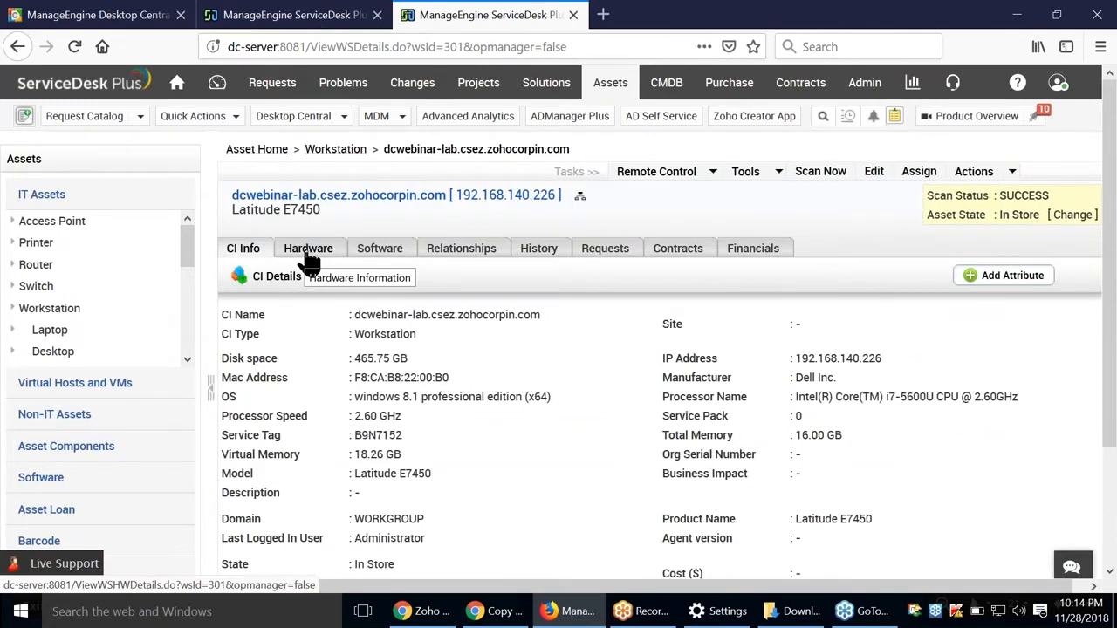
{"action": "left_click", "coordinate": [310, 258]}
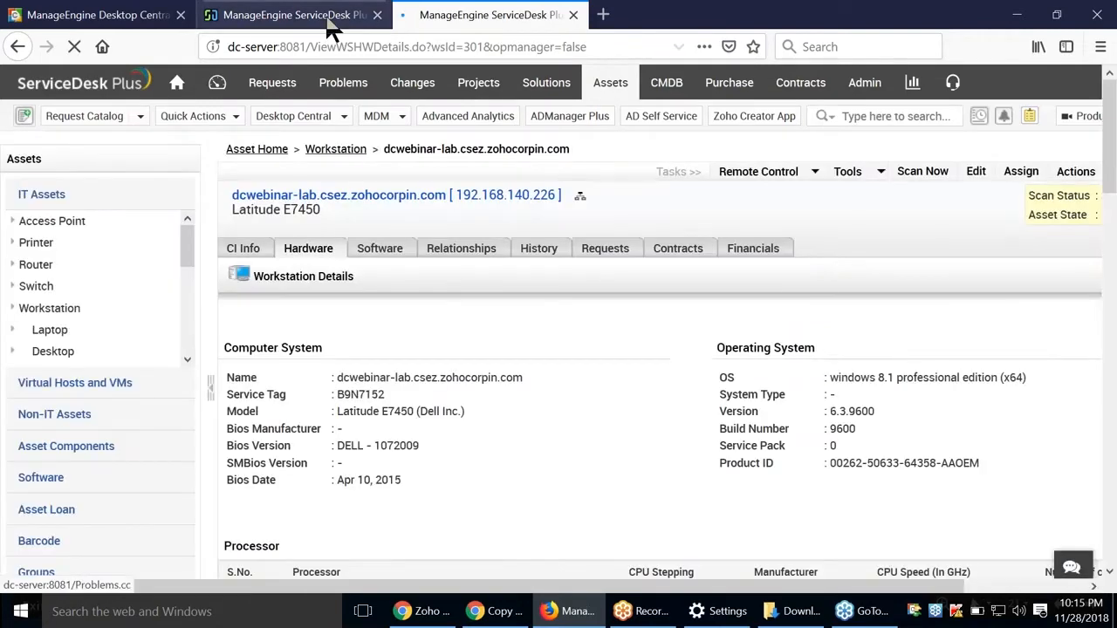
Step: Return to the audio issue request and connect remotely to its asset using Desktop Central, giving the reason "audio troubleshooting"
{"action": "left_click", "coordinate": [331, 26]}
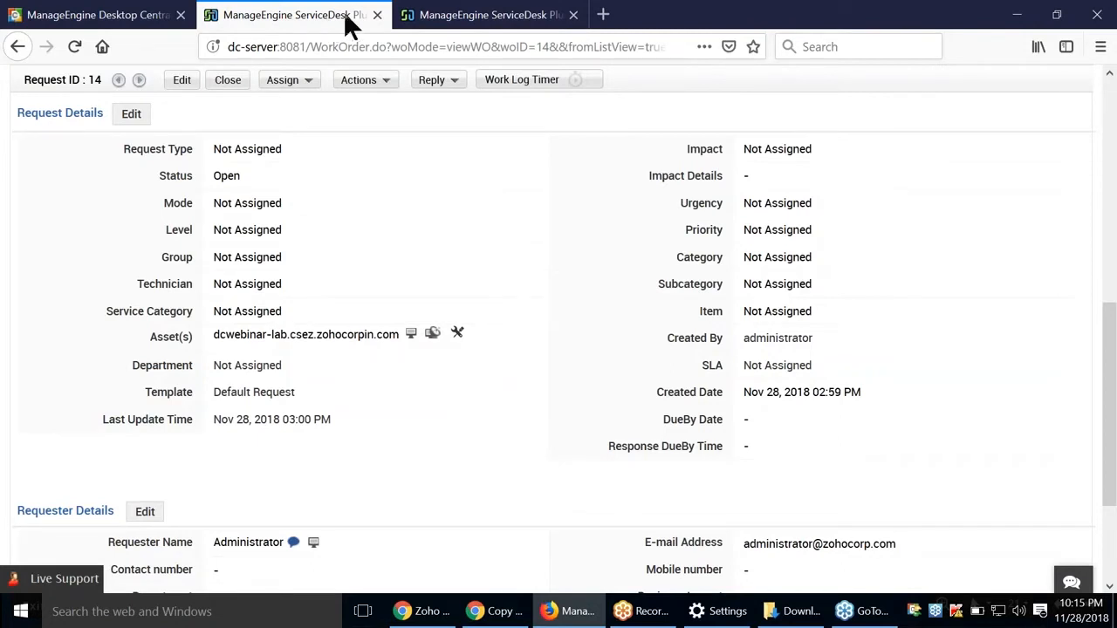
{"action": "left_click", "coordinate": [434, 343]}
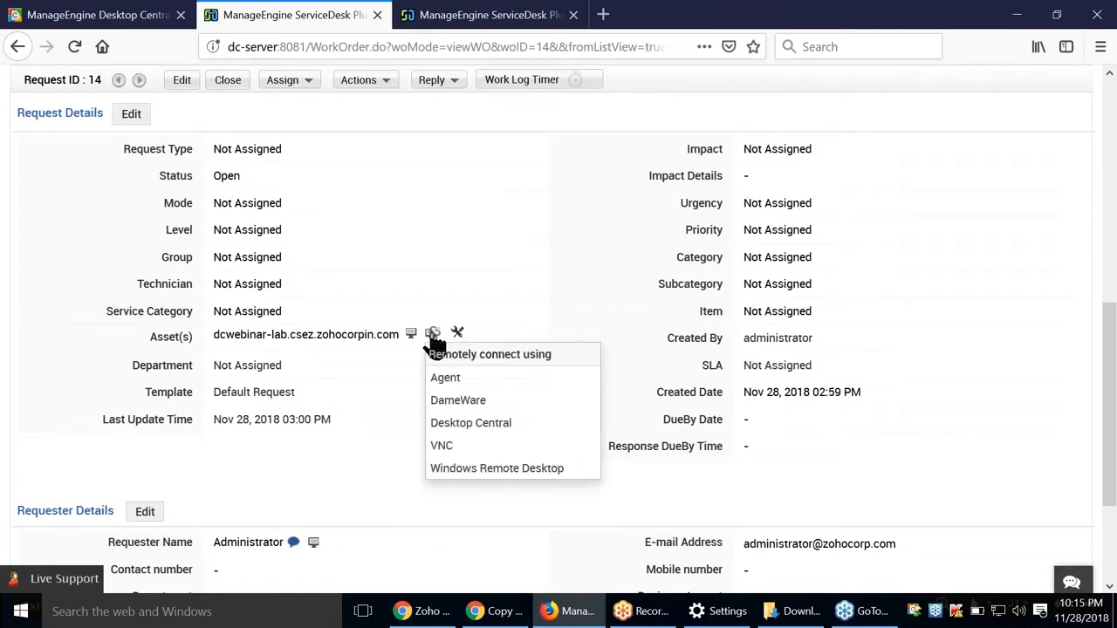
{"action": "left_click", "coordinate": [493, 429]}
{"action": "left_click", "coordinate": [476, 369]}
{"action": "type", "text": "test"}
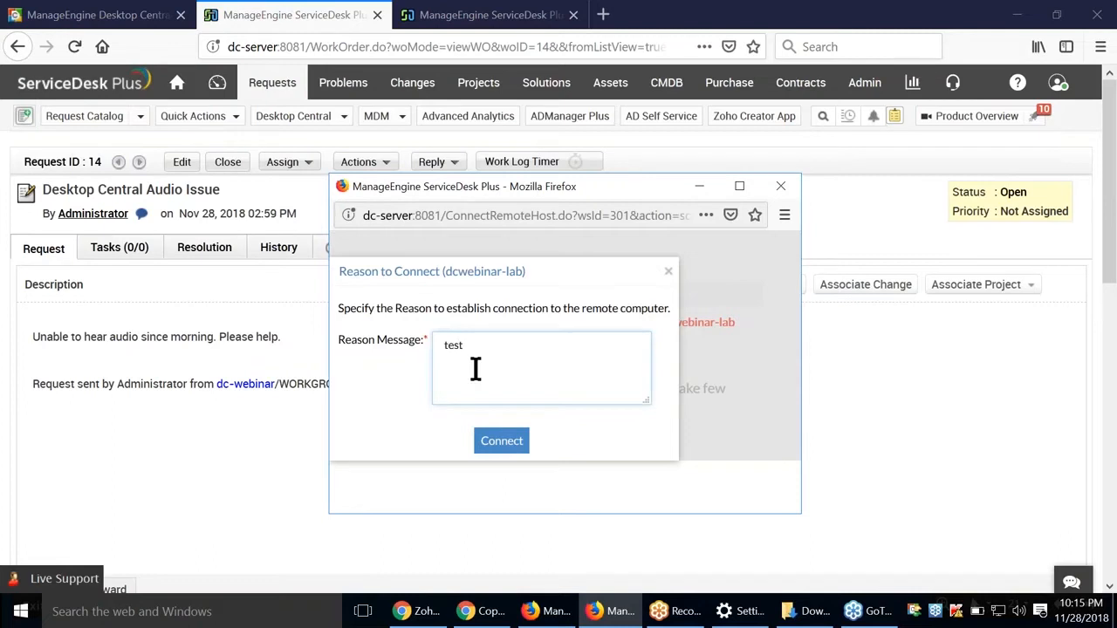
{"action": "double_click", "coordinate": [462, 345]}
{"action": "type", "text": "audio troubleshooting"}
{"action": "left_click", "coordinate": [508, 442]}
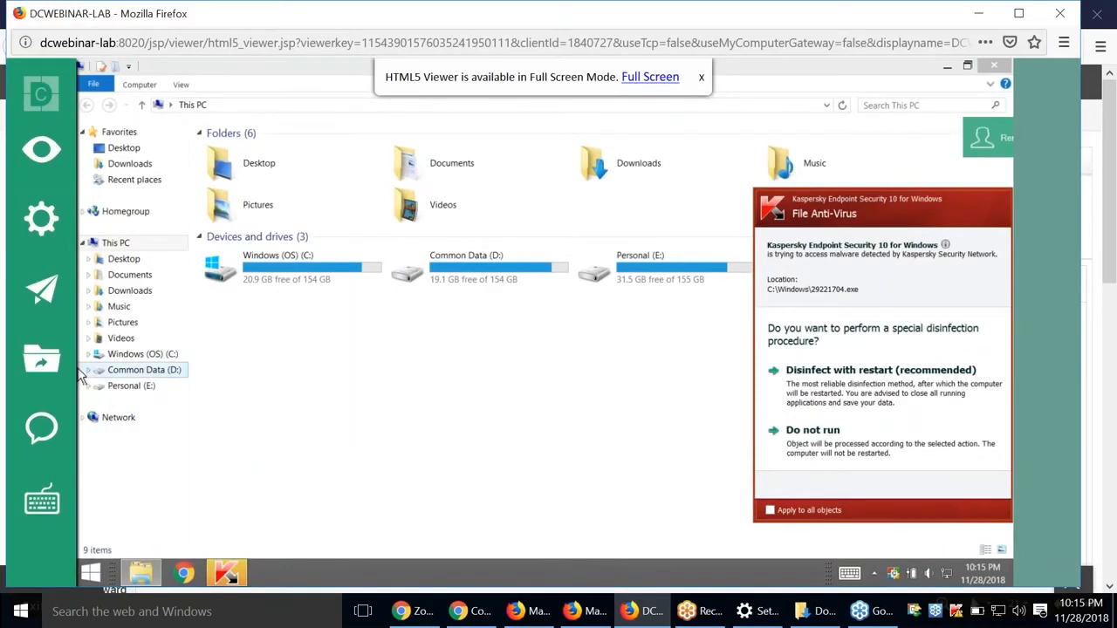
Step: Look over the remote session's tools and start a text chat with the remote computer, dismissing the blocked pop-up notice
{"action": "left_click", "coordinate": [51, 271]}
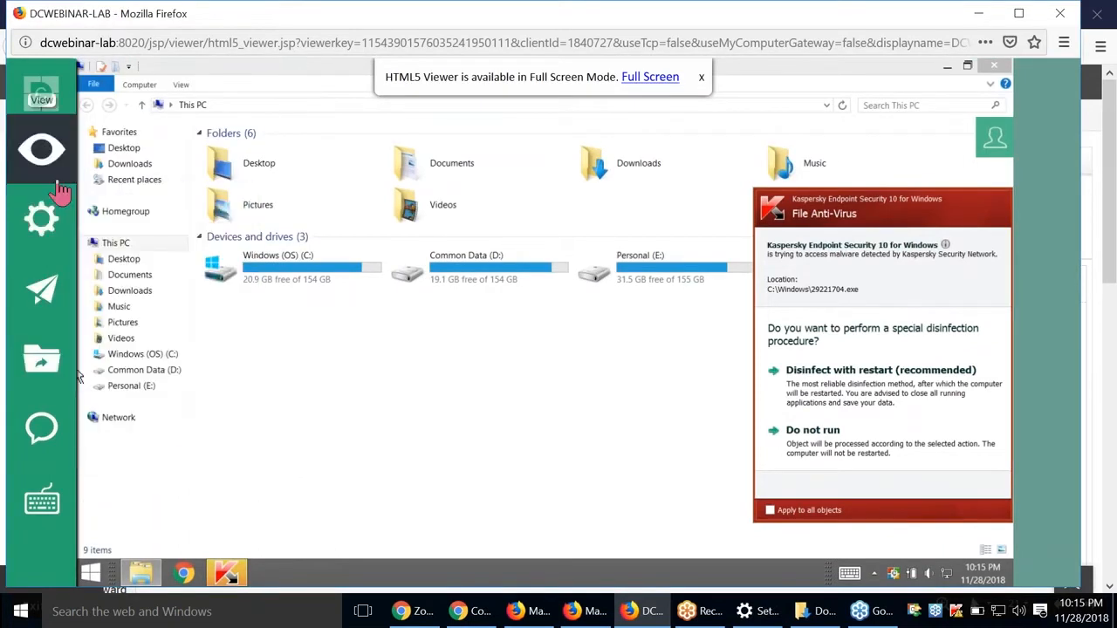
{"action": "mouse_move", "coordinate": [56, 317]}
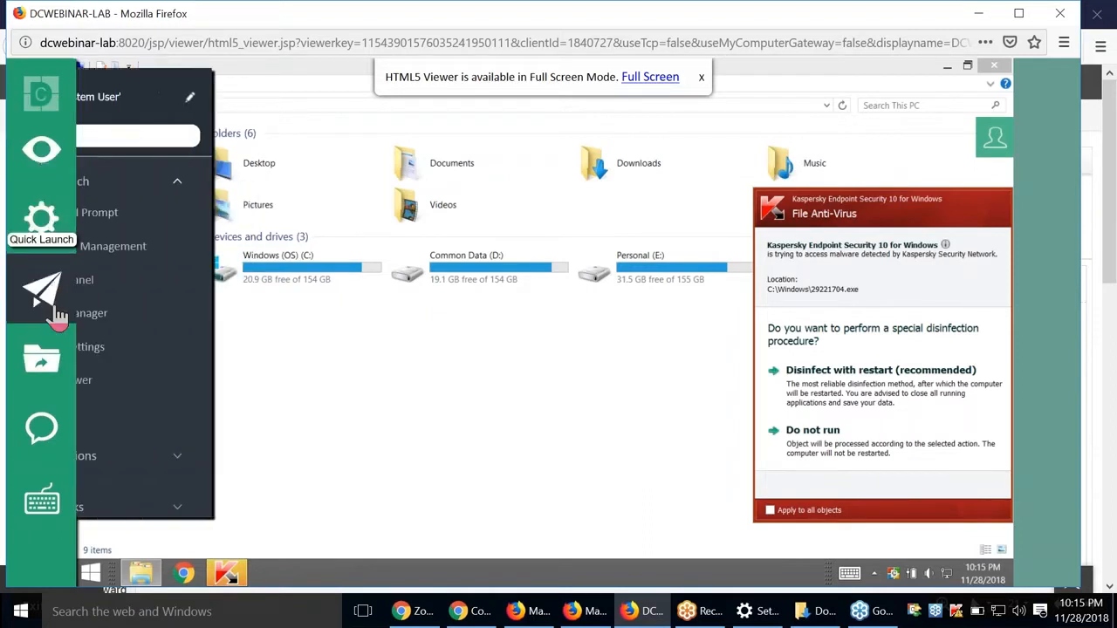
{"action": "mouse_move", "coordinate": [53, 447]}
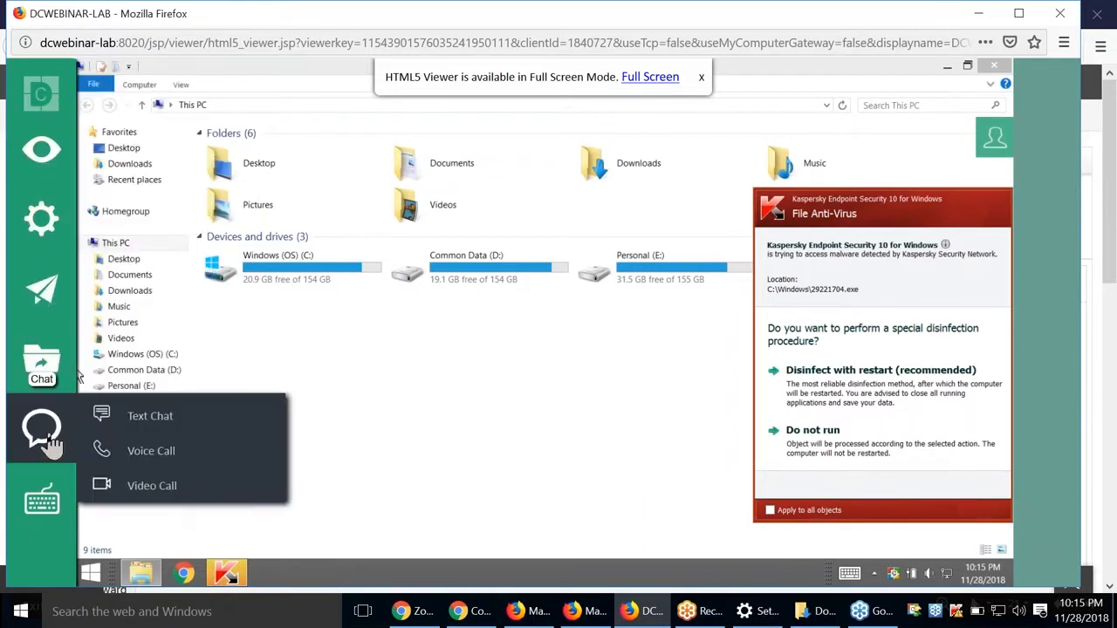
{"action": "left_click", "coordinate": [145, 418]}
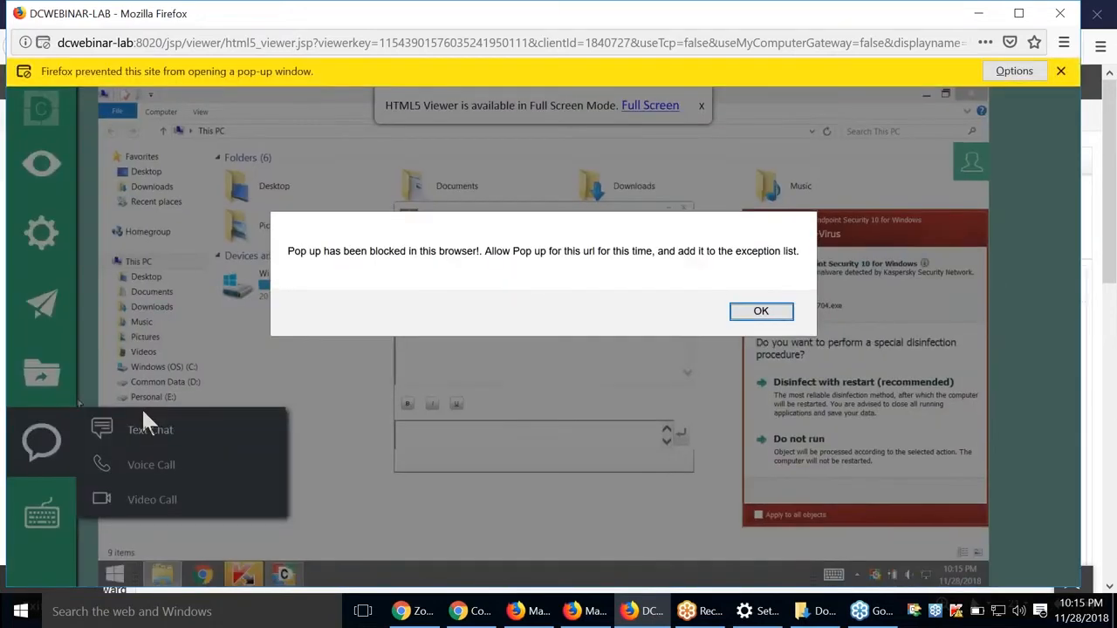
{"action": "left_click", "coordinate": [773, 311]}
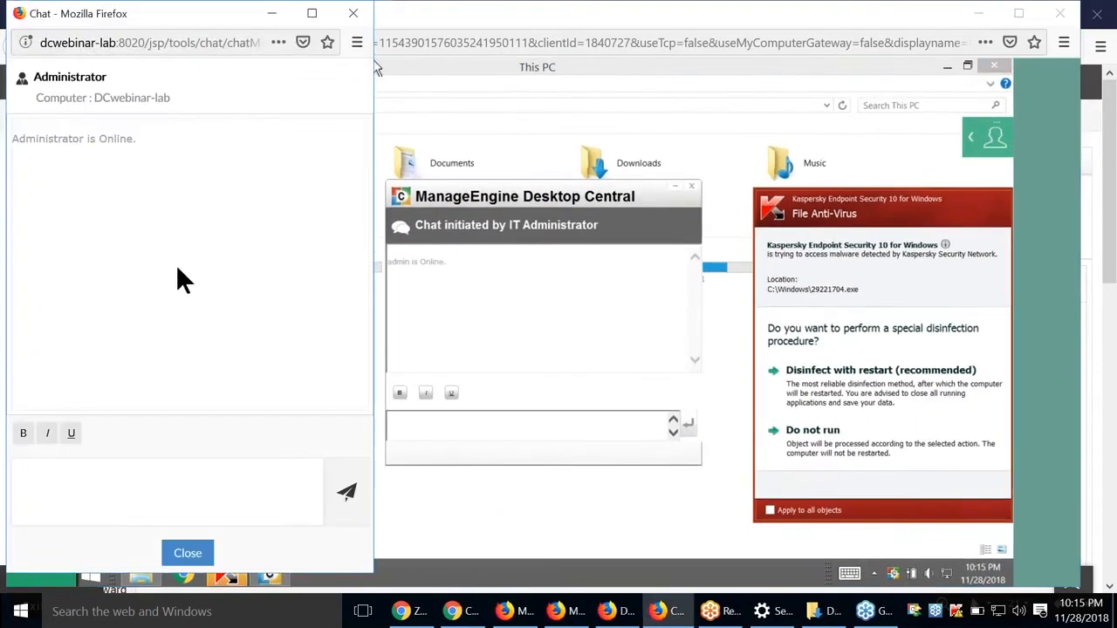
Step: Write "What is the issue?" as the chat message, then close the chat
{"action": "left_click", "coordinate": [107, 487]}
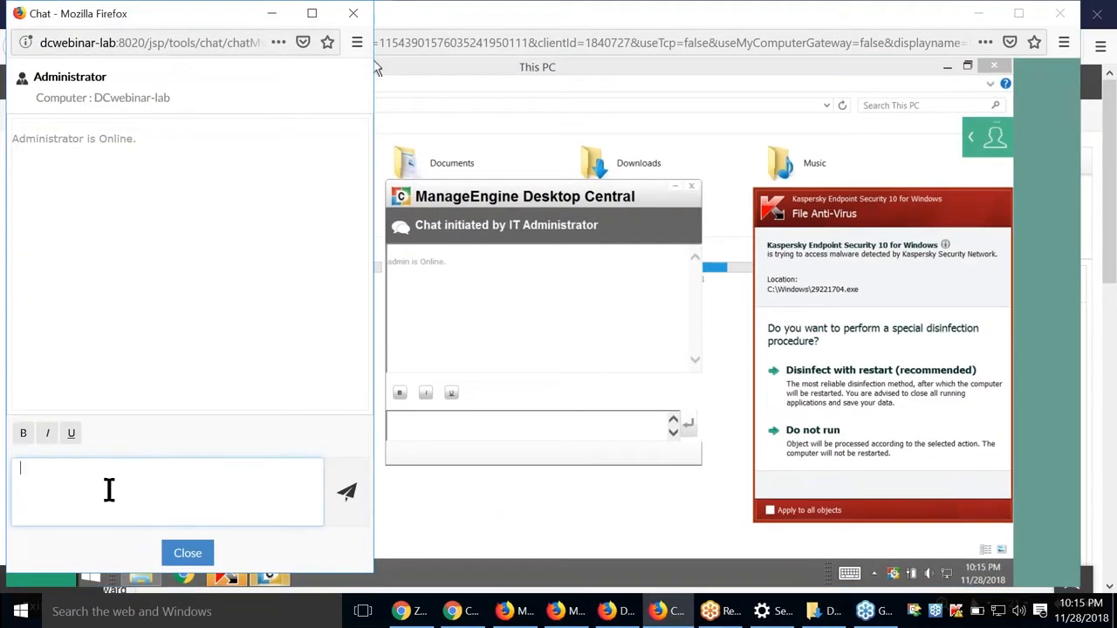
{"action": "type", "text": "What i"}
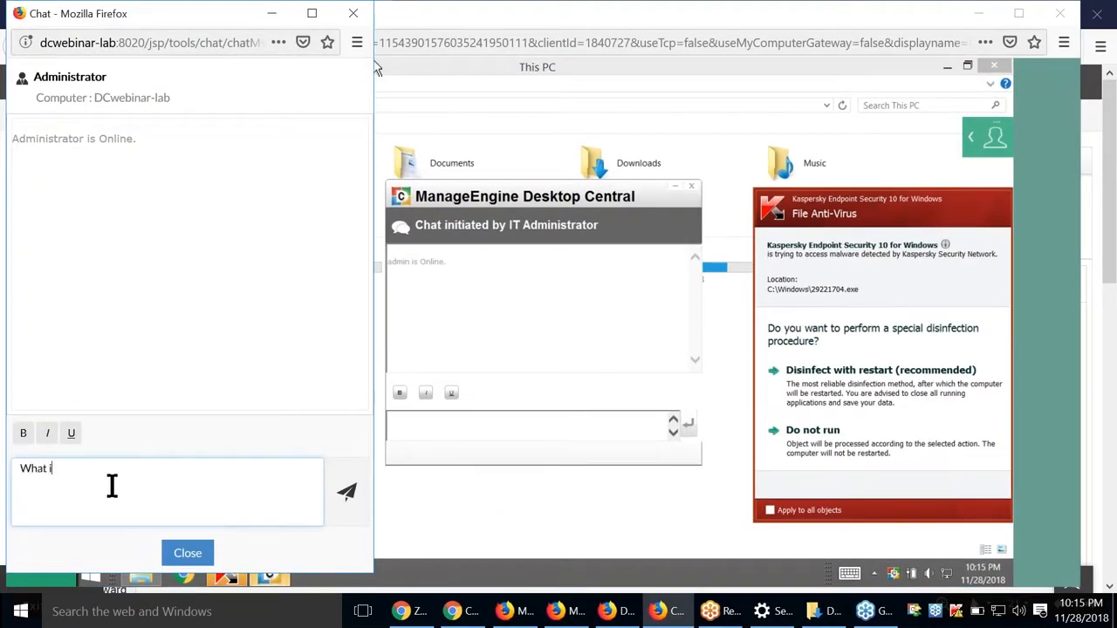
{"action": "type", "text": "s the issue?"}
{"action": "left_click", "coordinate": [187, 554]}
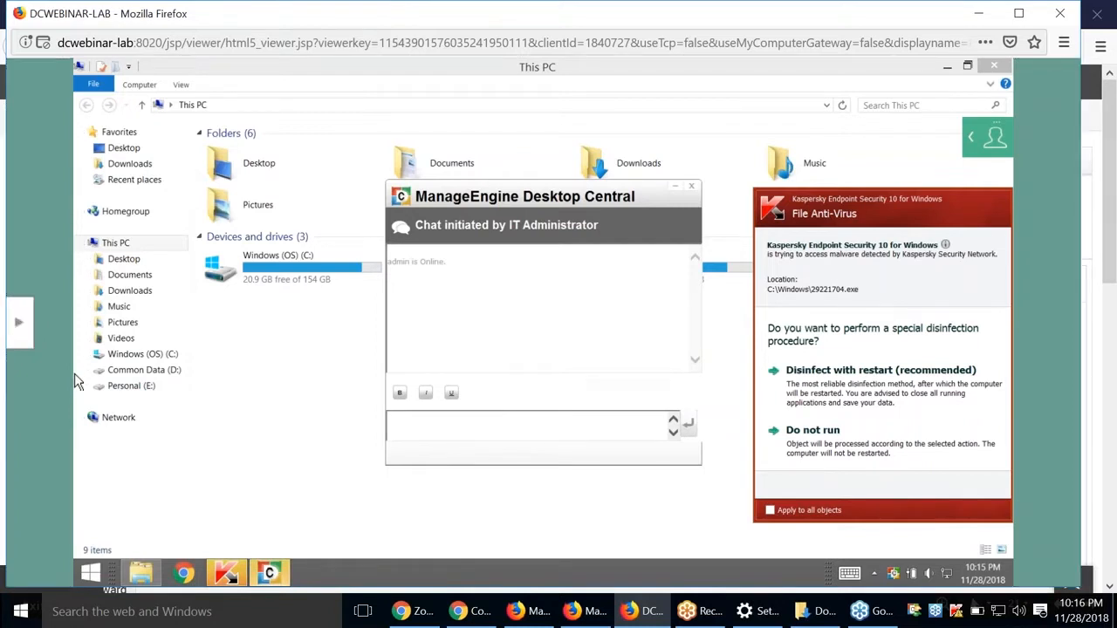
Step: Review the remote session's text chat, voice call and video call options, and close the chat window on the remote computer
{"action": "left_click", "coordinate": [22, 330]}
{"action": "mouse_move", "coordinate": [41, 428]}
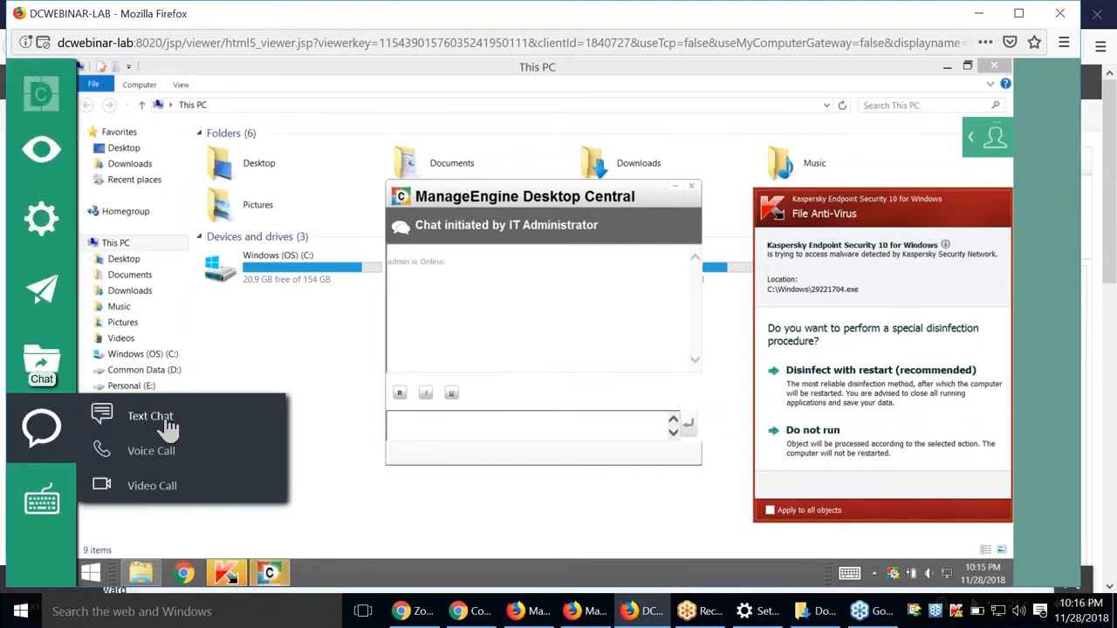
{"action": "left_click_drag", "start_coordinate": [641, 198], "coordinate": [576, 289]}
{"action": "left_click", "coordinate": [21, 330]}
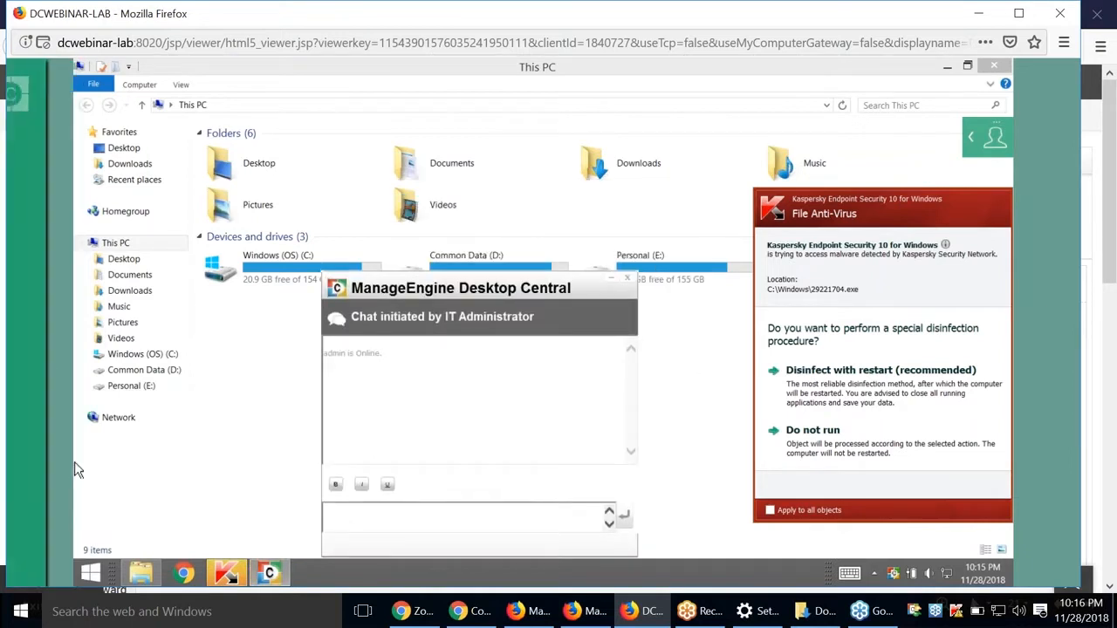
{"action": "mouse_move", "coordinate": [41, 428]}
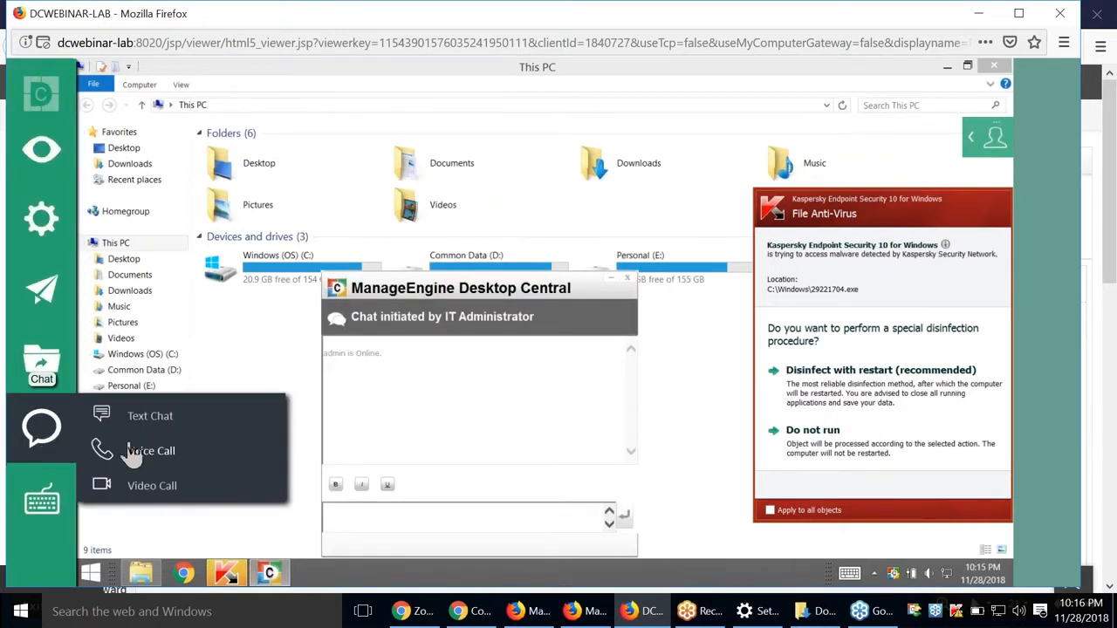
{"action": "left_click", "coordinate": [627, 278]}
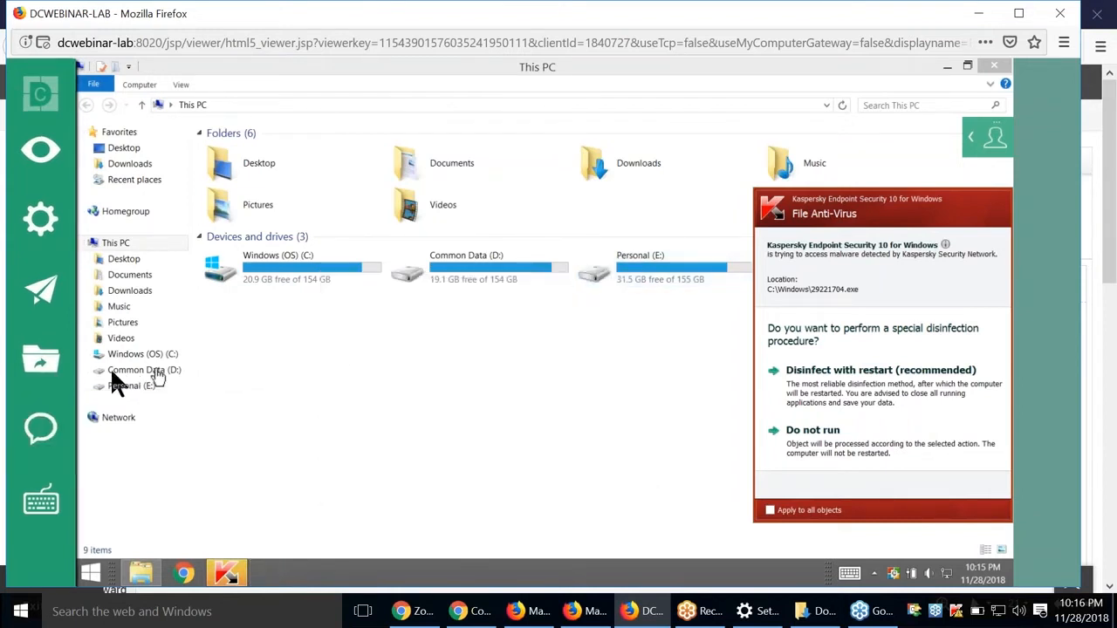
Step: Look through the remote session's view and settings options and launch Device Manager on the remote computer
{"action": "left_click", "coordinate": [13, 330]}
{"action": "mouse_move", "coordinate": [47, 154]}
{"action": "mouse_move", "coordinate": [44, 217]}
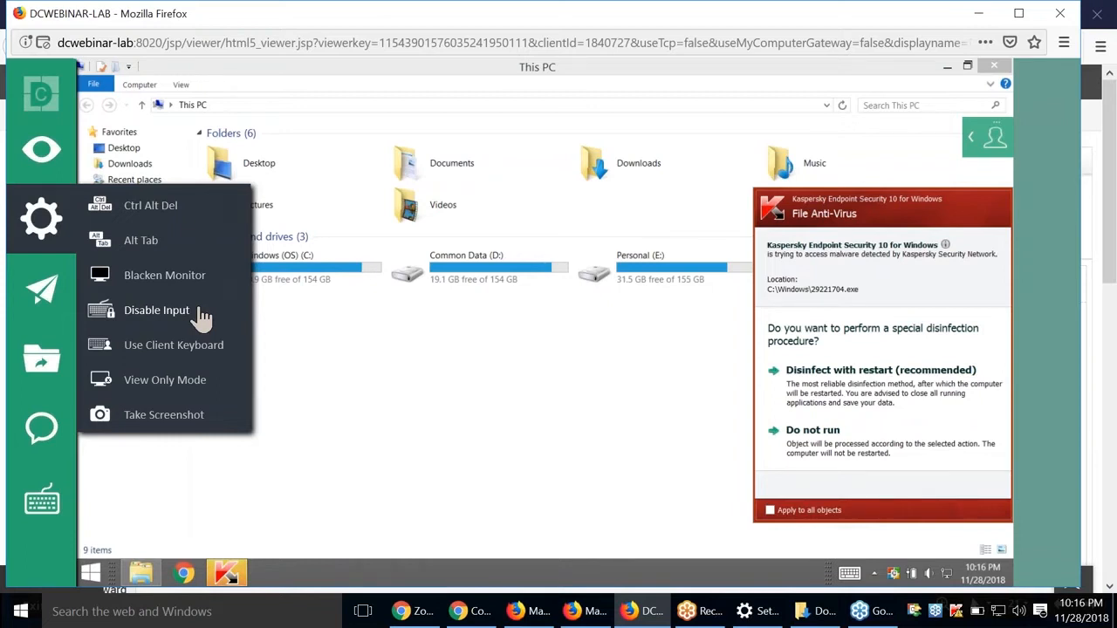
{"action": "left_click", "coordinate": [41, 296]}
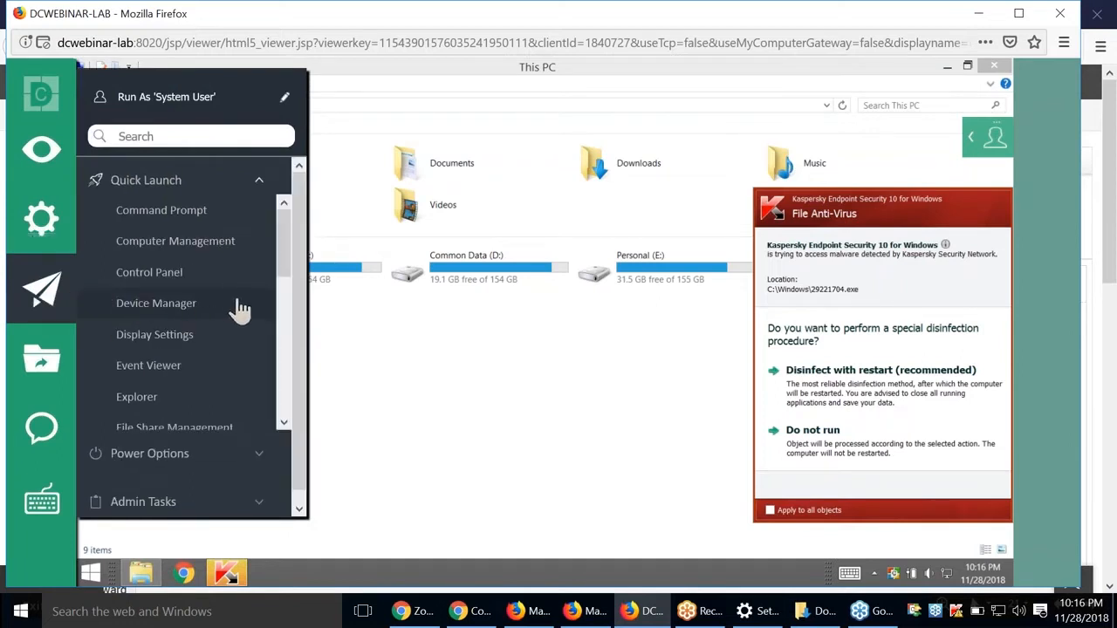
{"action": "left_click", "coordinate": [199, 313]}
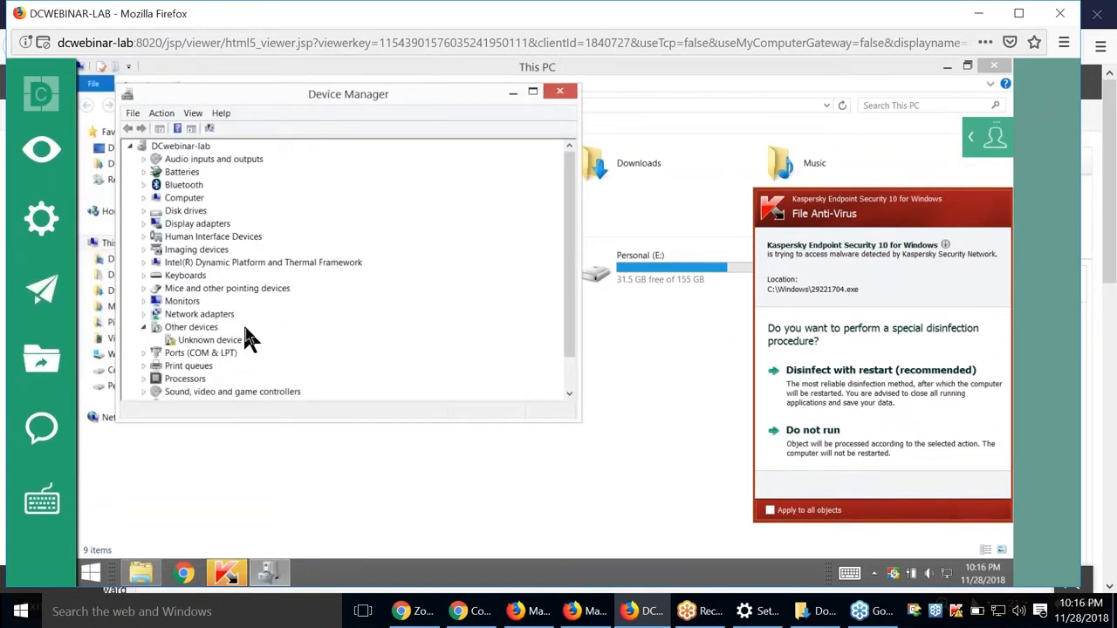
Step: Find the driver update option for Realtek High Definition Audio under Sound, video and game controllers, then close Device Manager
{"action": "left_click", "coordinate": [144, 392]}
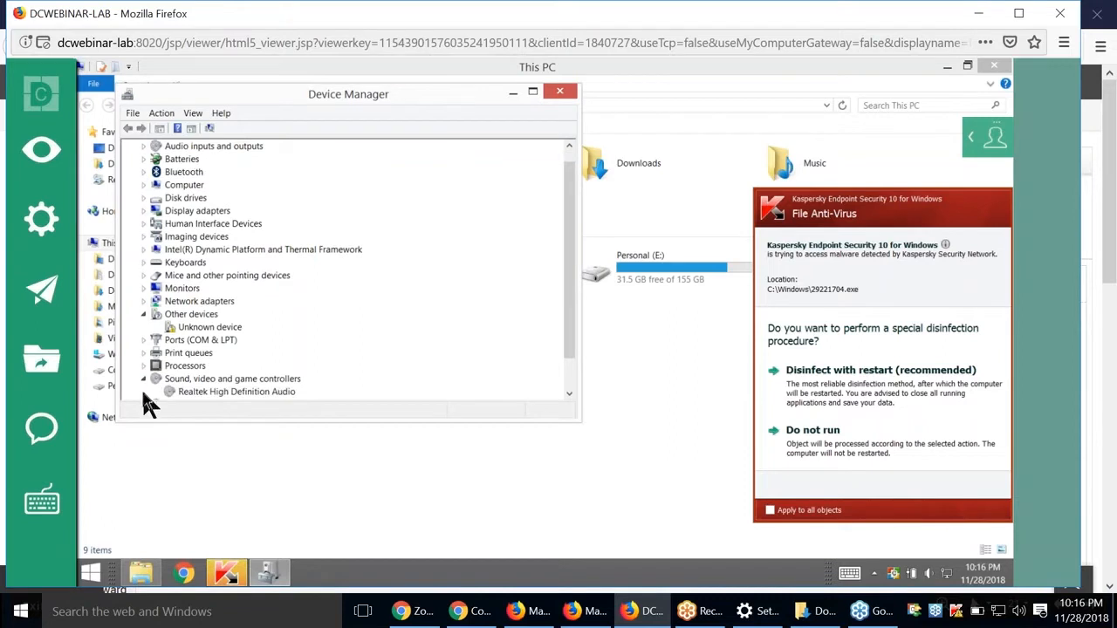
{"action": "scroll", "coordinate": [261, 367], "scroll_direction": "down", "scroll_amount": 1}
{"action": "right_click", "coordinate": [267, 359]}
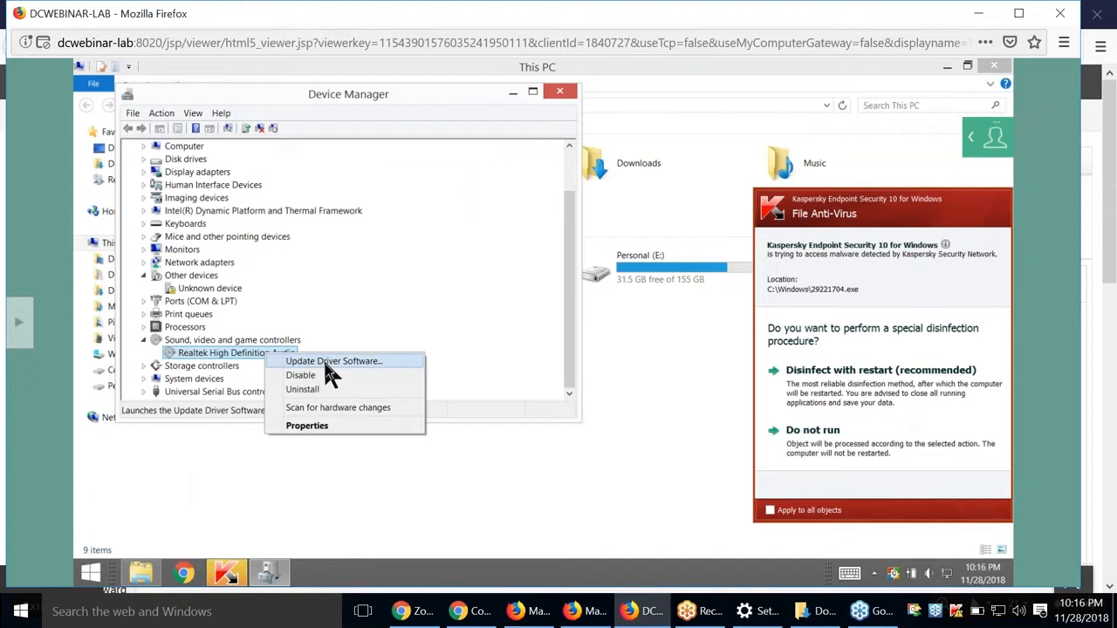
{"action": "left_click", "coordinate": [563, 96]}
{"action": "left_click", "coordinate": [563, 96]}
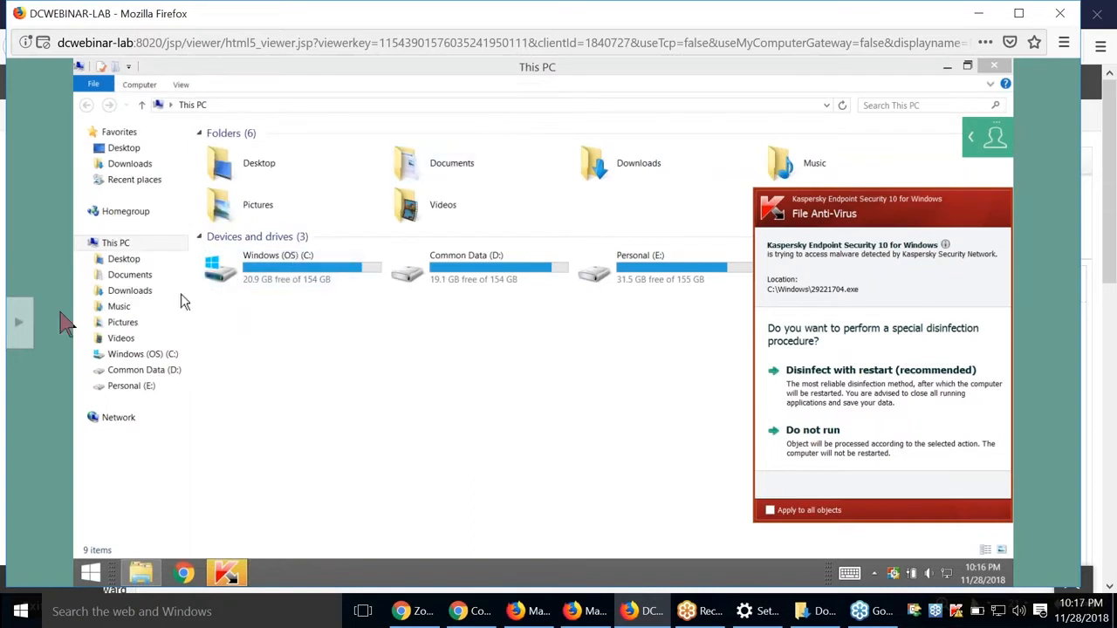
Step: Examine the remote session's Power Options, Admin Tasks and the full list of Quick Launch tools
{"action": "left_click", "coordinate": [59, 307]}
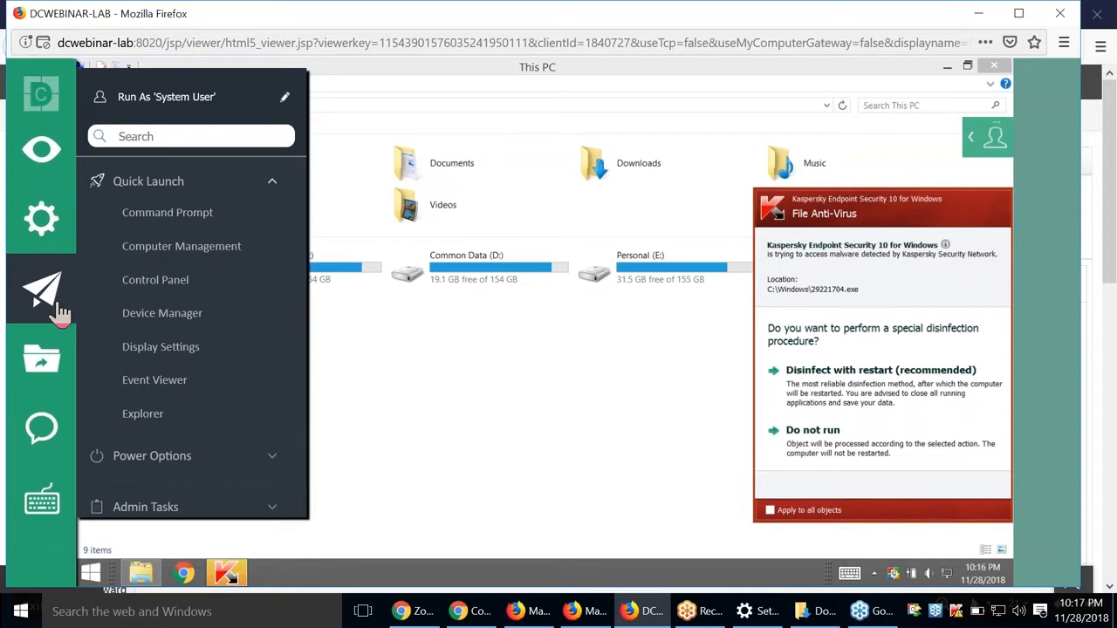
{"action": "left_click", "coordinate": [231, 463]}
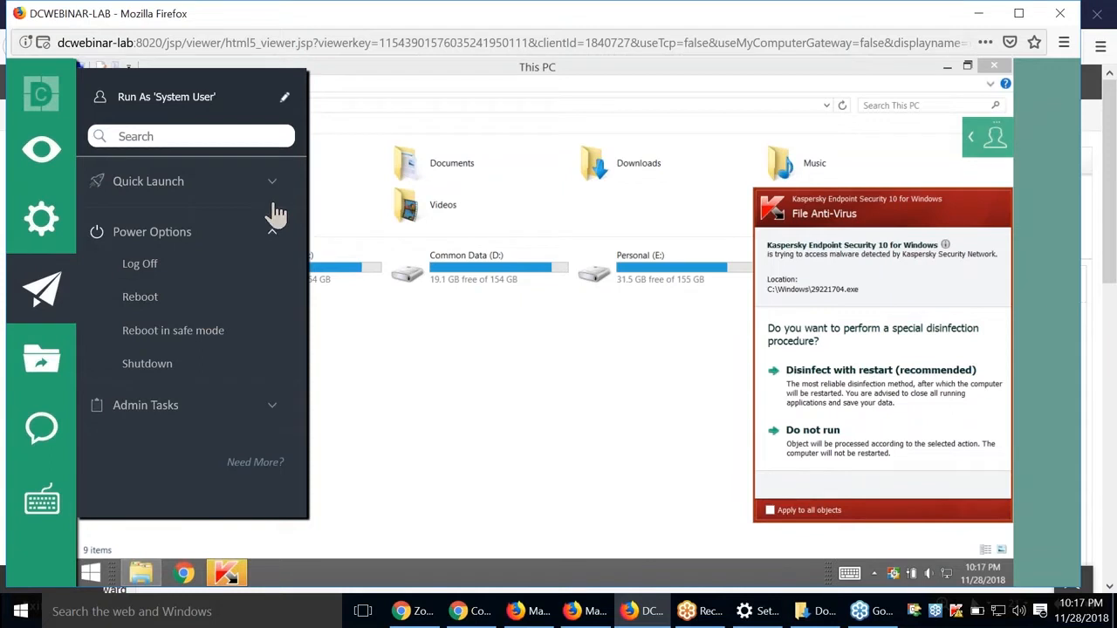
{"action": "left_click", "coordinate": [243, 410]}
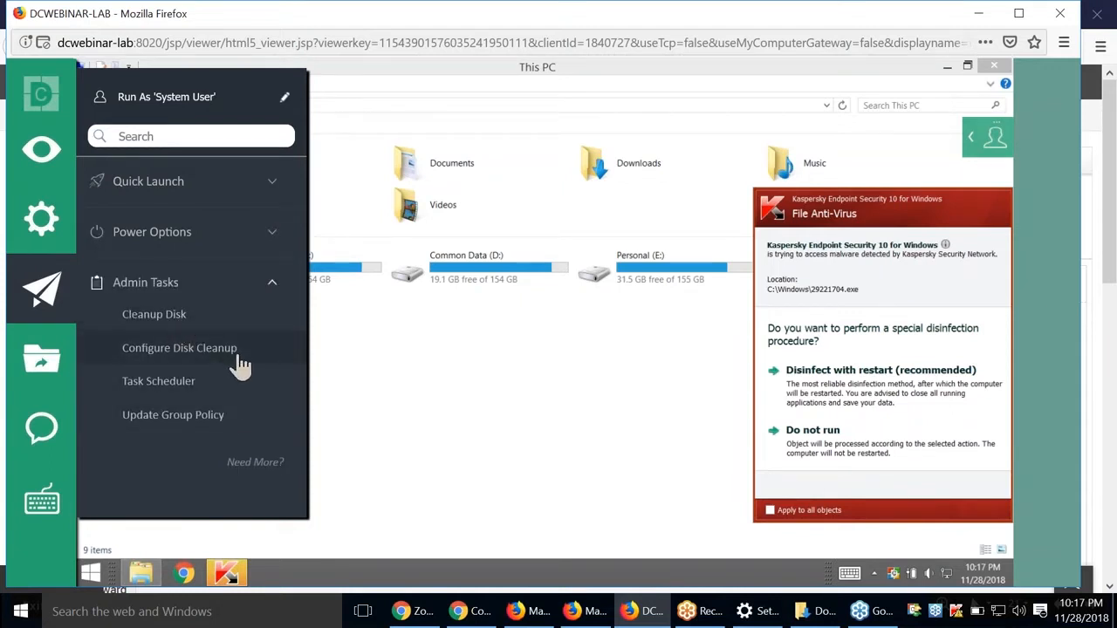
{"action": "left_click", "coordinate": [244, 190]}
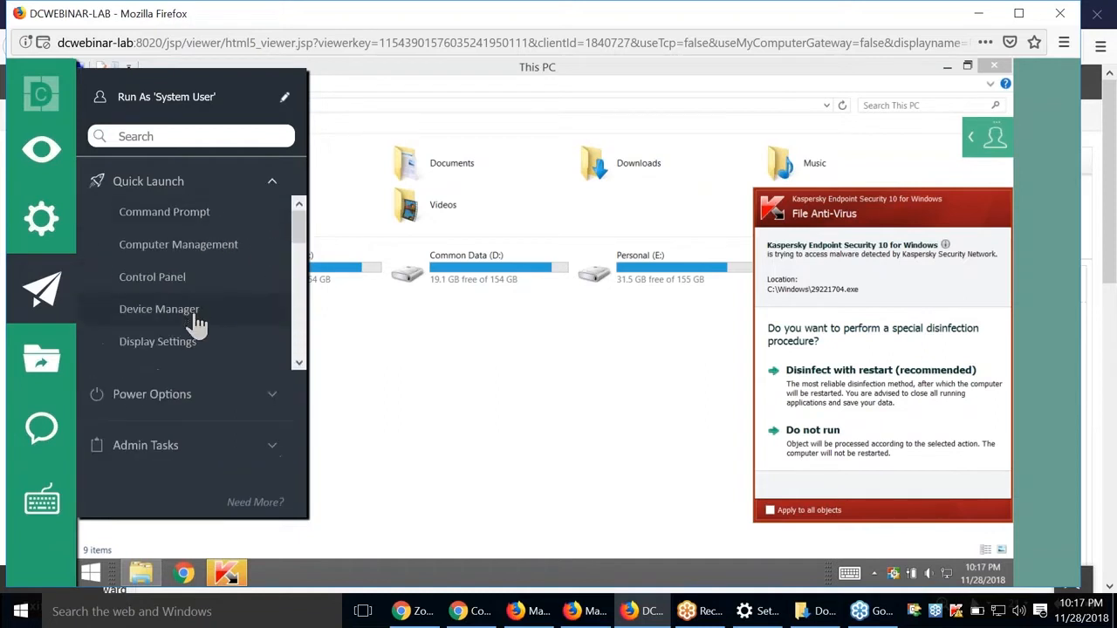
{"action": "scroll", "coordinate": [192, 321], "scroll_direction": "down", "scroll_amount": 3}
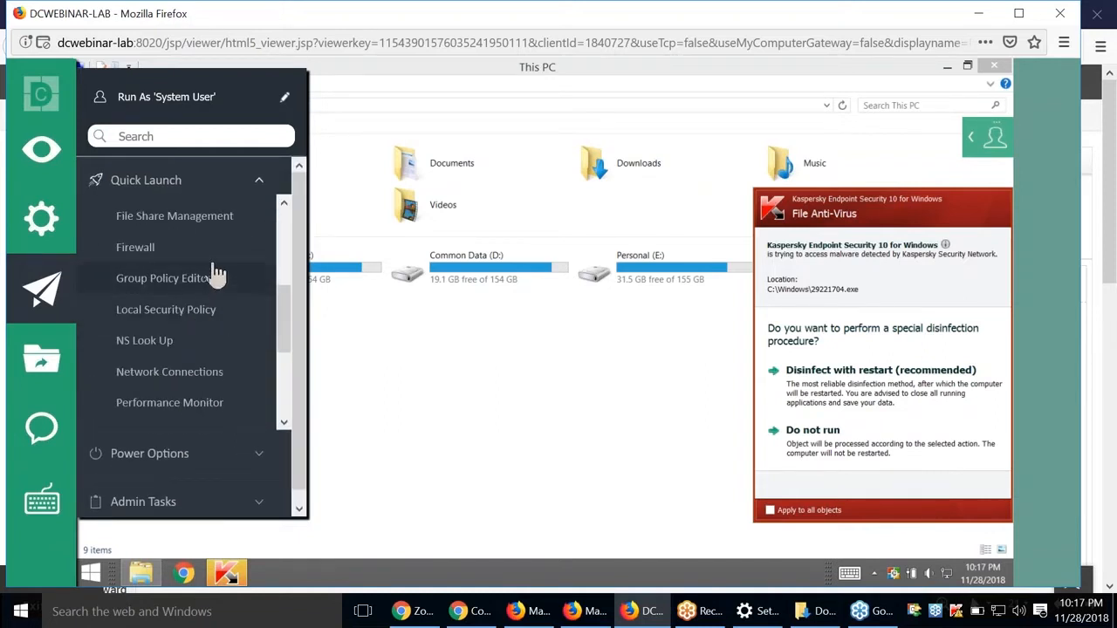
{"action": "scroll", "coordinate": [213, 353], "scroll_direction": "down", "scroll_amount": 2}
{"action": "scroll", "coordinate": [212, 349], "scroll_direction": "down", "scroll_amount": 3}
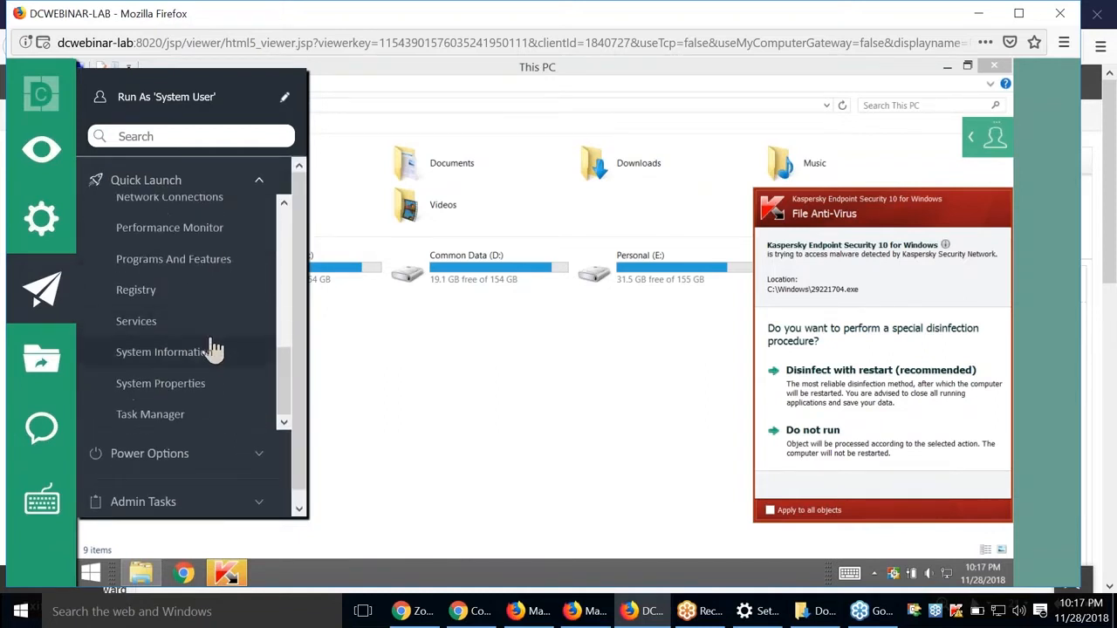
{"action": "scroll", "coordinate": [213, 342], "scroll_direction": "down", "scroll_amount": 1}
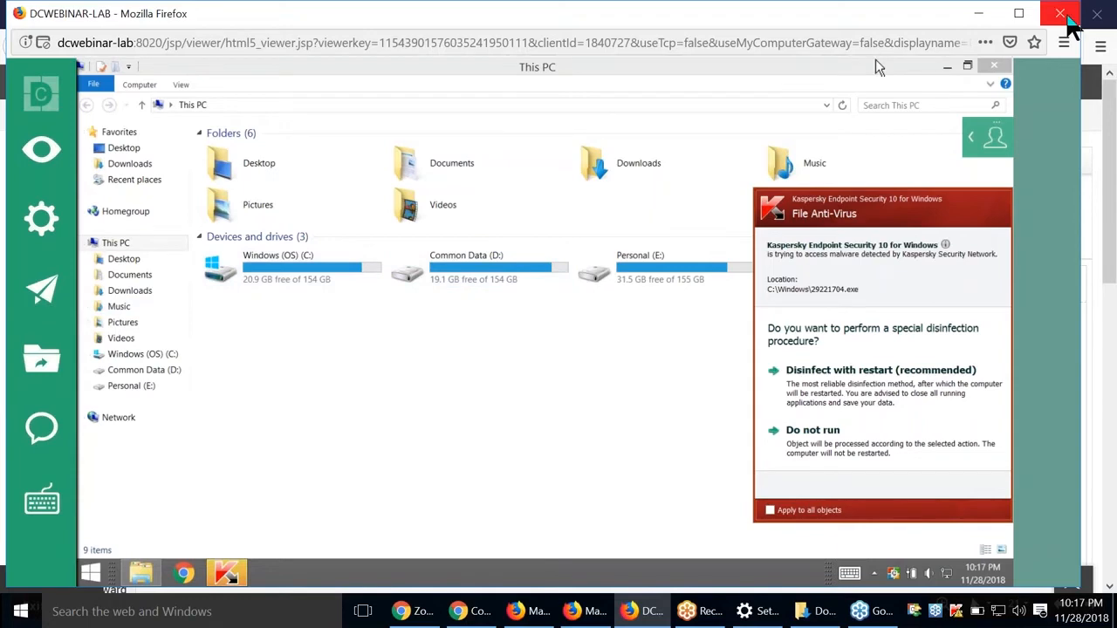
Step: End the remote session and save the resolution "Updated enduser's audio driver" to ticket 14, closing the ticket actions window
{"action": "left_click", "coordinate": [1065, 16]}
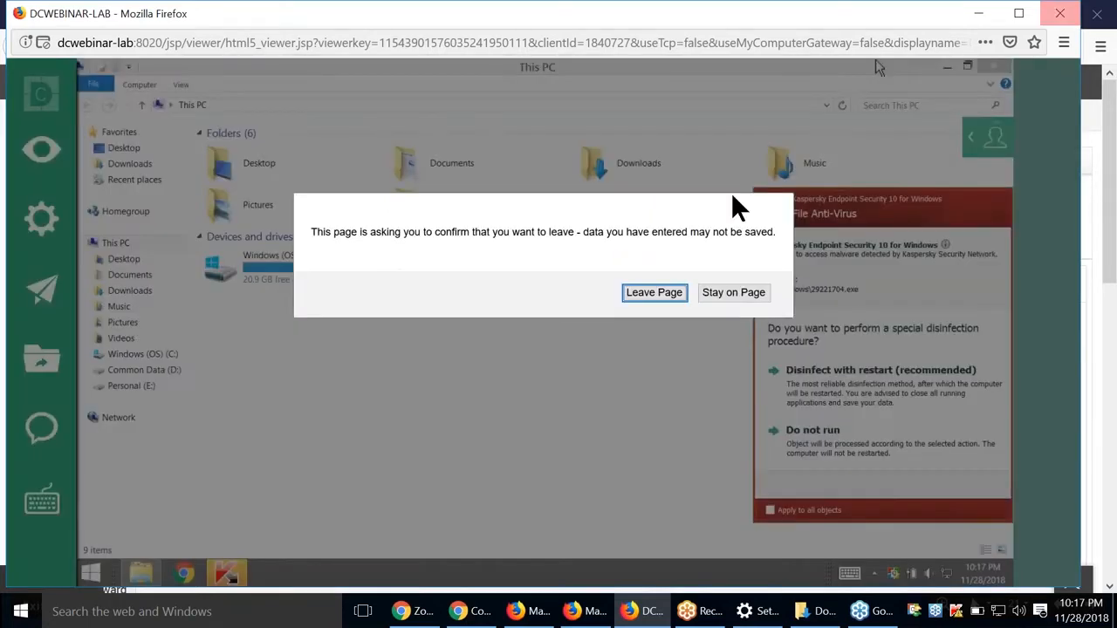
{"action": "left_click", "coordinate": [656, 294]}
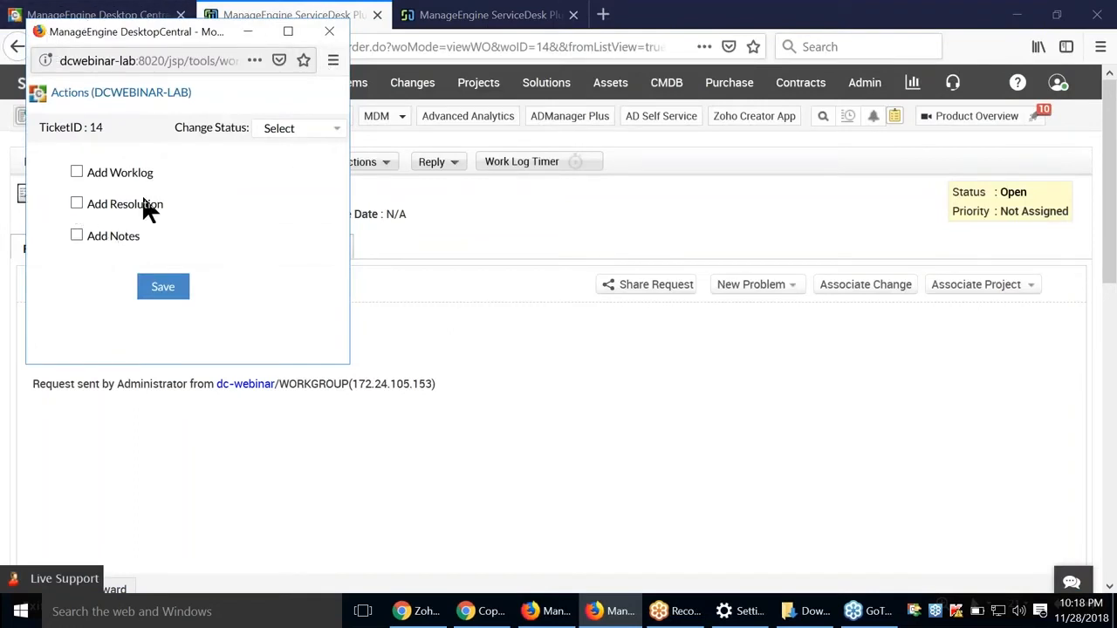
{"action": "left_click", "coordinate": [76, 203]}
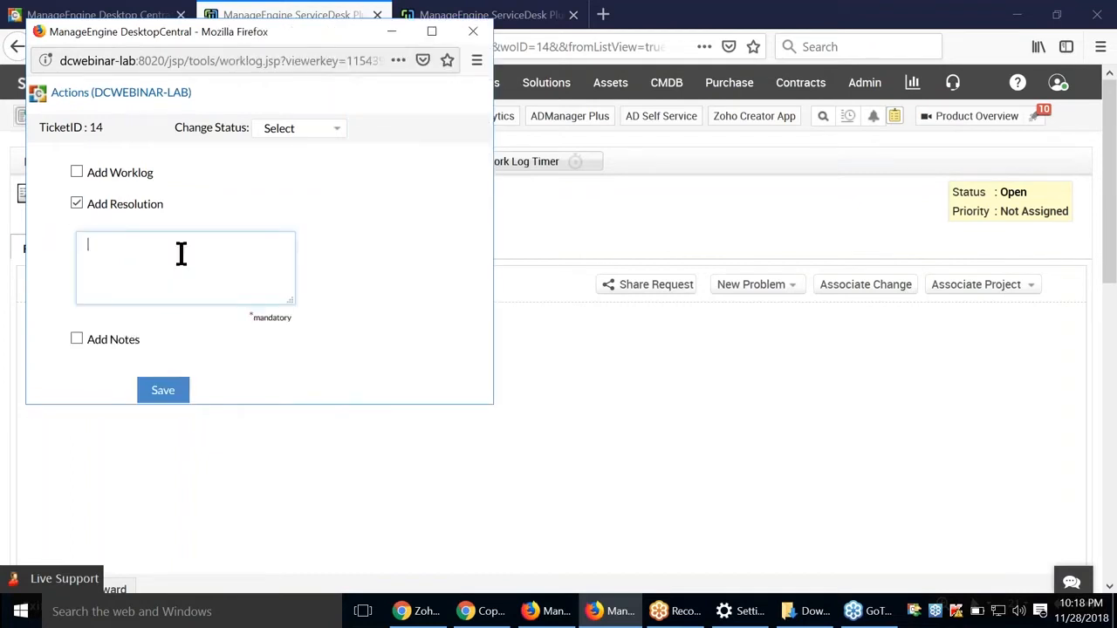
{"action": "type", "text": "Updated endusers"}
{"action": "key", "text": "BackSpace"}
{"action": "key", "text": "BackSpace"}
{"action": "type", "text": "'s audio driver"}
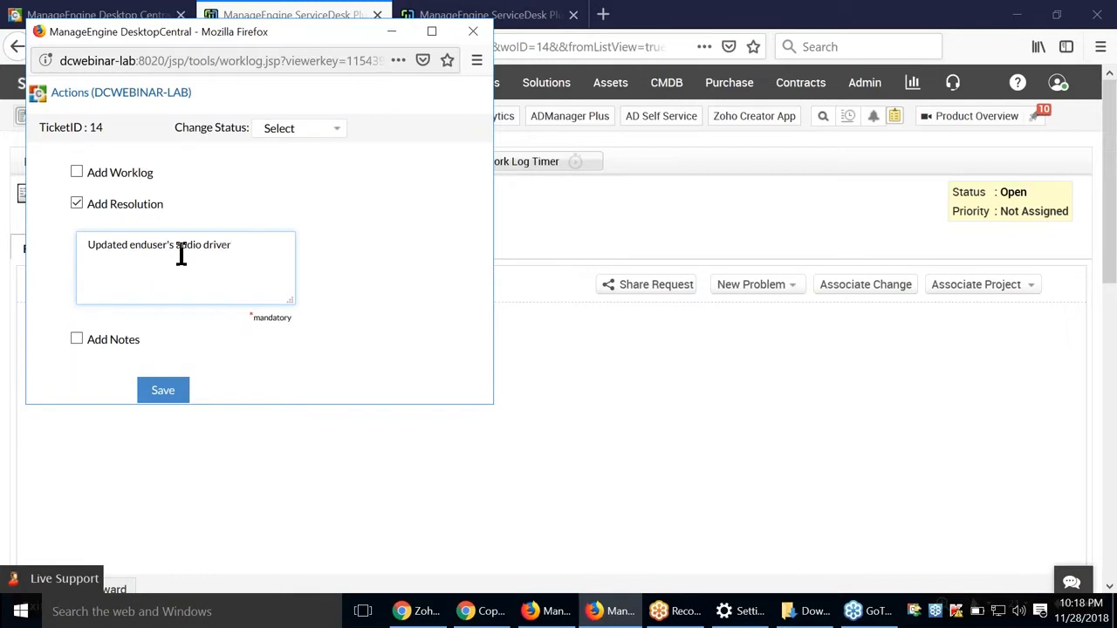
{"action": "left_click", "coordinate": [177, 394]}
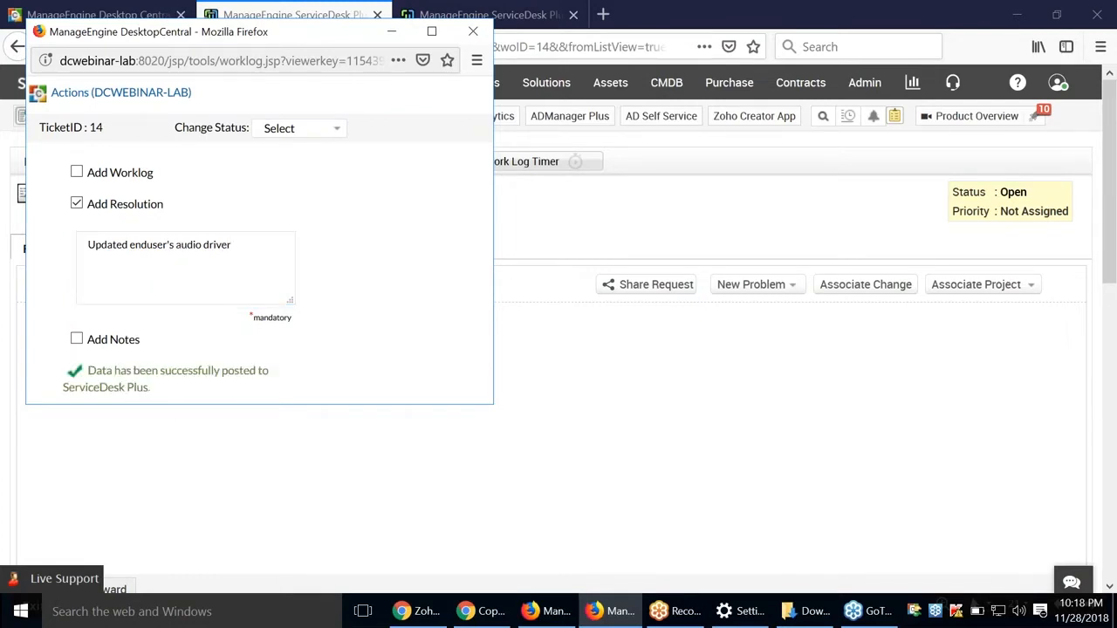
{"action": "left_click", "coordinate": [477, 32]}
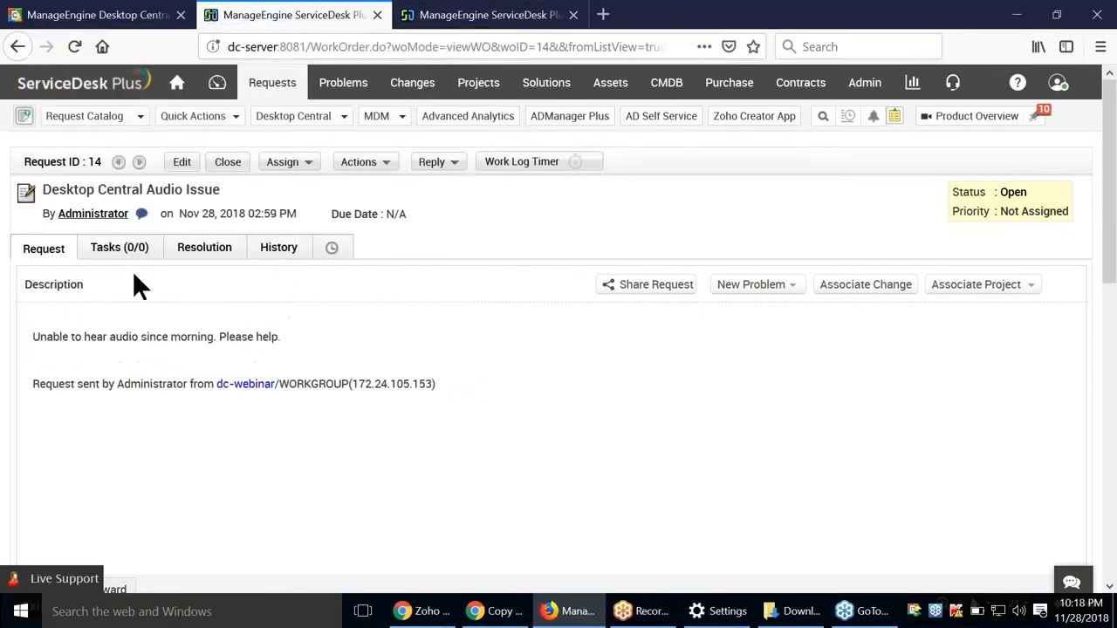
Step: Check the resolution text recorded on the audio issue request
{"action": "left_click", "coordinate": [200, 258]}
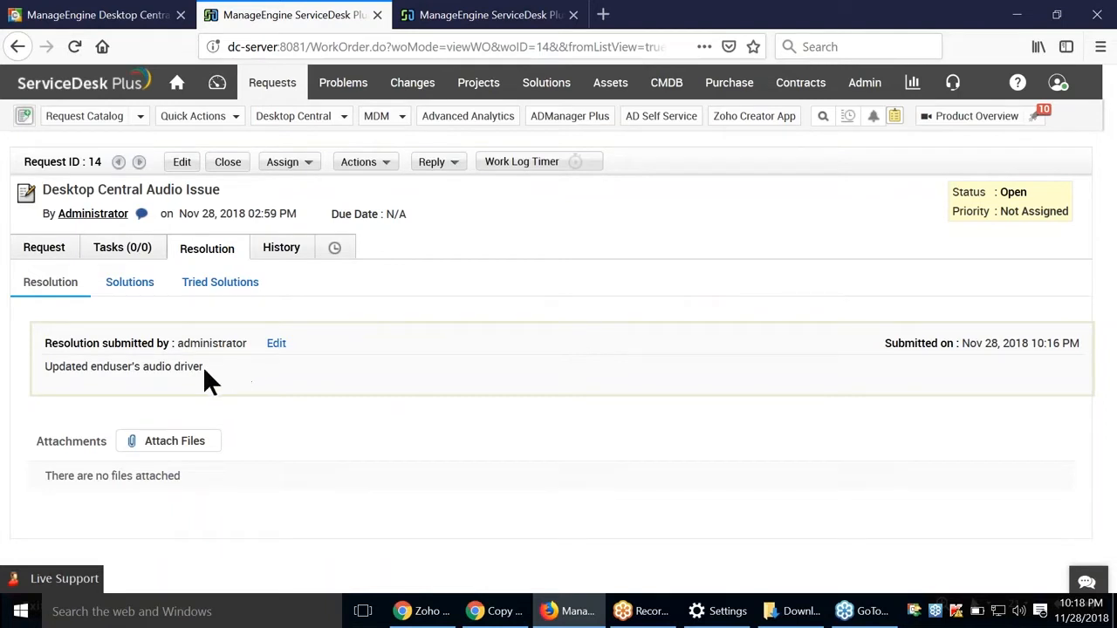
{"action": "left_click_drag", "start_coordinate": [202, 365], "coordinate": [47, 373]}
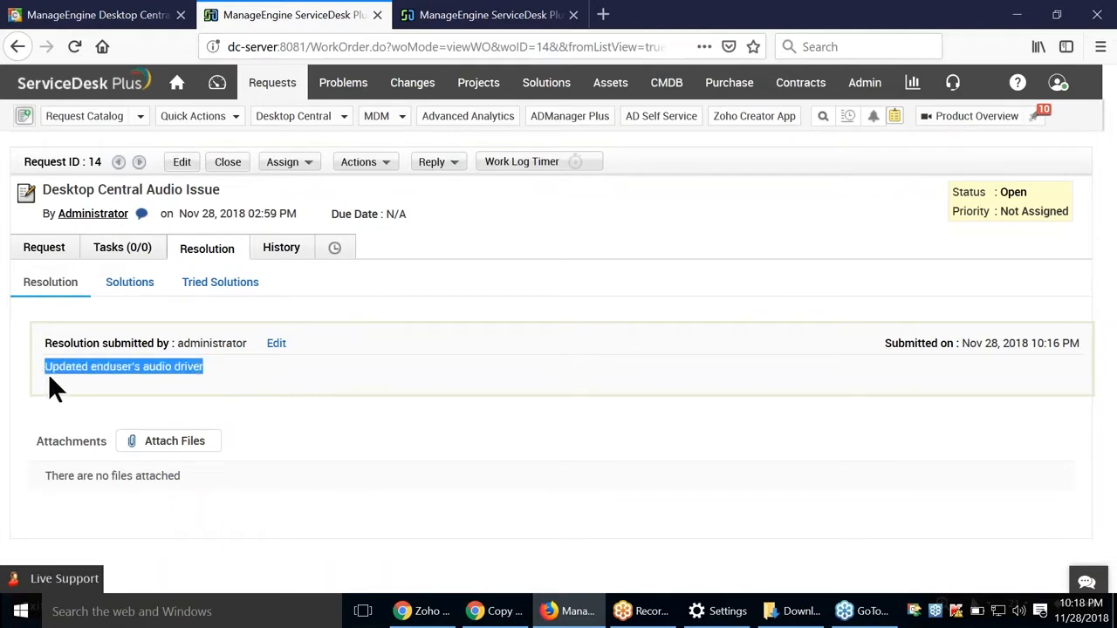
{"action": "left_click", "coordinate": [48, 373]}
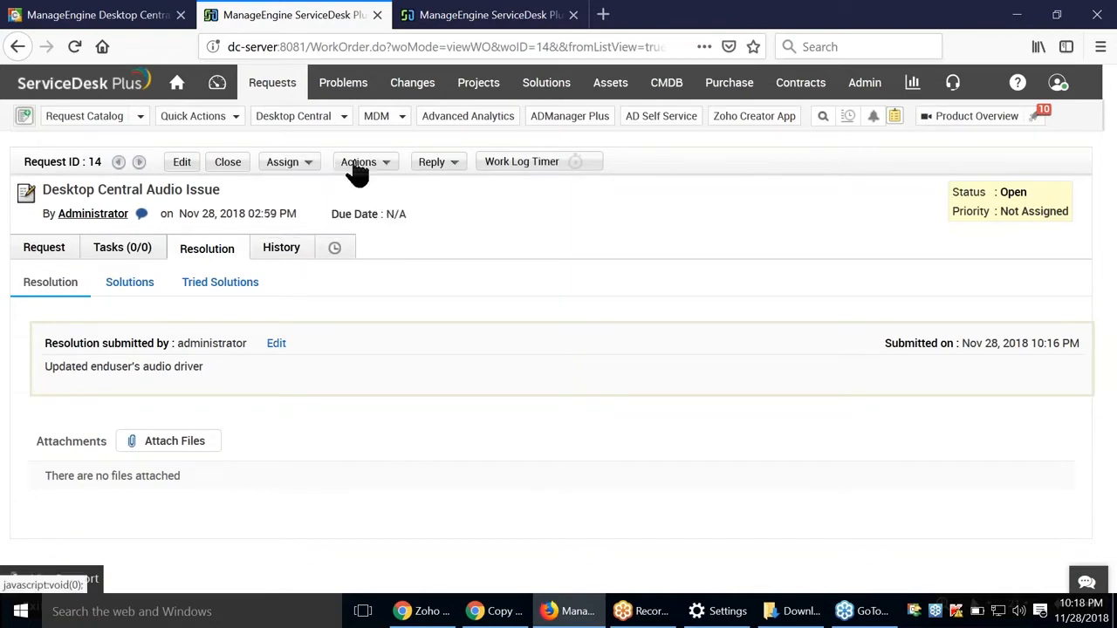
Step: Initiate remote control from the request's actions with the reason "test", then close the remote session and the initiation window
{"action": "mouse_move", "coordinate": [388, 169]}
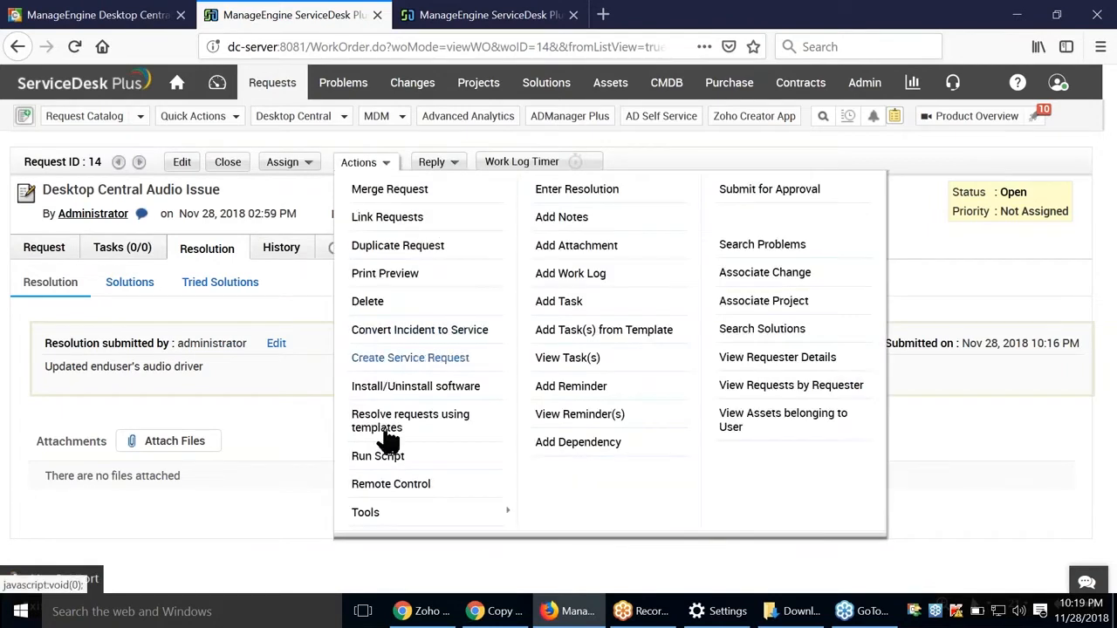
{"action": "left_click", "coordinate": [403, 491]}
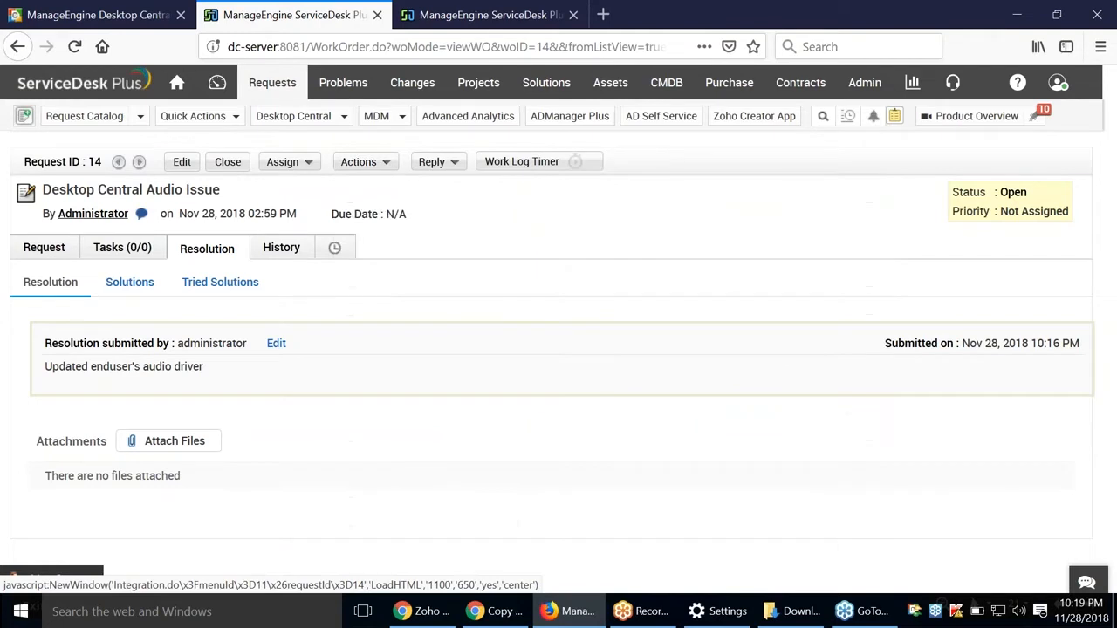
{"action": "left_click", "coordinate": [357, 197]}
{"action": "type", "text": "test"}
{"action": "left_click", "coordinate": [312, 316]}
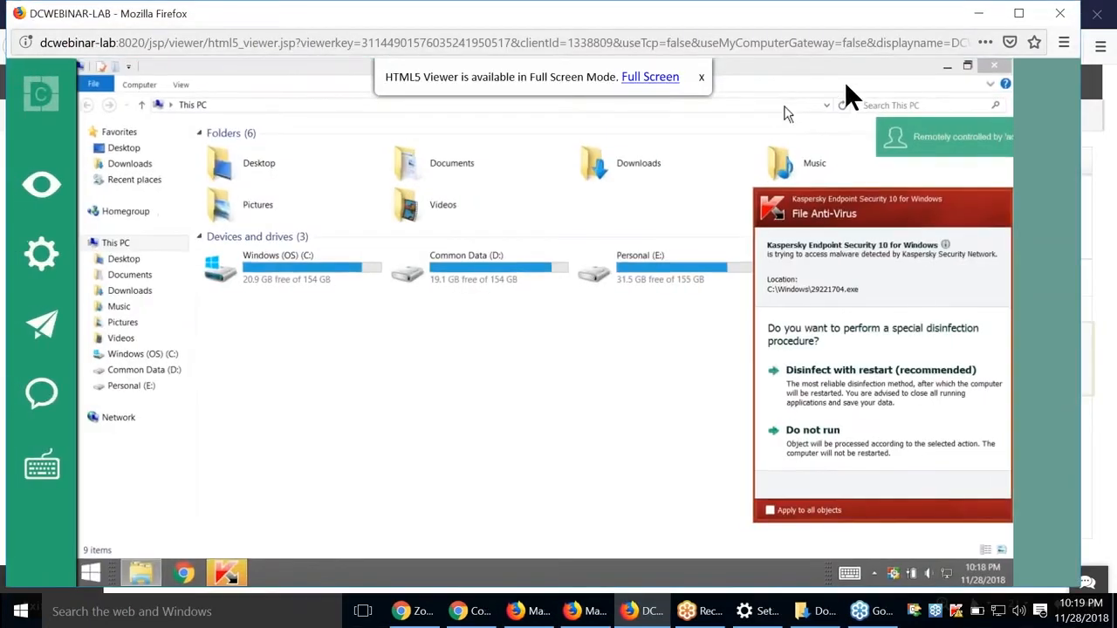
{"action": "left_click", "coordinate": [1062, 19]}
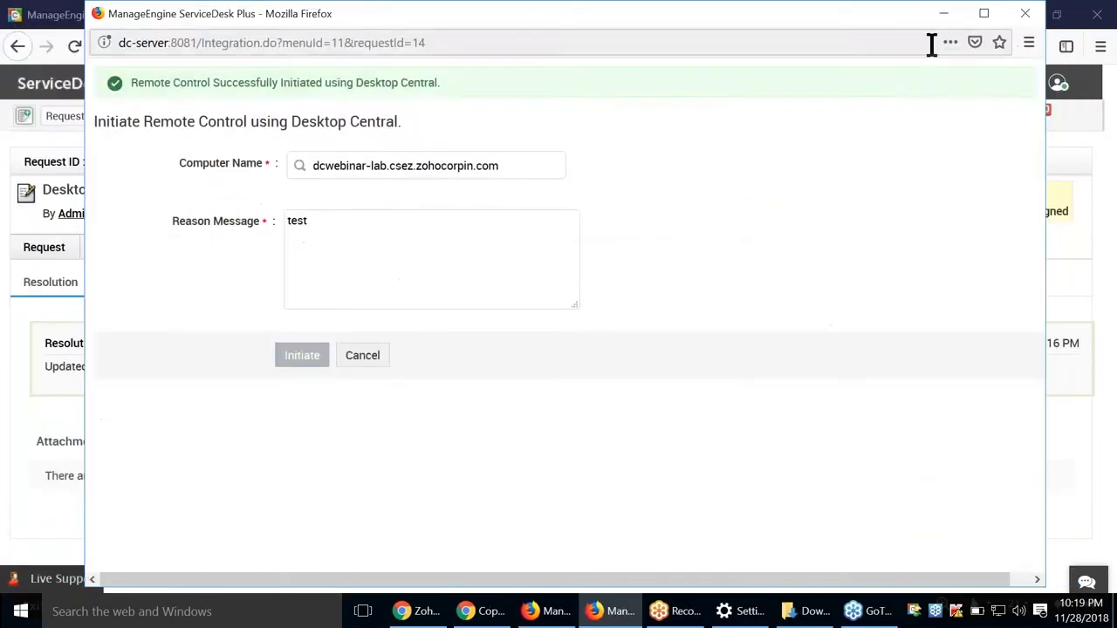
{"action": "left_click", "coordinate": [1027, 12]}
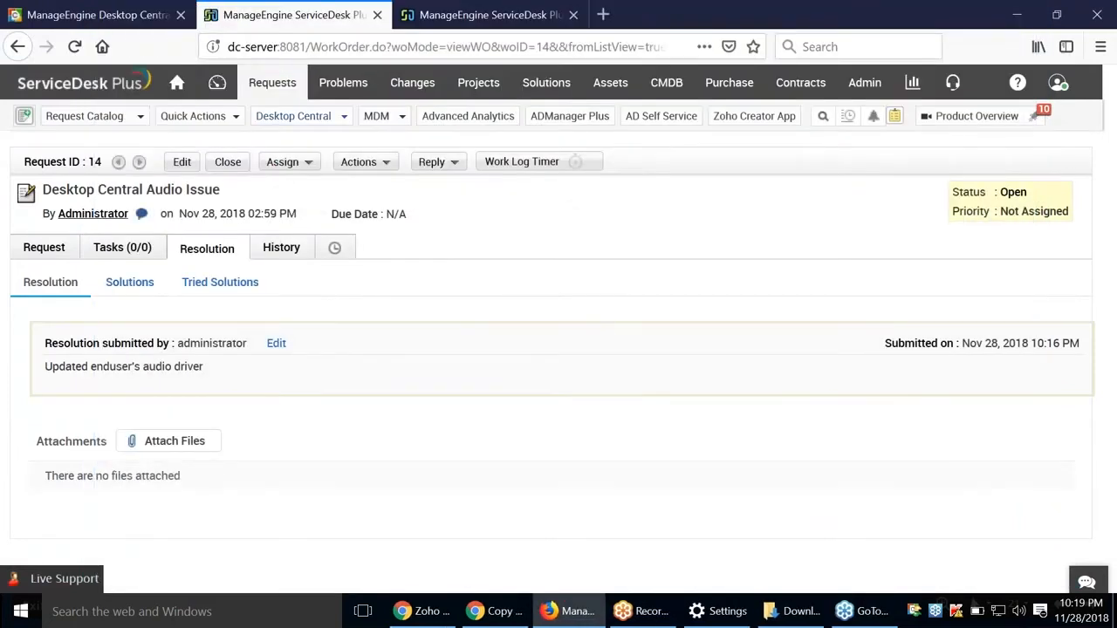
Step: Open Desktop Central's Remote Control page with its list of managed computers from within ServiceDesk Plus
{"action": "left_click", "coordinate": [349, 123]}
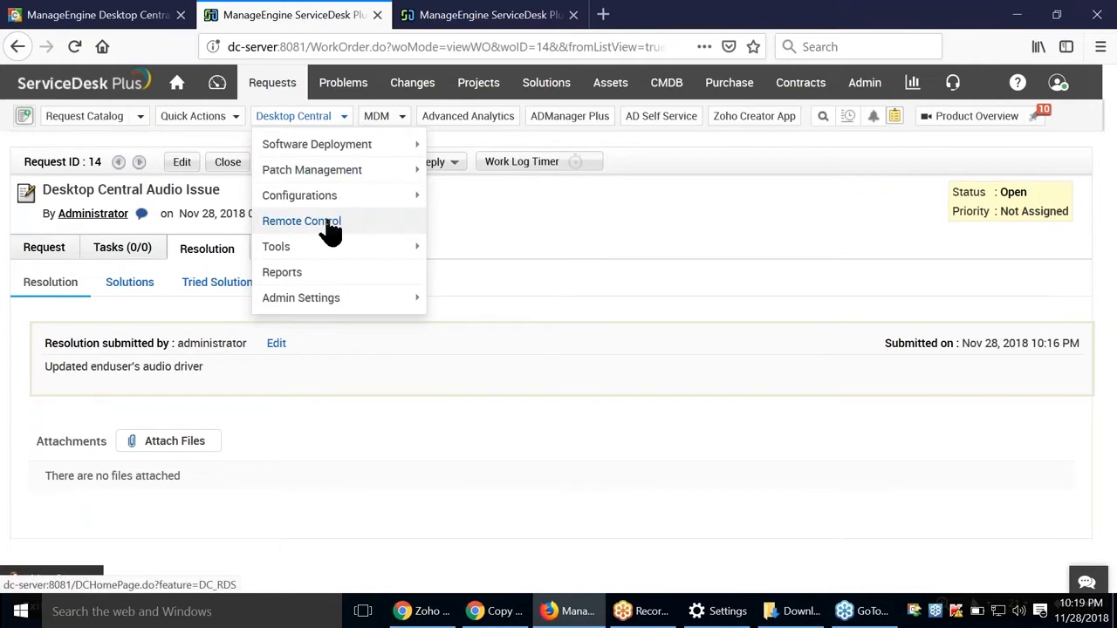
{"action": "left_click", "coordinate": [538, 204]}
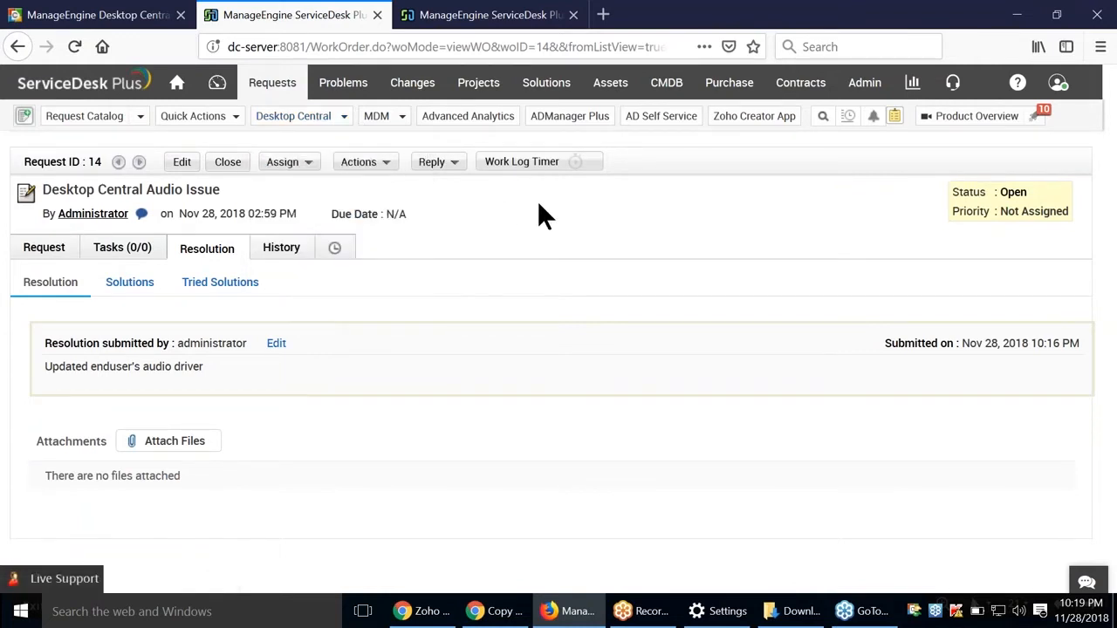
{"action": "left_click", "coordinate": [341, 124]}
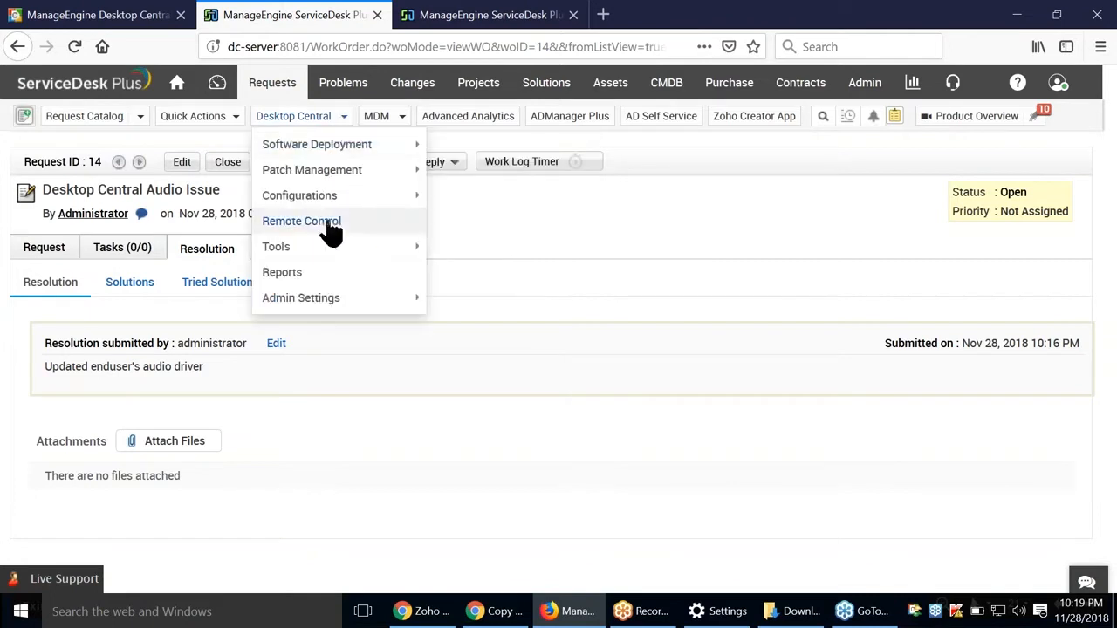
{"action": "left_click", "coordinate": [330, 236]}
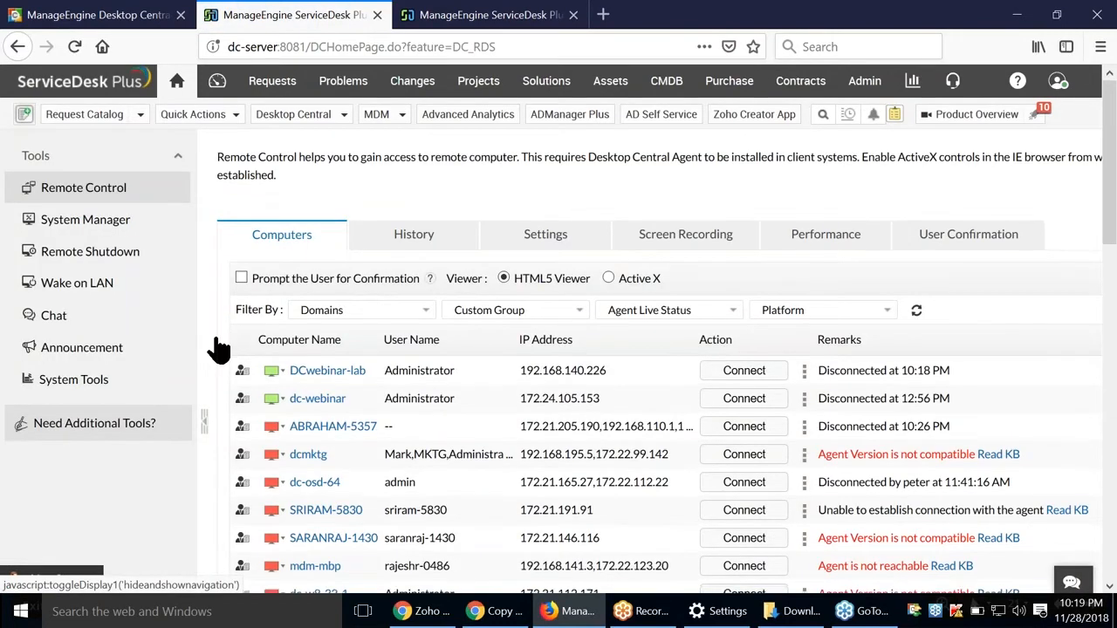
Step: Review the managed computers on the Remote Control page, including their users, IP addresses and connection remarks
{"action": "scroll", "coordinate": [218, 349], "scroll_direction": "down", "scroll_amount": 3}
{"action": "scroll", "coordinate": [218, 349], "scroll_direction": "down", "scroll_amount": 1}
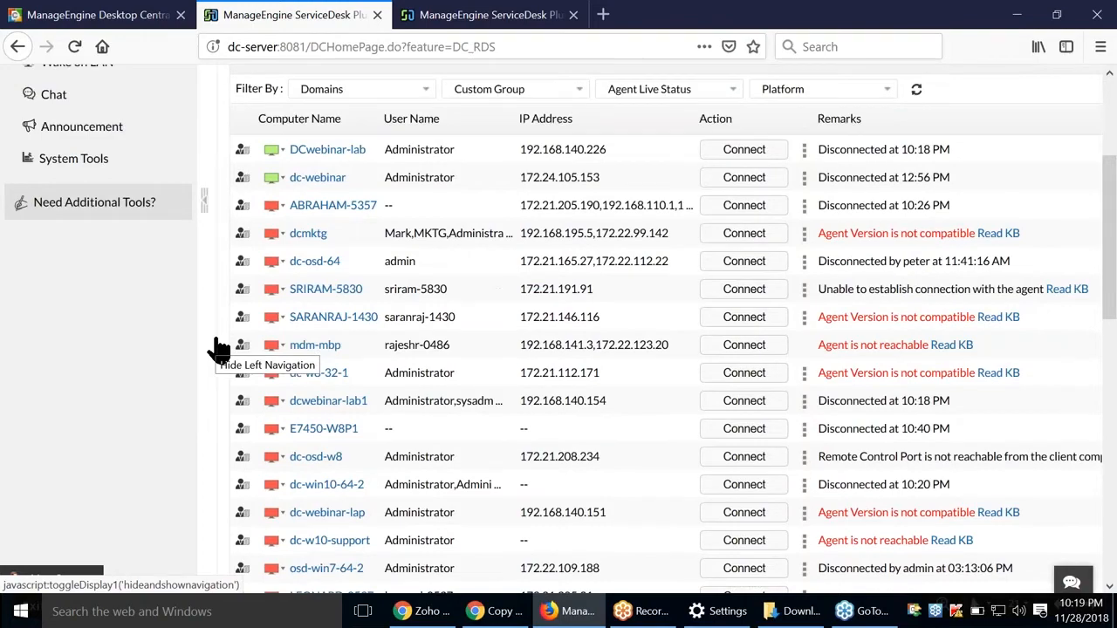
{"action": "scroll", "coordinate": [218, 350], "scroll_direction": "down", "scroll_amount": 5}
{"action": "scroll", "coordinate": [219, 349], "scroll_direction": "up", "scroll_amount": 5}
{"action": "scroll", "coordinate": [219, 332], "scroll_direction": "up", "scroll_amount": 2}
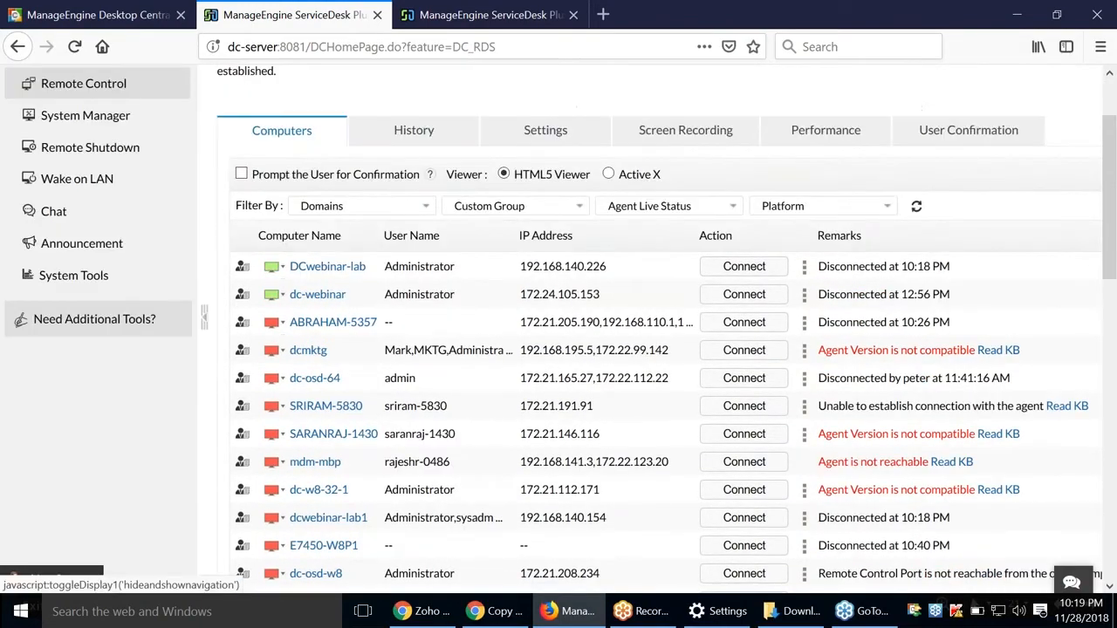
{"action": "scroll", "coordinate": [218, 332], "scroll_direction": "down", "scroll_amount": 4}
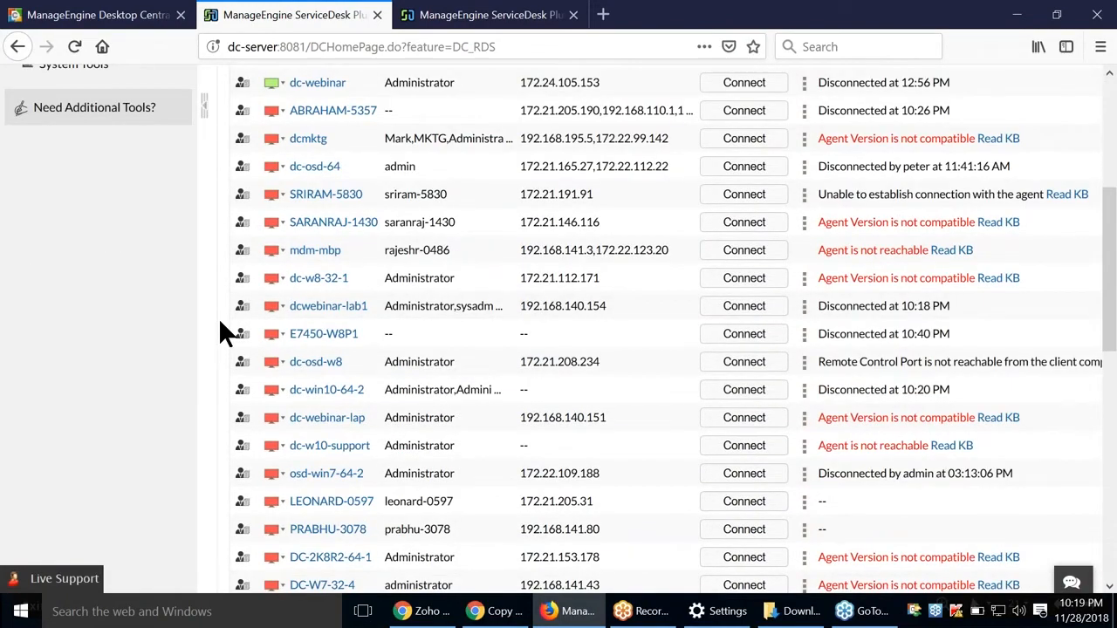
{"action": "scroll", "coordinate": [220, 321], "scroll_direction": "down", "scroll_amount": 4}
{"action": "scroll", "coordinate": [220, 321], "scroll_direction": "up", "scroll_amount": 5}
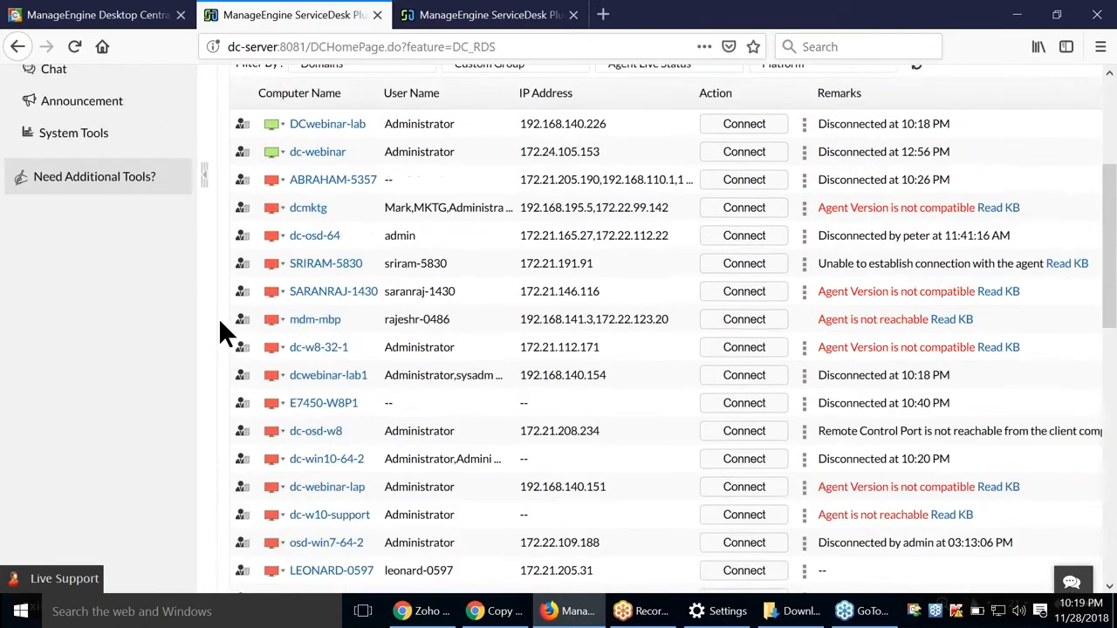
{"action": "scroll", "coordinate": [220, 321], "scroll_direction": "up", "scroll_amount": 1}
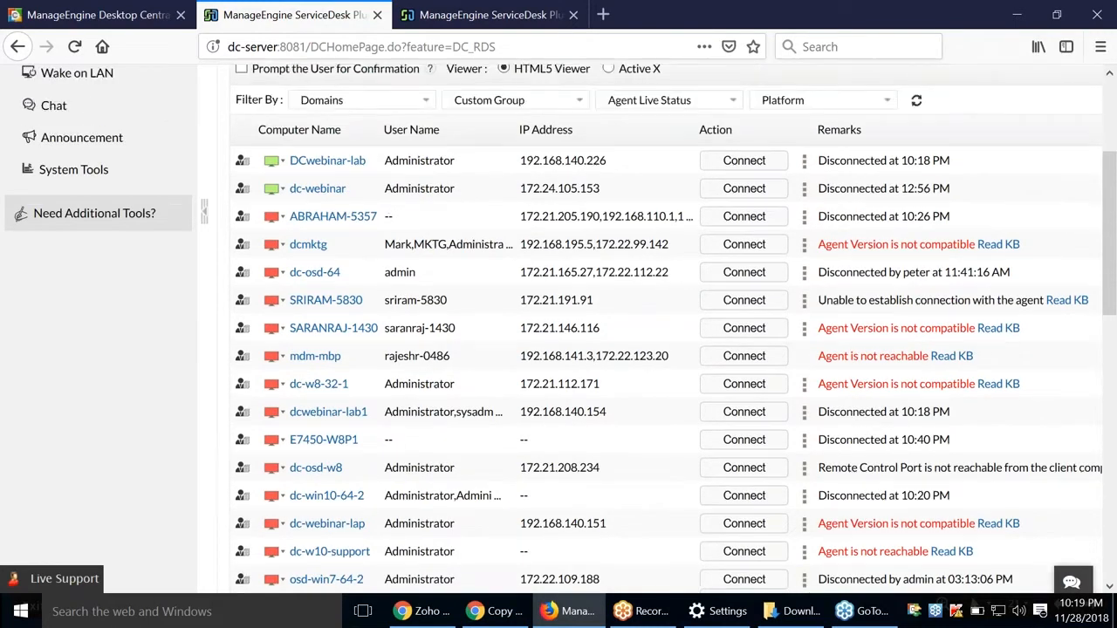
{"action": "scroll", "coordinate": [228, 288], "scroll_direction": "up", "scroll_amount": 3}
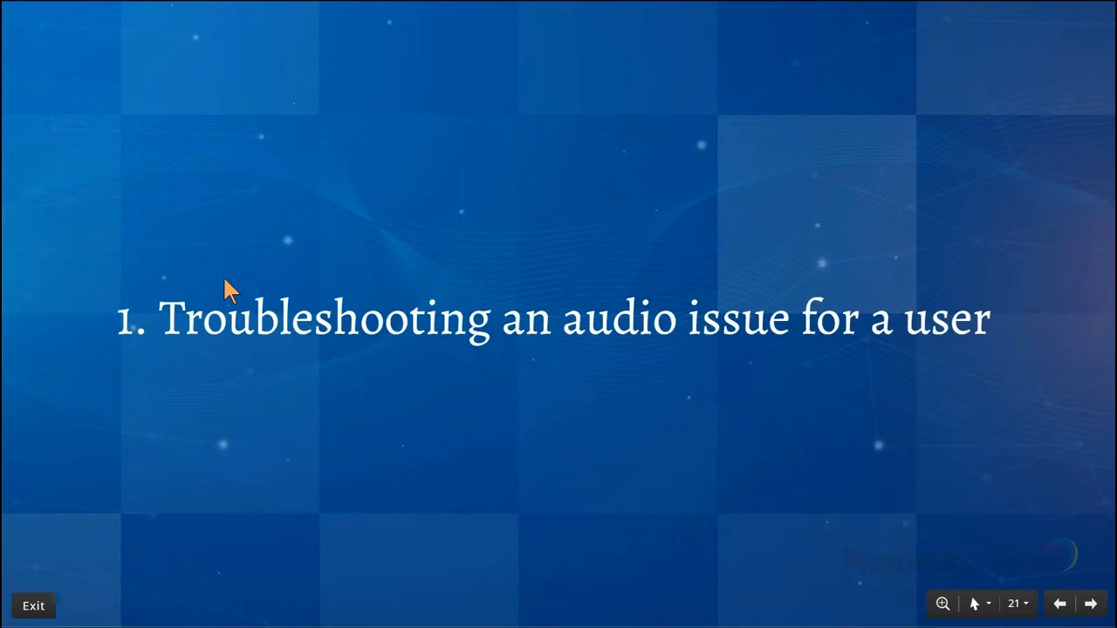
{"action": "key", "text": "Right"}
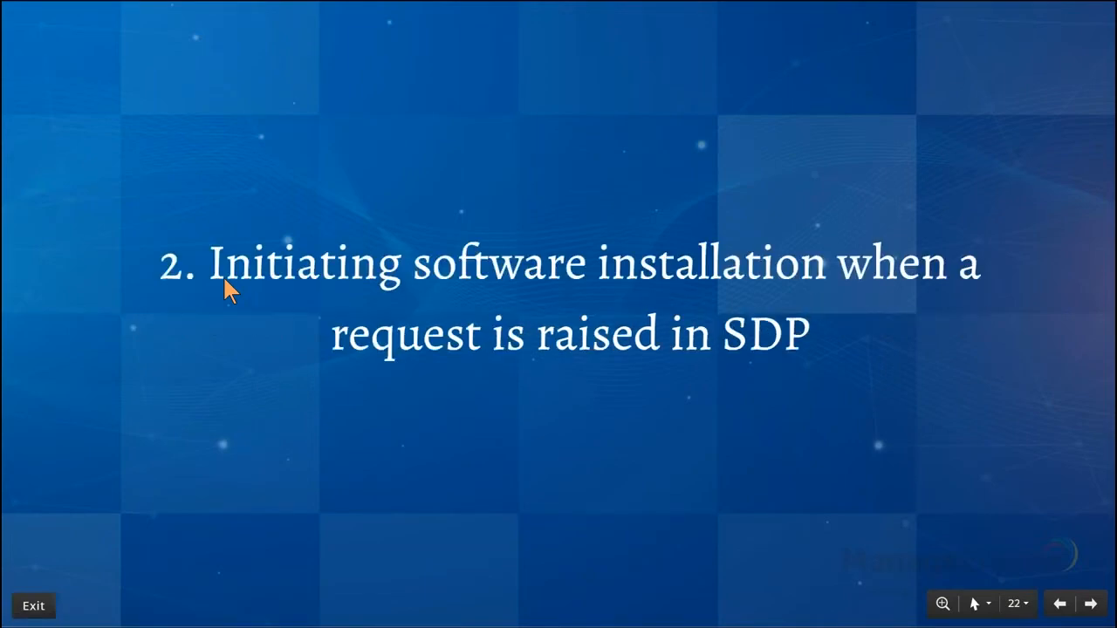
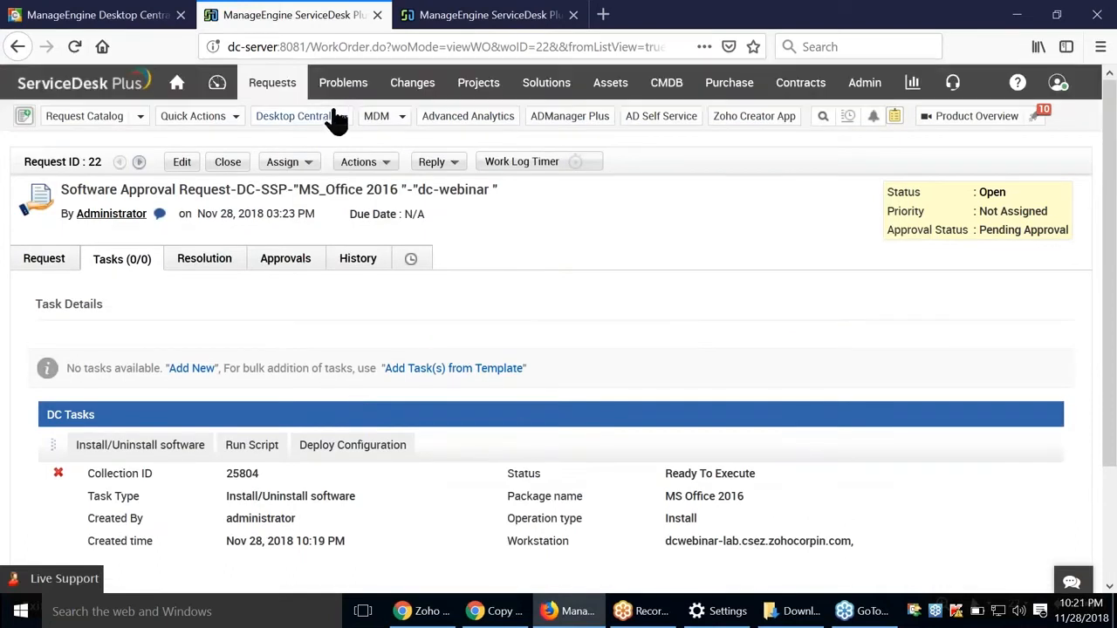
Step: Open Desktop Central's Software Packages page from within ServiceDesk Plus
{"action": "left_click", "coordinate": [347, 119]}
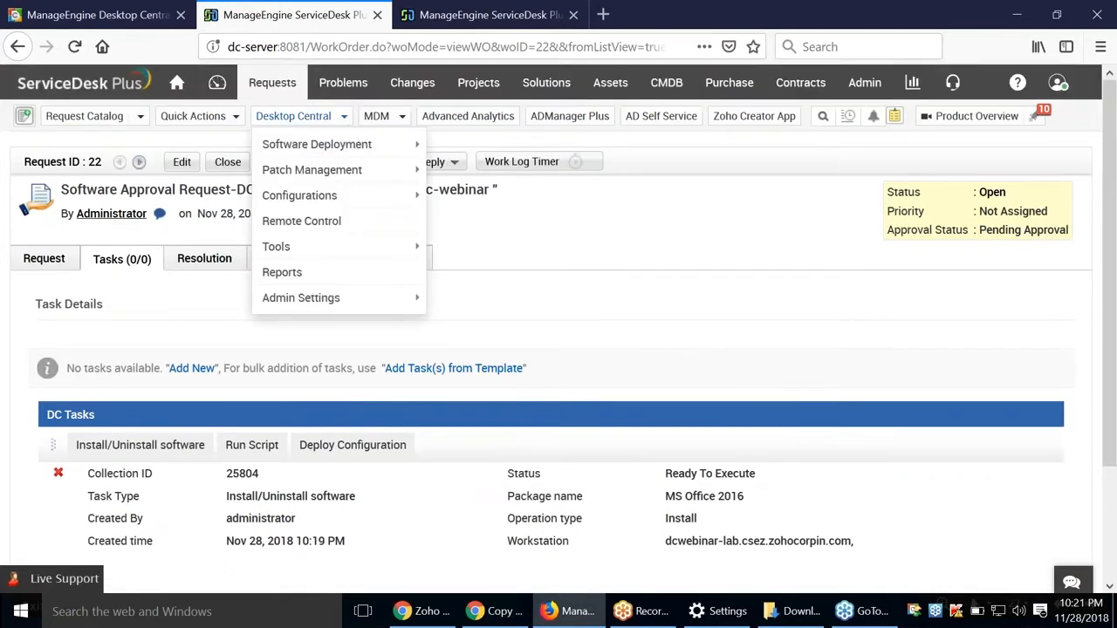
{"action": "mouse_move", "coordinate": [419, 147]}
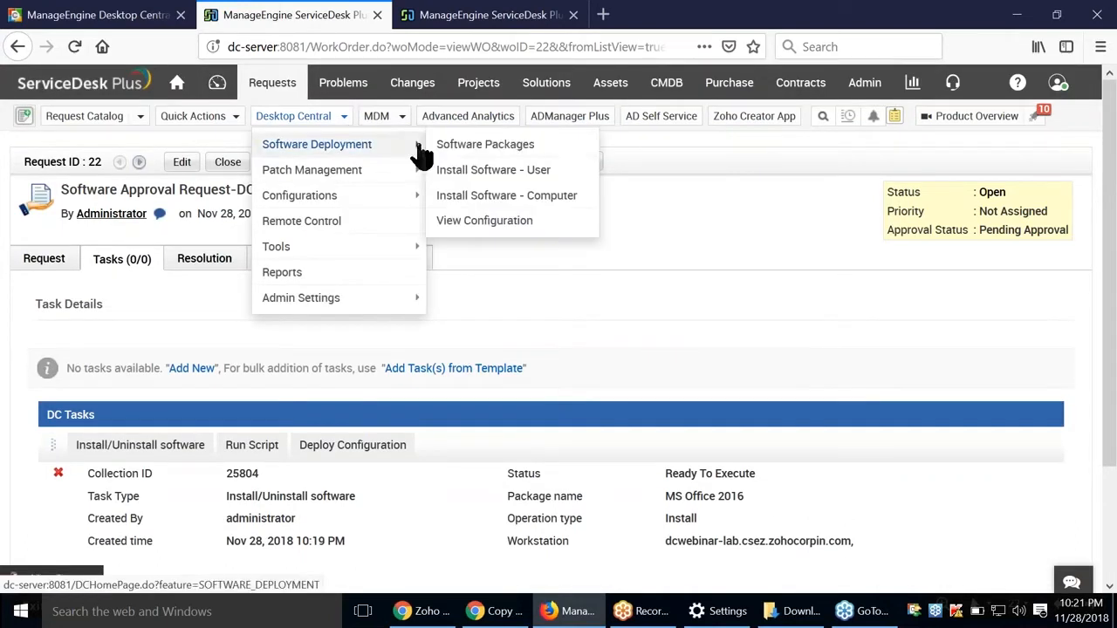
{"action": "left_click", "coordinate": [479, 146]}
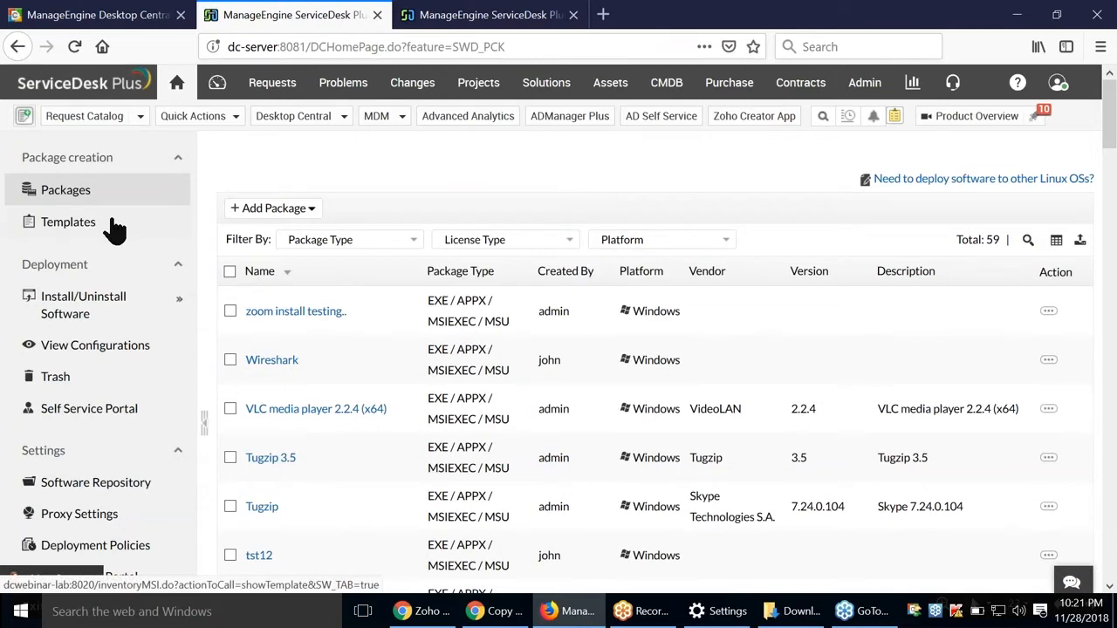
Step: Look through the predefined application templates for package creation and return to the package list
{"action": "left_click", "coordinate": [115, 225]}
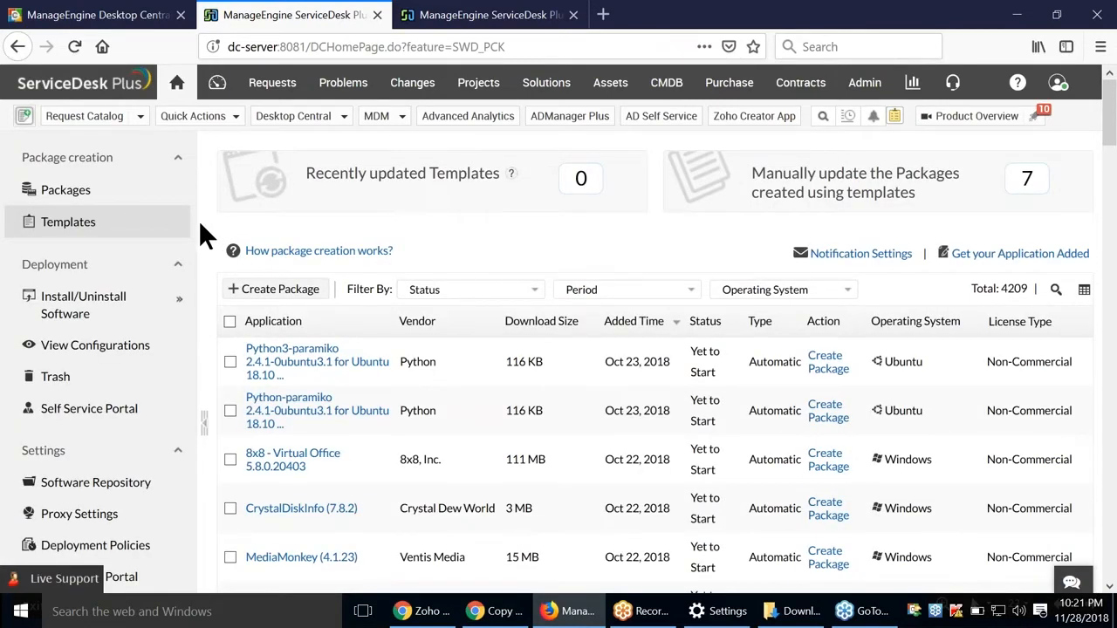
{"action": "scroll", "coordinate": [198, 219], "scroll_direction": "down", "scroll_amount": 1}
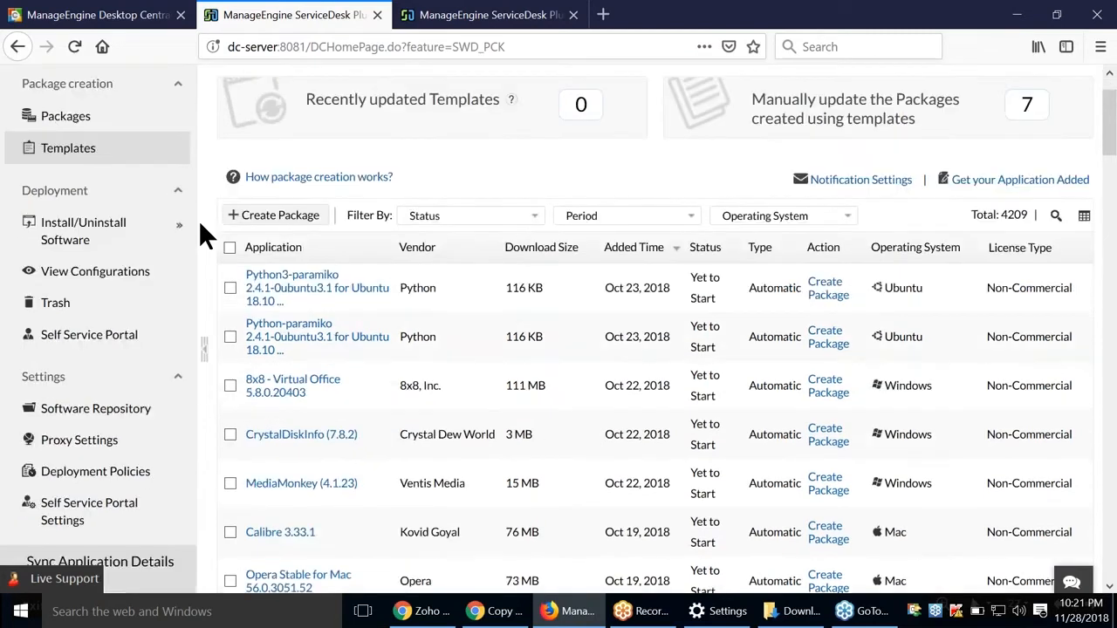
{"action": "scroll", "coordinate": [198, 219], "scroll_direction": "up", "scroll_amount": 1}
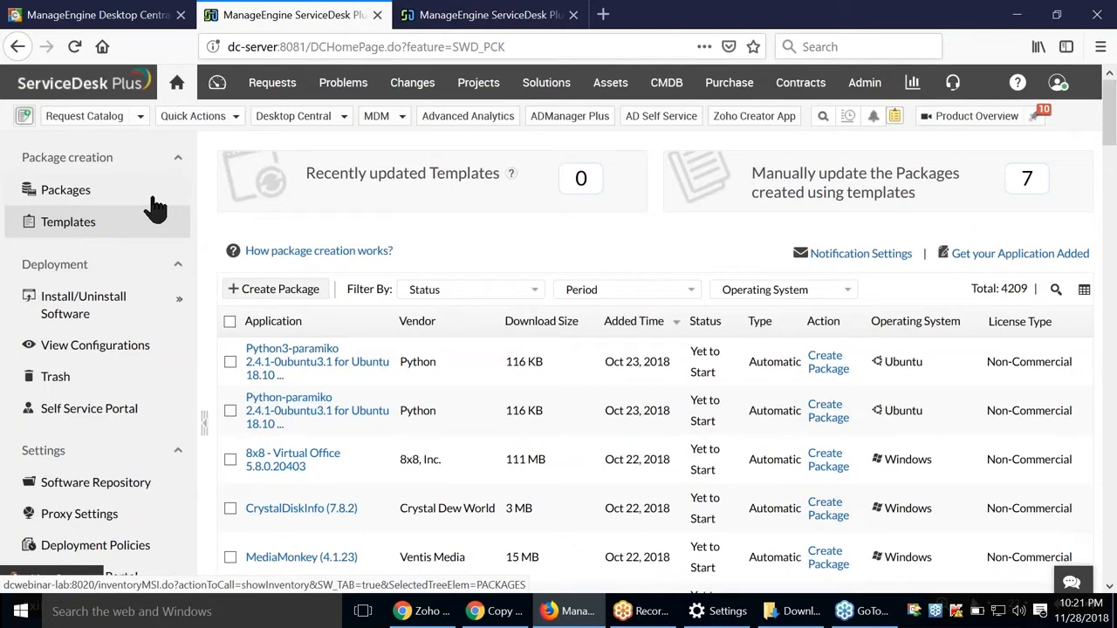
{"action": "left_click", "coordinate": [154, 199]}
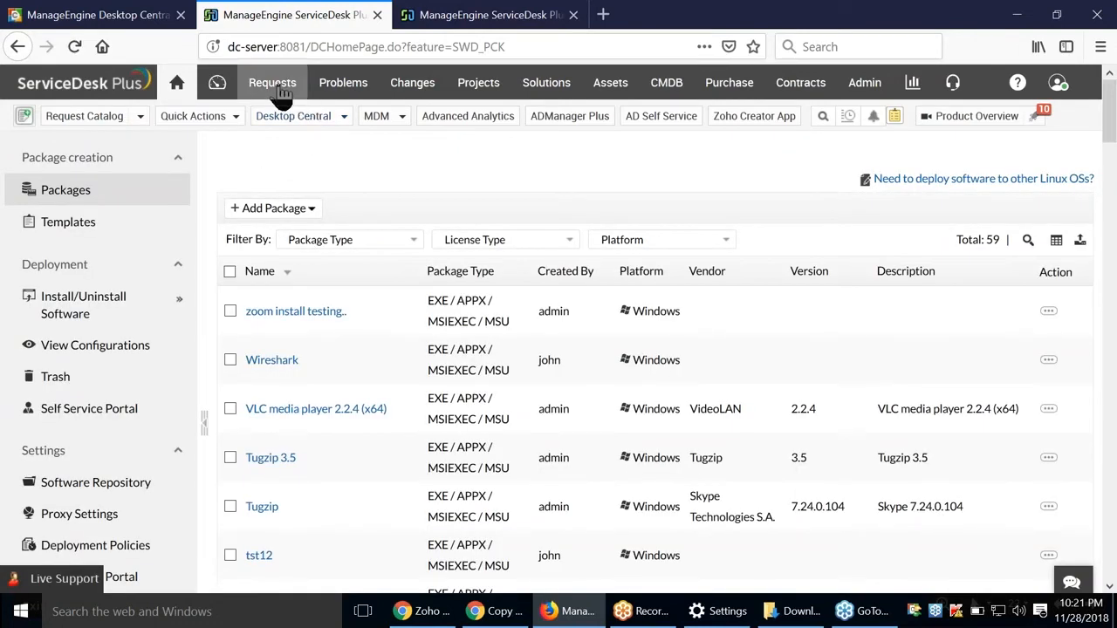
Step: Go back to the list of open or unassigned requests and check which Desktop Central features are offered there
{"action": "left_click", "coordinate": [279, 84]}
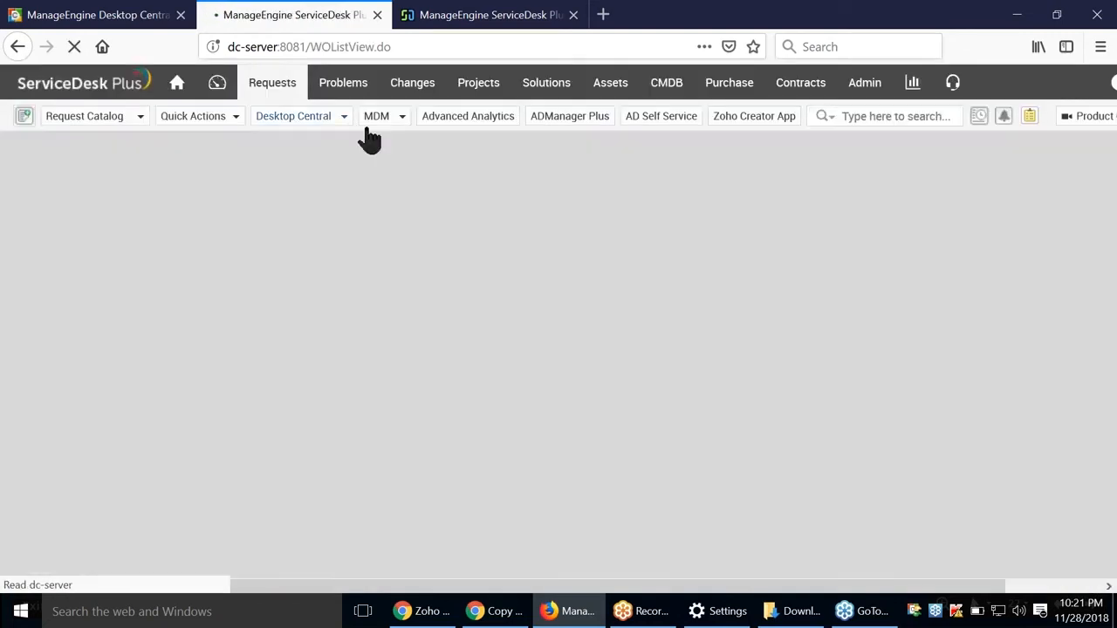
{"action": "left_click", "coordinate": [347, 122]}
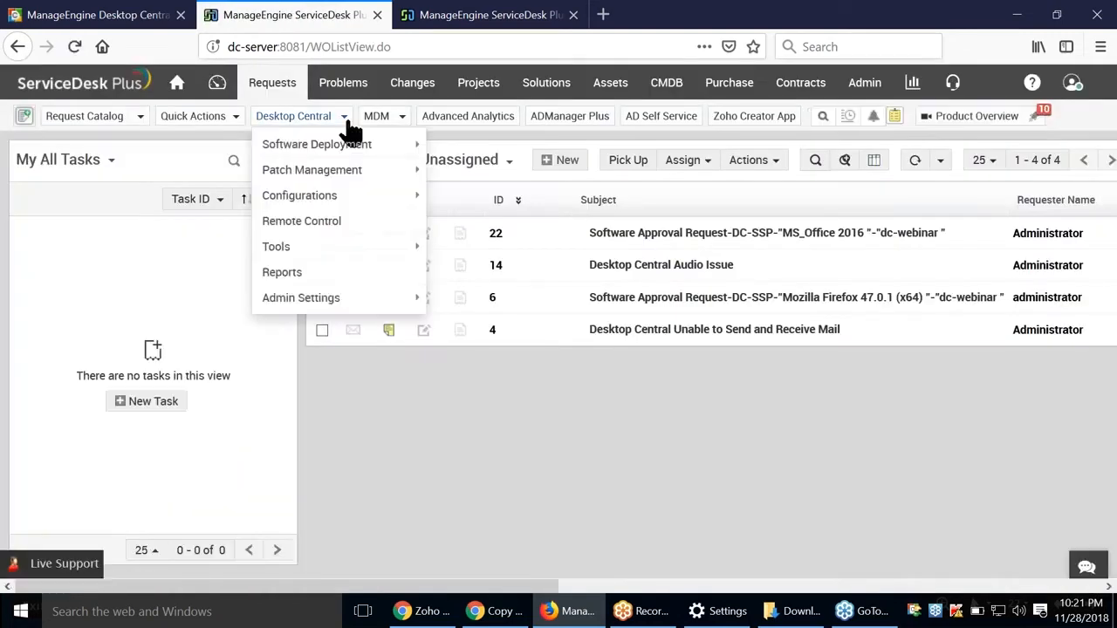
{"action": "mouse_move", "coordinate": [349, 195]}
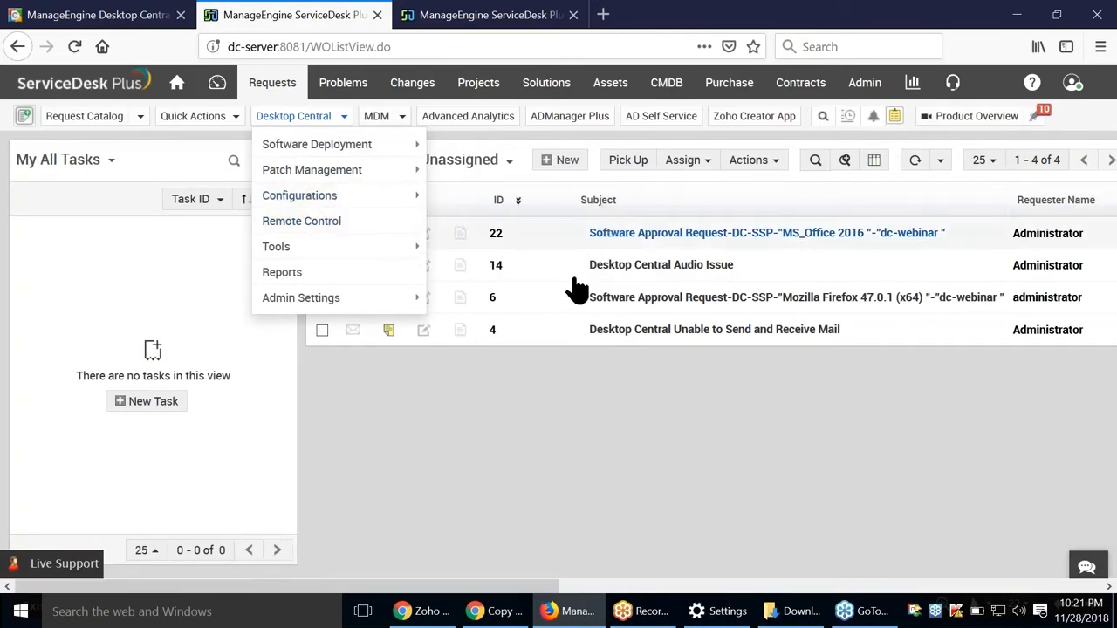
{"action": "left_click", "coordinate": [568, 432]}
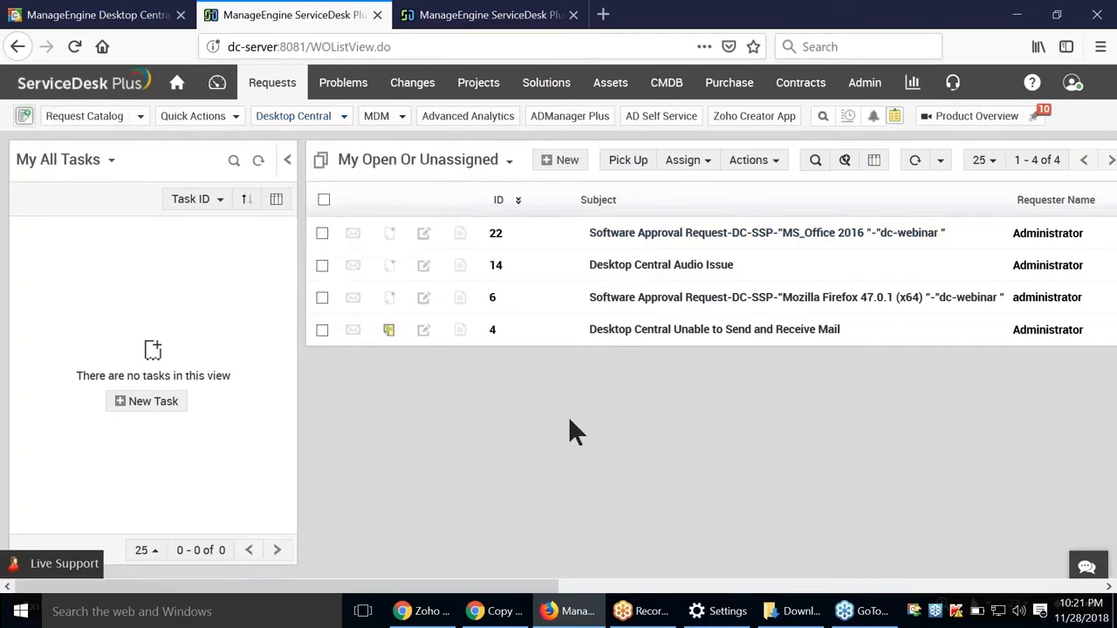
{"action": "key", "text": "alt+Tab"}
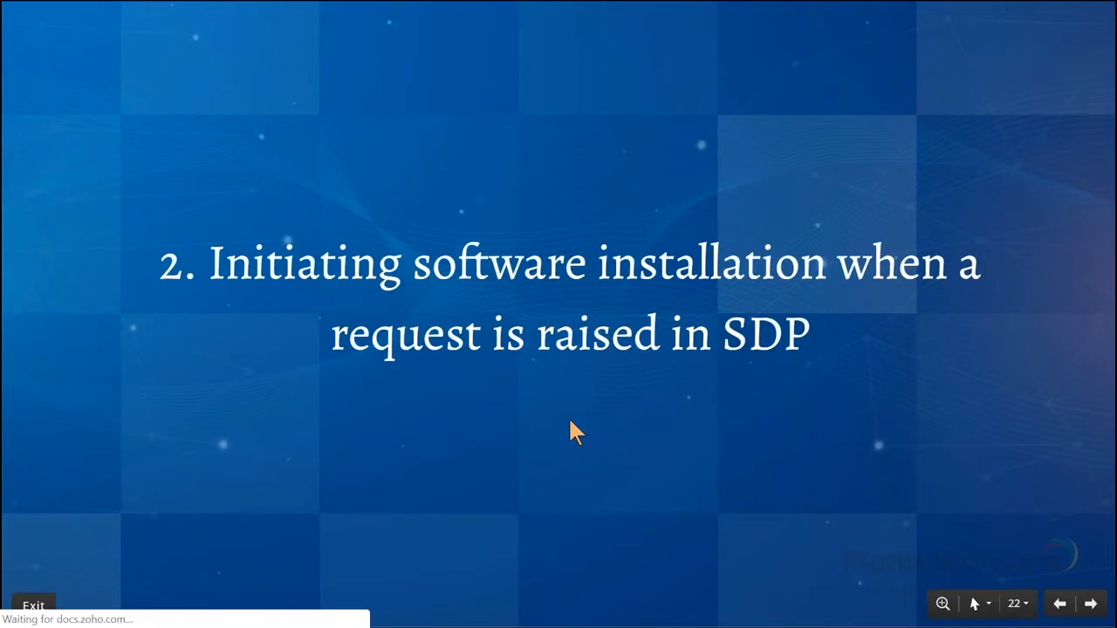
{"action": "key", "text": "Right"}
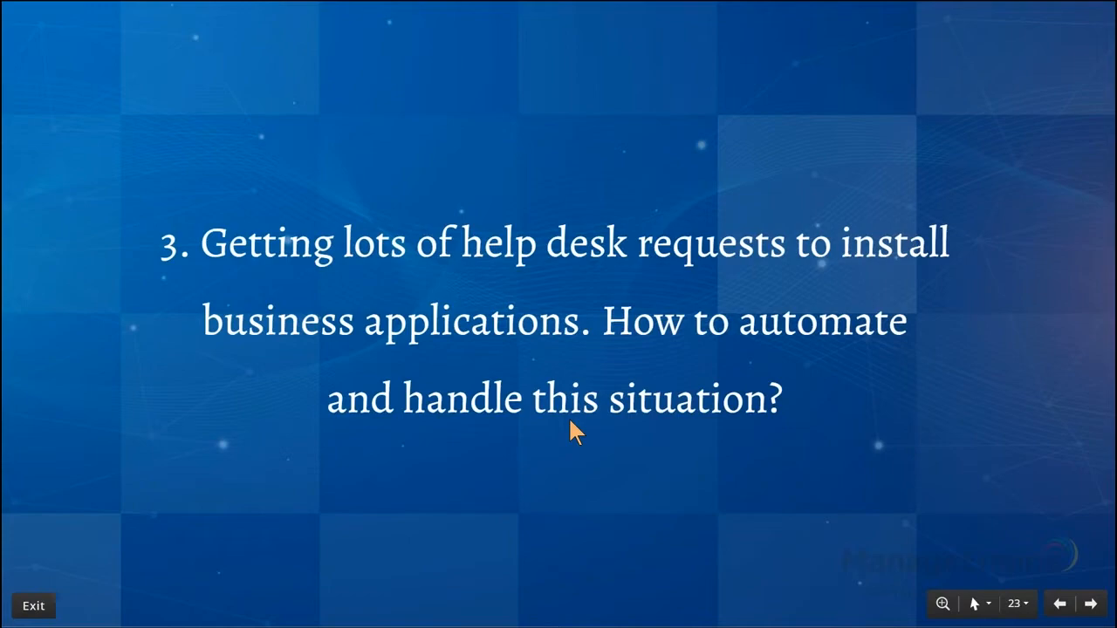
{"action": "key", "text": "alt+Tab"}
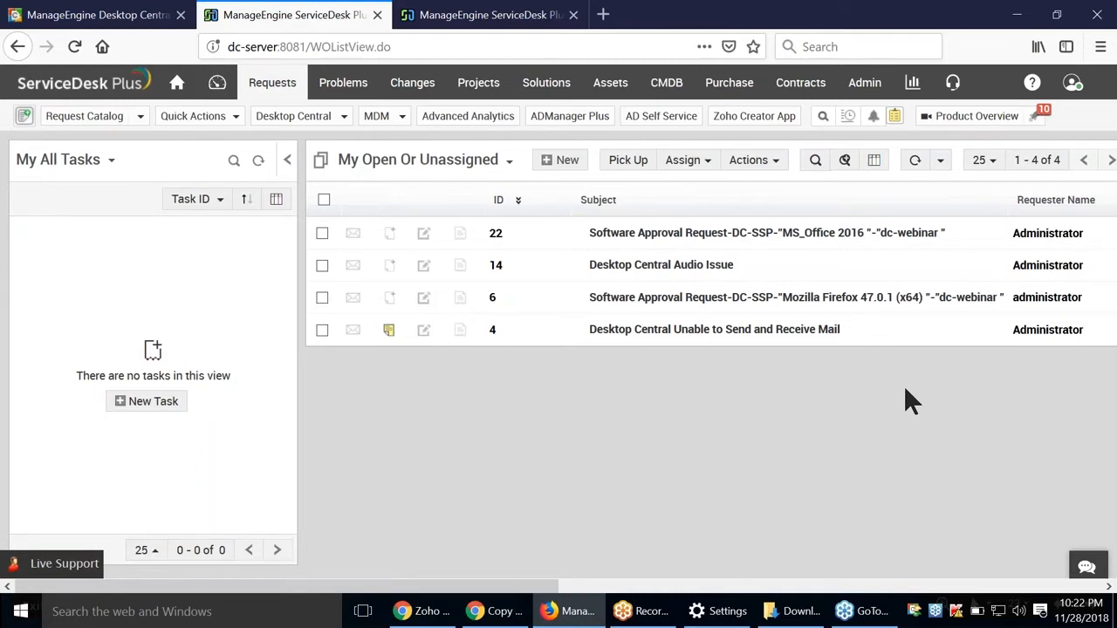
Step: Preview the MS_Office 2016 approval request in the requests list and reopen Desktop Central's Software Packages page
{"action": "mouse_move", "coordinate": [909, 234]}
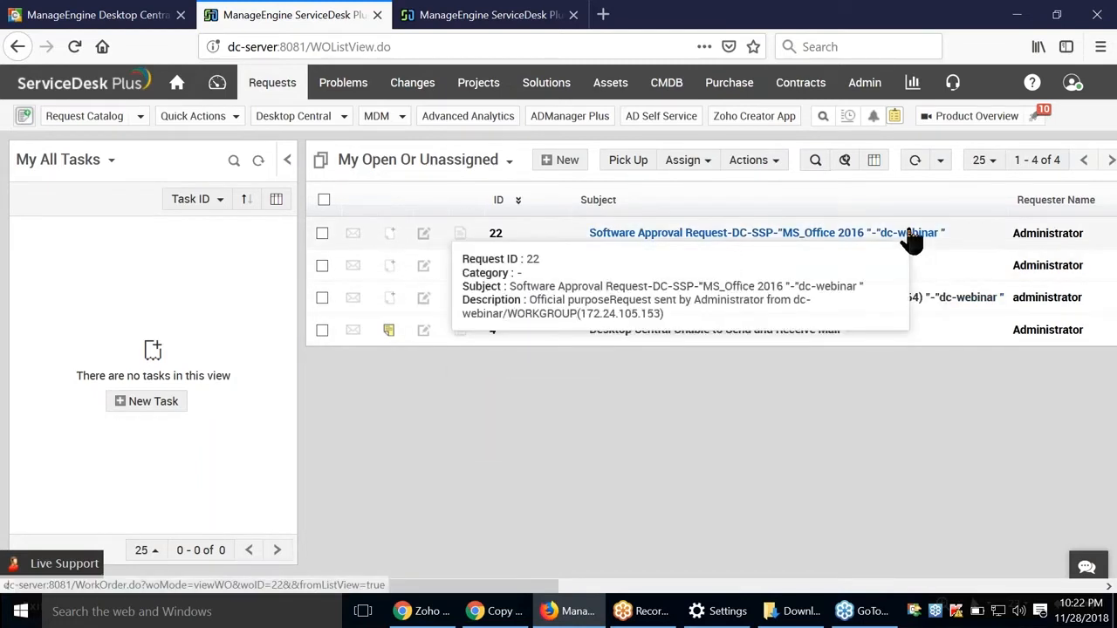
{"action": "mouse_move", "coordinate": [905, 270]}
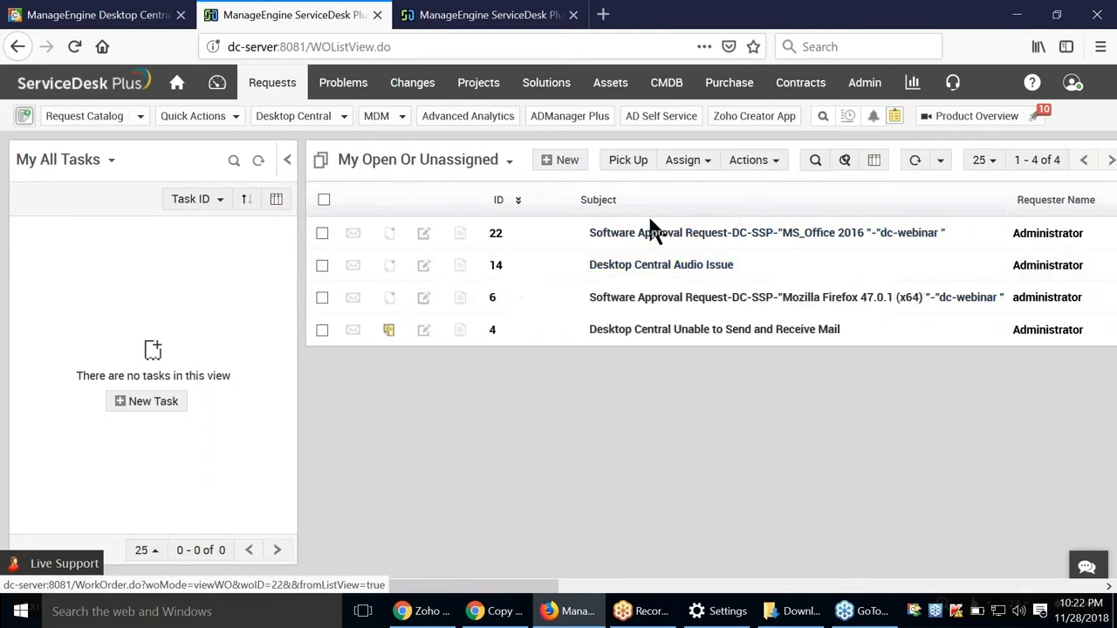
{"action": "left_click", "coordinate": [343, 125]}
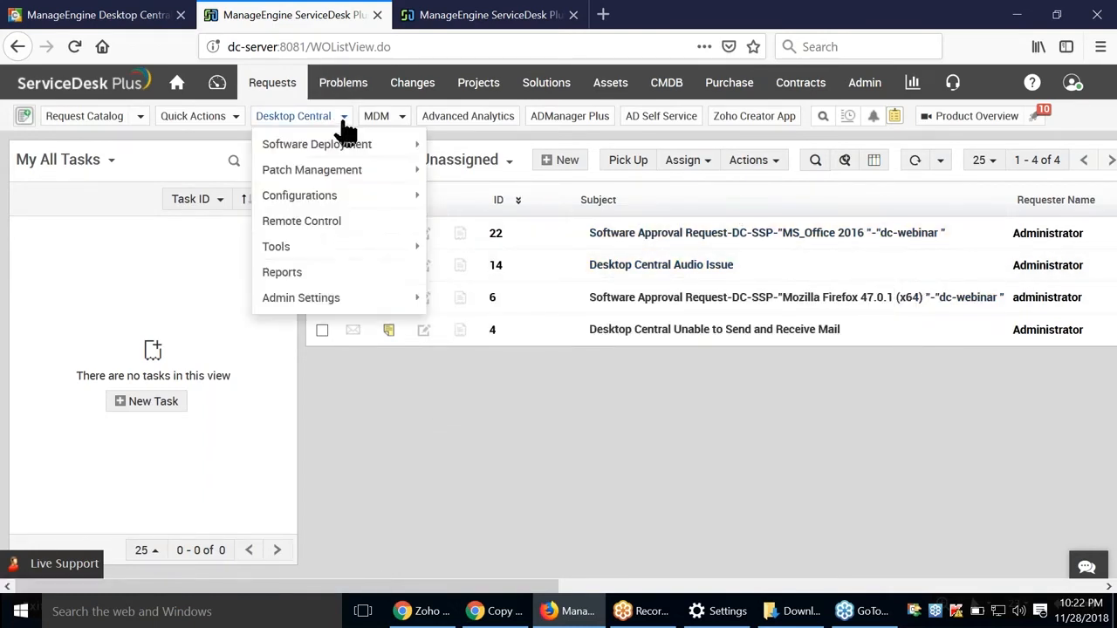
{"action": "mouse_move", "coordinate": [354, 144]}
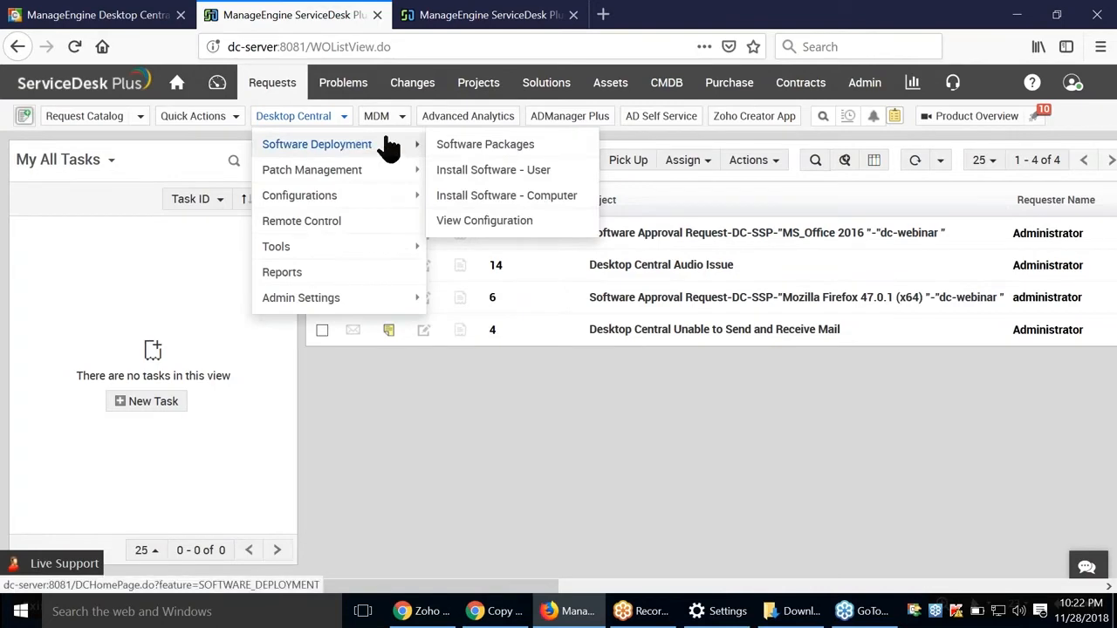
{"action": "left_click", "coordinate": [454, 150]}
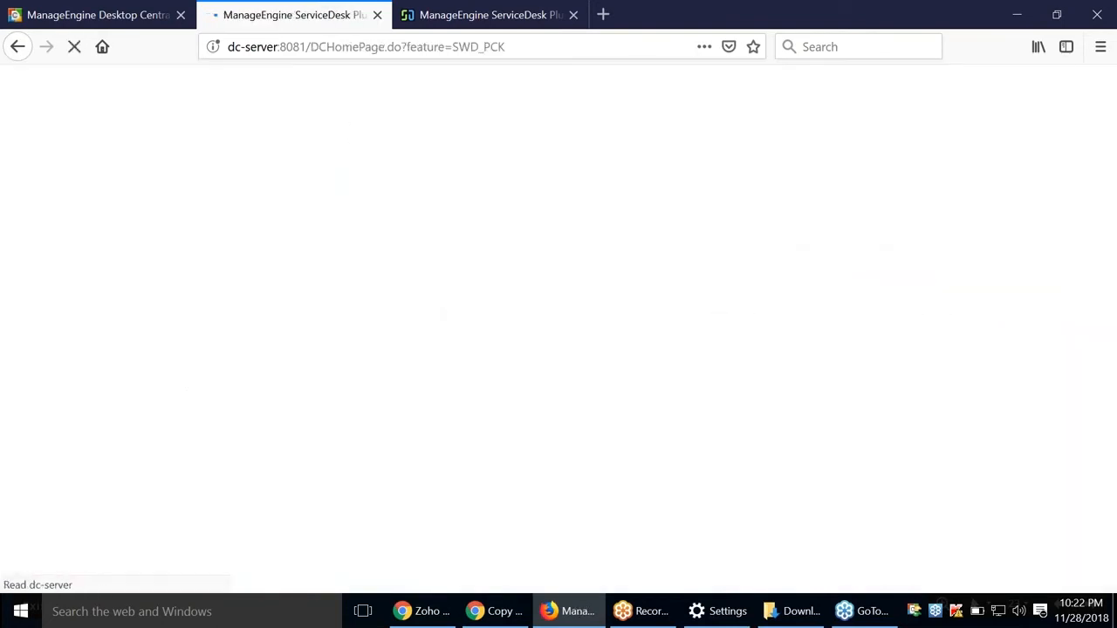
{"action": "left_click", "coordinate": [345, 127]}
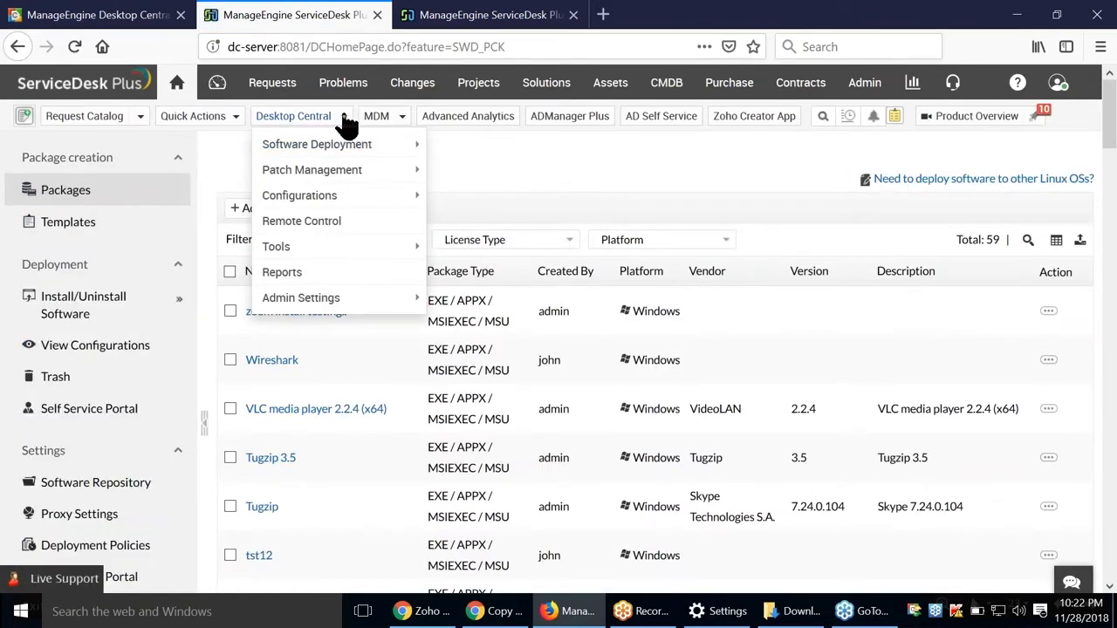
{"action": "left_click", "coordinate": [342, 117]}
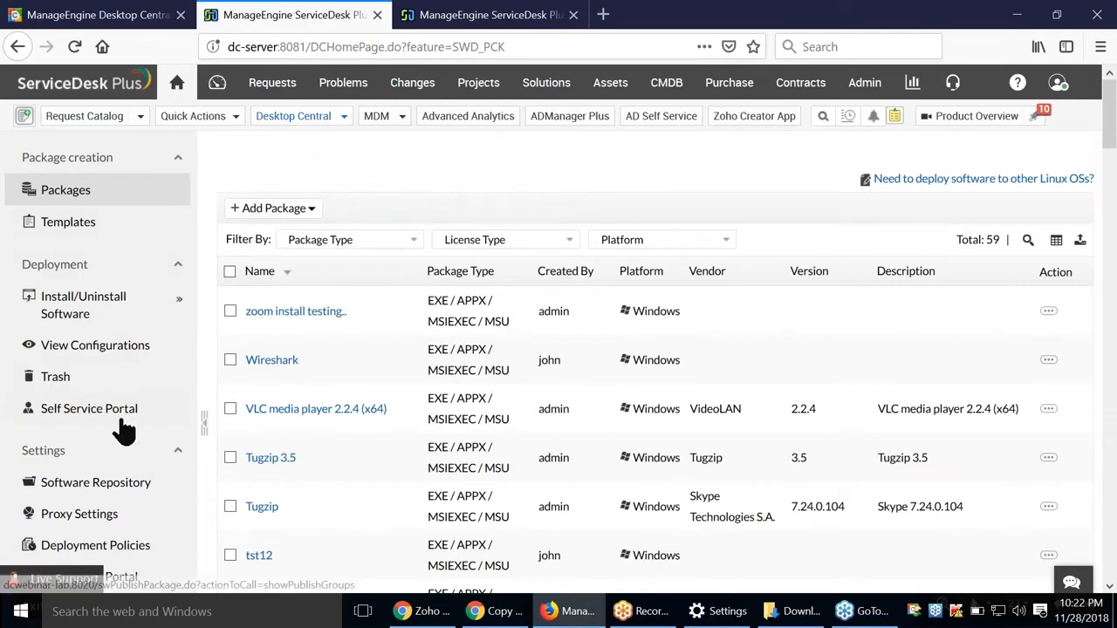
Step: Open the Self Service Portal's group list and open All Computers Group for modification
{"action": "scroll", "coordinate": [118, 414], "scroll_direction": "down", "scroll_amount": 2}
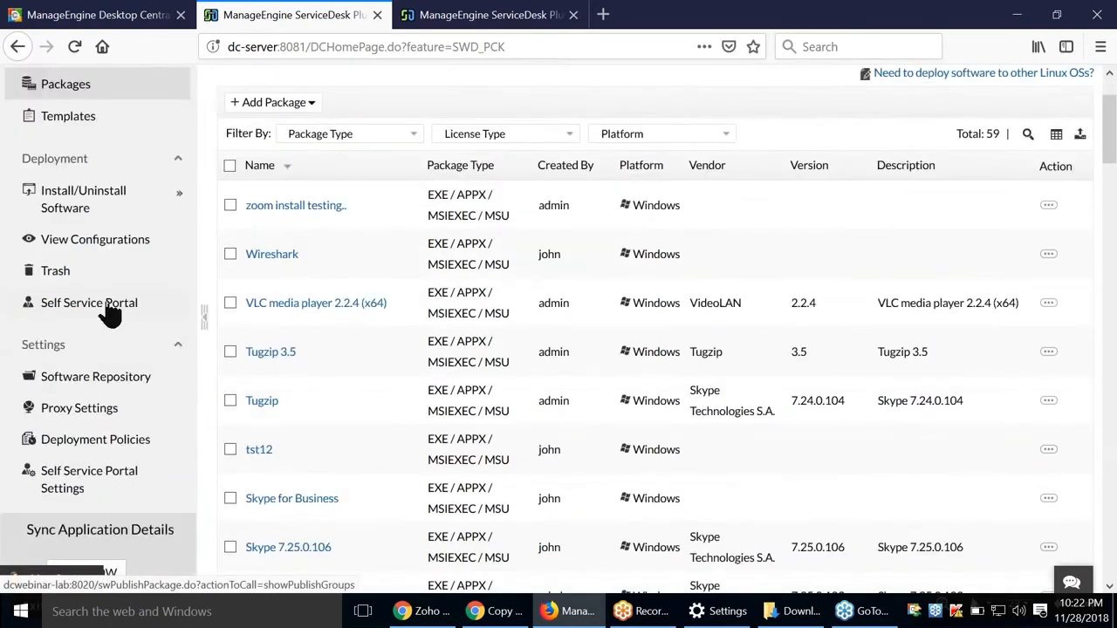
{"action": "left_click", "coordinate": [109, 310]}
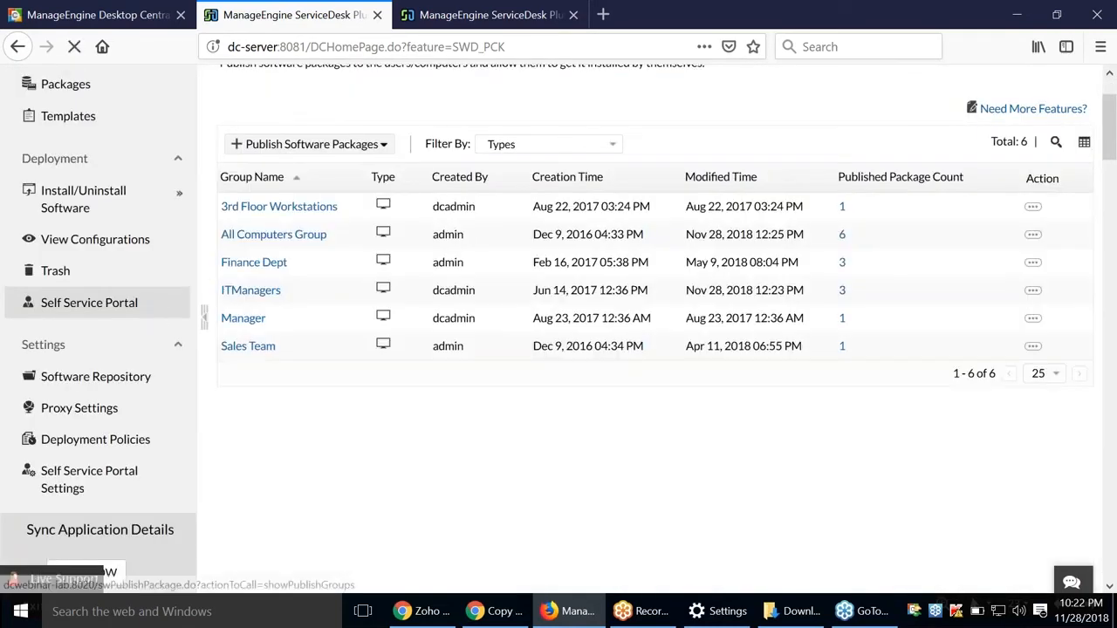
{"action": "scroll", "coordinate": [209, 249], "scroll_direction": "down", "scroll_amount": 2}
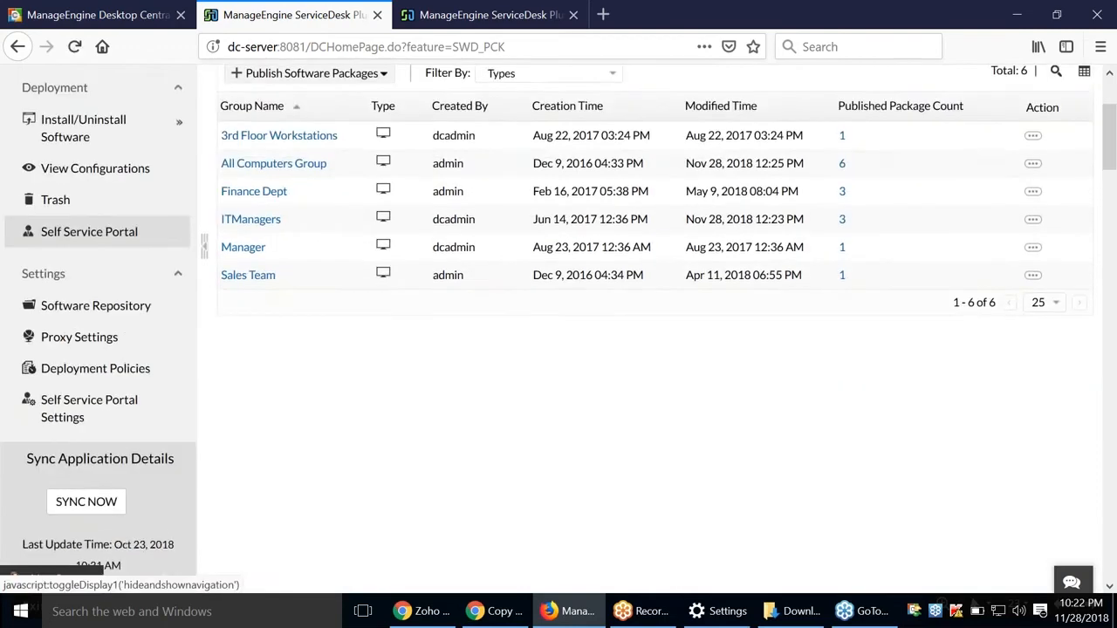
{"action": "scroll", "coordinate": [223, 207], "scroll_direction": "up", "scroll_amount": 3}
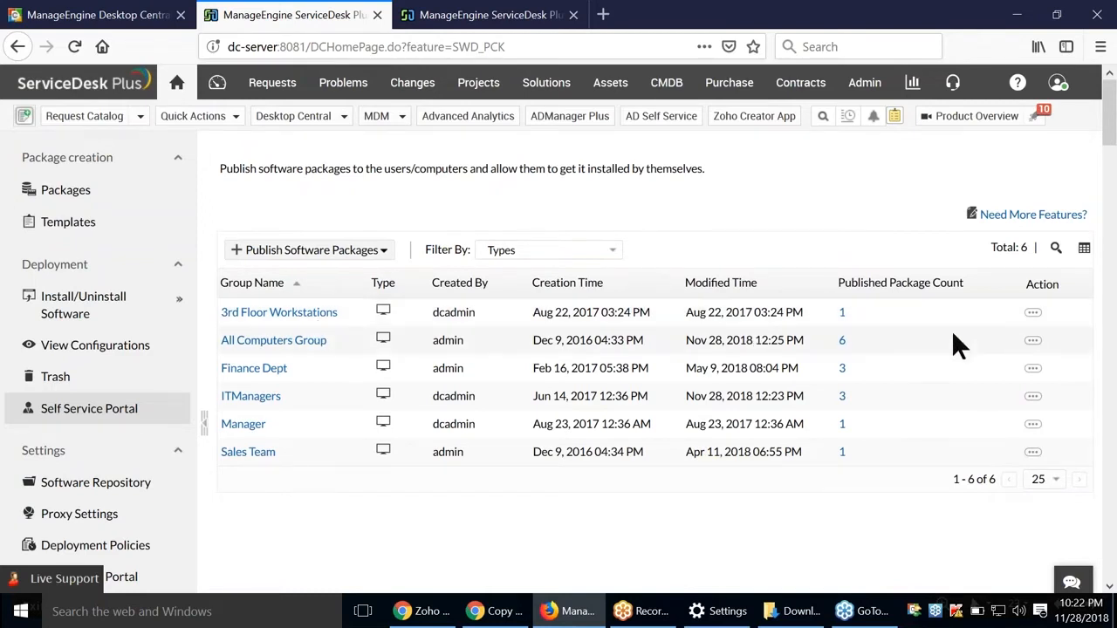
{"action": "left_click", "coordinate": [1038, 344]}
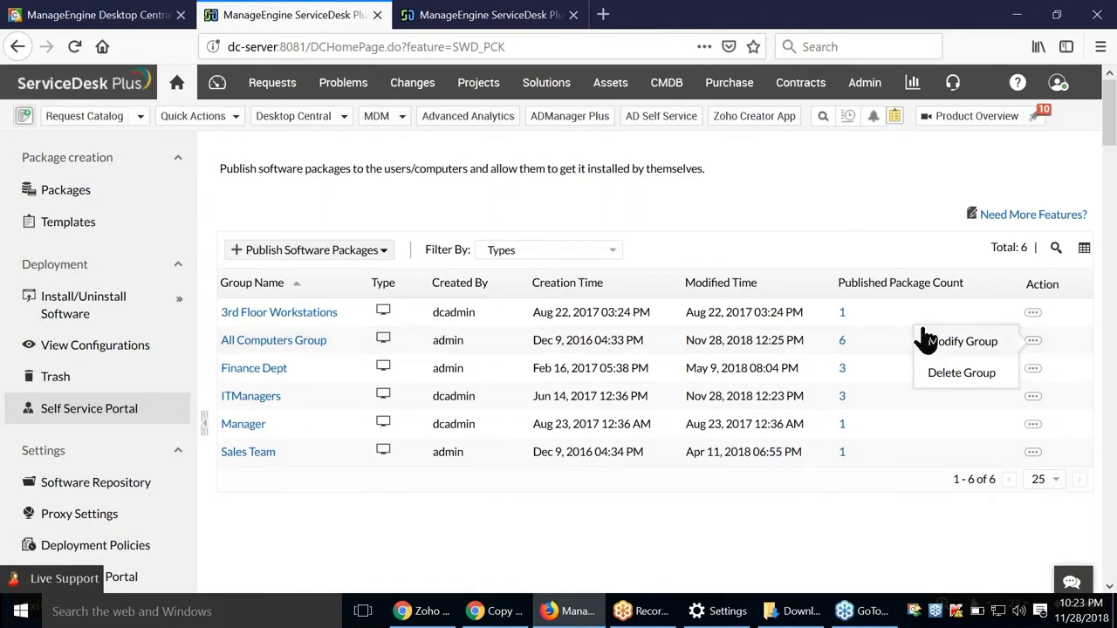
{"action": "left_click", "coordinate": [975, 345]}
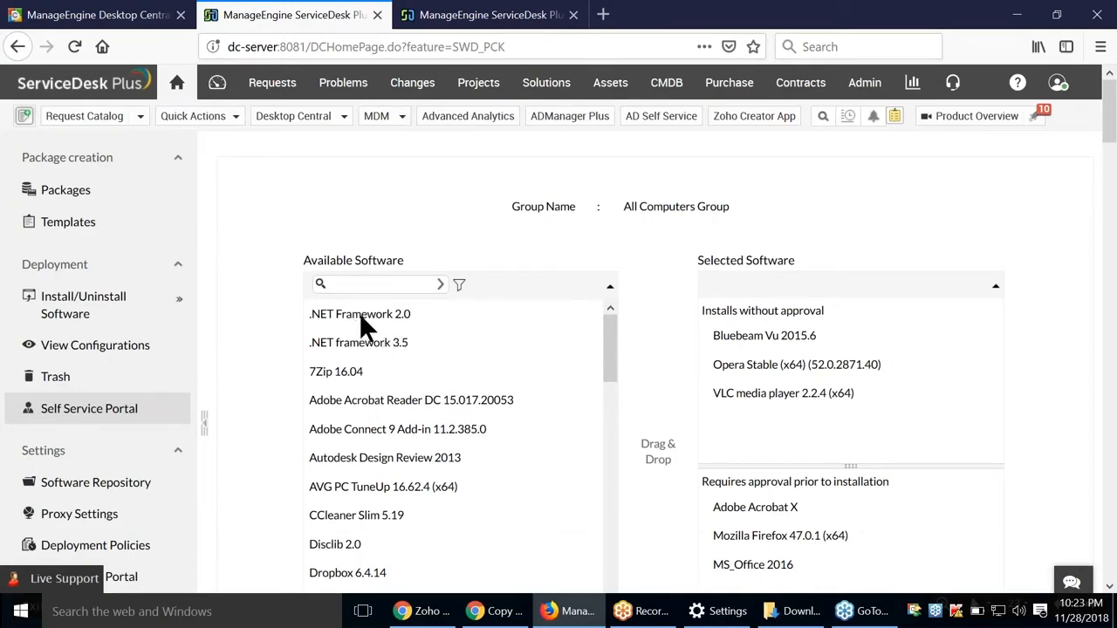
Step: Publish 7Zip 16.04 and Adobe Acrobat Reader DC 15.017.20053 to All Computers Group as installs without approval and save the group
{"action": "scroll", "coordinate": [270, 403], "scroll_direction": "down", "scroll_amount": 2}
{"action": "scroll", "coordinate": [268, 391], "scroll_direction": "down", "scroll_amount": 1}
{"action": "scroll", "coordinate": [268, 390], "scroll_direction": "up", "scroll_amount": 4}
{"action": "left_click_drag", "start_coordinate": [331, 371], "coordinate": [765, 434]}
{"action": "left_click_drag", "start_coordinate": [454, 372], "coordinate": [759, 426]}
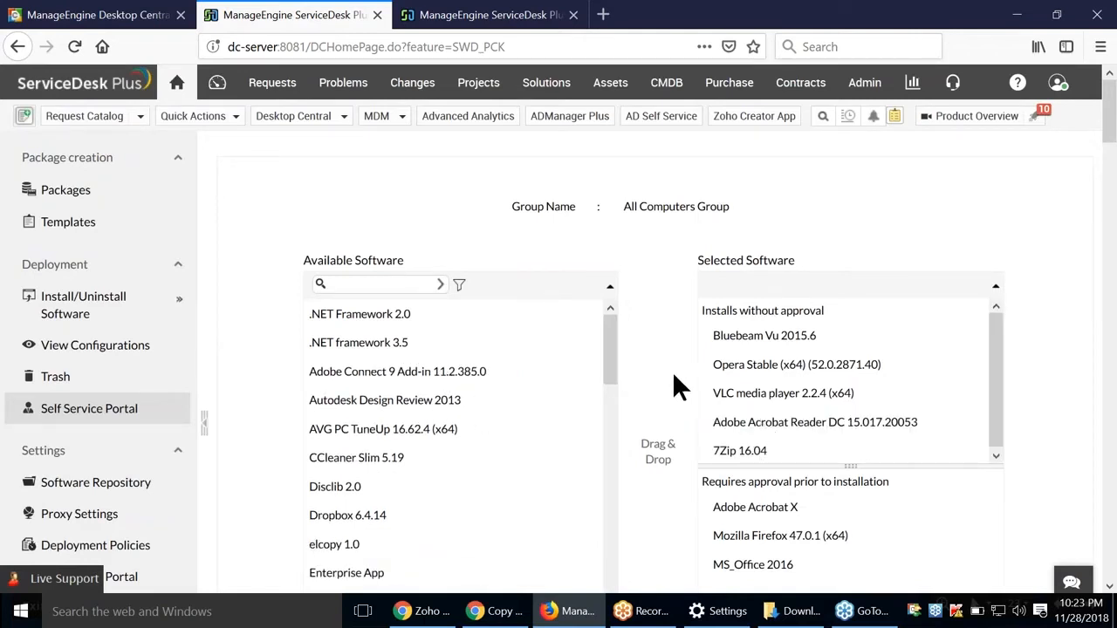
{"action": "scroll", "coordinate": [665, 372], "scroll_direction": "down", "scroll_amount": 8}
{"action": "scroll", "coordinate": [665, 372], "scroll_direction": "up", "scroll_amount": 4}
{"action": "left_click", "coordinate": [622, 414]}
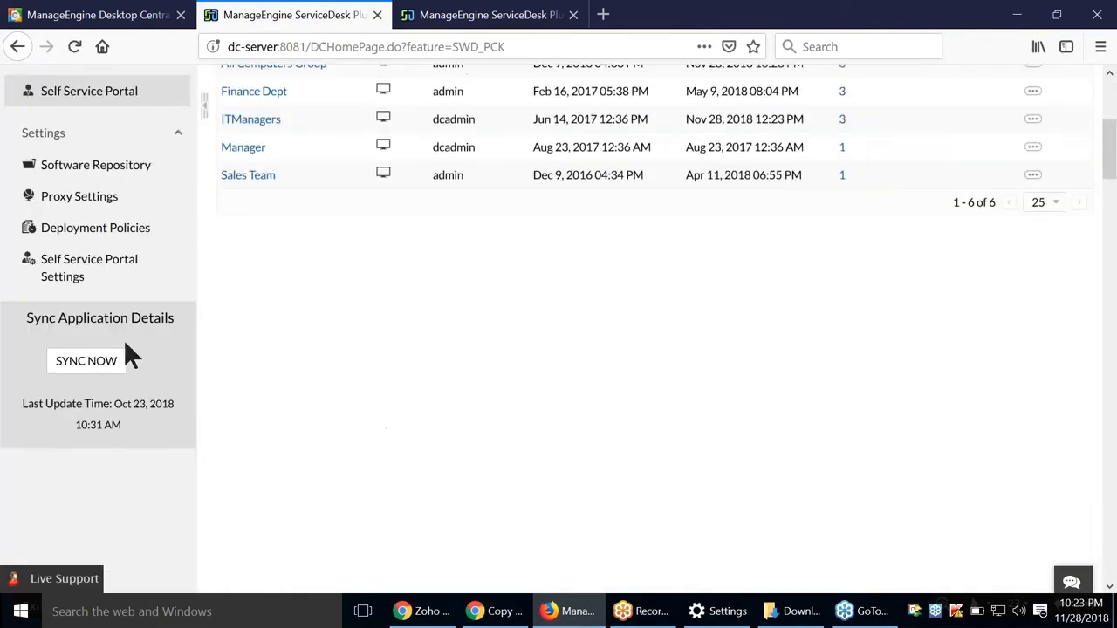
Step: Open the Self Service Portal Settings and review the display locations, rebranding and automatic publishing options
{"action": "scroll", "coordinate": [128, 311], "scroll_direction": "up", "scroll_amount": 1}
{"action": "scroll", "coordinate": [127, 311], "scroll_direction": "up", "scroll_amount": 1}
{"action": "left_click", "coordinate": [119, 377]}
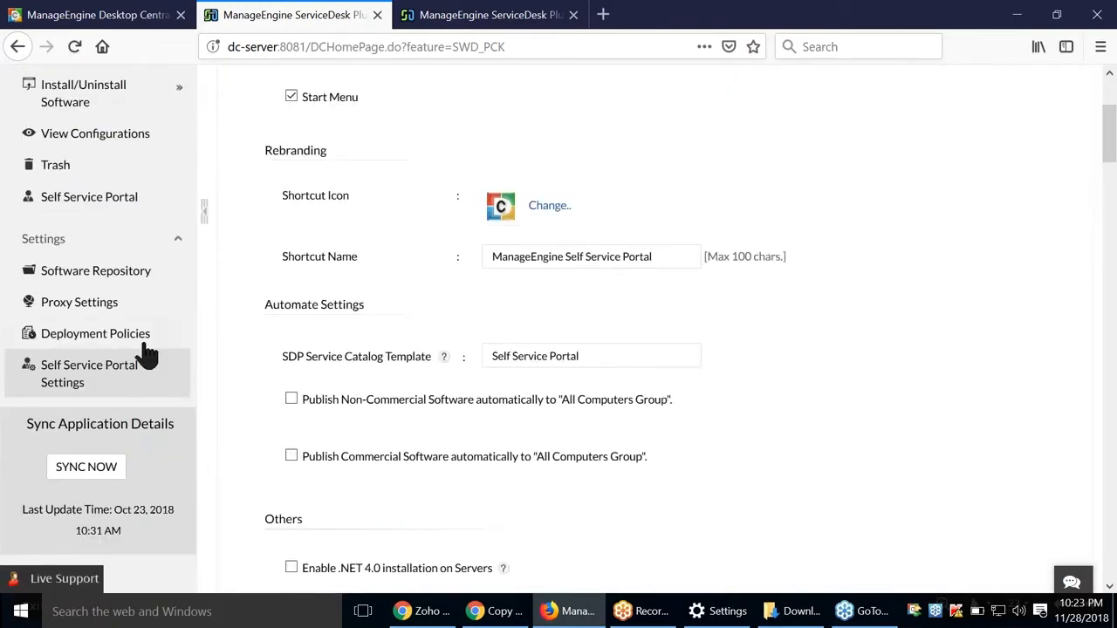
{"action": "scroll", "coordinate": [252, 273], "scroll_direction": "up", "scroll_amount": 3}
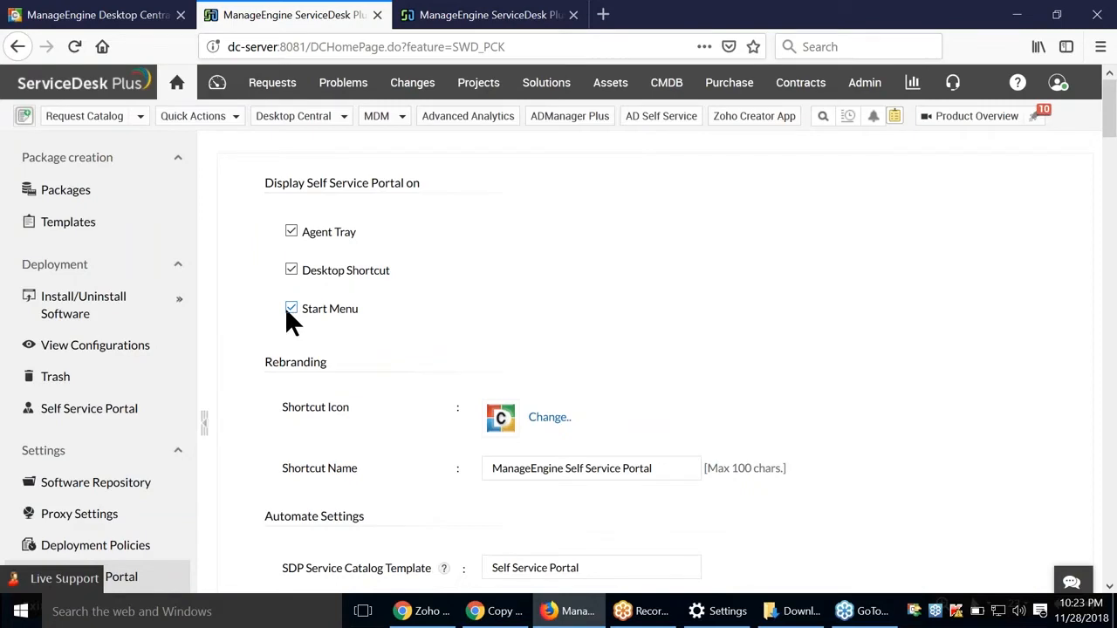
{"action": "scroll", "coordinate": [451, 457], "scroll_direction": "down", "scroll_amount": 3}
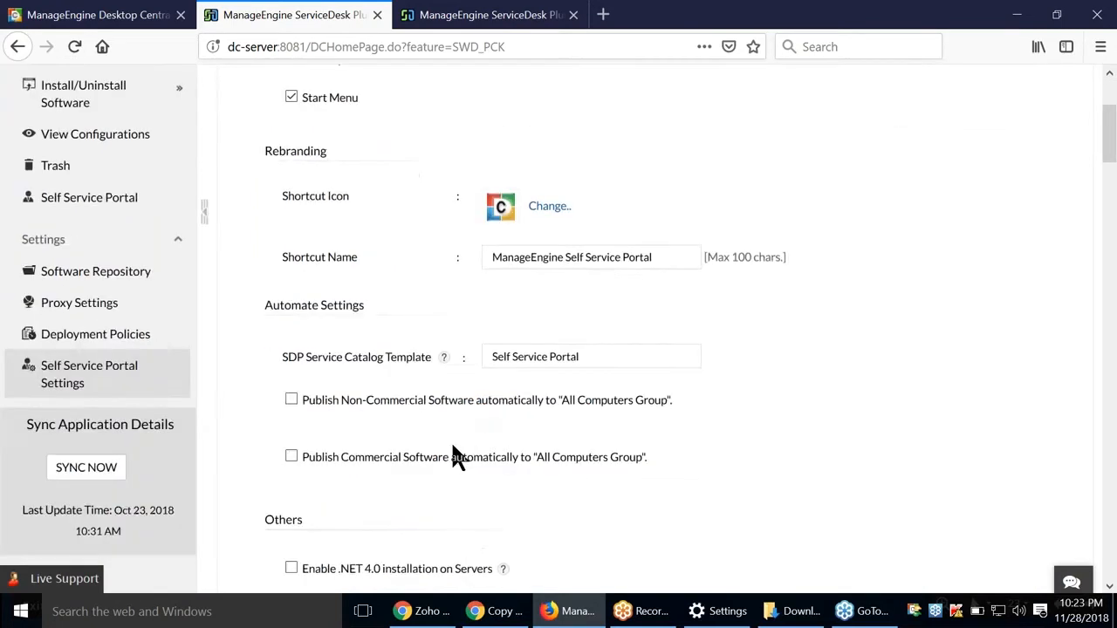
{"action": "scroll", "coordinate": [493, 427], "scroll_direction": "down", "scroll_amount": 1}
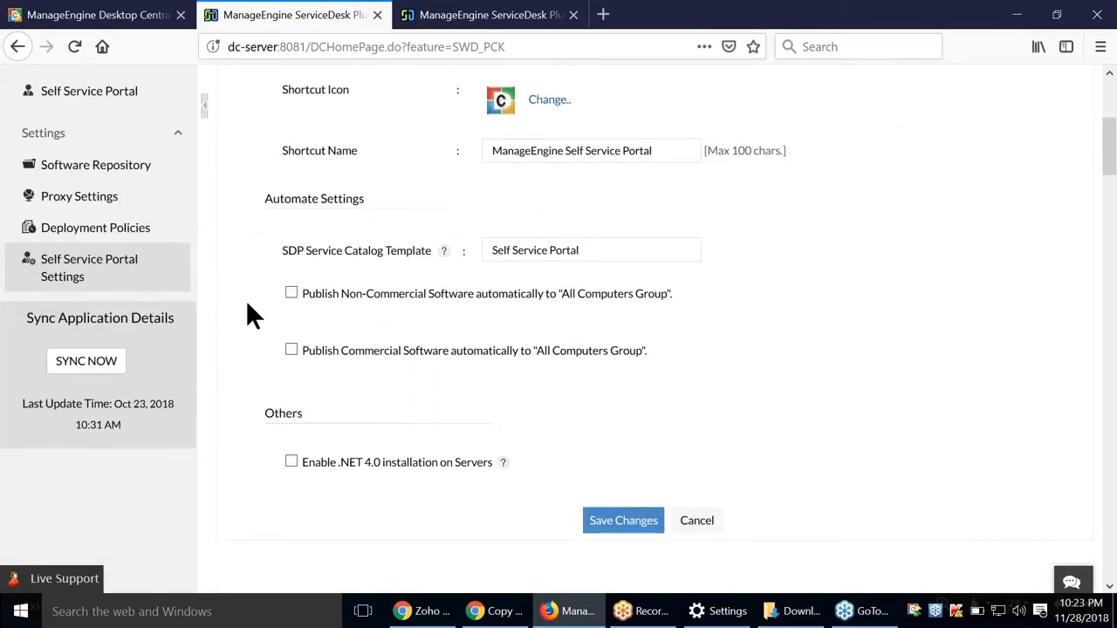
{"action": "scroll", "coordinate": [249, 301], "scroll_direction": "up", "scroll_amount": 1}
{"action": "scroll", "coordinate": [251, 291], "scroll_direction": "down", "scroll_amount": 1}
{"action": "scroll", "coordinate": [741, 461], "scroll_direction": "up", "scroll_amount": 3}
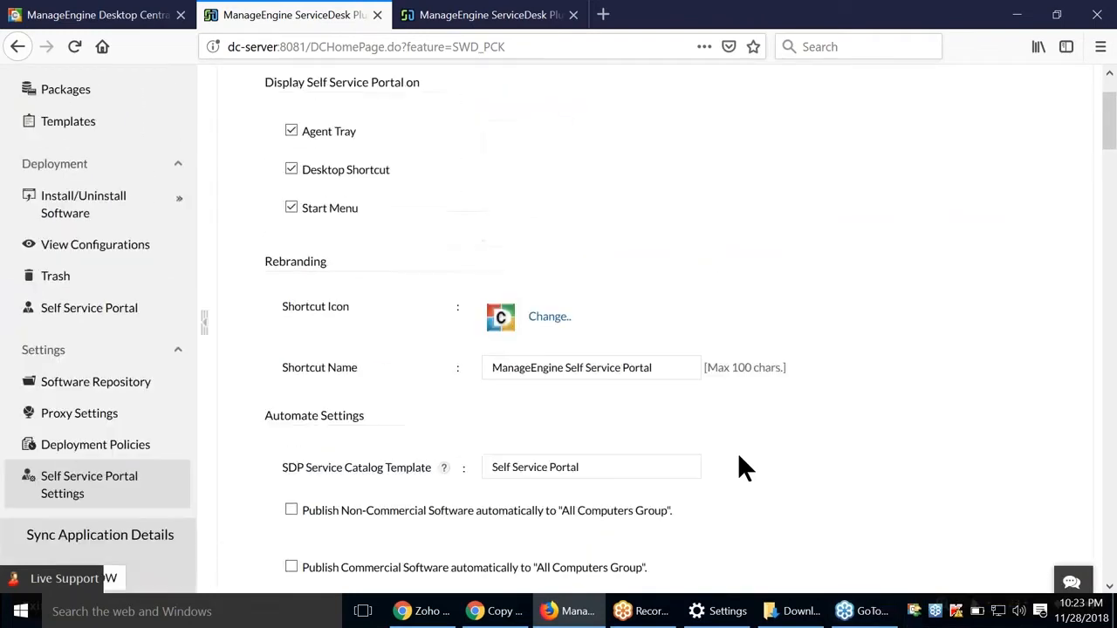
Step: Open the Self Service Portal from the Desktop Central agent, review the install and request options in its Software Catalog, and close it
{"action": "mouse_move", "coordinate": [912, 612]}
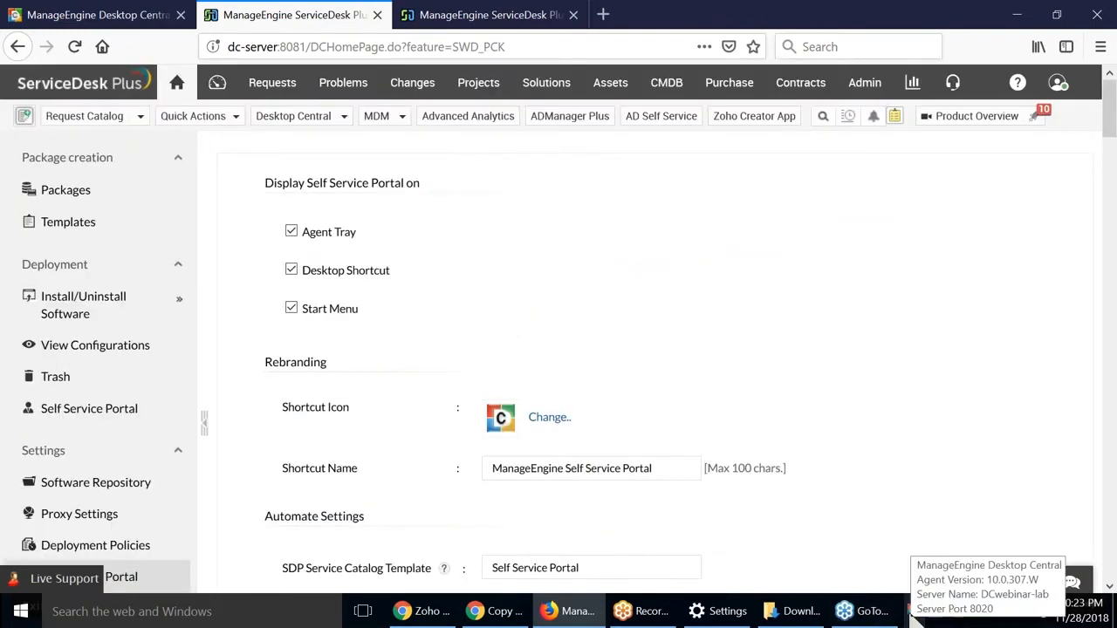
{"action": "right_click", "coordinate": [912, 612]}
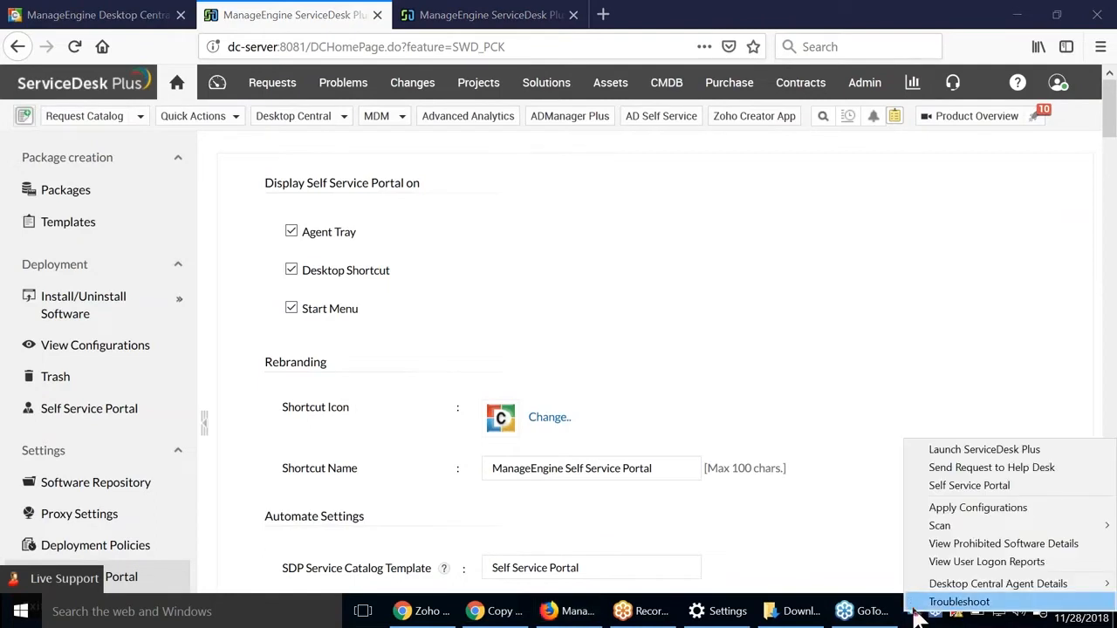
{"action": "left_click", "coordinate": [968, 489]}
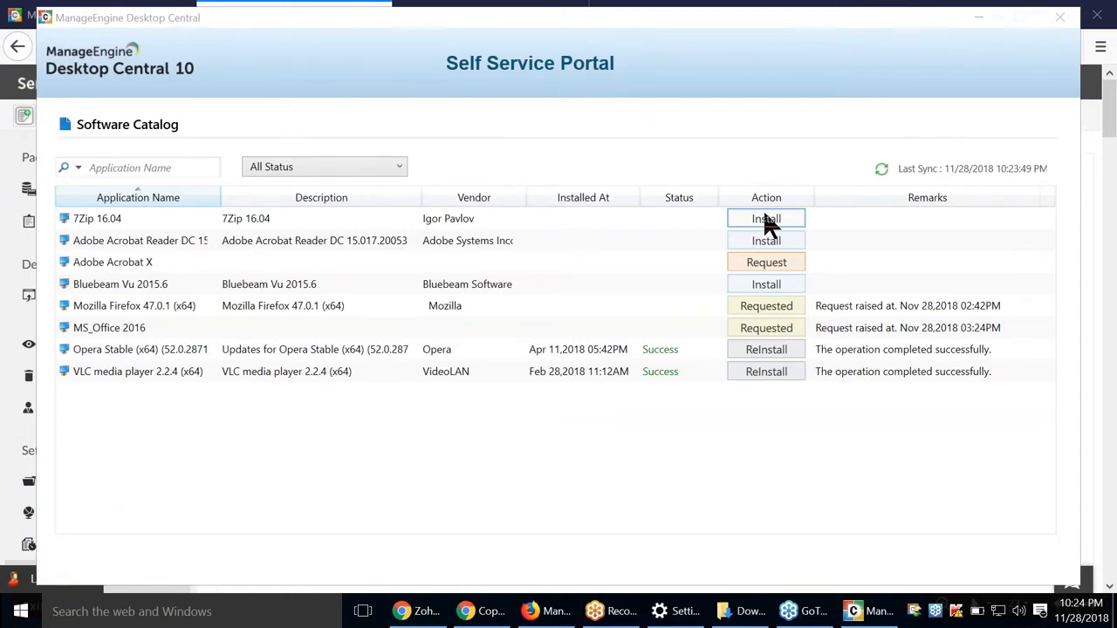
{"action": "left_click", "coordinate": [1060, 24]}
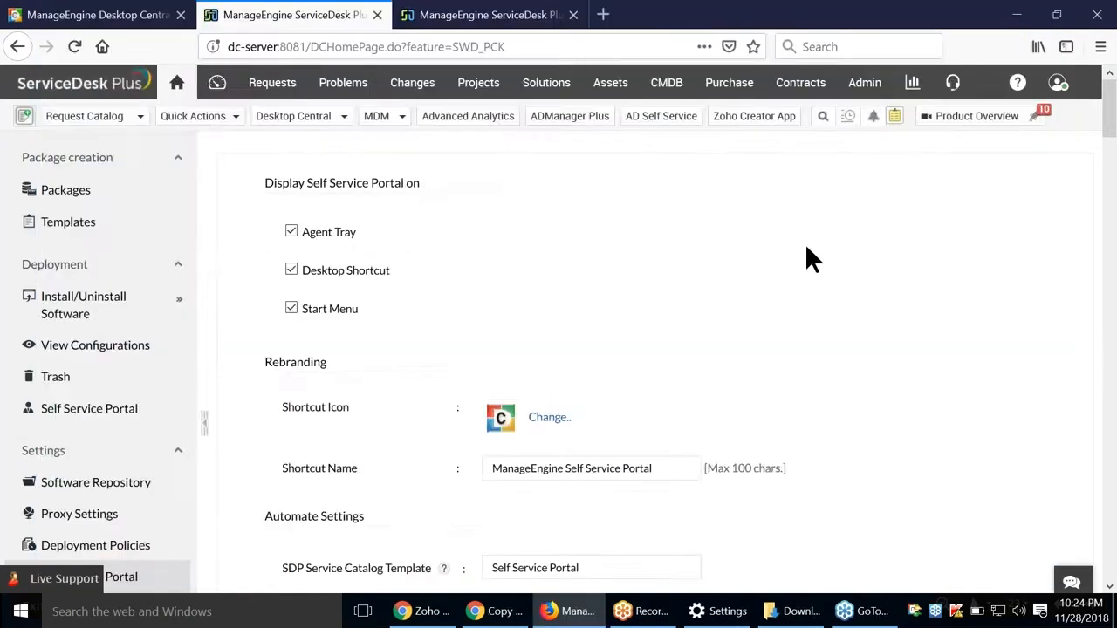
Step: Open the MS_Office 2016 software approval request from the requests list and check which actions are available for it
{"action": "scroll", "coordinate": [809, 248], "scroll_direction": "down", "scroll_amount": 4}
{"action": "scroll", "coordinate": [809, 243], "scroll_direction": "up", "scroll_amount": 5}
{"action": "left_click", "coordinate": [292, 85]}
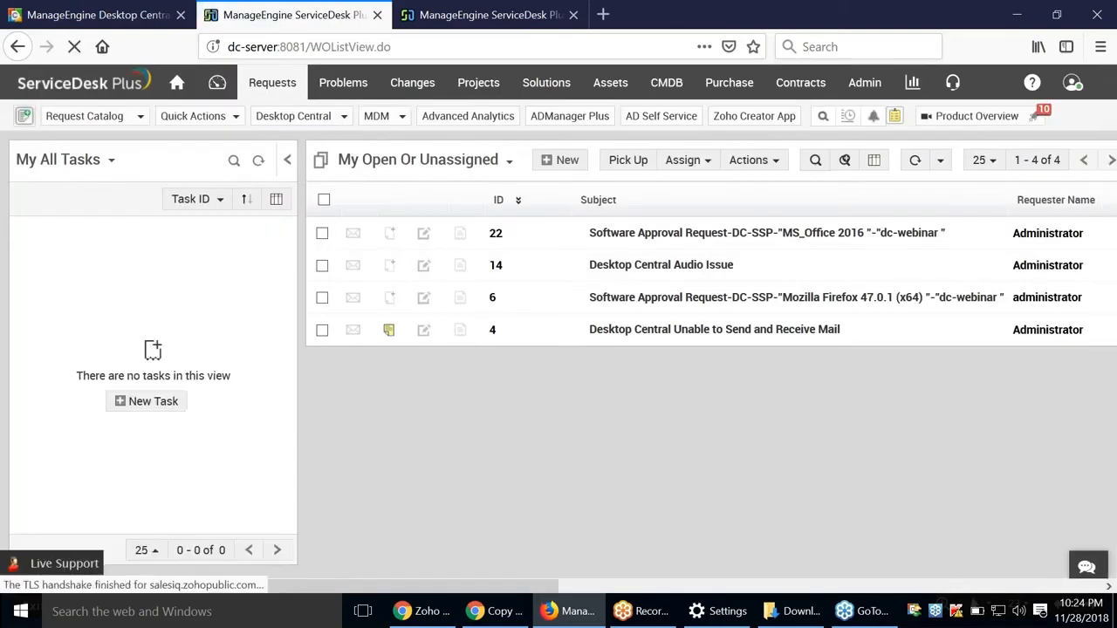
{"action": "left_click", "coordinate": [624, 234]}
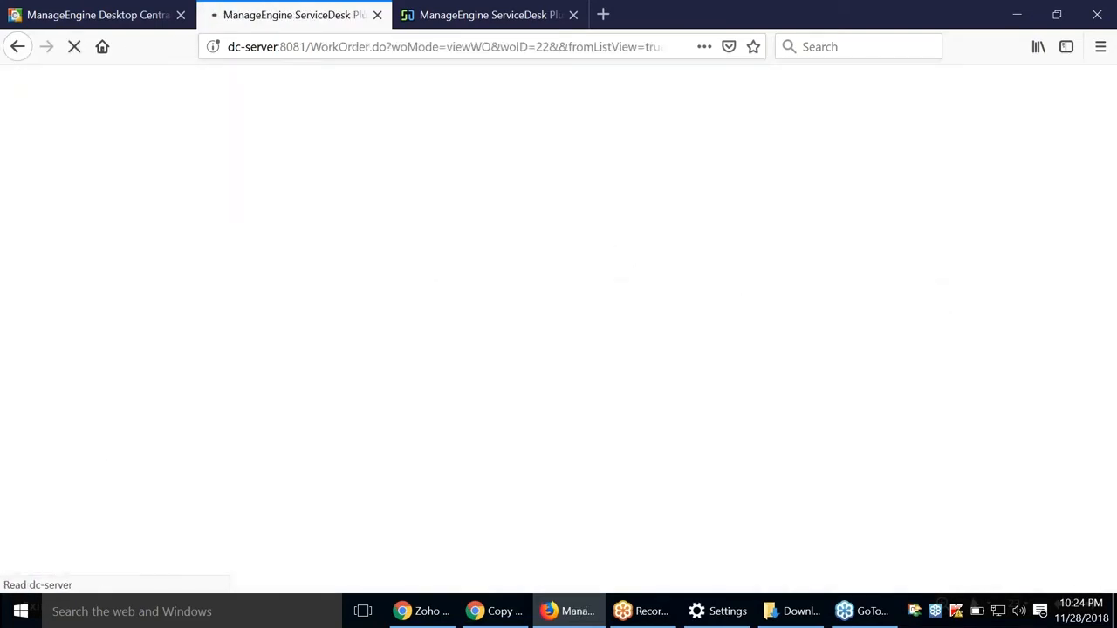
{"action": "left_click", "coordinate": [359, 162]}
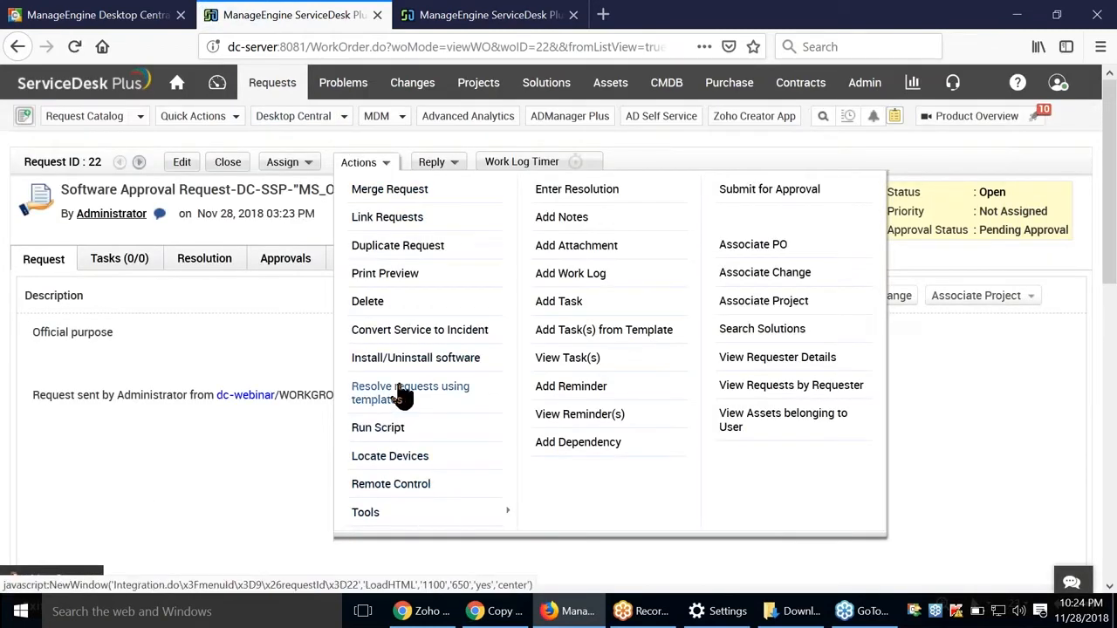
{"action": "left_click", "coordinate": [907, 141]}
Step: Open the Self Service Portal template in the Software category of the admin Service Catalog
{"action": "left_click", "coordinate": [862, 88]}
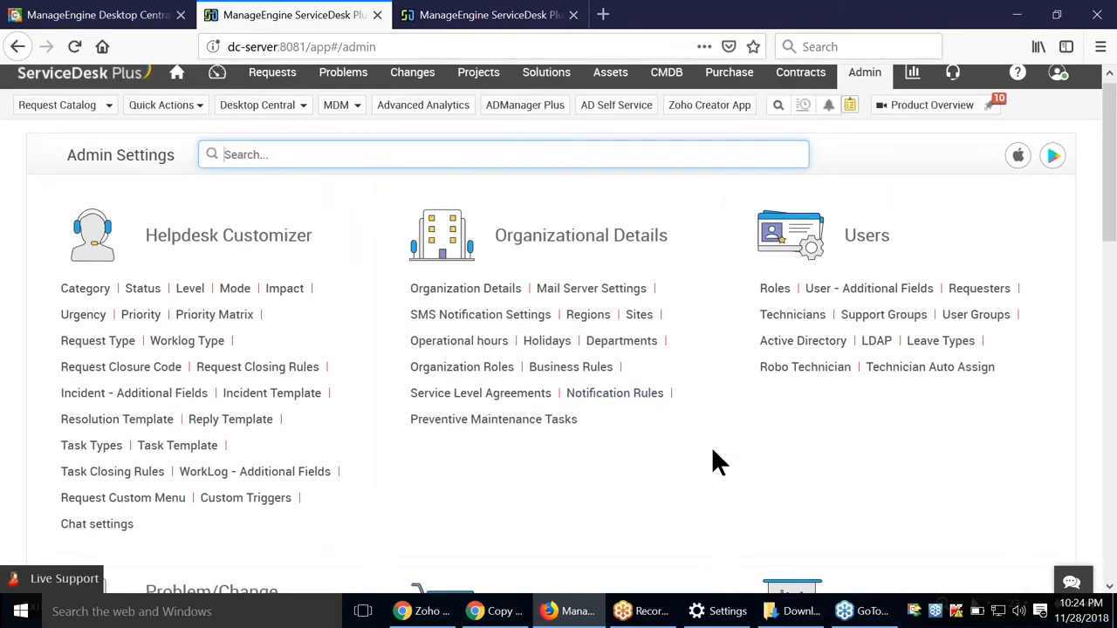
{"action": "scroll", "coordinate": [711, 446], "scroll_direction": "down", "scroll_amount": 4}
{"action": "scroll", "coordinate": [712, 448], "scroll_direction": "down", "scroll_amount": 2}
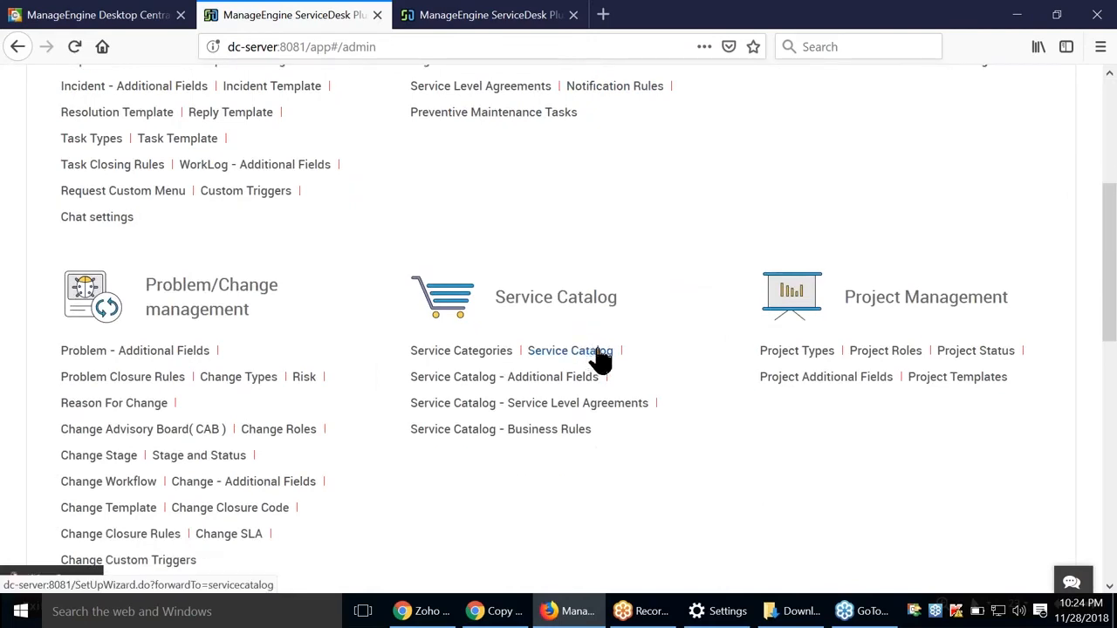
{"action": "left_click", "coordinate": [599, 349]}
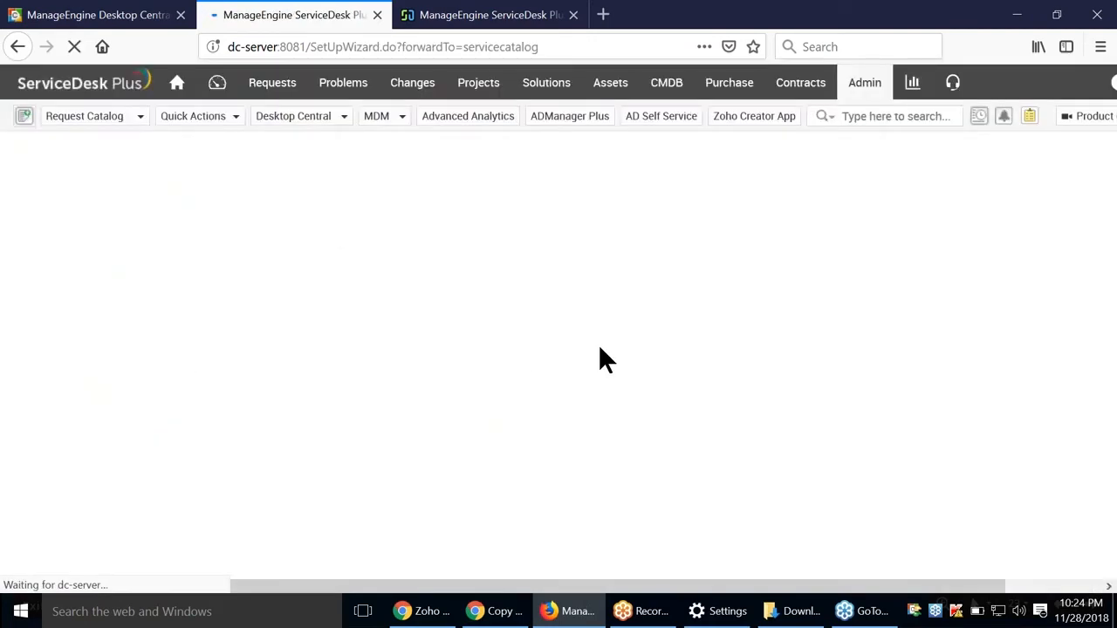
{"action": "scroll", "coordinate": [366, 295], "scroll_direction": "down", "scroll_amount": 4}
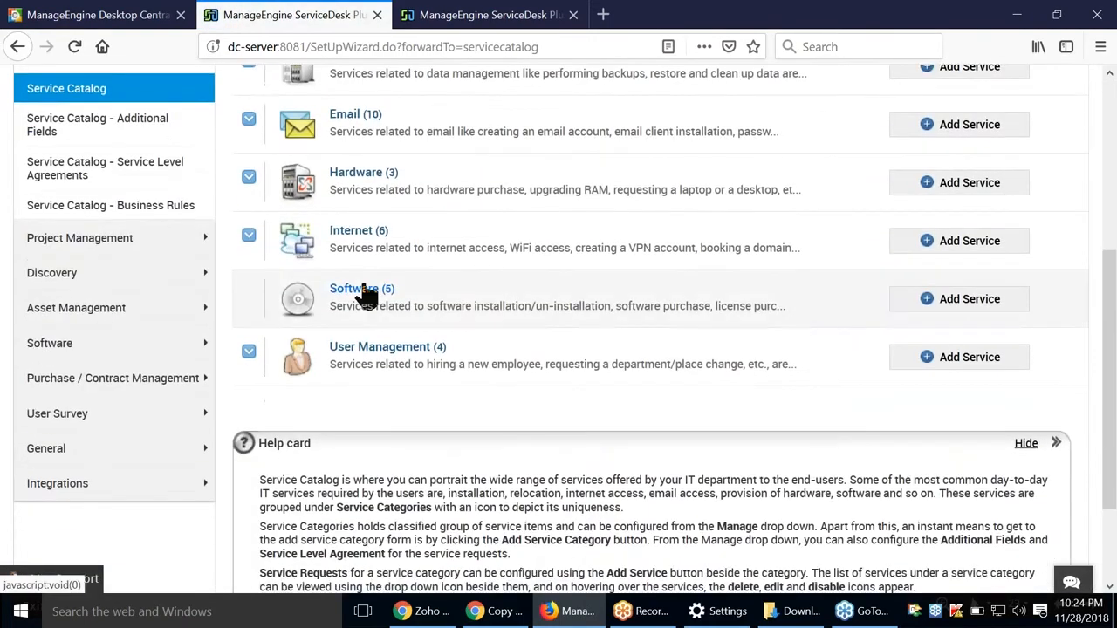
{"action": "left_click", "coordinate": [366, 295]}
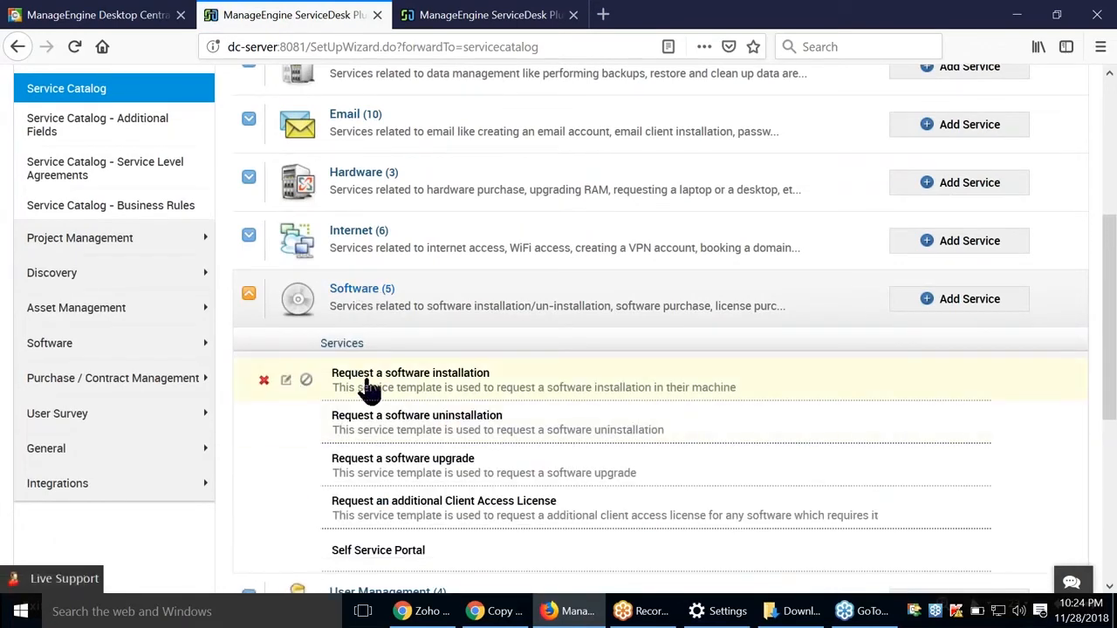
{"action": "scroll", "coordinate": [410, 411], "scroll_direction": "down", "scroll_amount": 2}
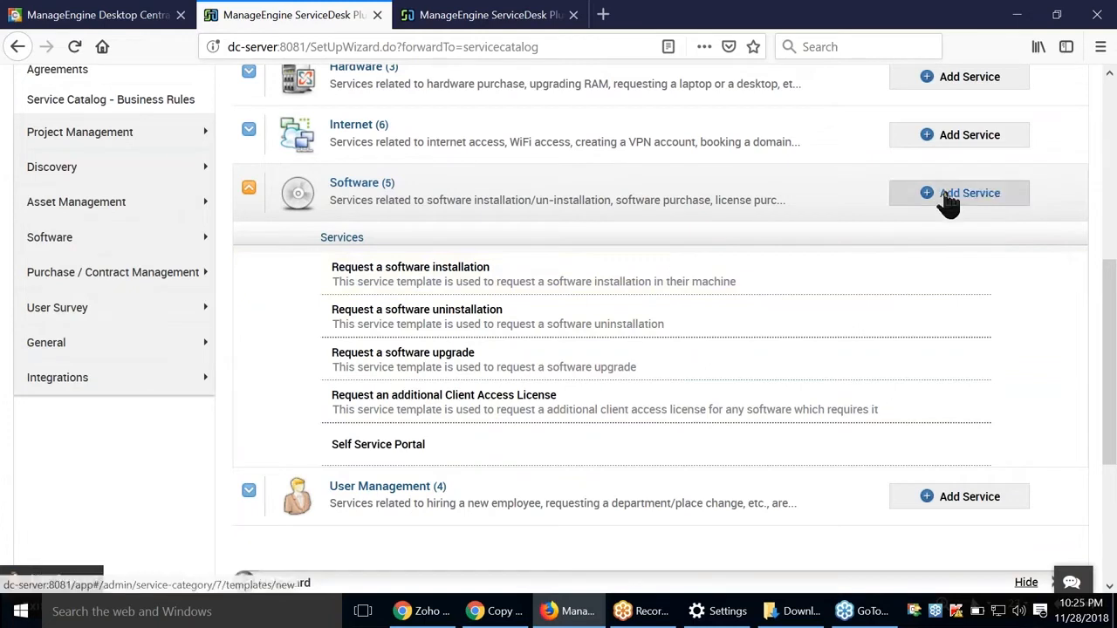
{"action": "left_click", "coordinate": [377, 447]}
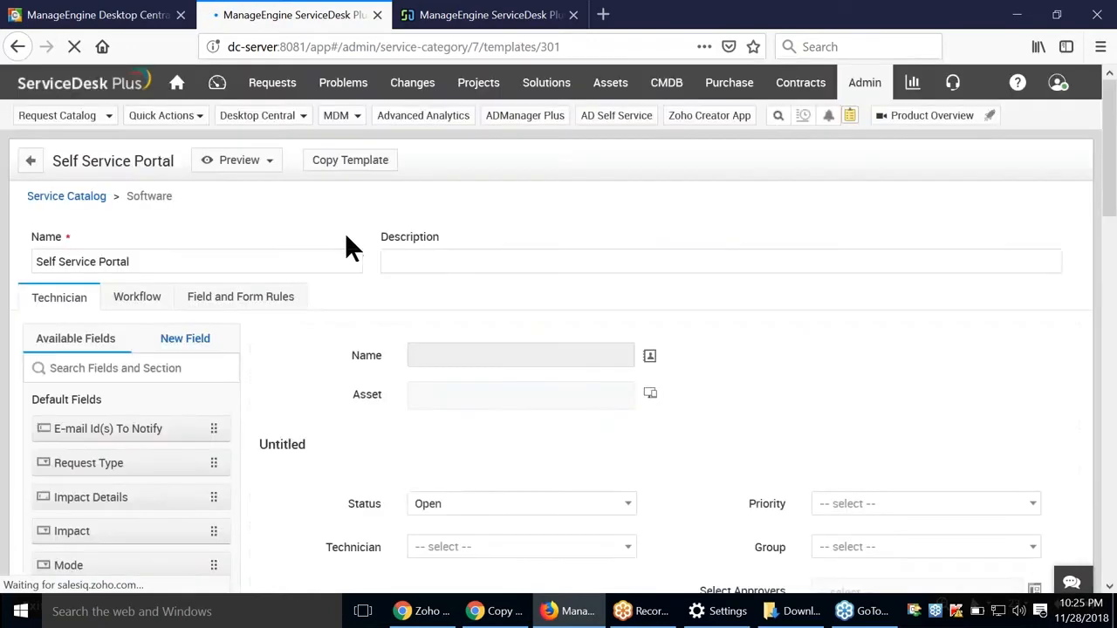
Step: Review the Self Service Portal template's form fields and workflow approval details, and return to the Service Catalog
{"action": "scroll", "coordinate": [301, 376], "scroll_direction": "down", "scroll_amount": 5}
{"action": "scroll", "coordinate": [302, 379], "scroll_direction": "up", "scroll_amount": 5}
{"action": "left_click", "coordinate": [141, 316]}
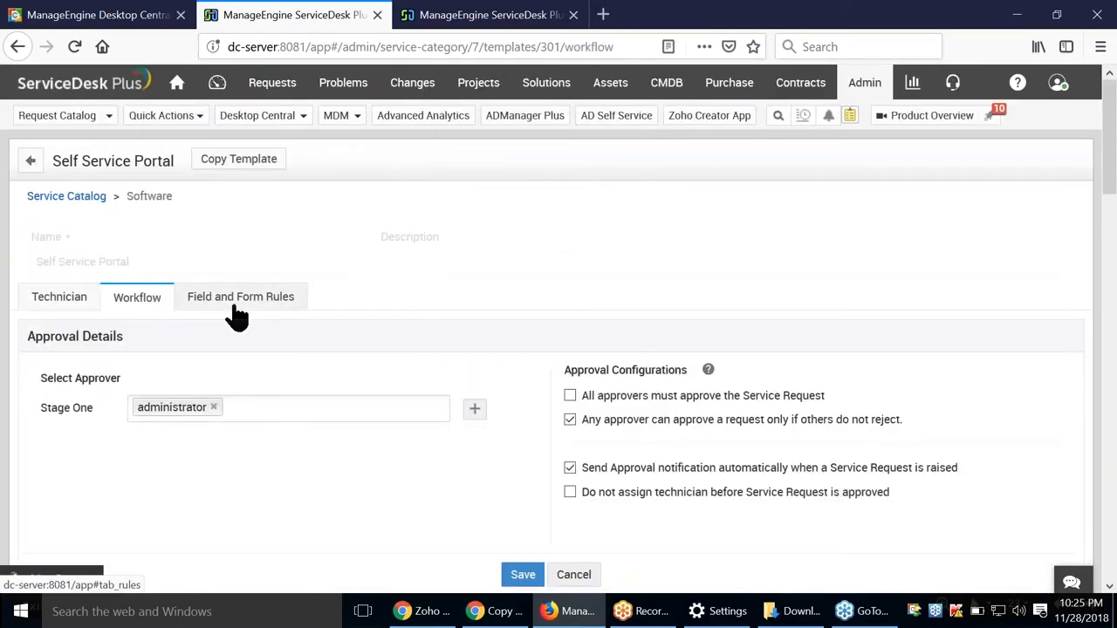
{"action": "scroll", "coordinate": [410, 315], "scroll_direction": "down", "scroll_amount": 3}
{"action": "scroll", "coordinate": [424, 301], "scroll_direction": "up", "scroll_amount": 3}
{"action": "scroll", "coordinate": [454, 301], "scroll_direction": "down", "scroll_amount": 8}
{"action": "scroll", "coordinate": [8, 110], "scroll_direction": "up", "scroll_amount": 10}
{"action": "left_click", "coordinate": [28, 153]}
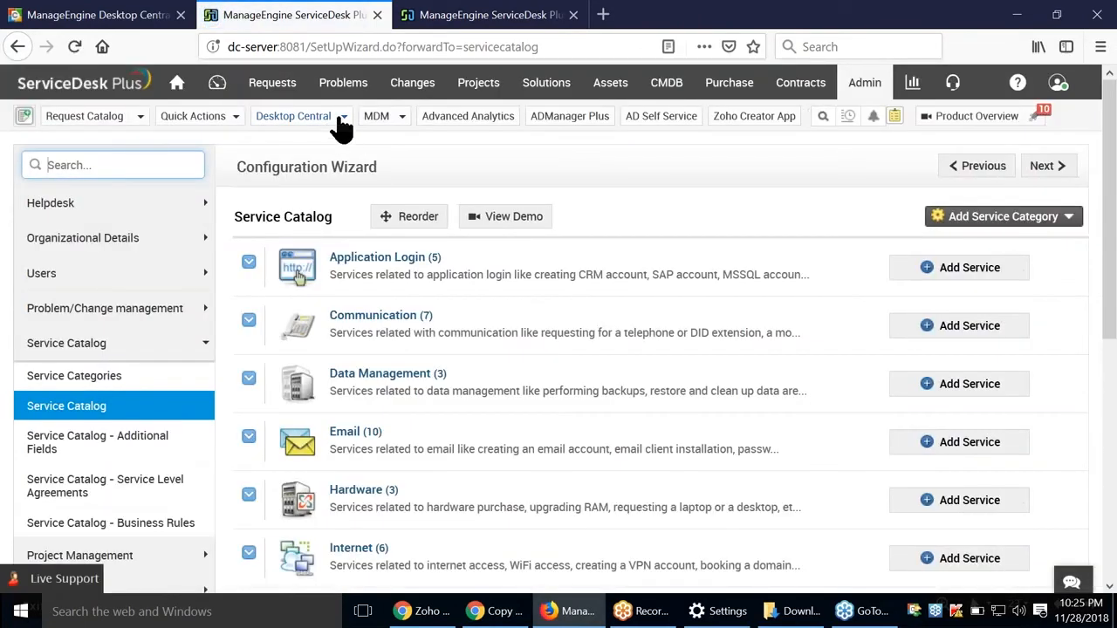
Step: Return to Desktop Central's Software Packages and check the SDP Service Catalog Template name in the Self Service Portal Settings
{"action": "left_click", "coordinate": [341, 123]}
{"action": "mouse_move", "coordinate": [360, 153]}
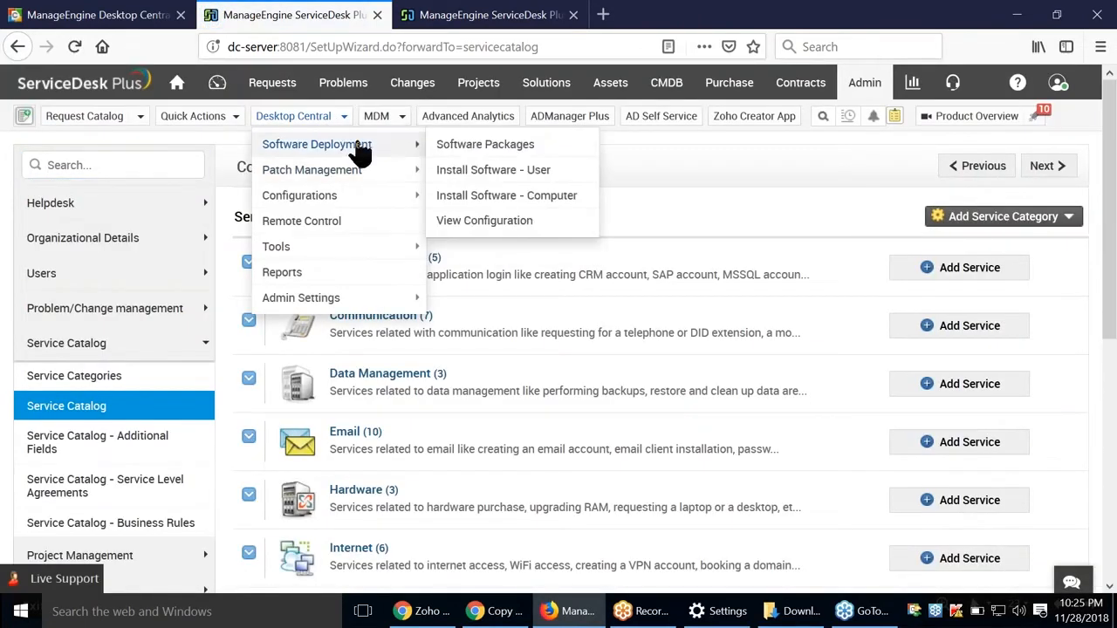
{"action": "left_click", "coordinate": [499, 147]}
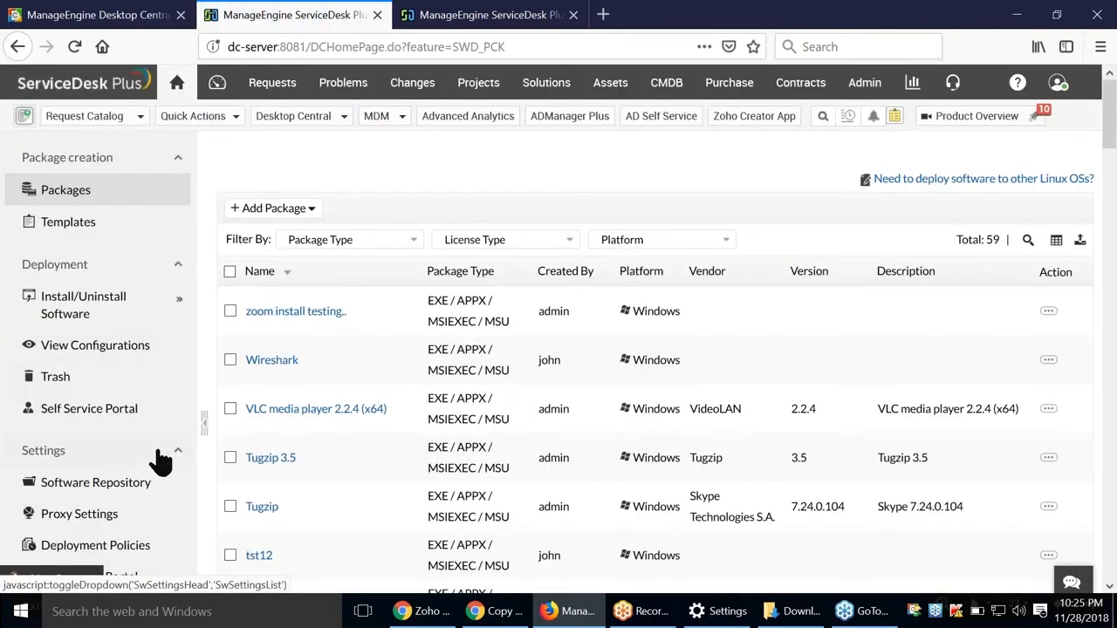
{"action": "scroll", "coordinate": [154, 456], "scroll_direction": "down", "scroll_amount": 3}
{"action": "left_click", "coordinate": [112, 329]}
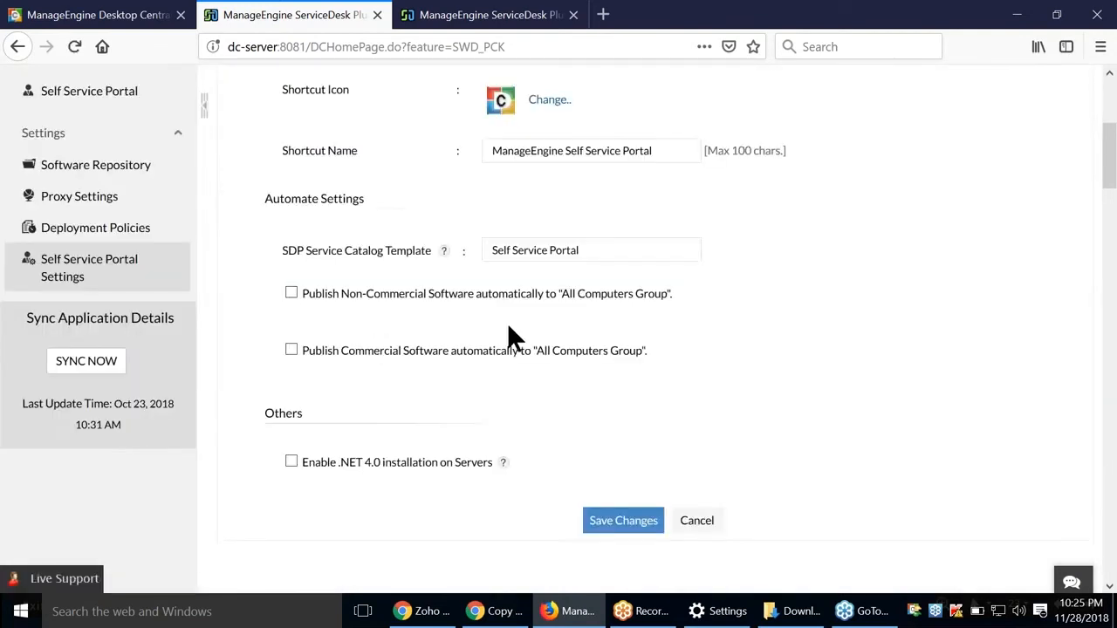
{"action": "triple_click", "coordinate": [584, 250]}
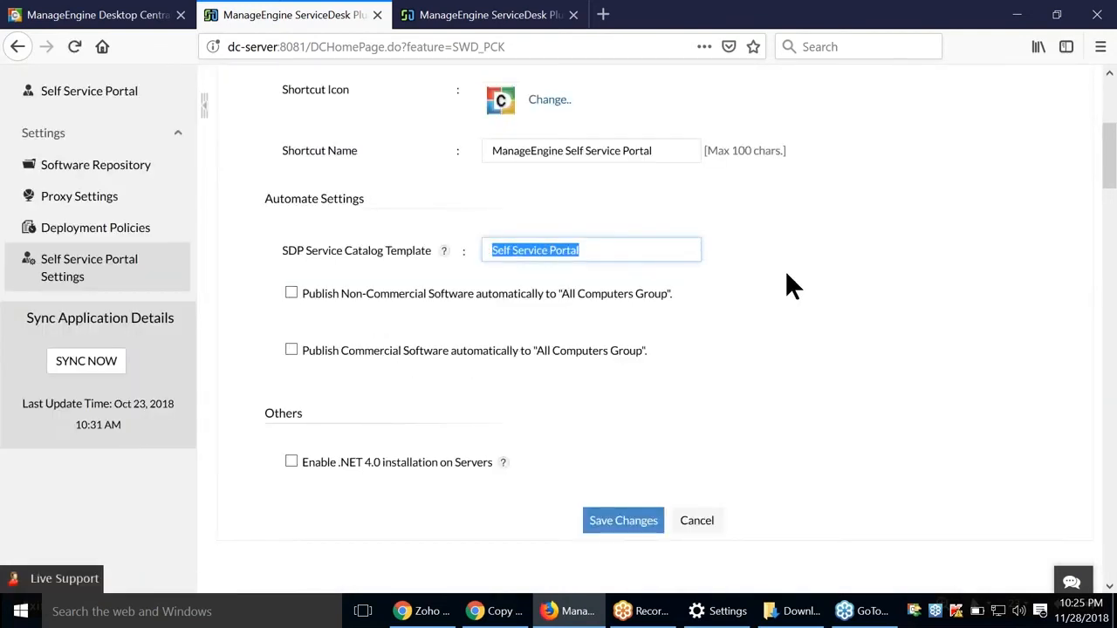
{"action": "left_click", "coordinate": [907, 340]}
{"action": "scroll", "coordinate": [510, 201], "scroll_direction": "up", "scroll_amount": 5}
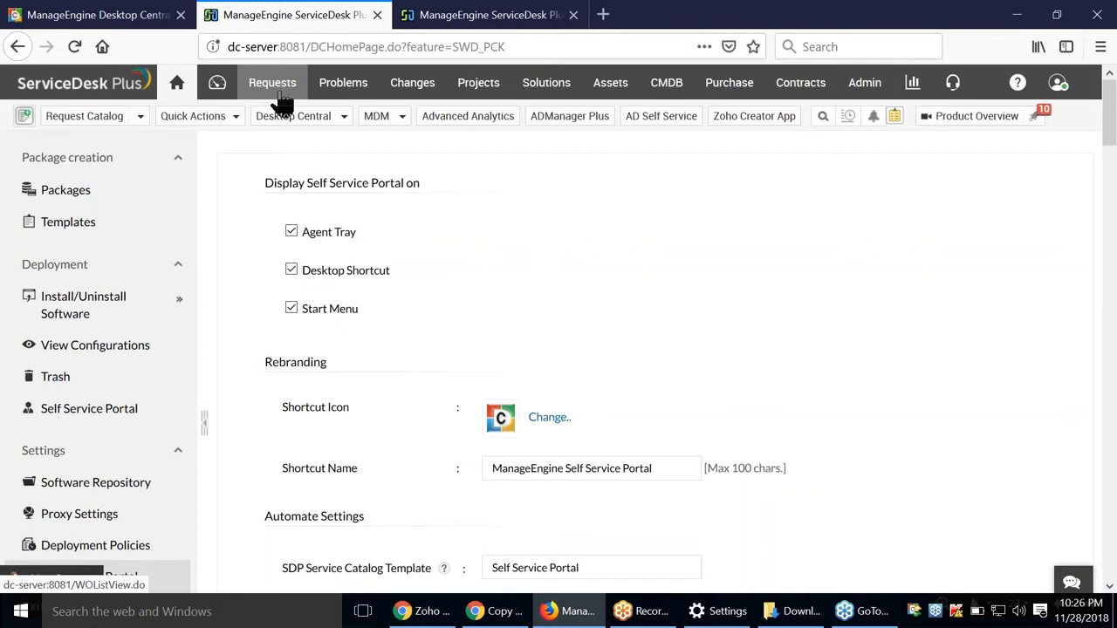
{"action": "key", "text": "alt+Tab"}
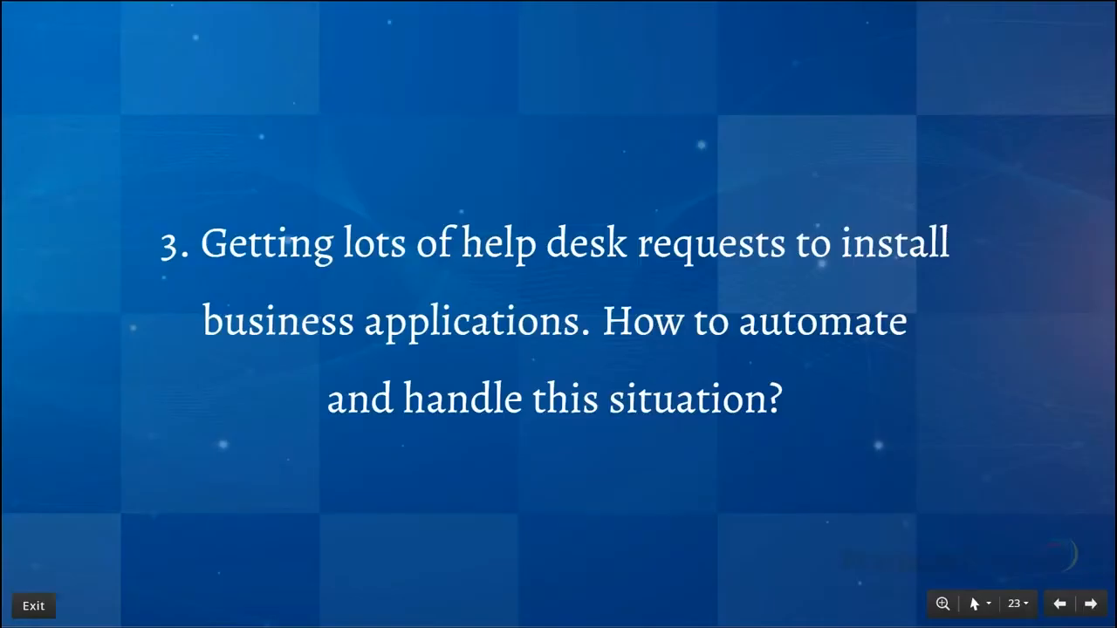
{"action": "key", "text": "Right"}
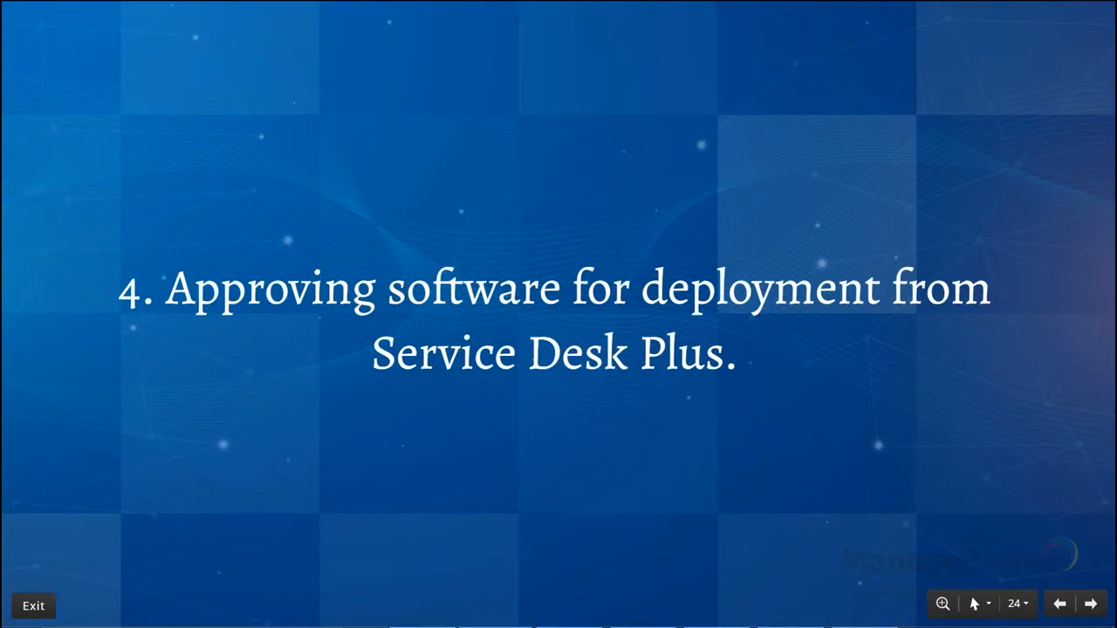
{"action": "key", "text": "alt+Tab"}
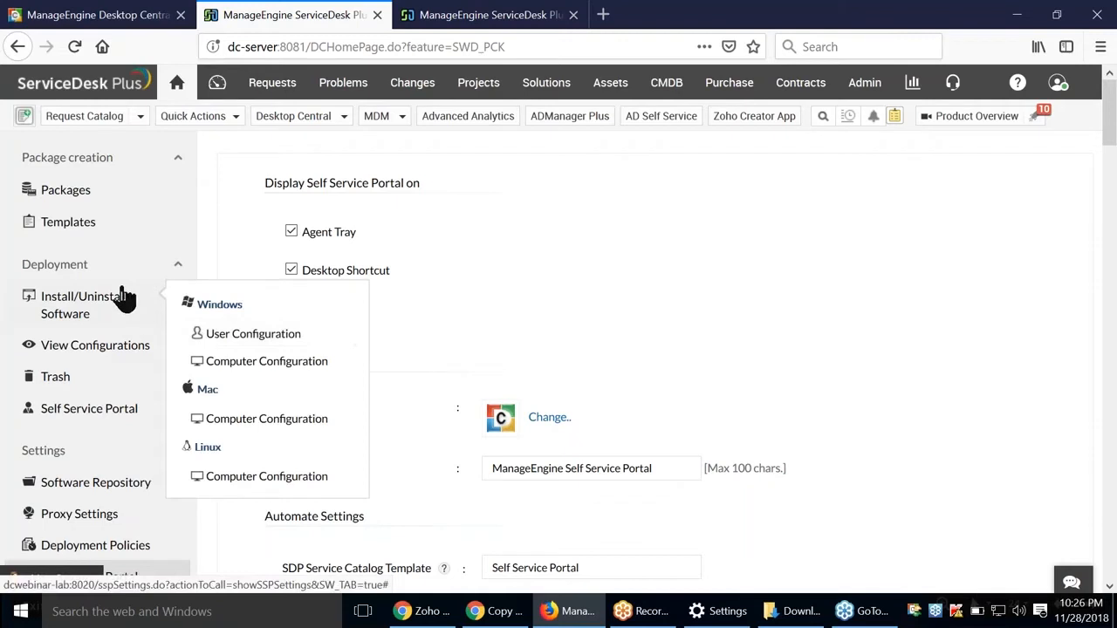
Step: Reopen All Computers Group for modification and check which software installs without approval and which requires it
{"action": "left_click", "coordinate": [127, 415]}
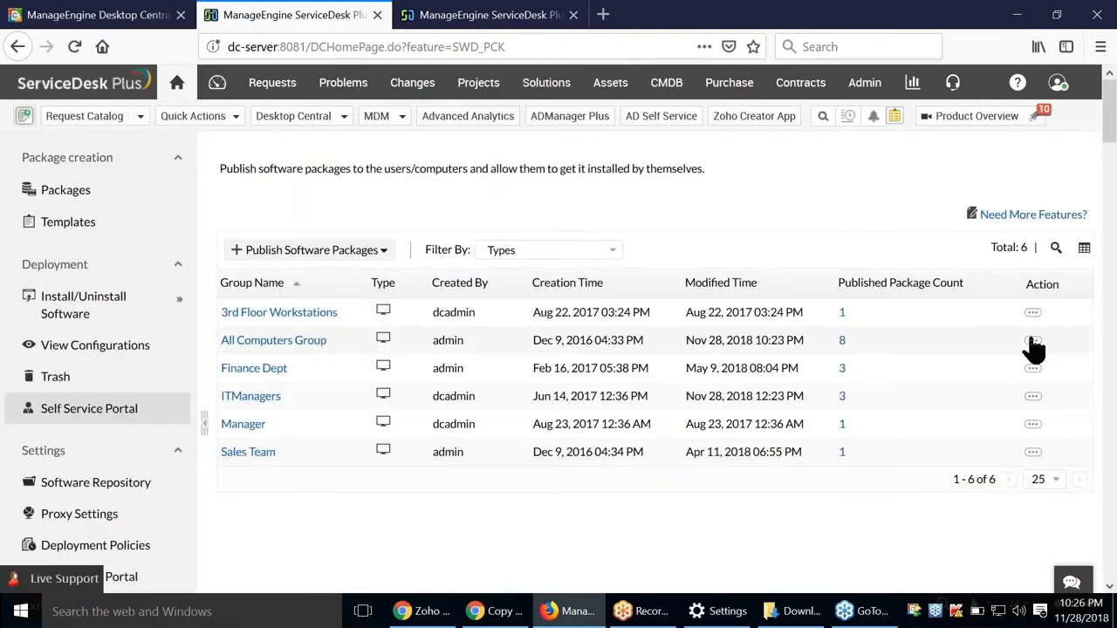
{"action": "left_click", "coordinate": [1033, 341]}
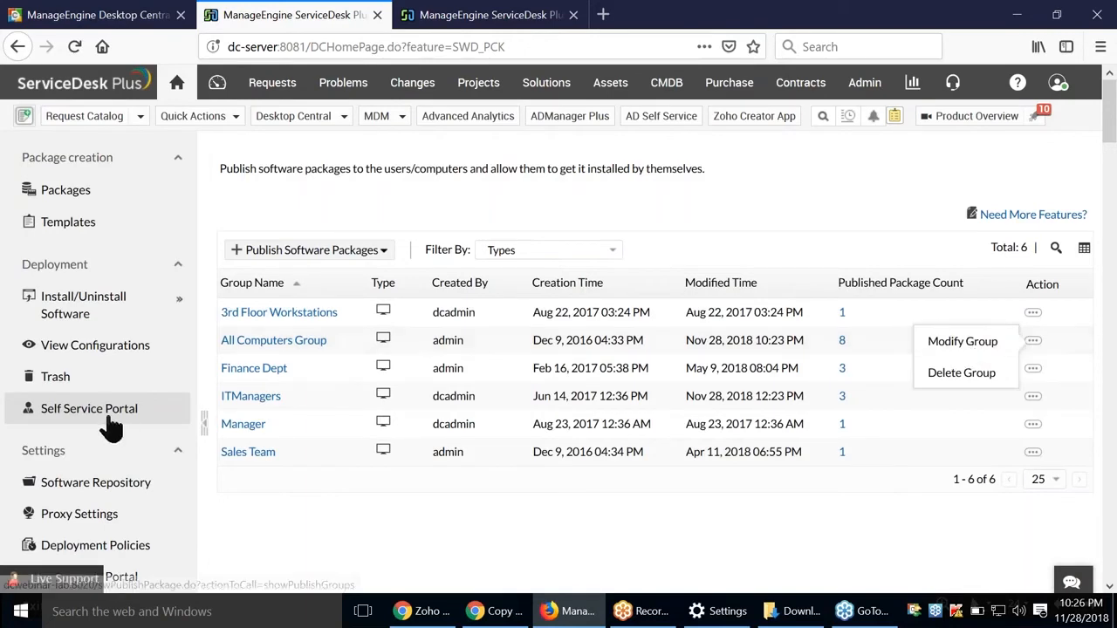
{"action": "left_click", "coordinate": [965, 342]}
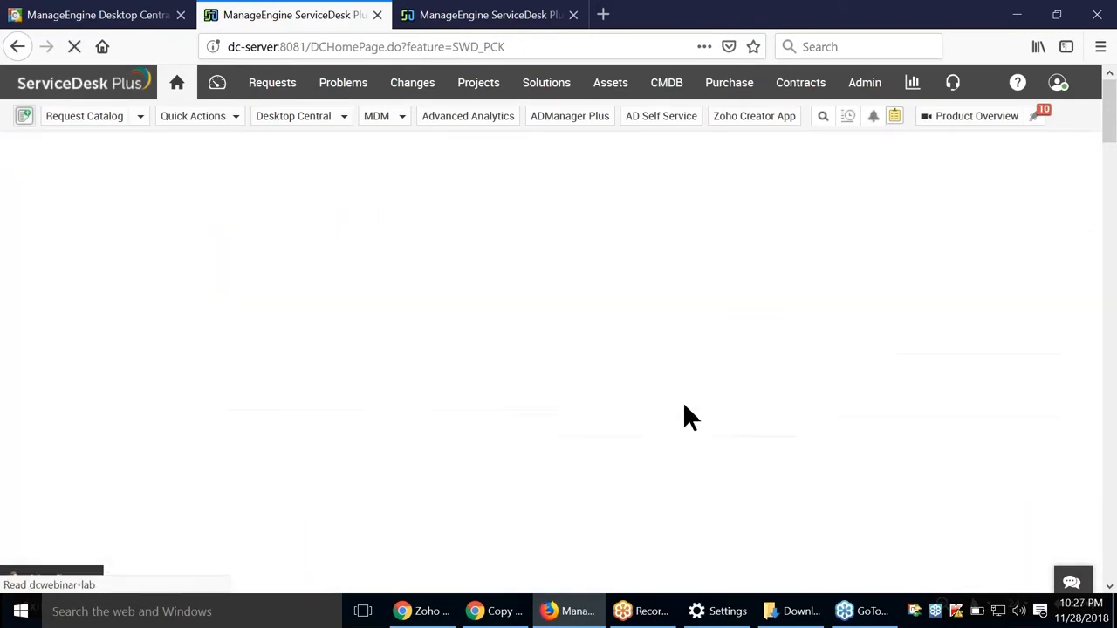
{"action": "scroll", "coordinate": [647, 390], "scroll_direction": "down", "scroll_amount": 1}
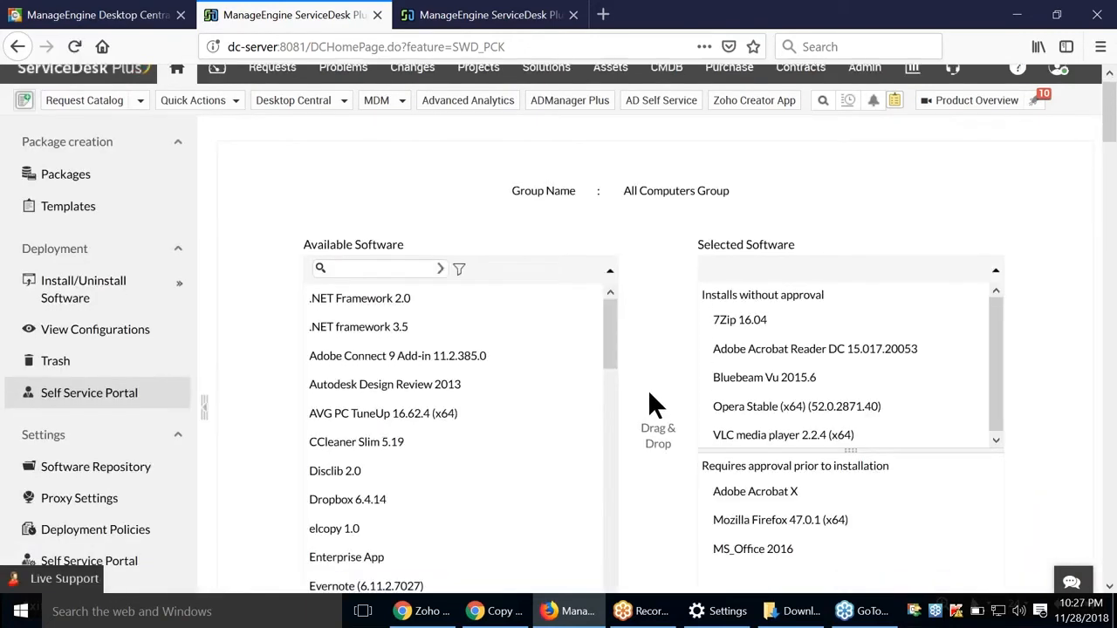
Step: Add CCleaner Slim 5.19 and Dropbox 6.4.14 to All Computers Group's software requiring approval prior to installation, and save the modification
{"action": "scroll", "coordinate": [648, 389], "scroll_direction": "down", "scroll_amount": 3}
{"action": "scroll", "coordinate": [755, 396], "scroll_direction": "up", "scroll_amount": 2}
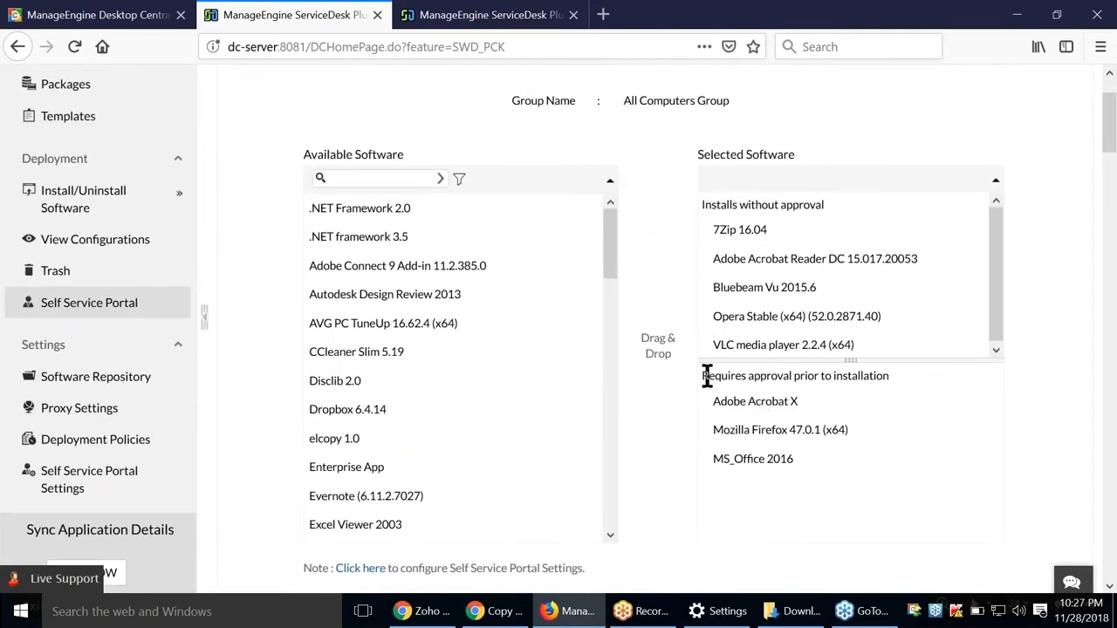
{"action": "left_click_drag", "start_coordinate": [704, 376], "coordinate": [866, 375]}
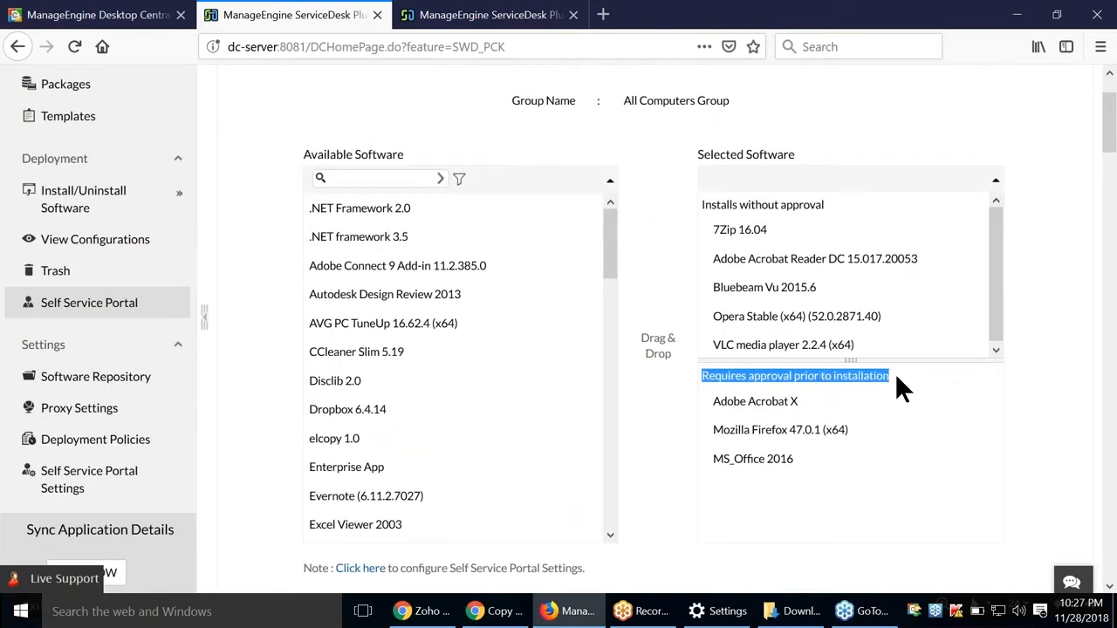
{"action": "left_click", "coordinate": [650, 408]}
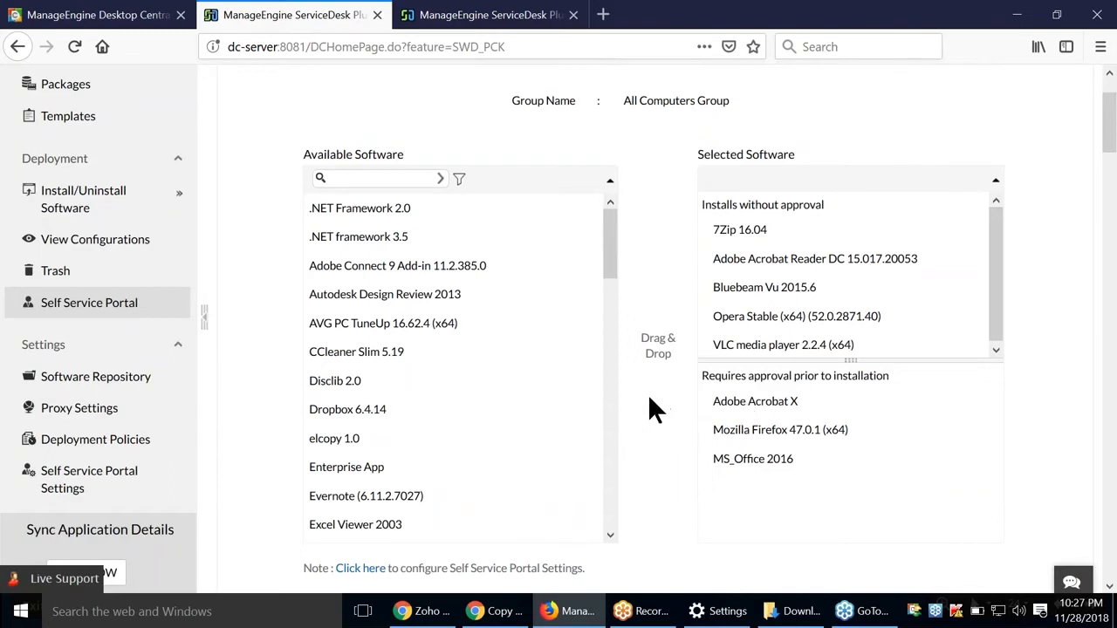
{"action": "left_click_drag", "start_coordinate": [353, 350], "coordinate": [823, 494]}
{"action": "left_click_drag", "start_coordinate": [345, 384], "coordinate": [745, 514]}
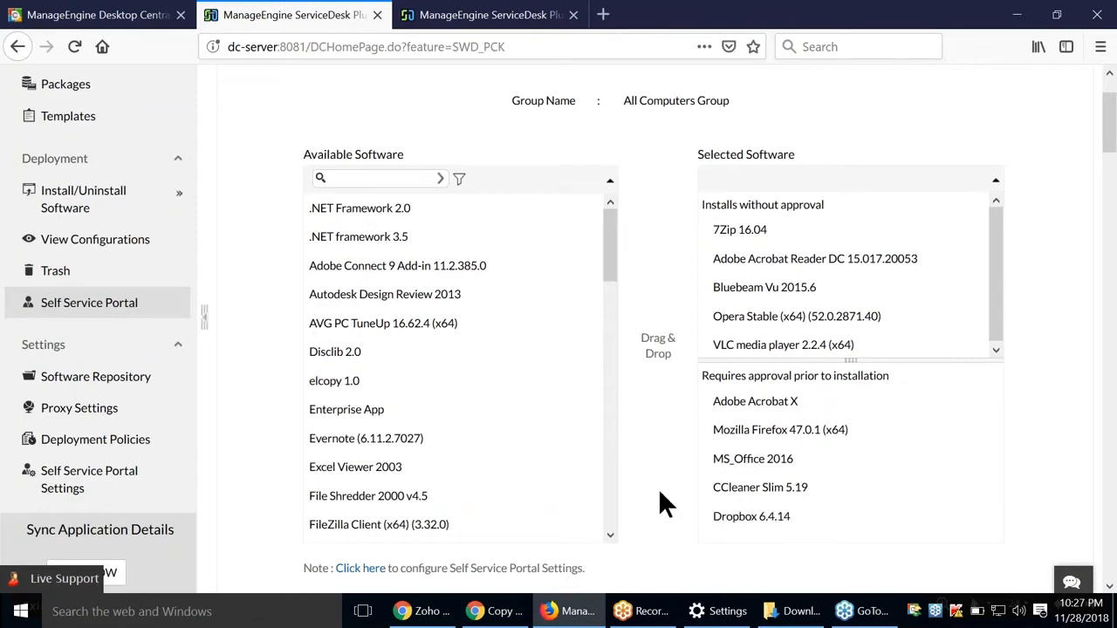
{"action": "scroll", "coordinate": [651, 478], "scroll_direction": "down", "scroll_amount": 2}
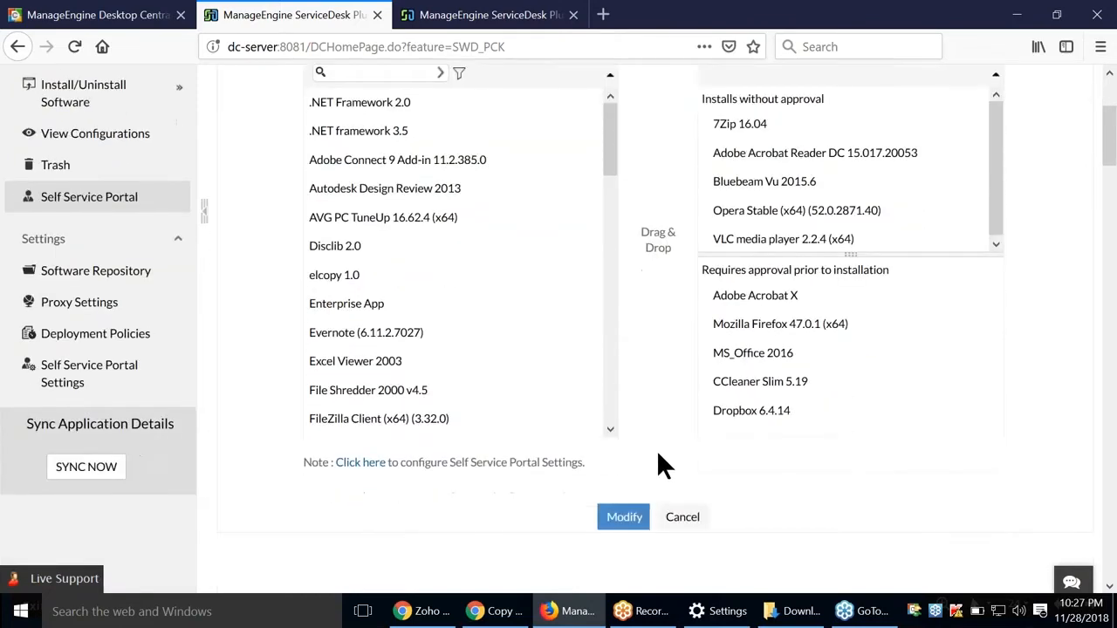
{"action": "scroll", "coordinate": [661, 466], "scroll_direction": "up", "scroll_amount": 2}
{"action": "scroll", "coordinate": [659, 500], "scroll_direction": "down", "scroll_amount": 1}
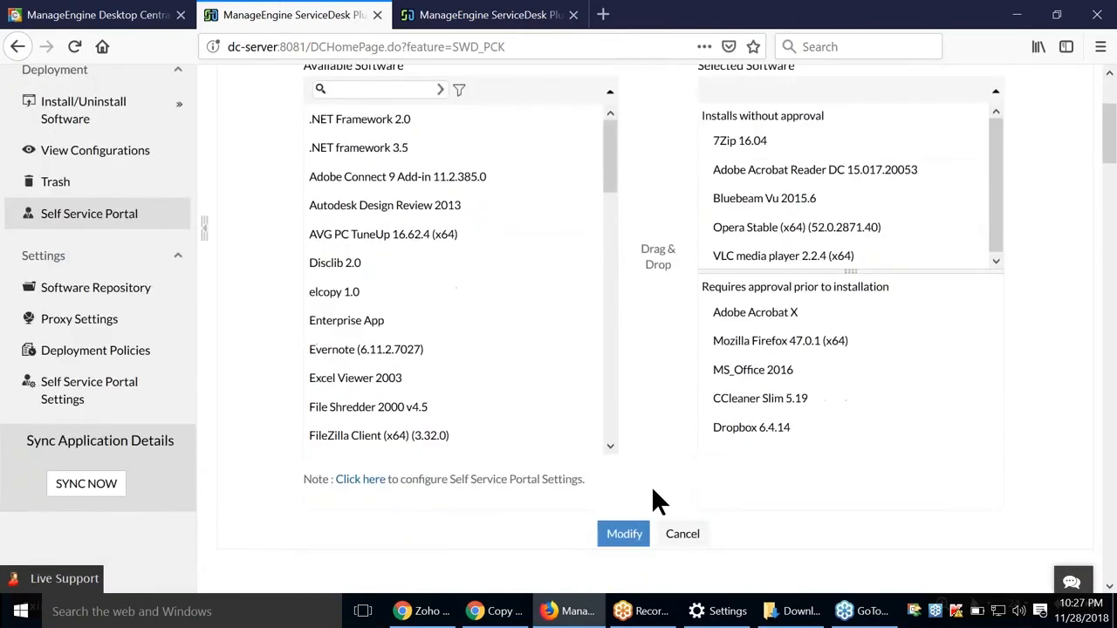
{"action": "left_click", "coordinate": [624, 533]}
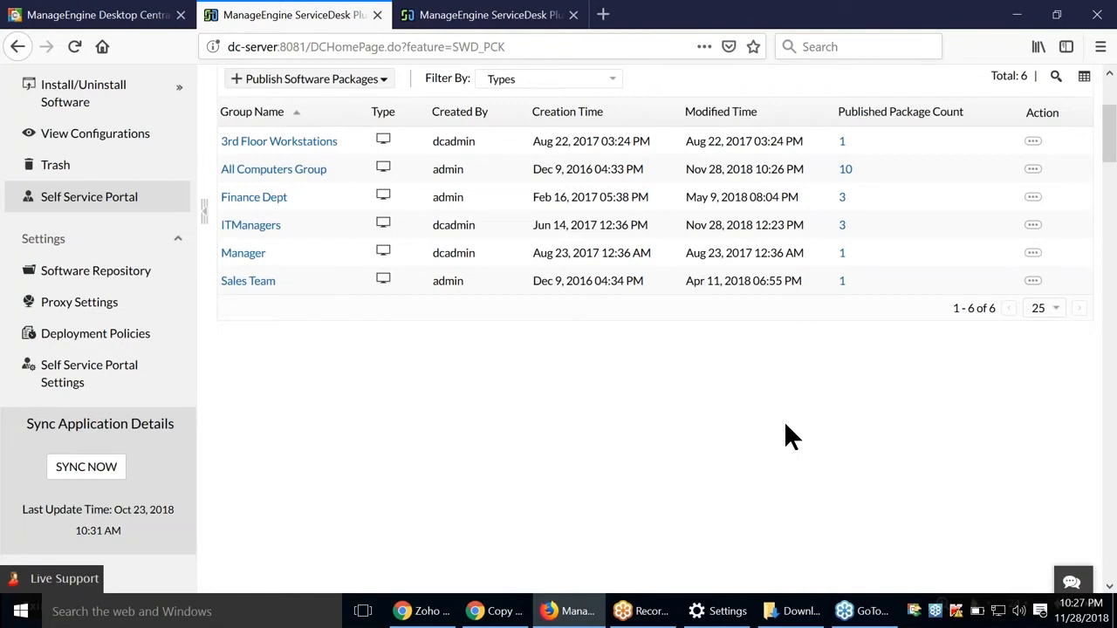
Step: Switch to the Desktop Central agent's Self Service Portal window to show its software catalog
{"action": "right_click", "coordinate": [935, 611]}
{"action": "left_click", "coordinate": [955, 489]}
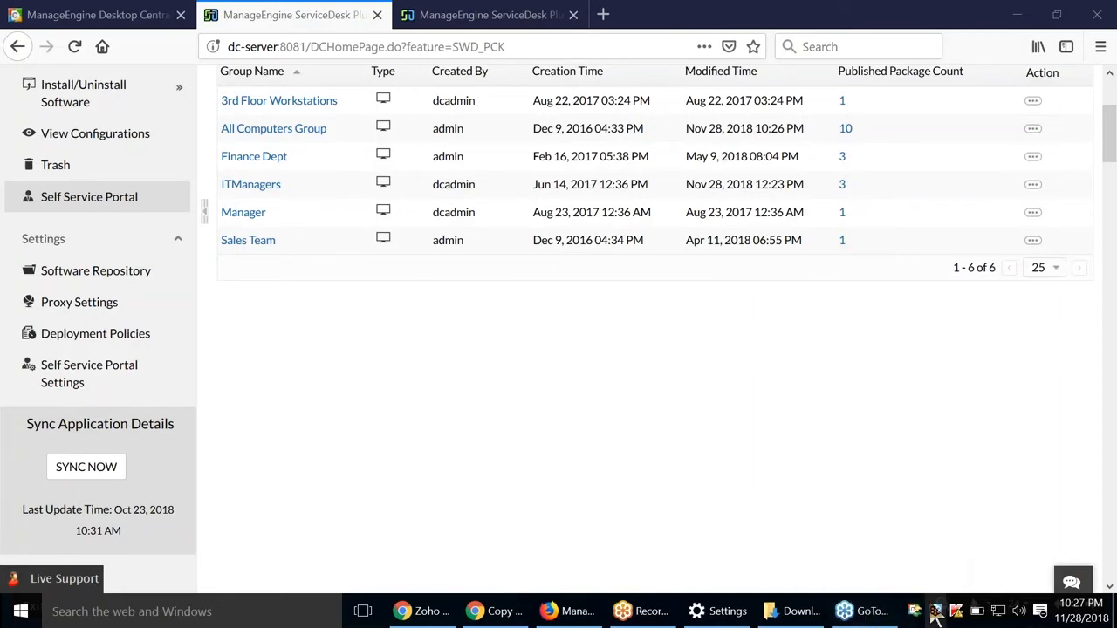
{"action": "mouse_move", "coordinate": [913, 616]}
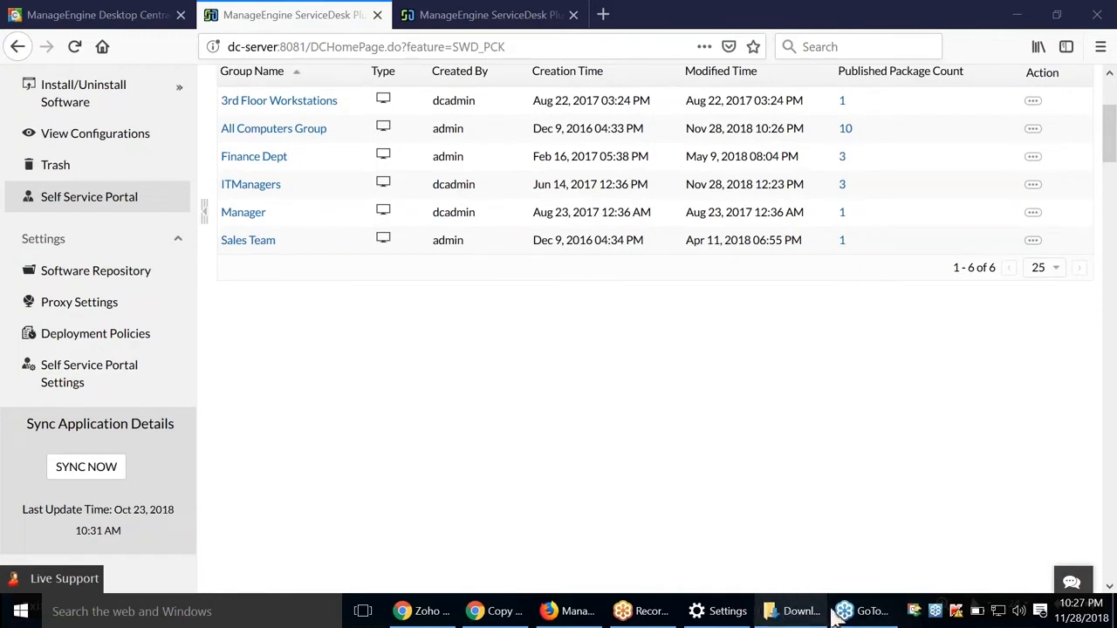
{"action": "right_click", "coordinate": [872, 614]}
{"action": "left_click", "coordinate": [890, 576]}
{"action": "right_click", "coordinate": [913, 611]}
{"action": "left_click", "coordinate": [912, 500]}
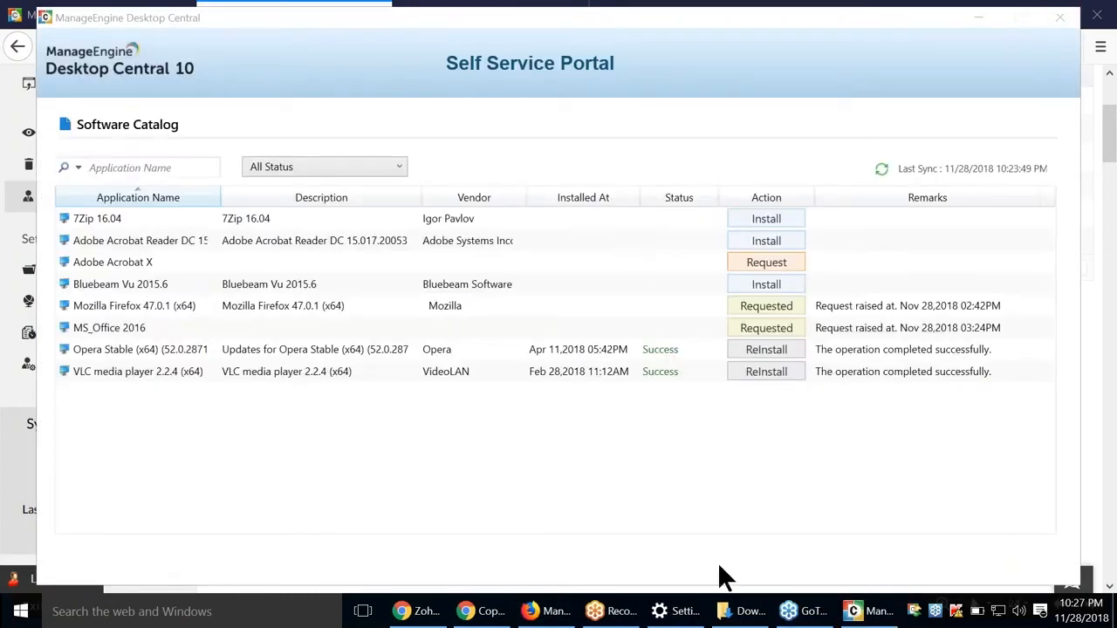
Step: Cancel the pending MS_Office 2016 request, resend it with the reason "Official purpose", and close the Self Service Portal
{"action": "left_click", "coordinate": [782, 330]}
{"action": "left_click", "coordinate": [534, 421]}
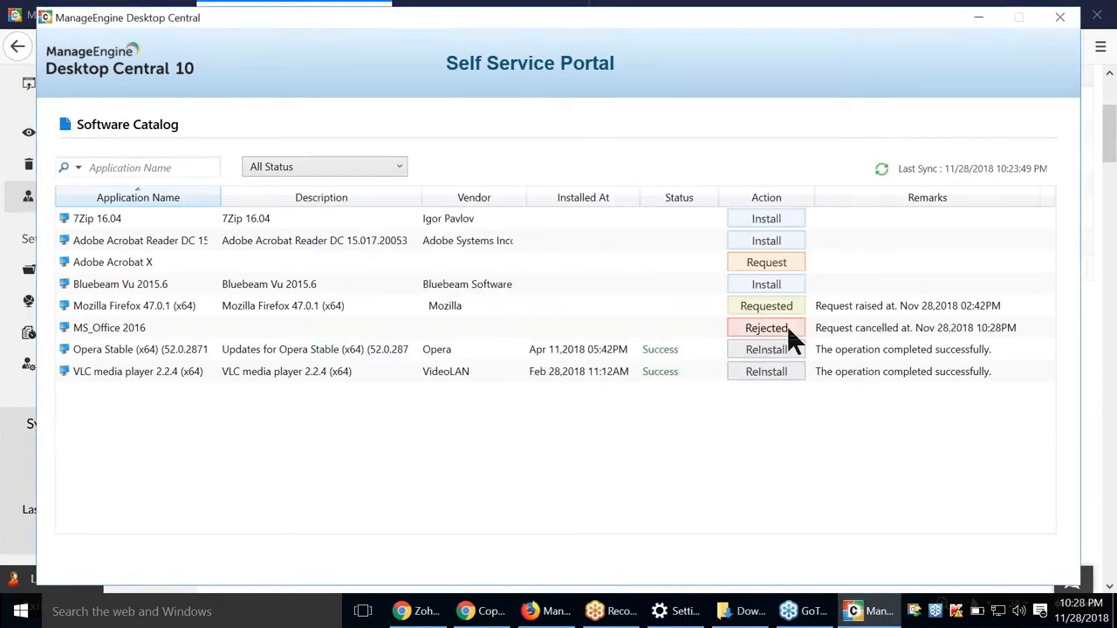
{"action": "left_click", "coordinate": [758, 332]}
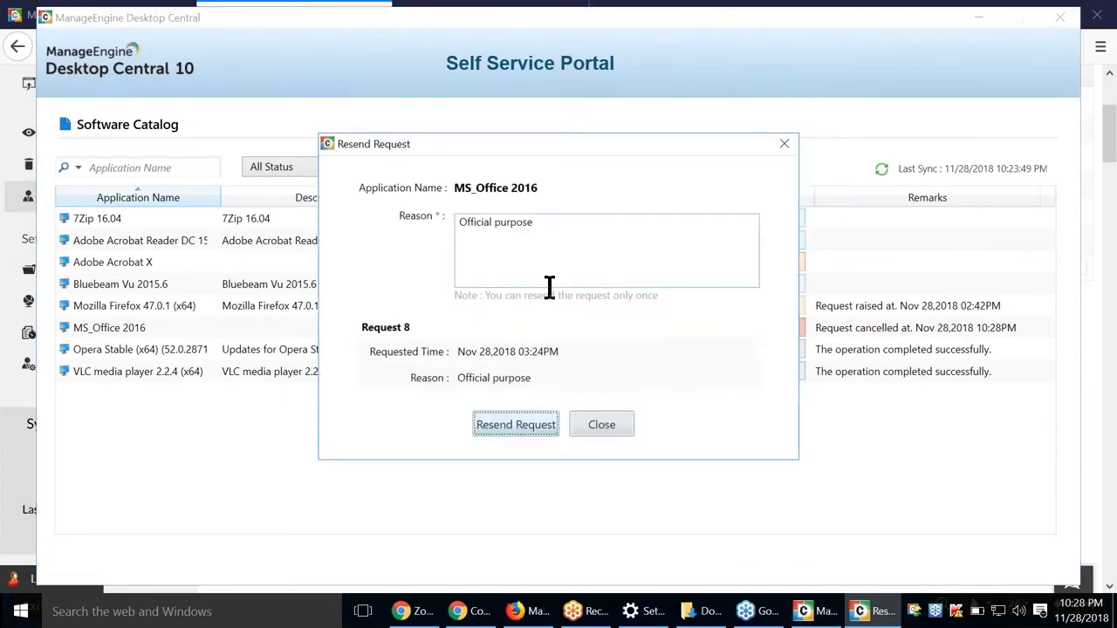
{"action": "left_click", "coordinate": [528, 426]}
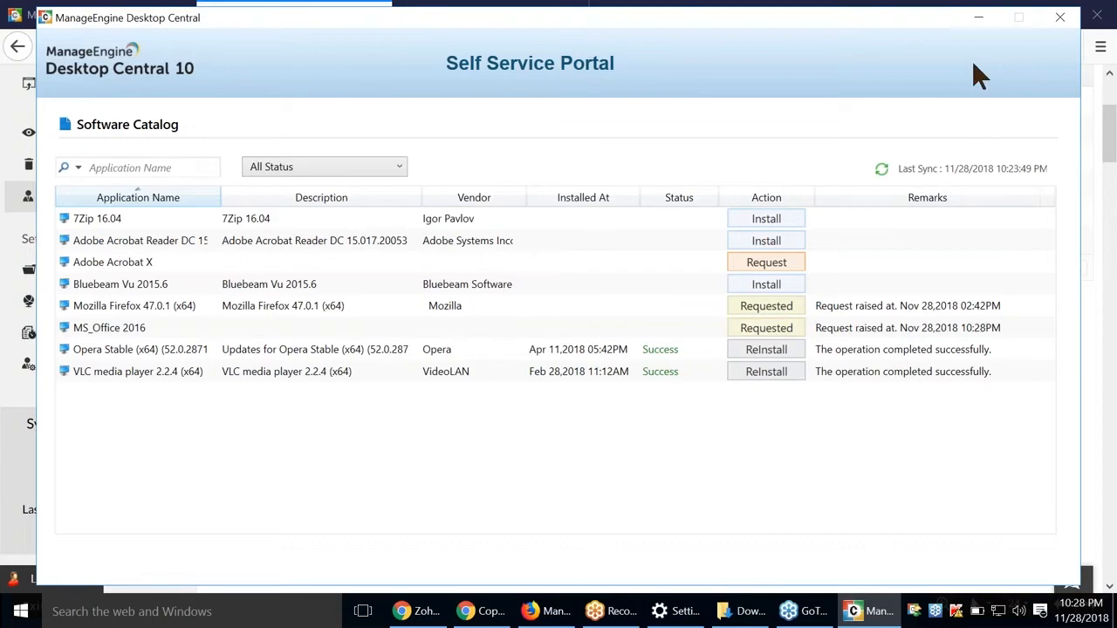
{"action": "left_click", "coordinate": [1062, 19]}
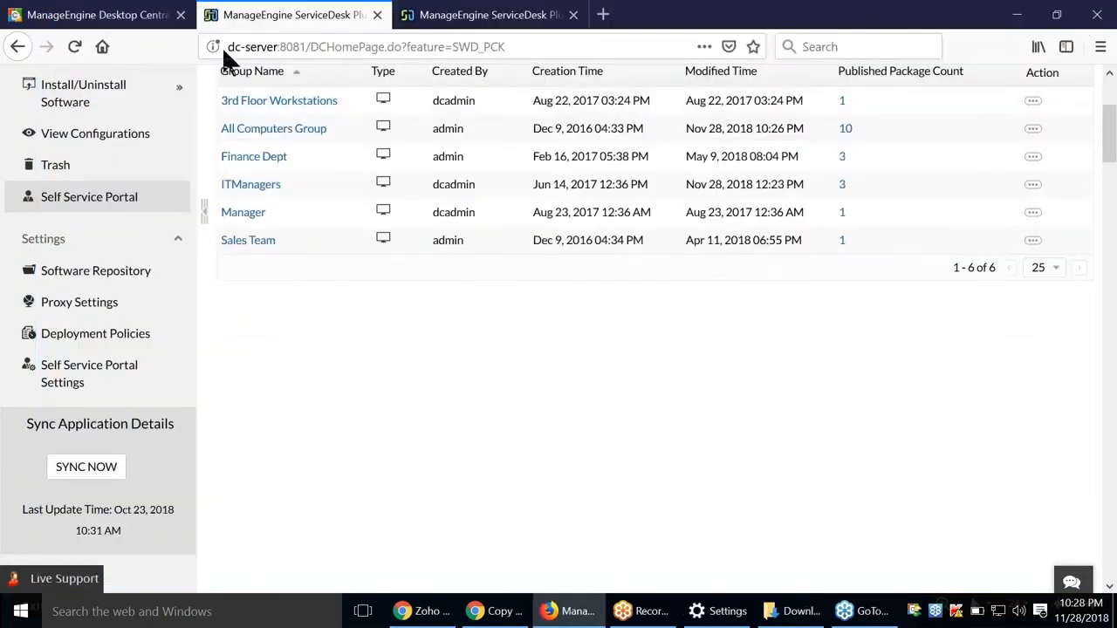
Step: Check the home page approvals, review the Mozilla Firefox 47.0.1 (x64) software approval request's details, and return to the home page
{"action": "scroll", "coordinate": [366, 182], "scroll_direction": "down", "scroll_amount": 3}
{"action": "scroll", "coordinate": [367, 182], "scroll_direction": "up", "scroll_amount": 6}
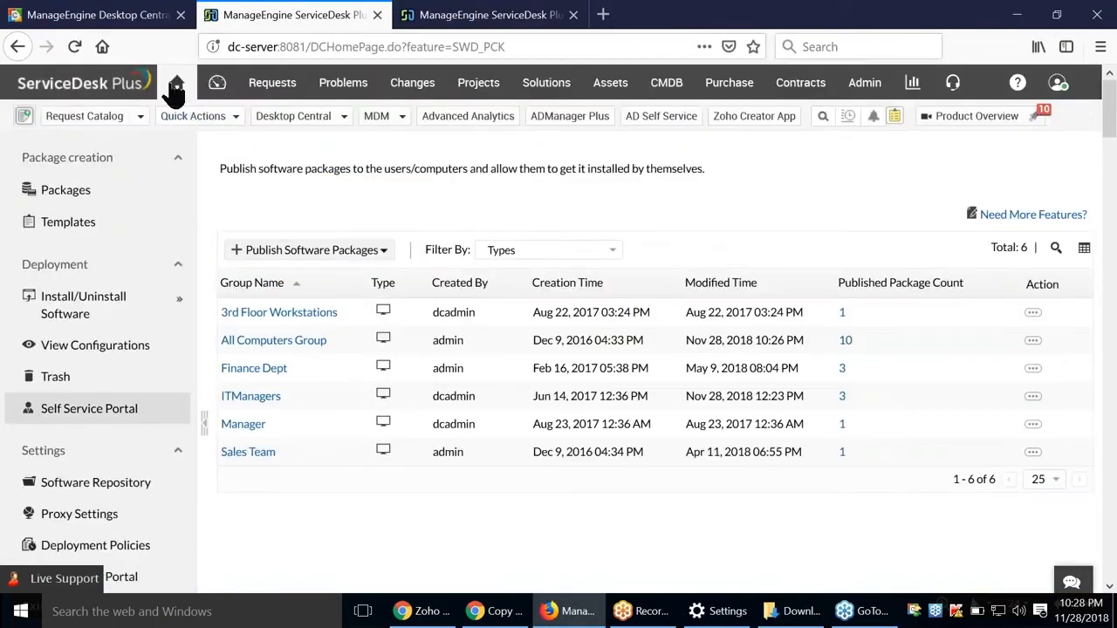
{"action": "left_click", "coordinate": [188, 81]}
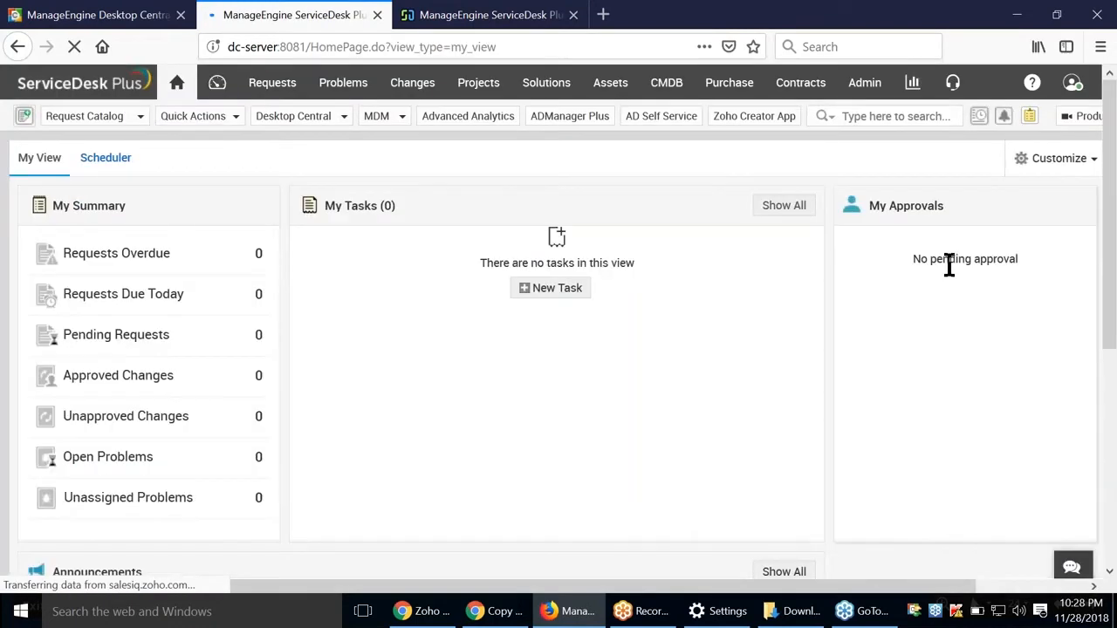
{"action": "left_click", "coordinate": [282, 86]}
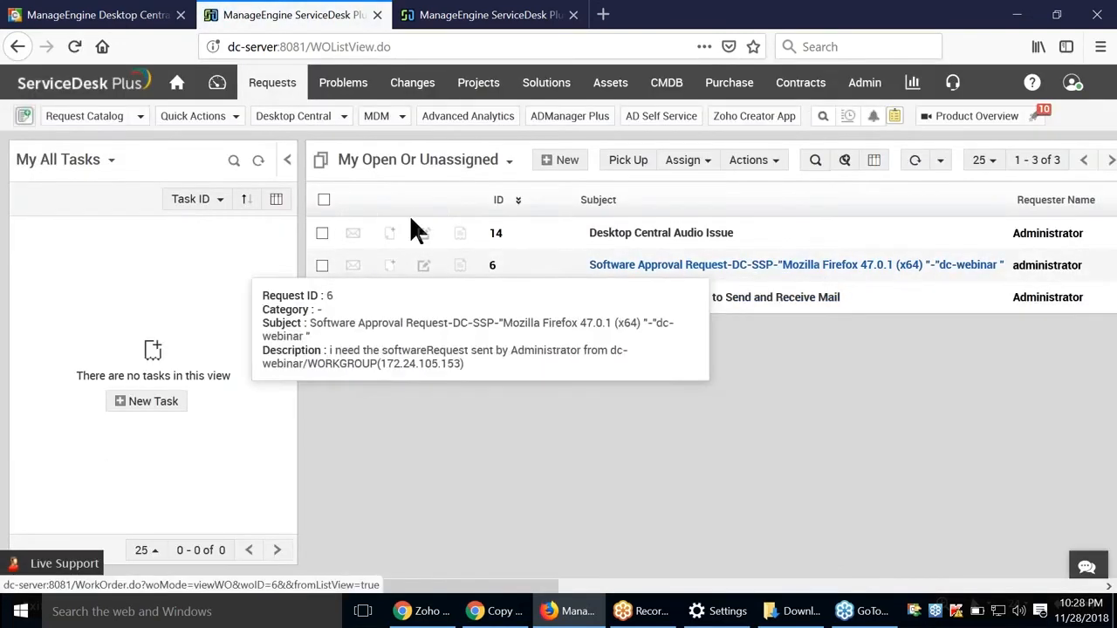
{"action": "left_click", "coordinate": [696, 266]}
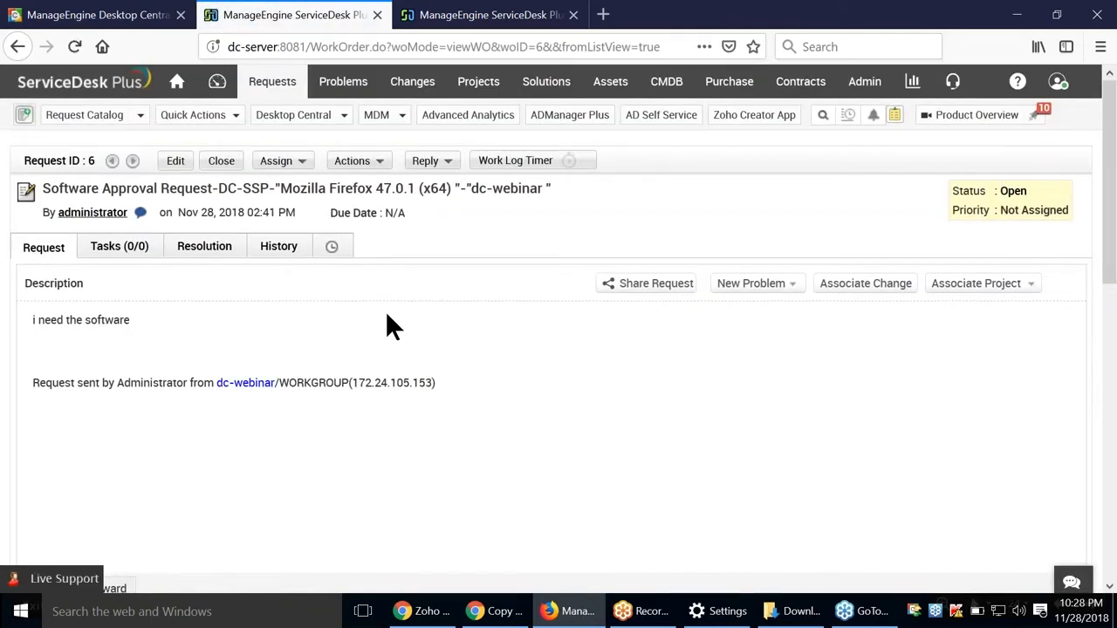
{"action": "scroll", "coordinate": [387, 316], "scroll_direction": "down", "scroll_amount": 6}
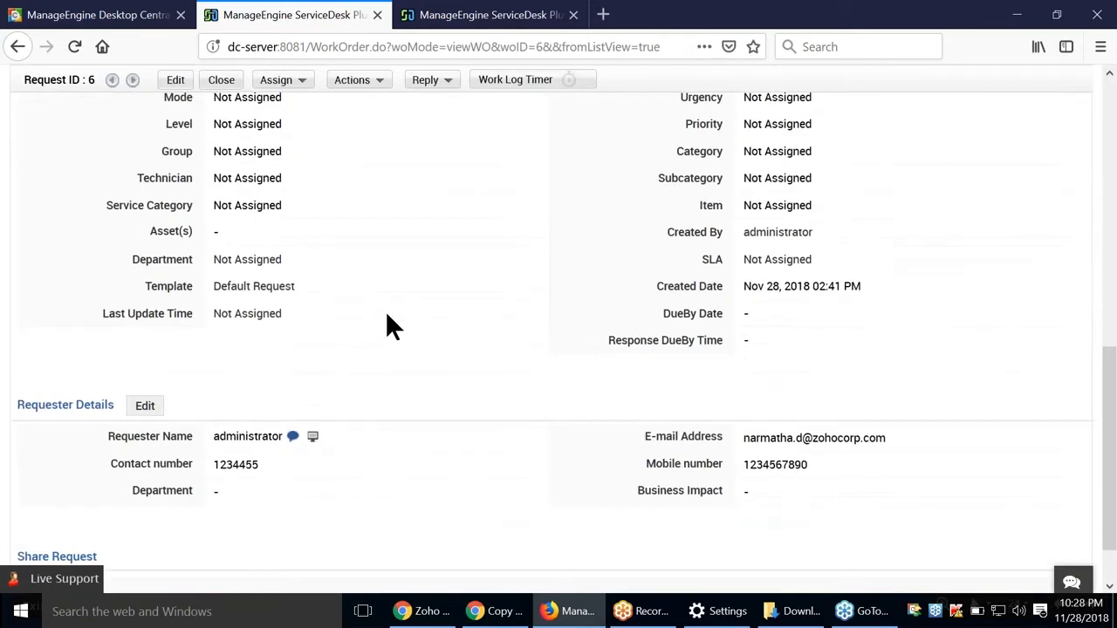
{"action": "scroll", "coordinate": [386, 310], "scroll_direction": "up", "scroll_amount": 8}
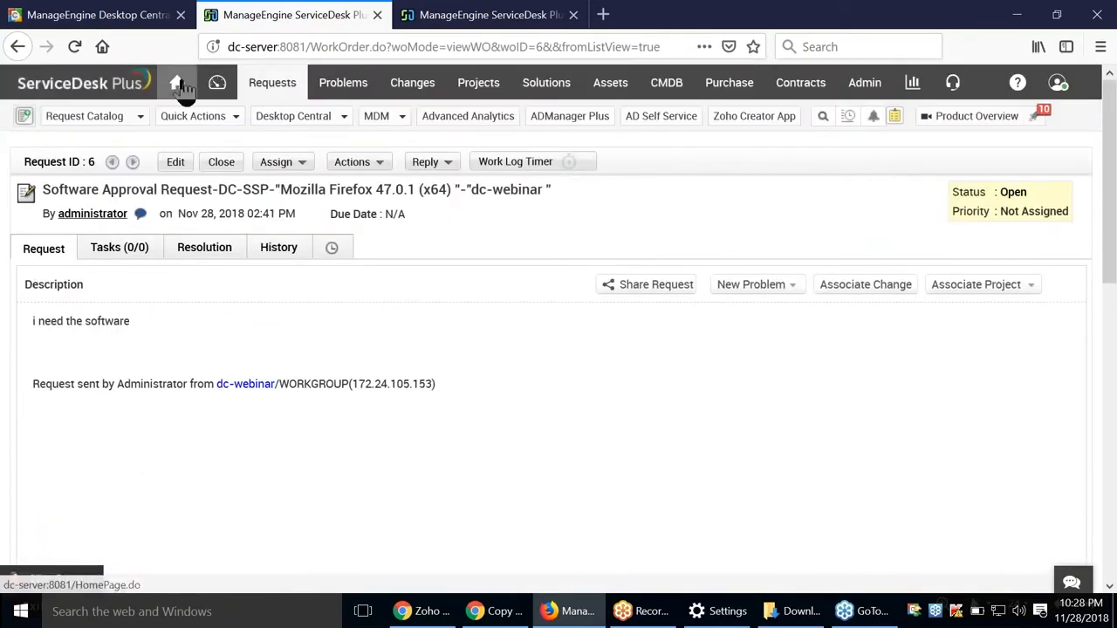
{"action": "left_click", "coordinate": [179, 84]}
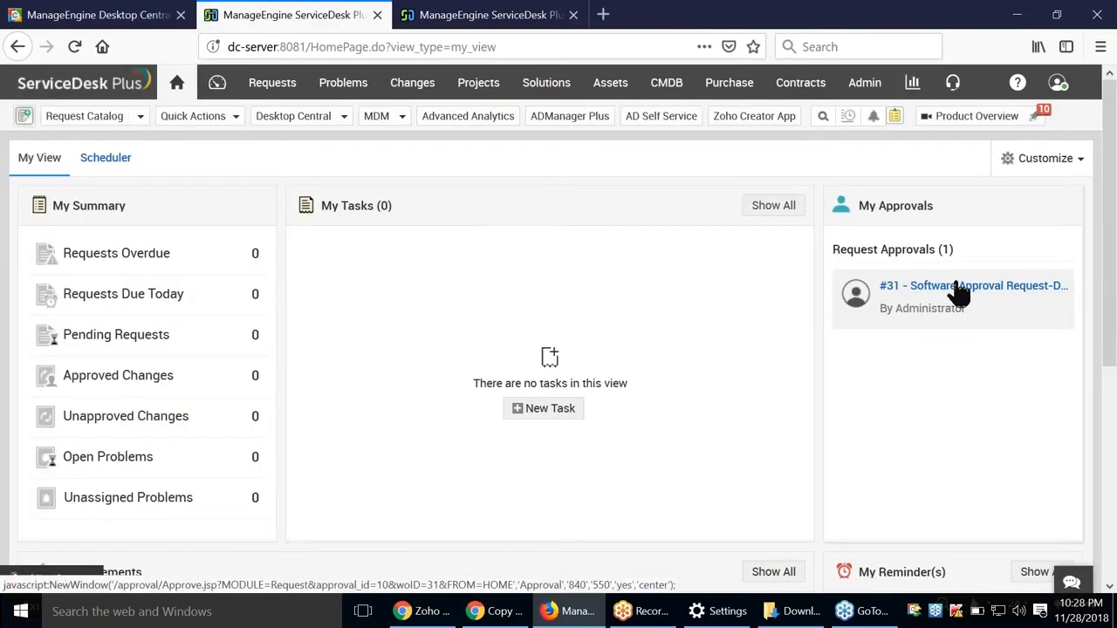
Step: Examine the Approve, Reject and Comments options of software approval request #31, close them without saving, and reopen the approval
{"action": "left_click", "coordinate": [958, 288]}
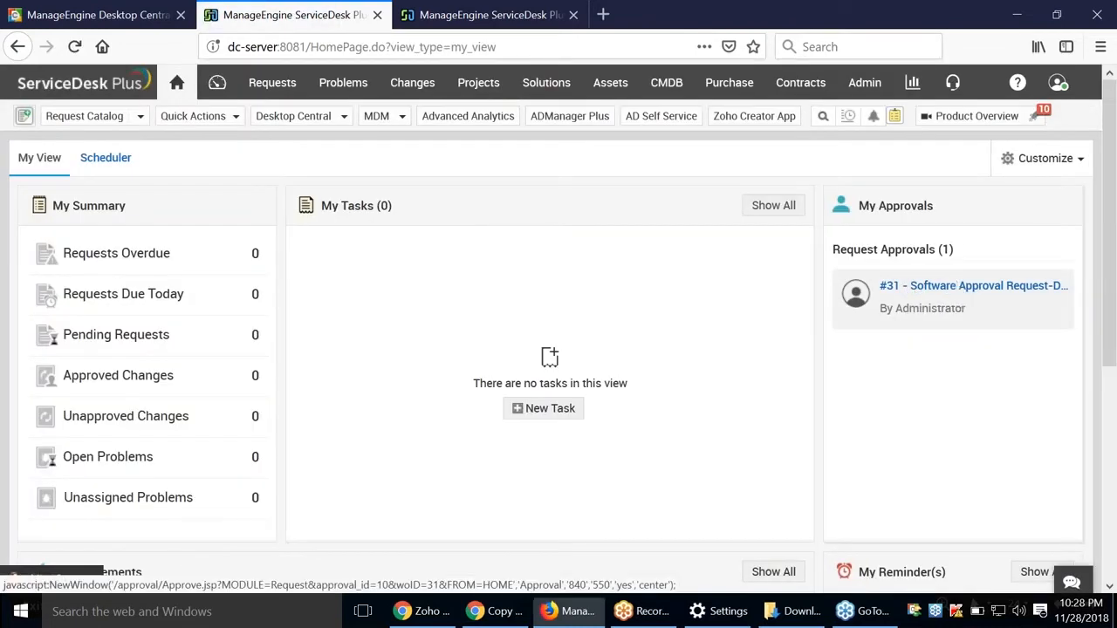
{"action": "left_click", "coordinate": [325, 170]}
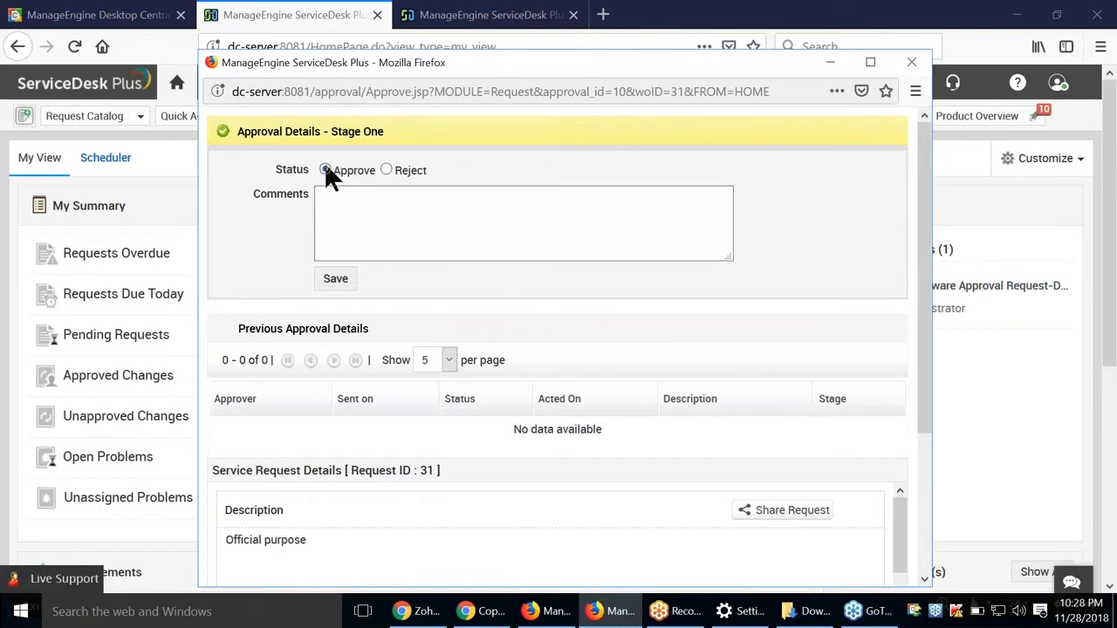
{"action": "left_click", "coordinate": [387, 170]}
{"action": "left_click", "coordinate": [367, 225]}
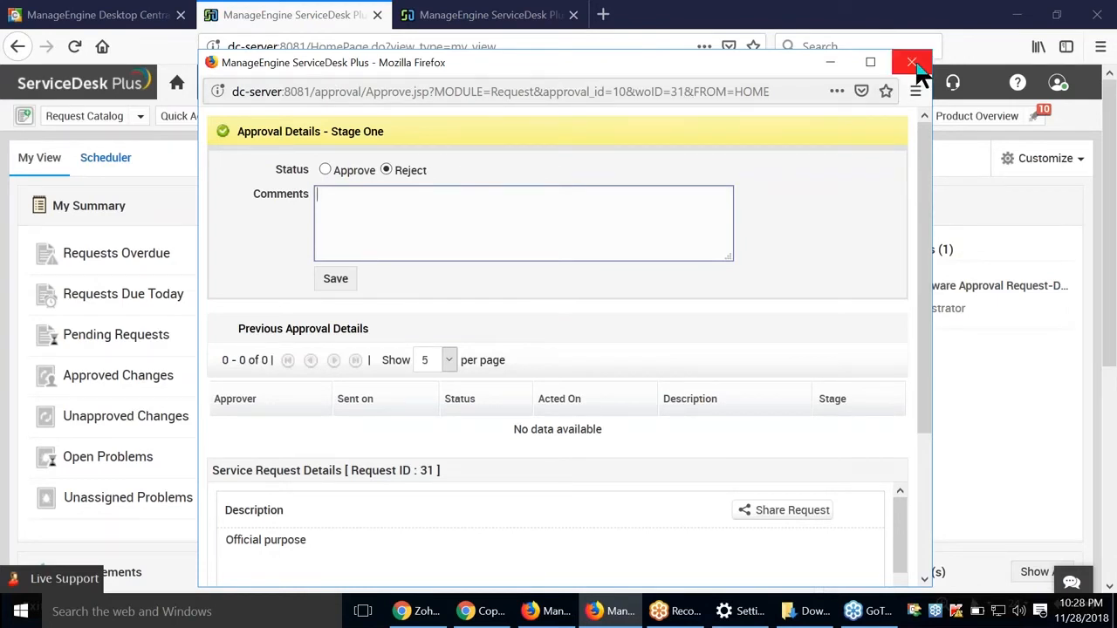
{"action": "left_click", "coordinate": [916, 65]}
{"action": "left_click", "coordinate": [963, 288]}
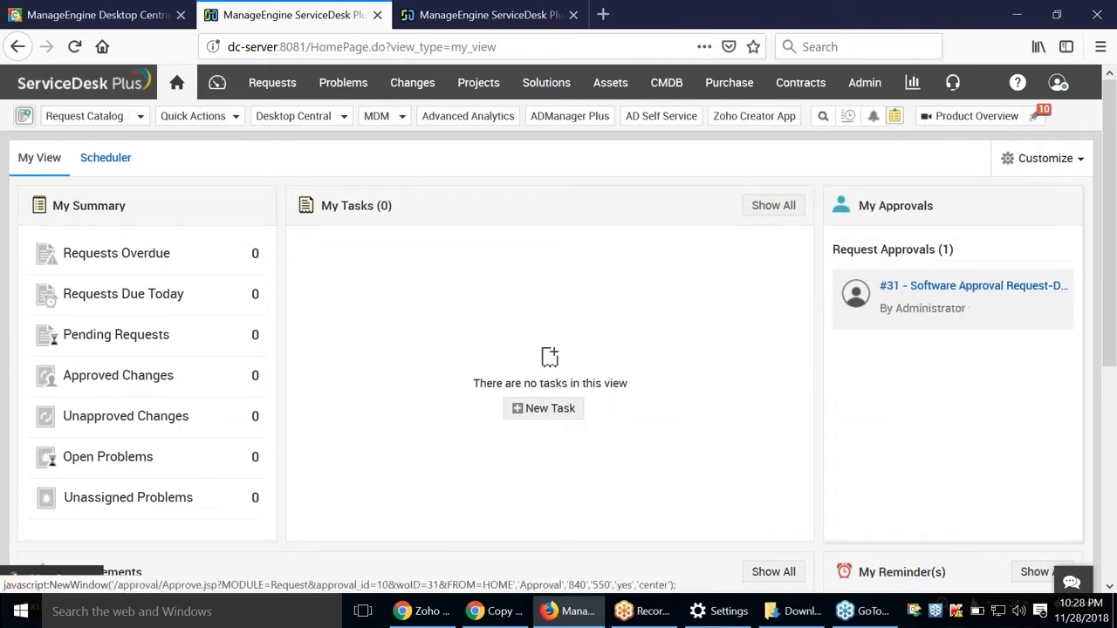
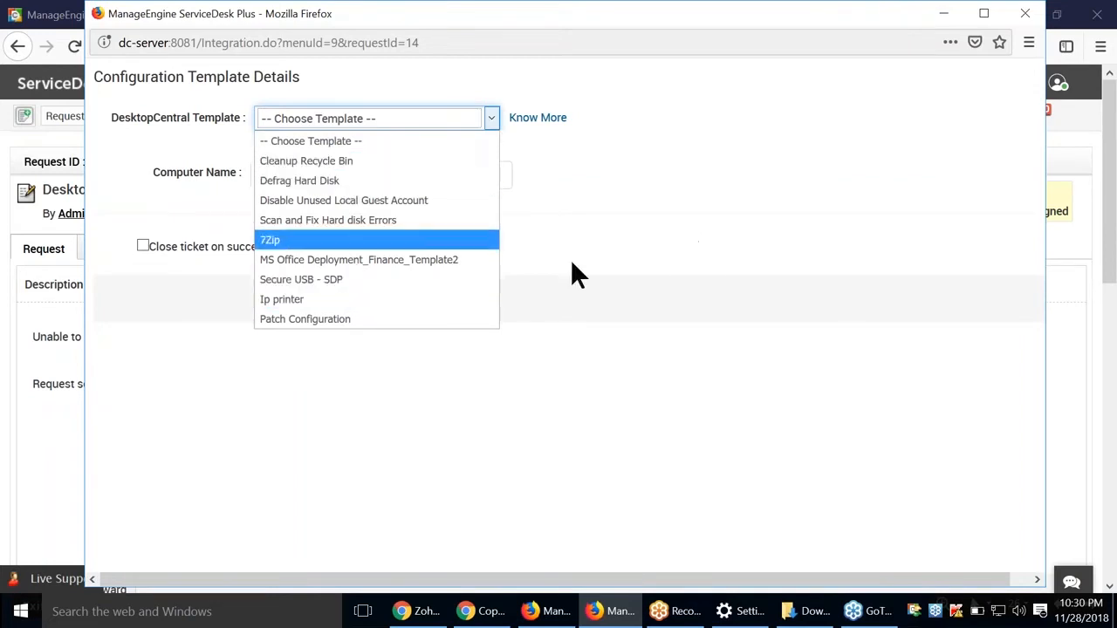
Step: Choose the Secure USB - SDP configuration template for the Desktop Central Audio Issue request, and close the template details without deploying
{"action": "left_click", "coordinate": [440, 280]}
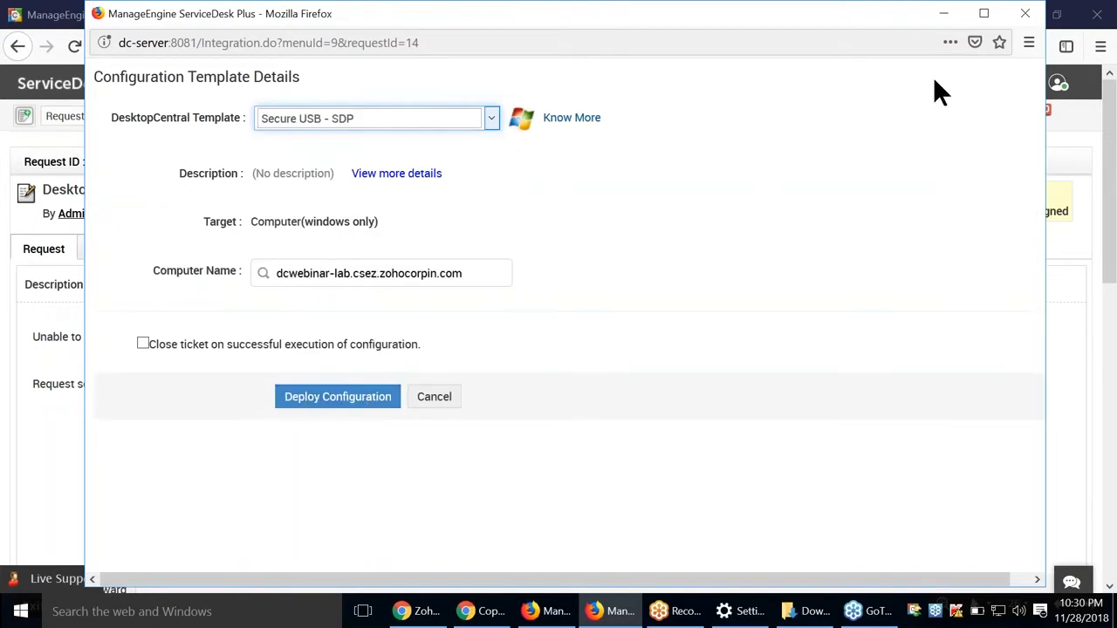
{"action": "left_click", "coordinate": [1035, 14]}
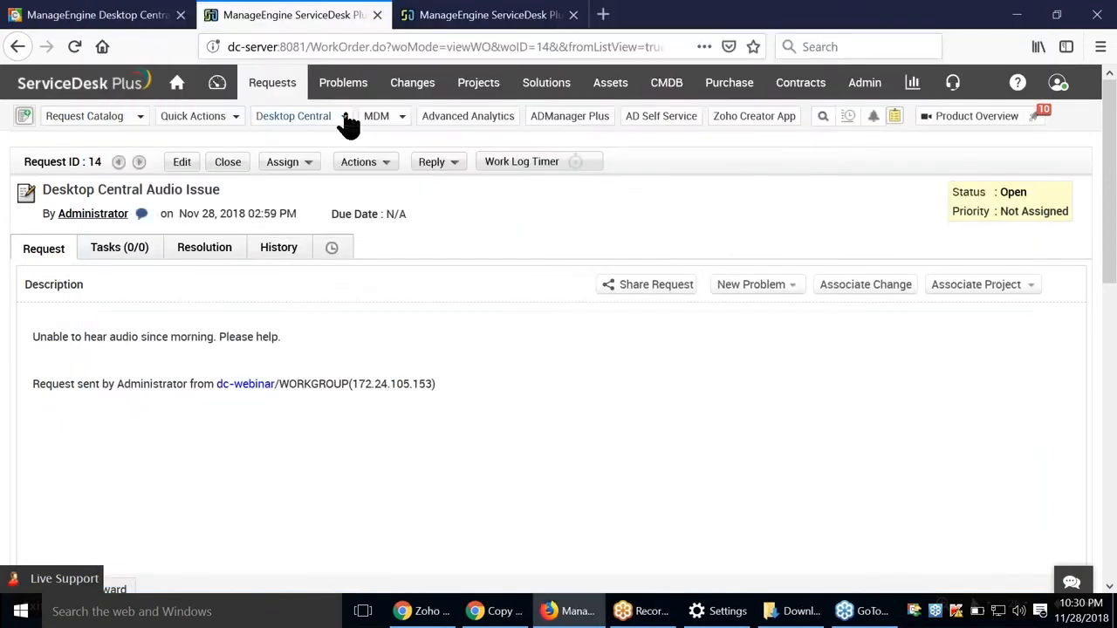
Step: Open Desktop Central's Add Configuration page and look over the available Windows configurations
{"action": "left_click", "coordinate": [345, 125]}
{"action": "mouse_move", "coordinate": [370, 210]}
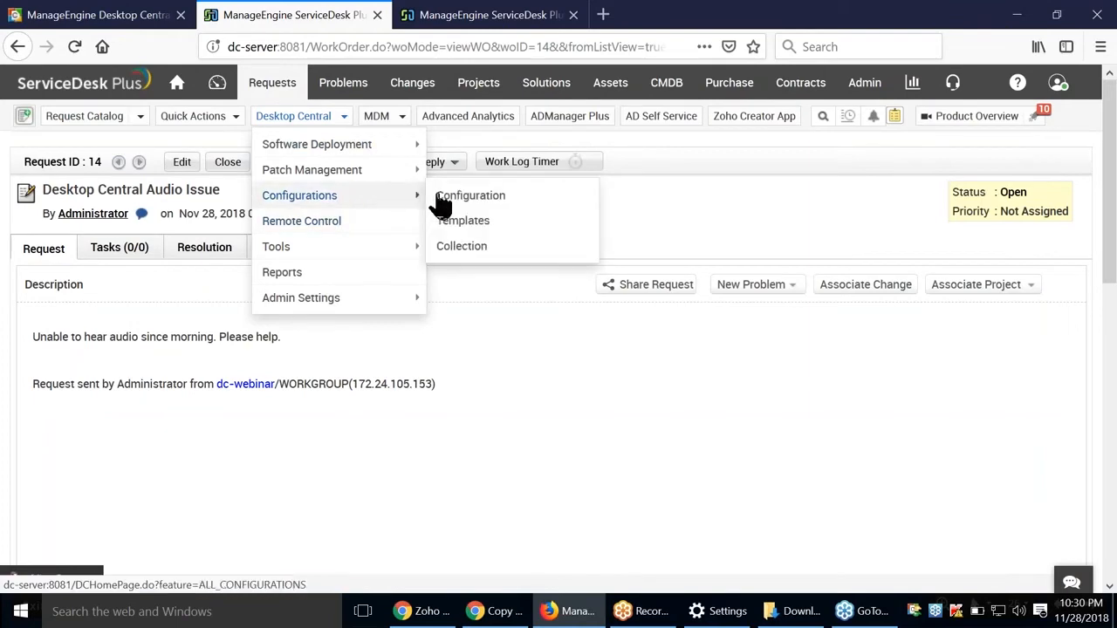
{"action": "left_click", "coordinate": [468, 198]}
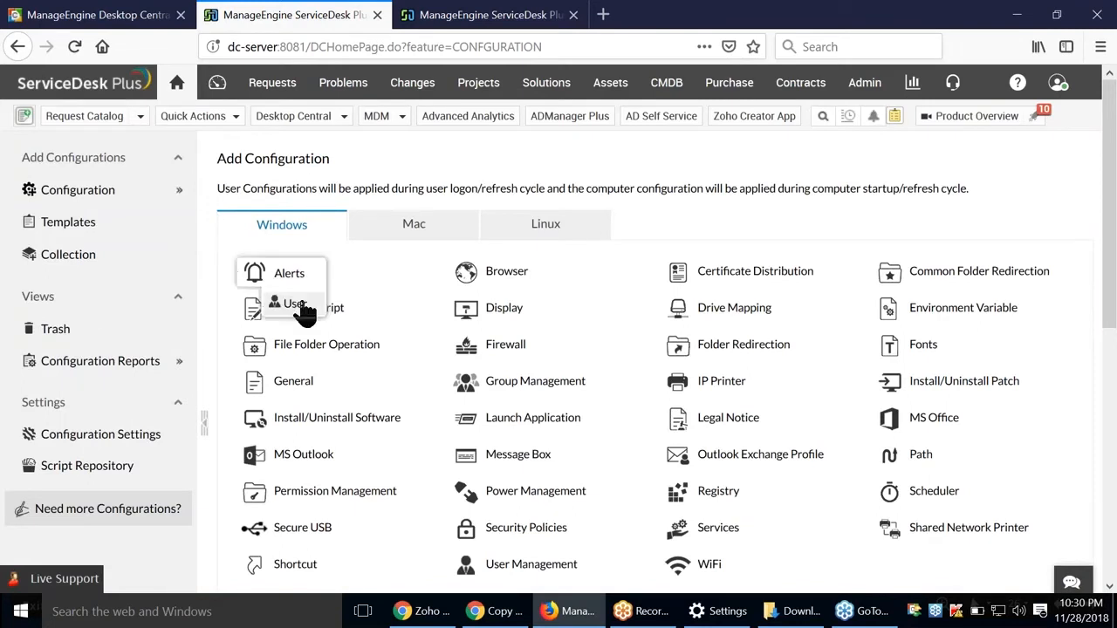
{"action": "mouse_move", "coordinate": [522, 295]}
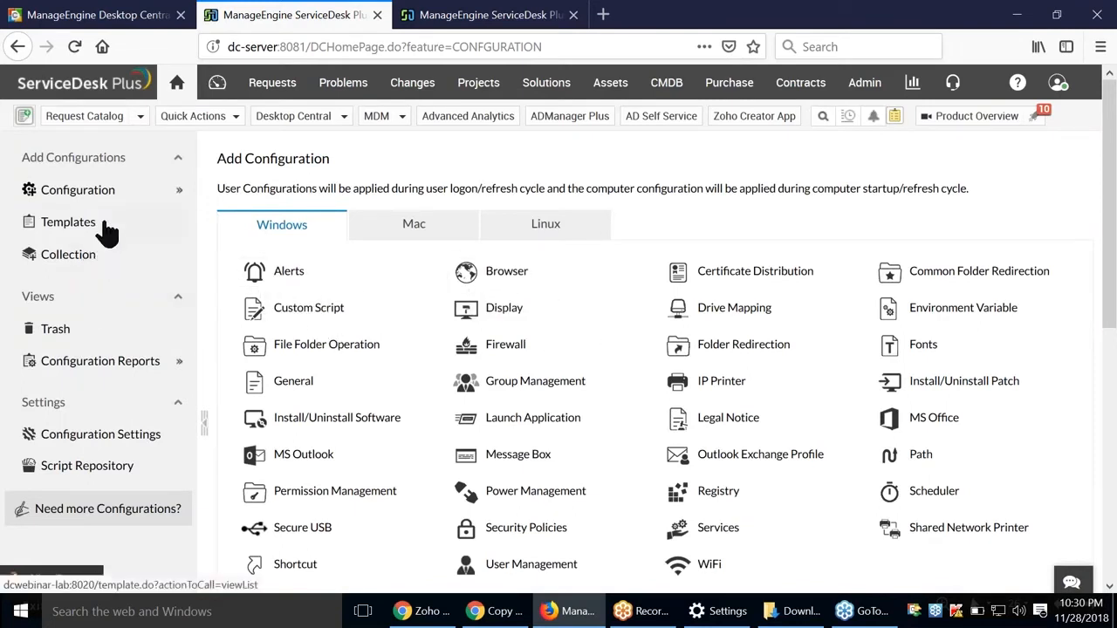
Step: View the predefined Auto-Locking PCs template's registry details and return to the Windows configurations
{"action": "left_click", "coordinate": [104, 229]}
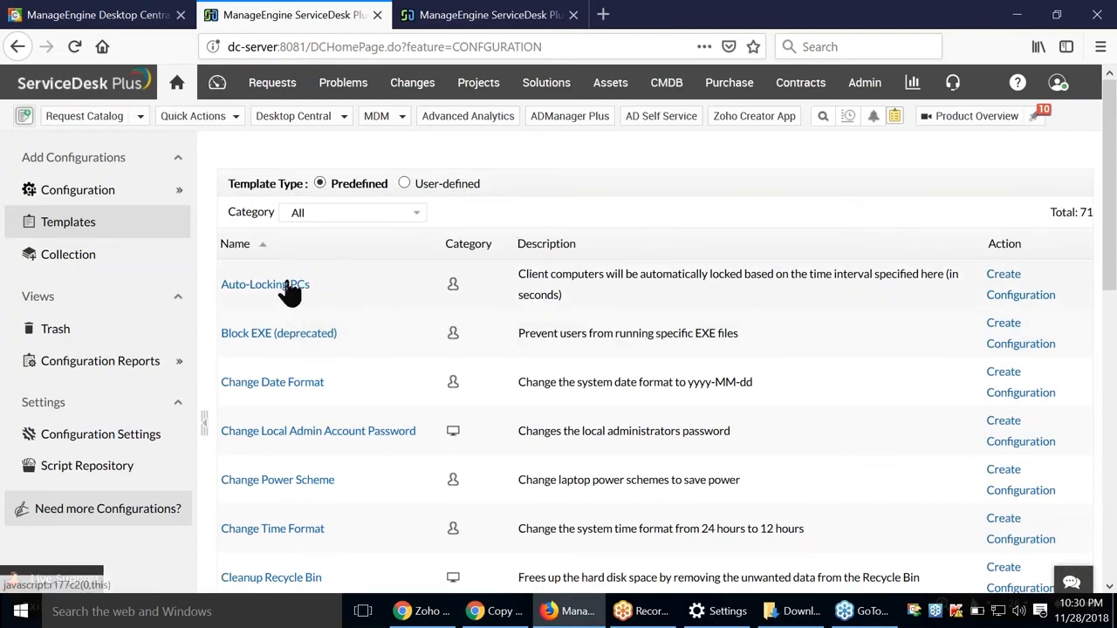
{"action": "left_click", "coordinate": [288, 293]}
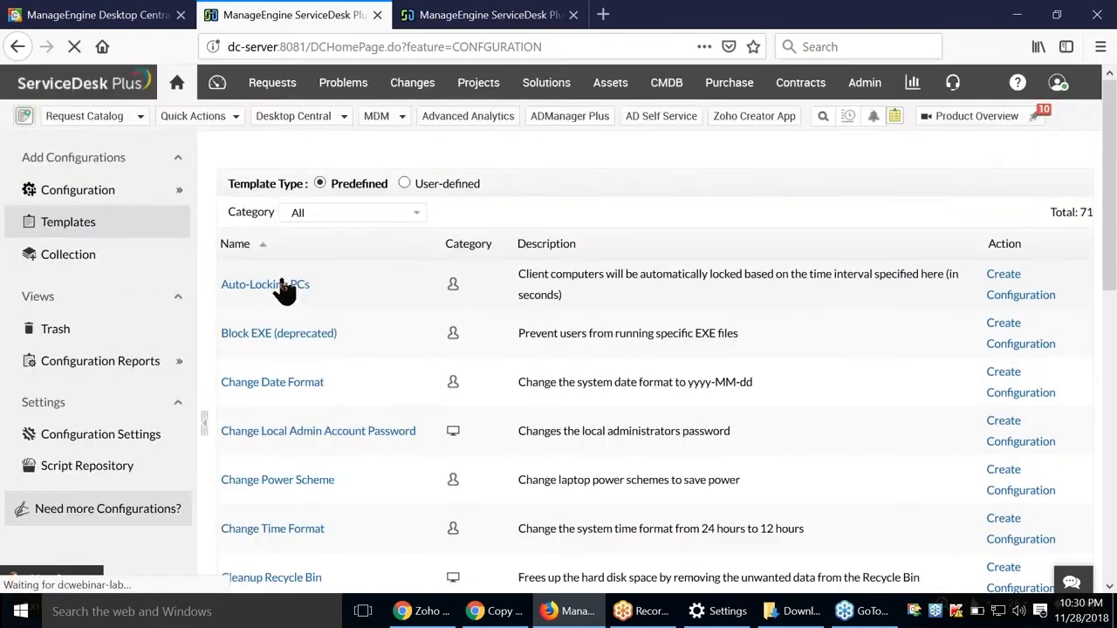
{"action": "mouse_move", "coordinate": [104, 192]}
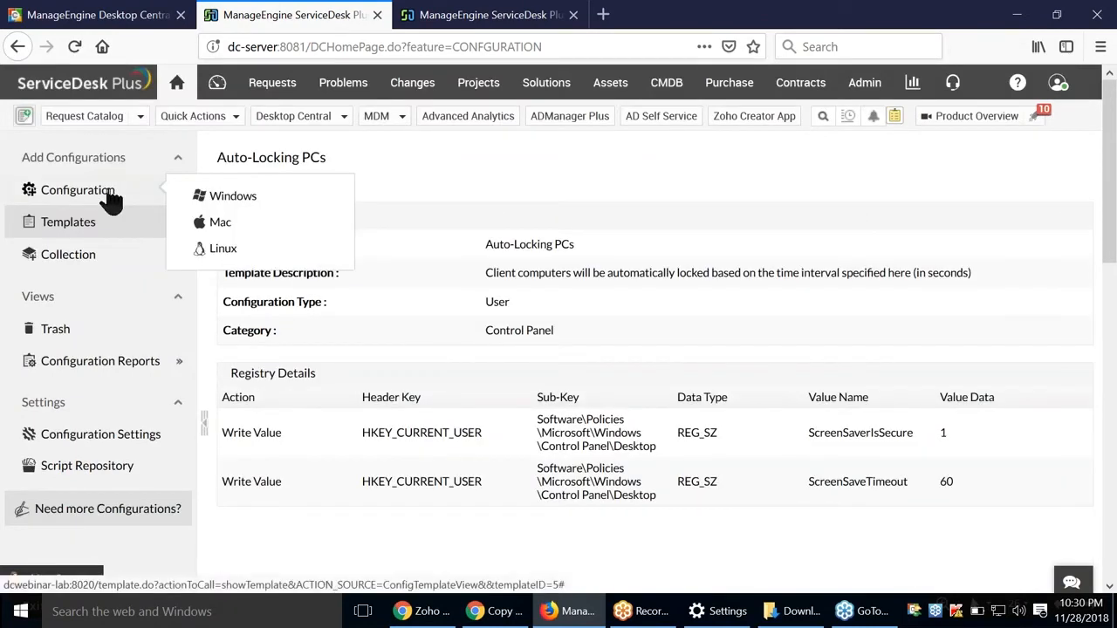
{"action": "left_click", "coordinate": [252, 203]}
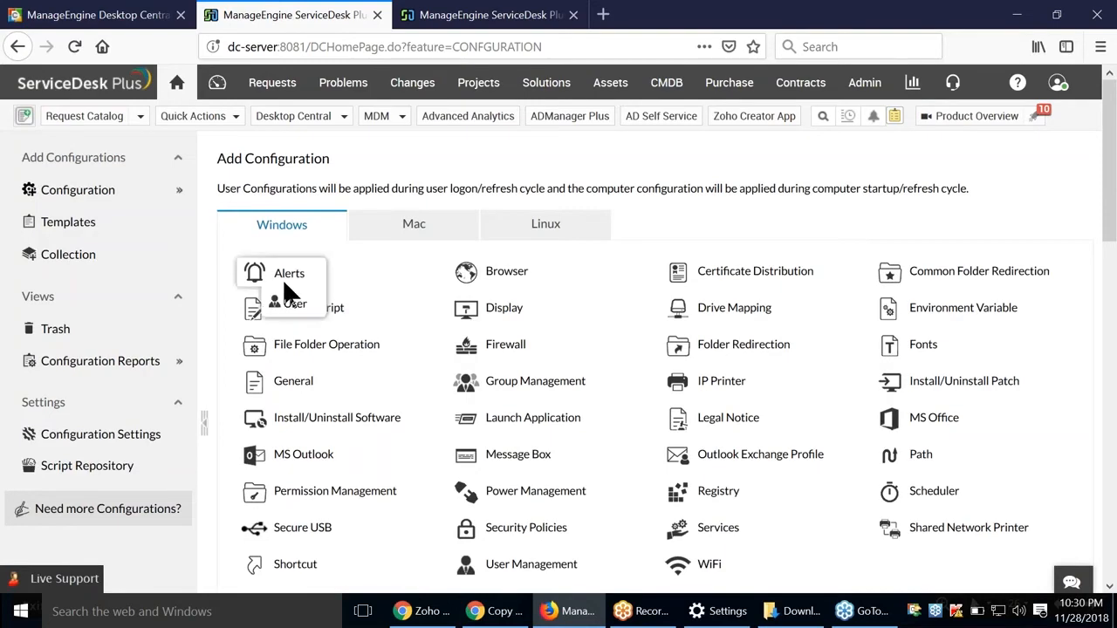
Step: Look over the Windows user Alerts configuration form, including its target and execution settings, and return to the home page without deploying
{"action": "left_click", "coordinate": [309, 307]}
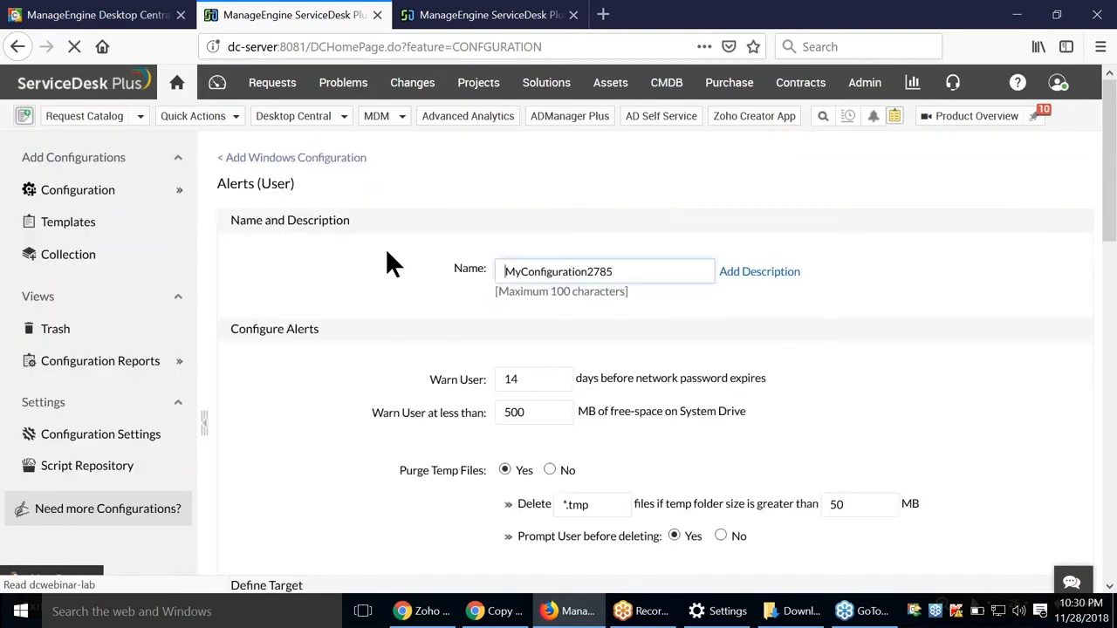
{"action": "scroll", "coordinate": [387, 253], "scroll_direction": "down", "scroll_amount": 10}
{"action": "scroll", "coordinate": [387, 253], "scroll_direction": "up", "scroll_amount": 10}
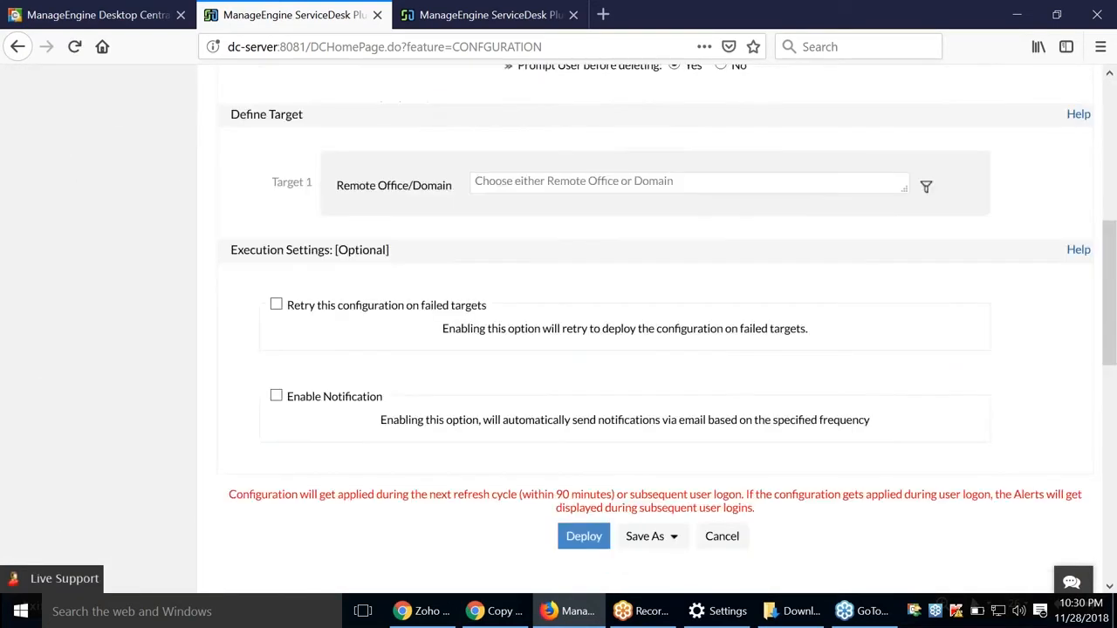
{"action": "left_click", "coordinate": [171, 79]}
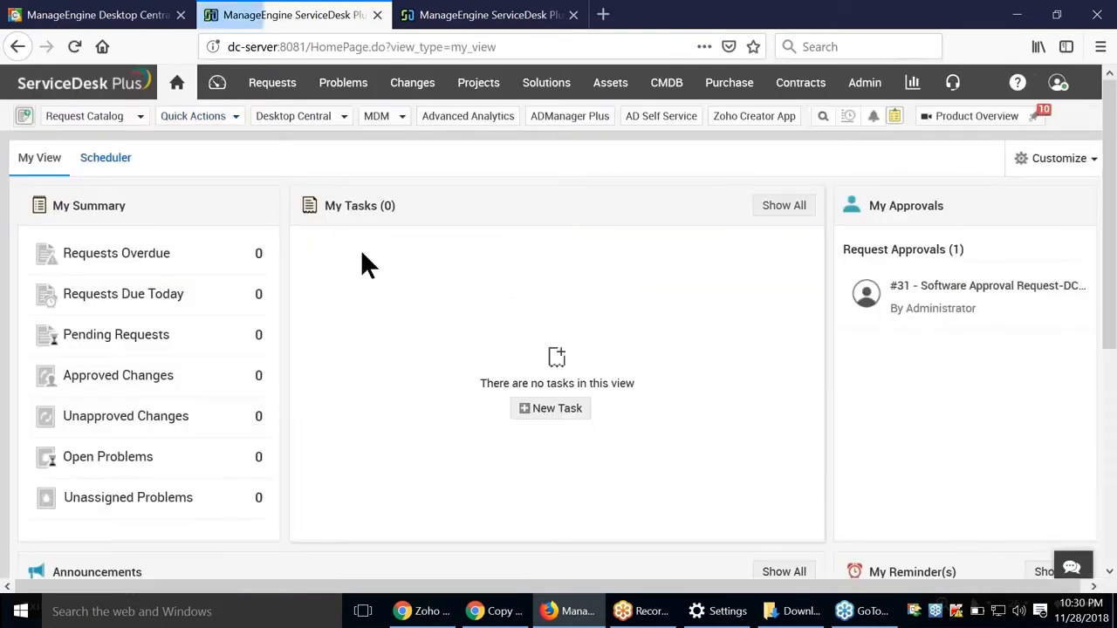
{"action": "key", "text": "alt+Tab"}
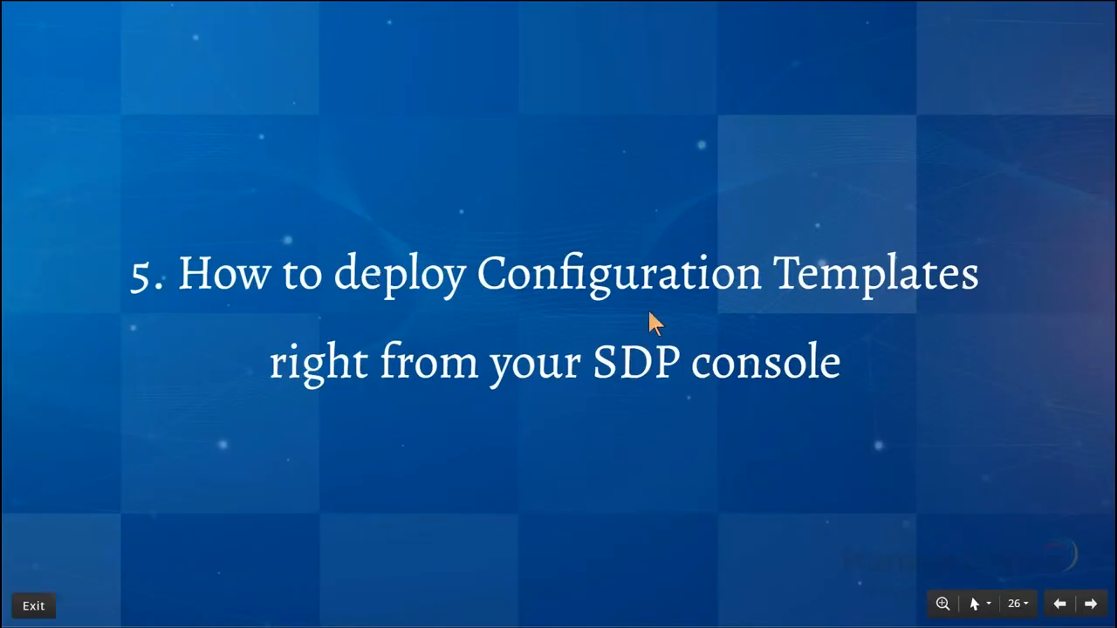
{"action": "key", "text": "Right"}
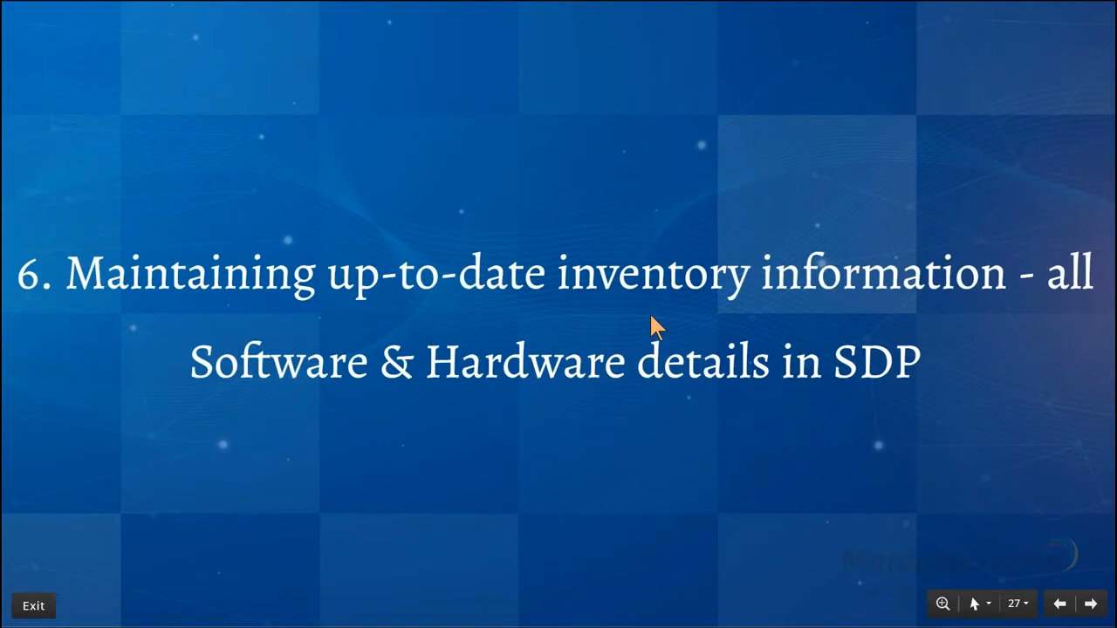
{"action": "key", "text": "alt+Tab"}
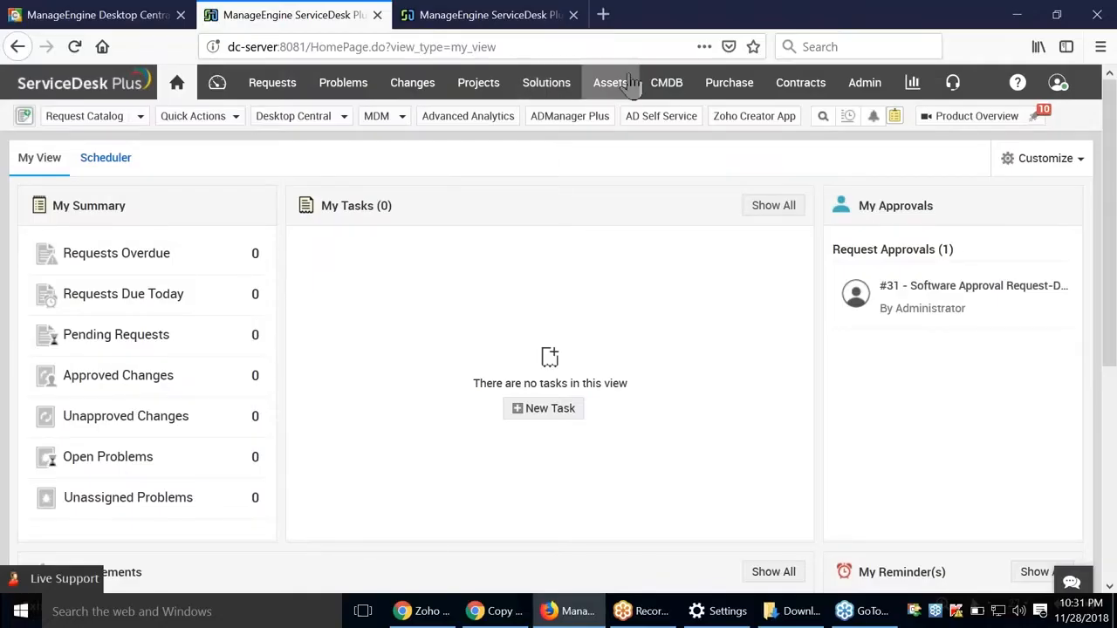
Step: From the detected workstations in Assets, view the hardware and installed software details of dcwebinar-lab
{"action": "left_click", "coordinate": [623, 84]}
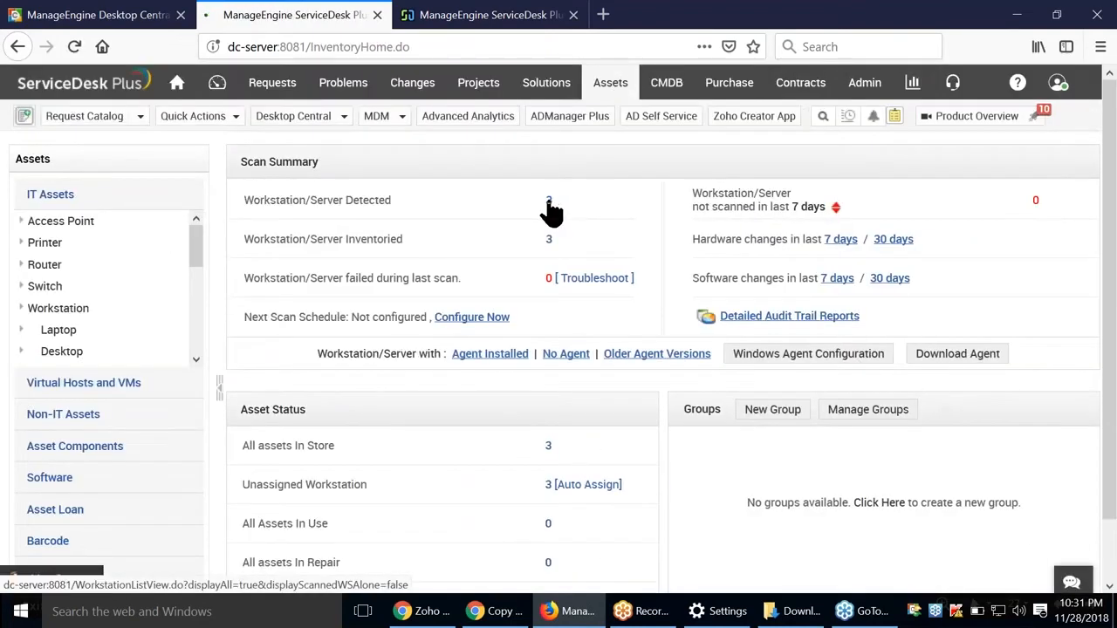
{"action": "left_click", "coordinate": [546, 210]}
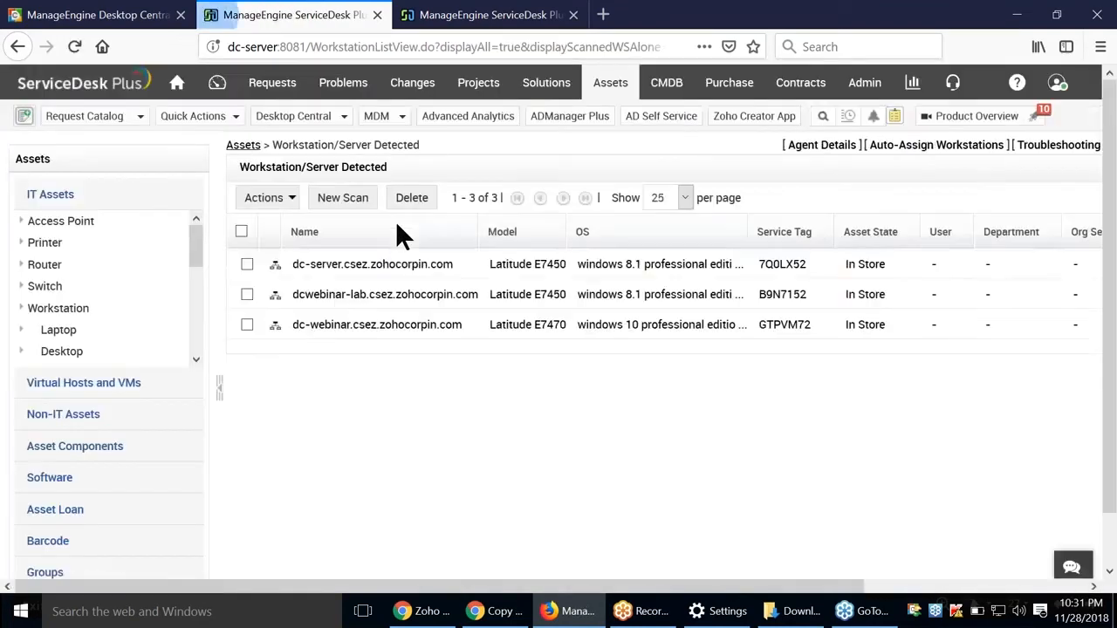
{"action": "left_click", "coordinate": [422, 297]}
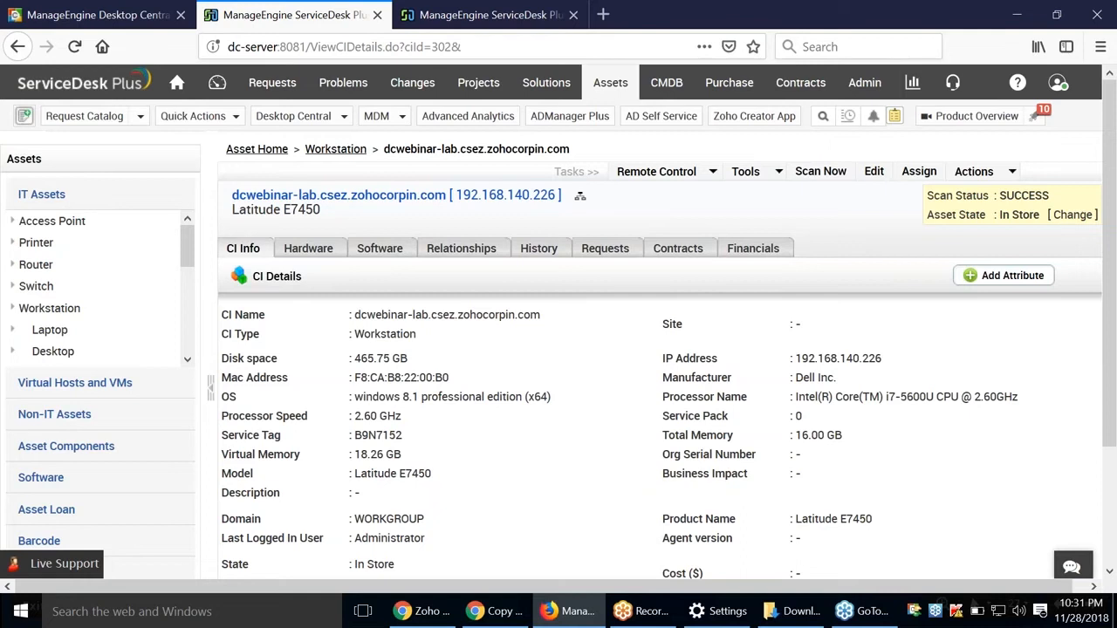
{"action": "left_click", "coordinate": [325, 253]}
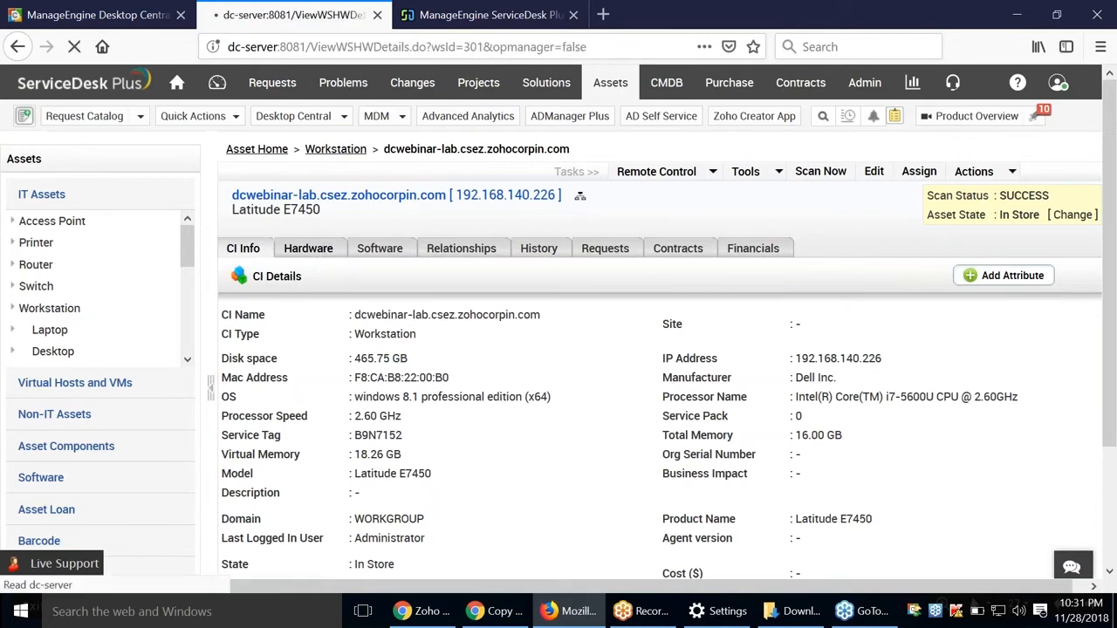
{"action": "left_click", "coordinate": [378, 248]}
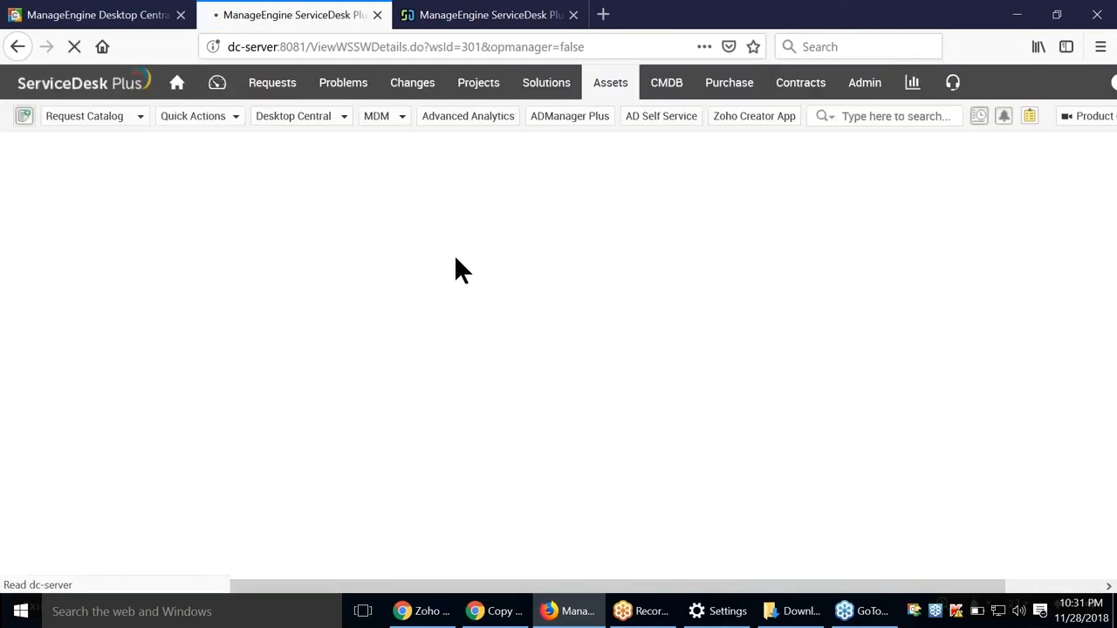
Step: Look through Desktop Central's report categories and the Active Directory computer reports, and return to the home page
{"action": "left_click", "coordinate": [342, 119]}
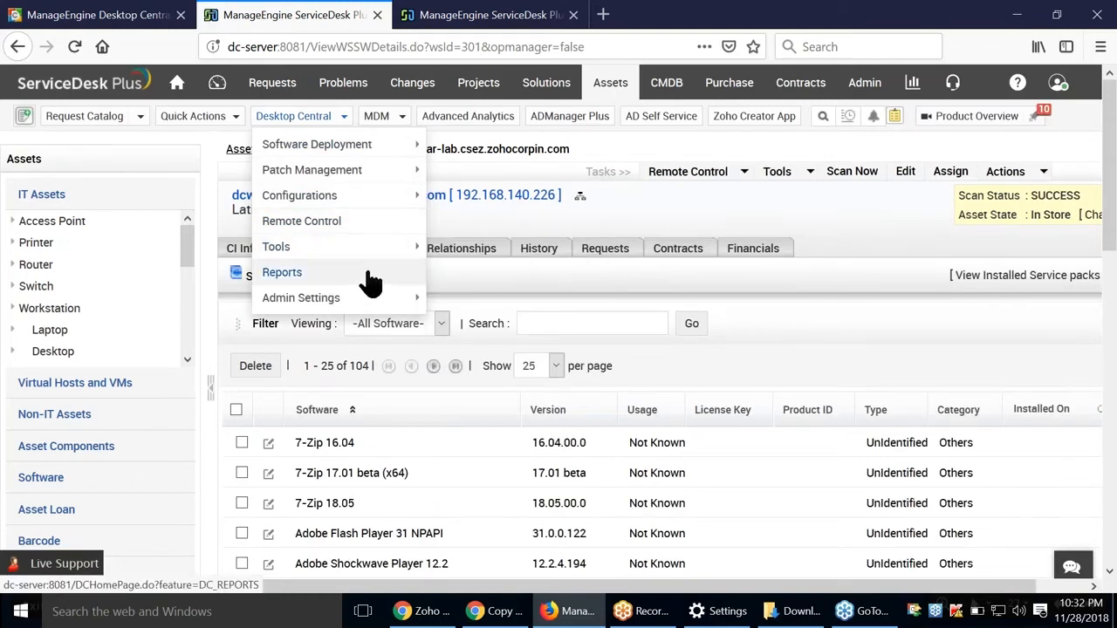
{"action": "left_click", "coordinate": [282, 272]}
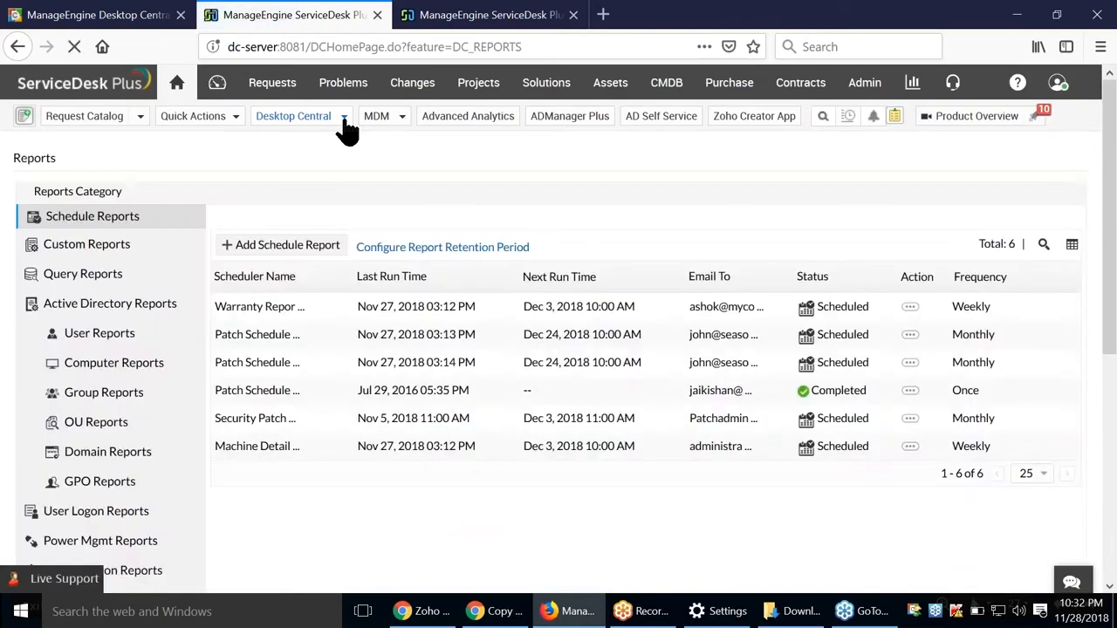
{"action": "left_click", "coordinate": [131, 372]}
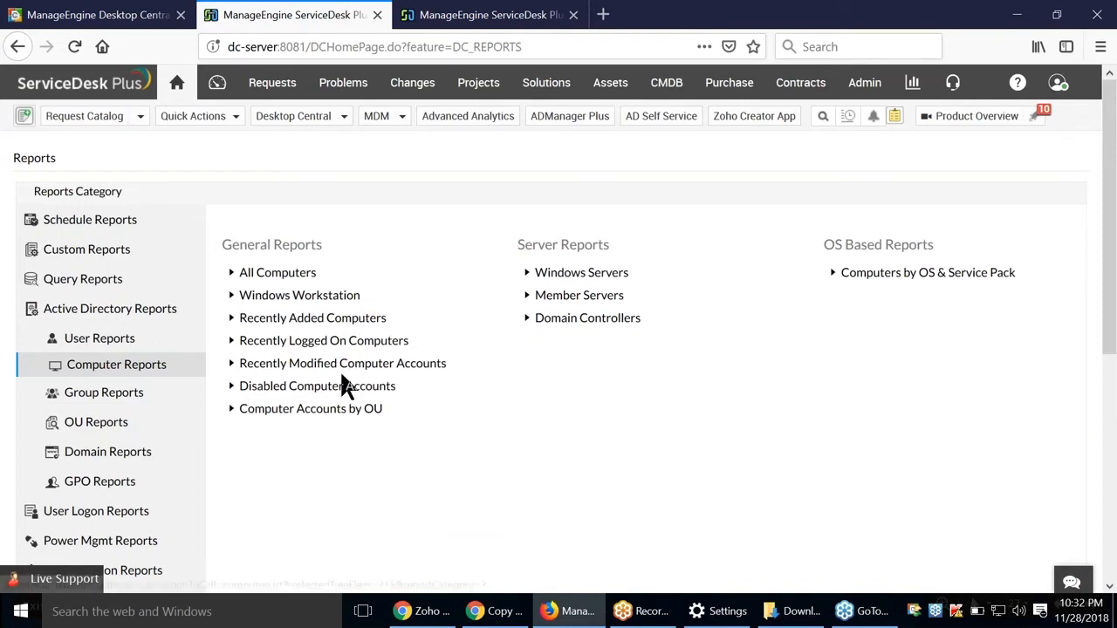
{"action": "scroll", "coordinate": [454, 382], "scroll_direction": "down", "scroll_amount": 2}
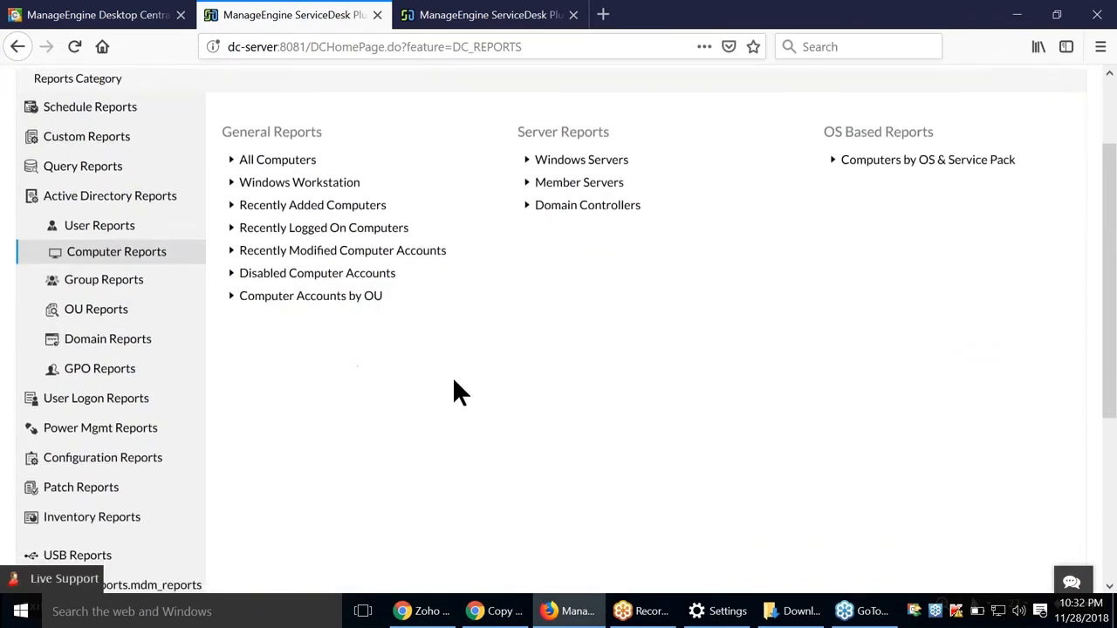
{"action": "scroll", "coordinate": [454, 381], "scroll_direction": "down", "scroll_amount": 2}
{"action": "scroll", "coordinate": [454, 381], "scroll_direction": "up", "scroll_amount": 4}
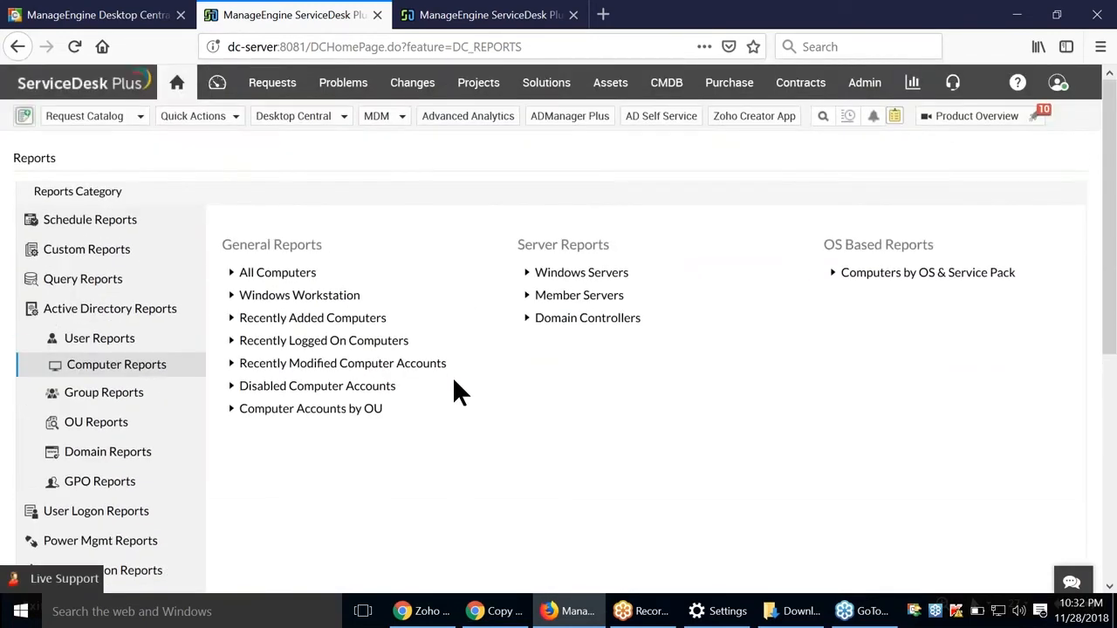
{"action": "left_click", "coordinate": [179, 87]}
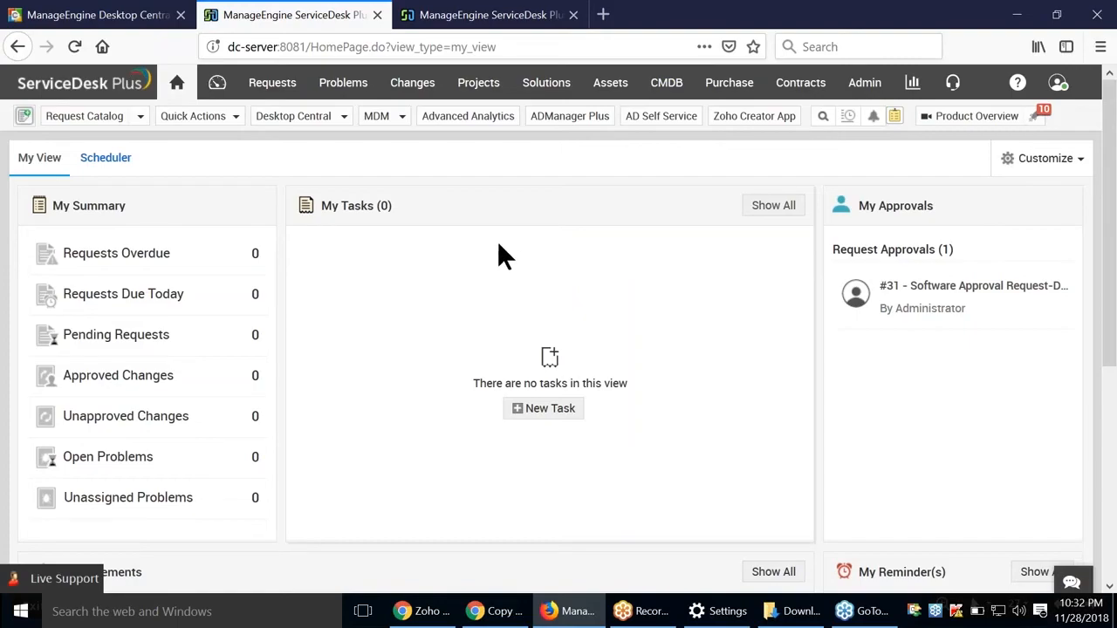
{"action": "key", "text": "alt+Tab"}
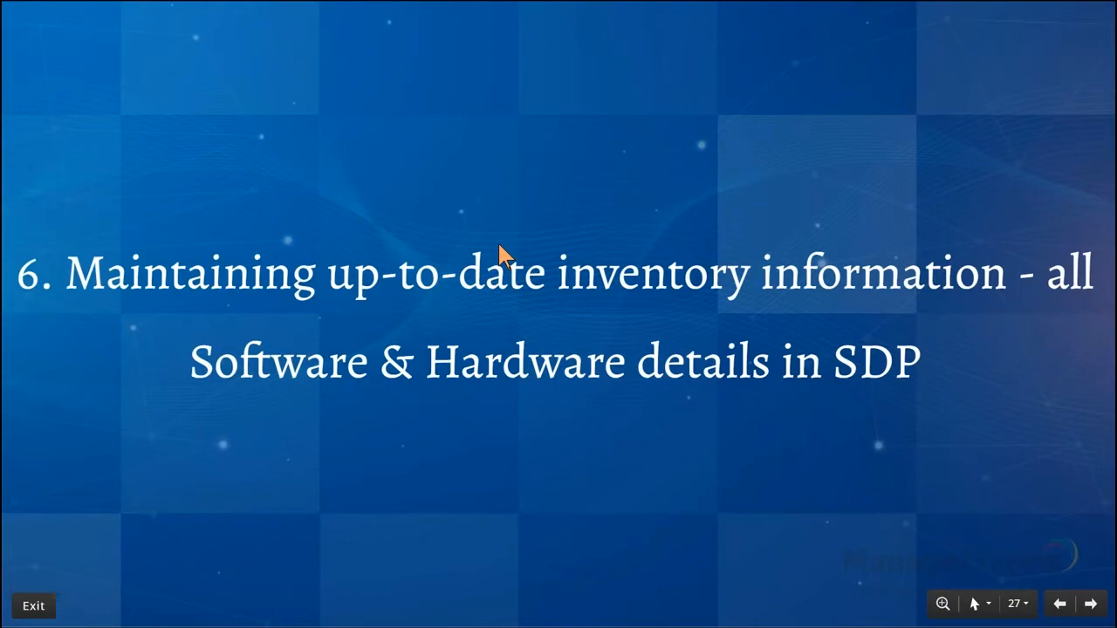
{"action": "key", "text": "Right"}
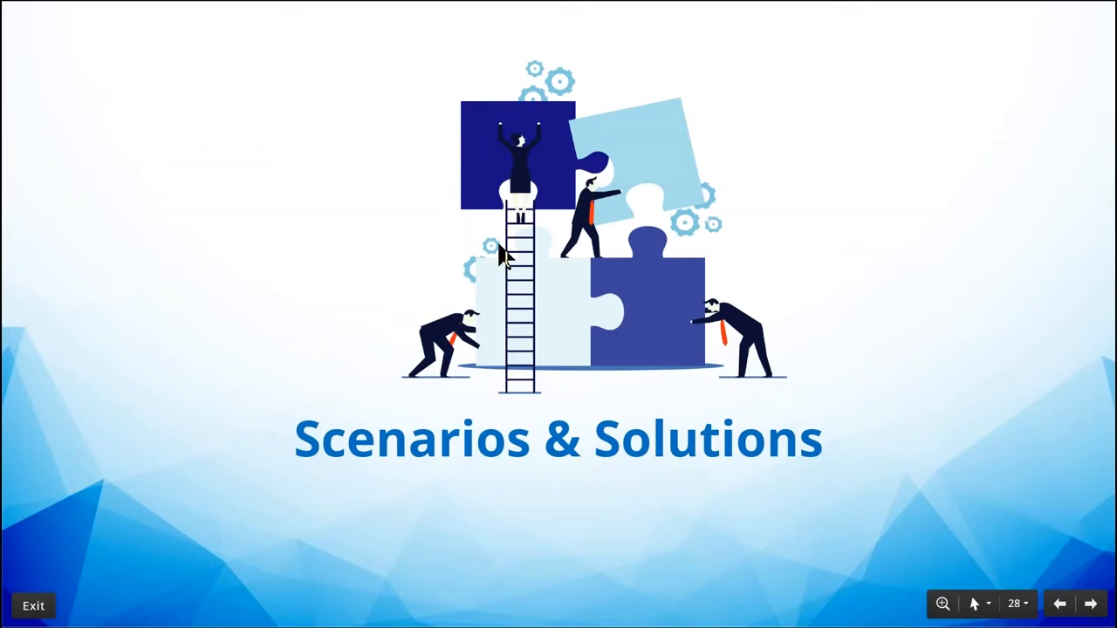
{"action": "key", "text": "Right"}
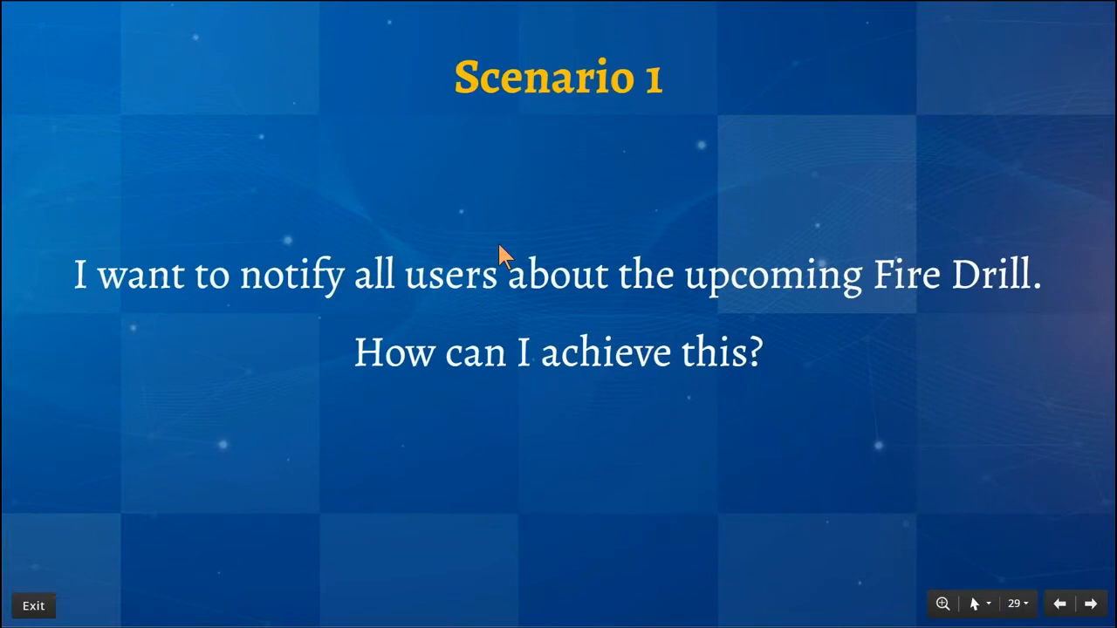
{"action": "key", "text": "alt+Tab"}
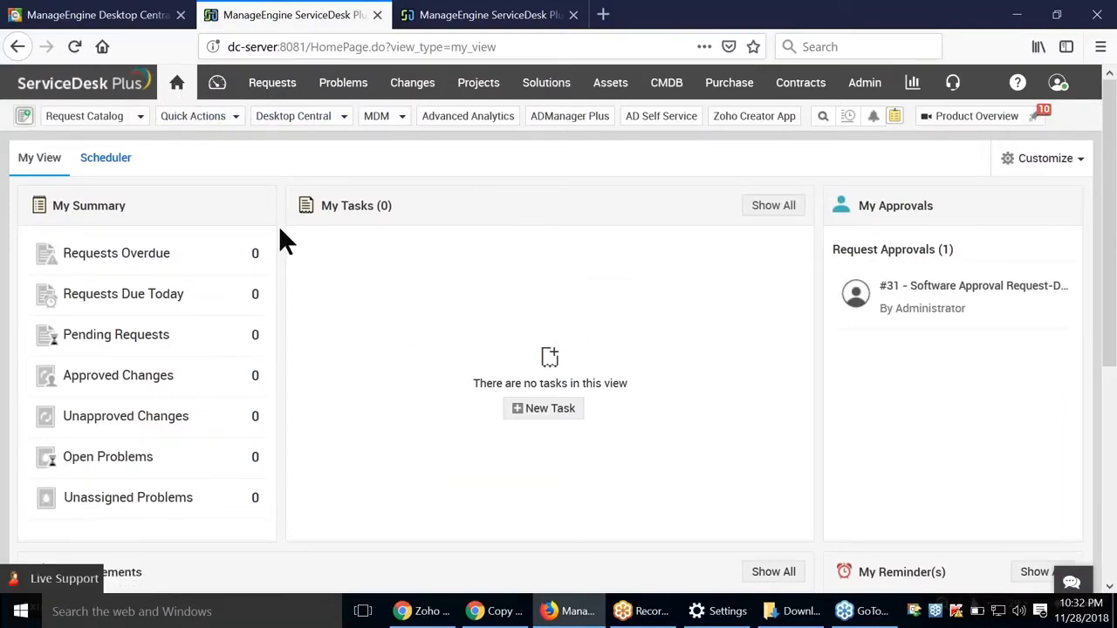
Step: Draft a new announcement titled "Fire Drill" with the content "There will be fire drill today"
{"action": "scroll", "coordinate": [279, 235], "scroll_direction": "down", "scroll_amount": 4}
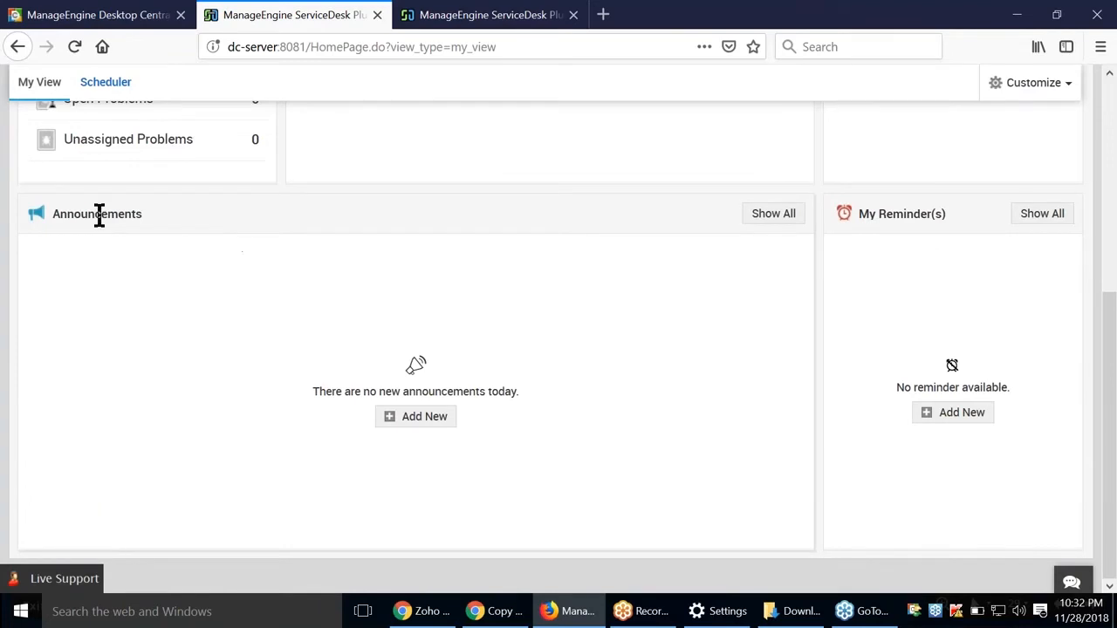
{"action": "left_click", "coordinate": [431, 425]}
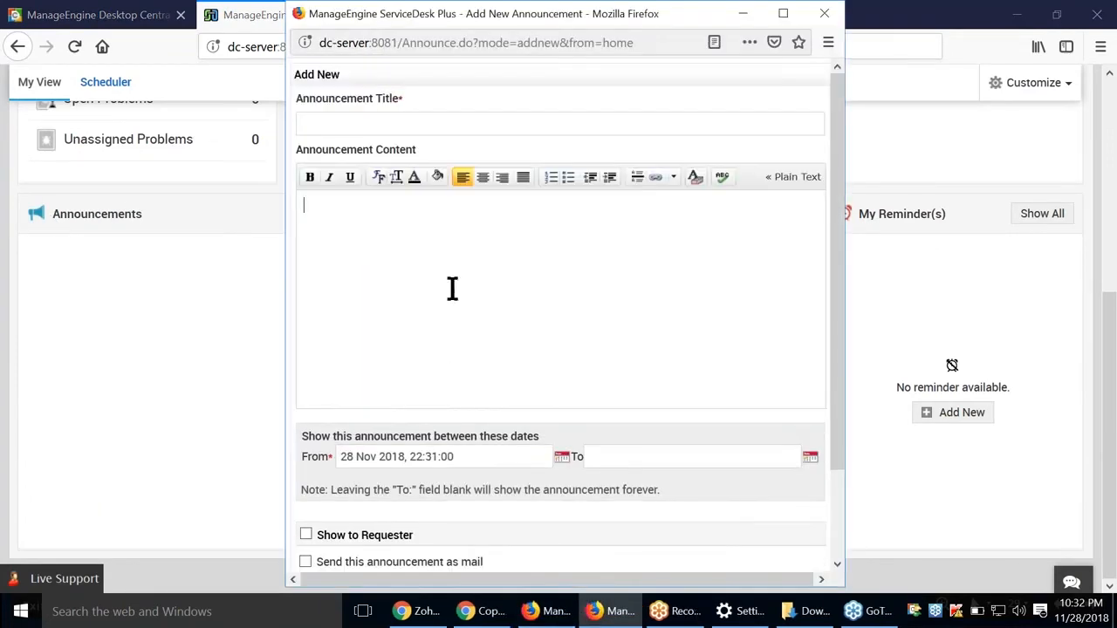
{"action": "left_click", "coordinate": [376, 130]}
{"action": "type", "text": "F"}
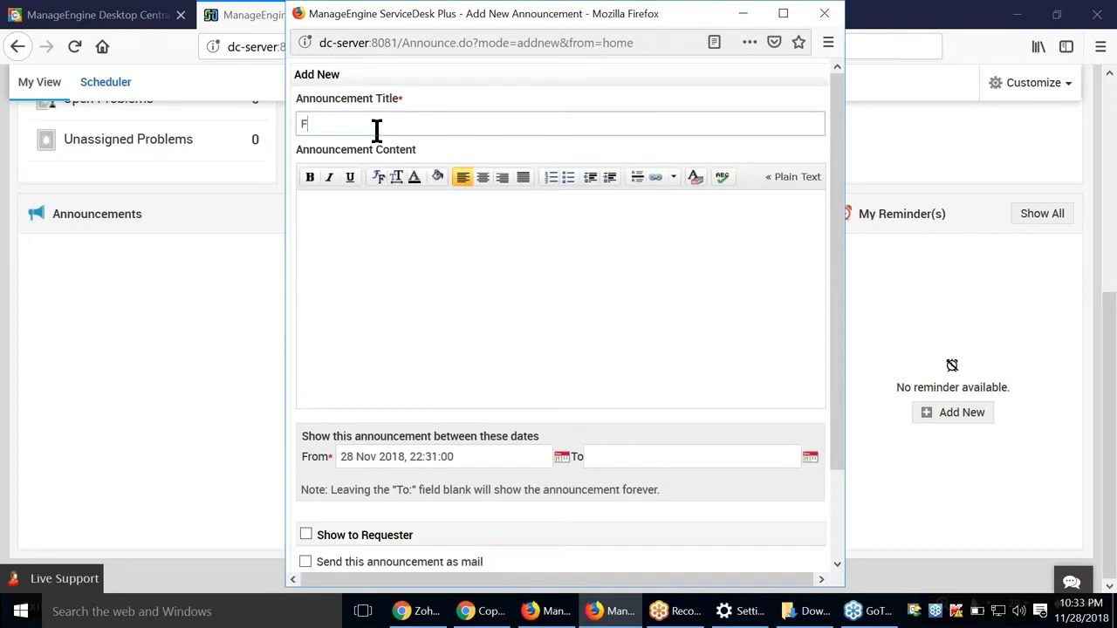
{"action": "type", "text": "ire Drill"}
{"action": "key", "text": "Tab"}
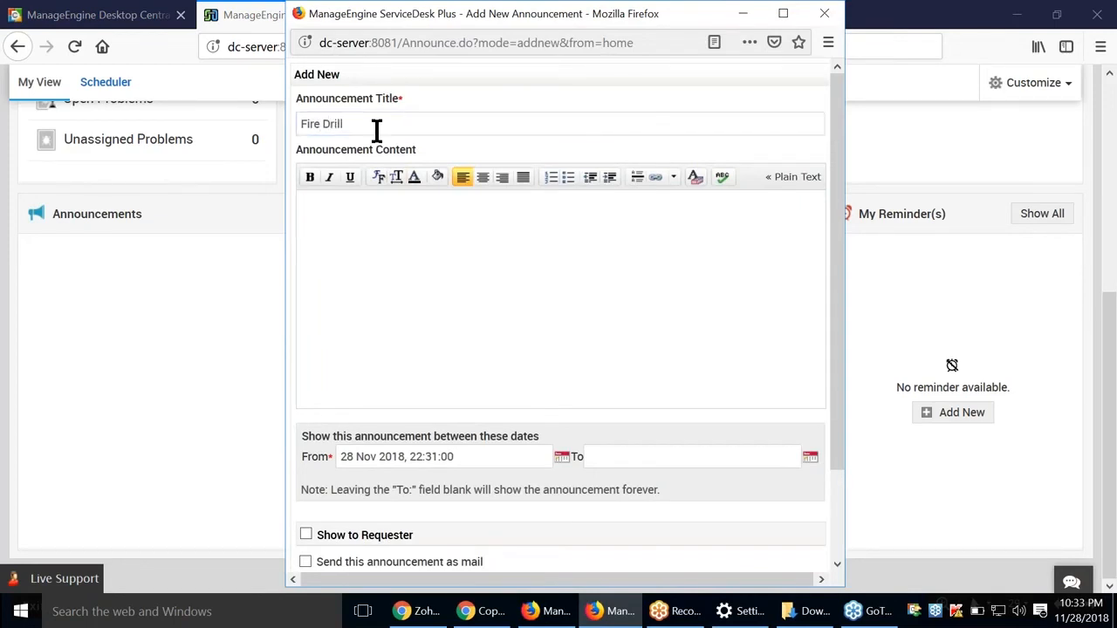
{"action": "type", "text": "There will be fire drill today"}
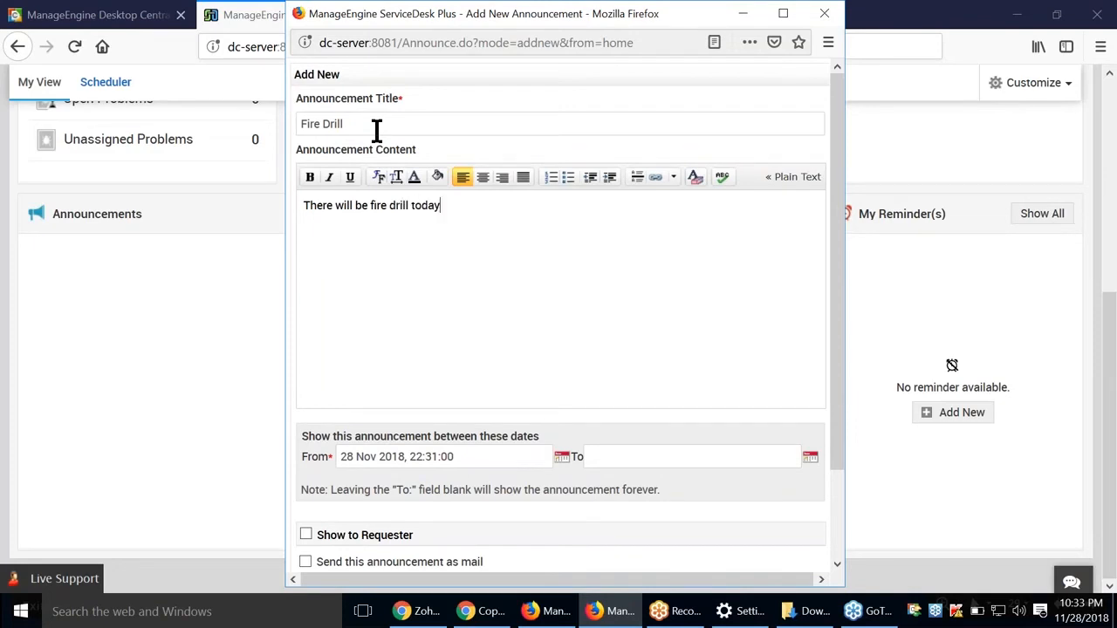
Step: Review the announcement's date range, requester, mail and Desktop Central display options, and close the form without saving
{"action": "scroll", "coordinate": [570, 491], "scroll_direction": "down", "scroll_amount": 2}
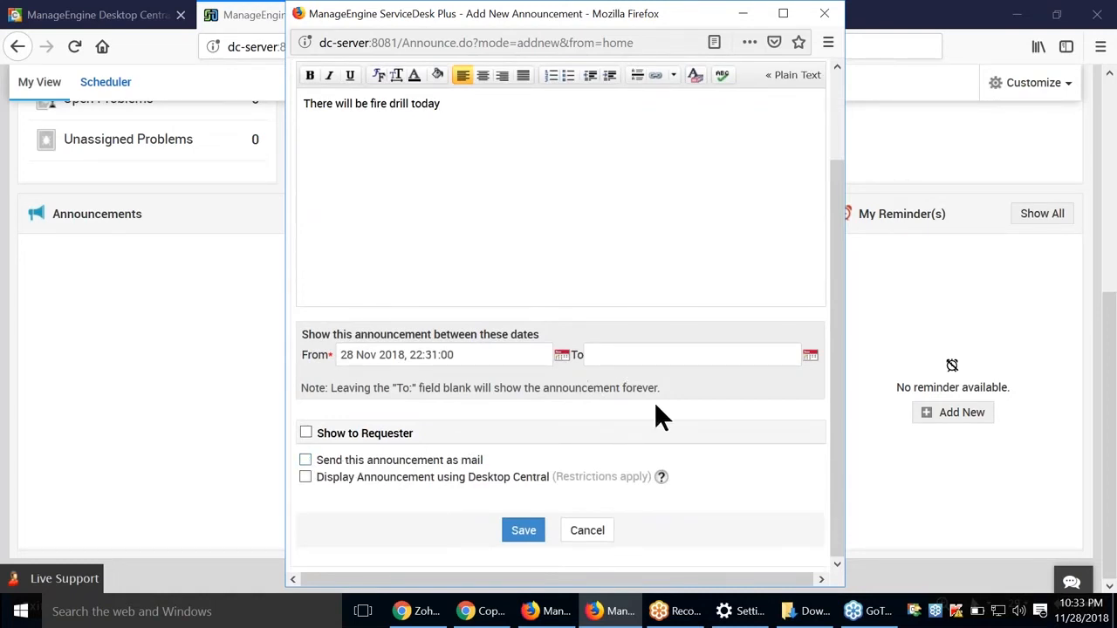
{"action": "scroll", "coordinate": [655, 405], "scroll_direction": "up", "scroll_amount": 2}
{"action": "left_click", "coordinate": [827, 19]}
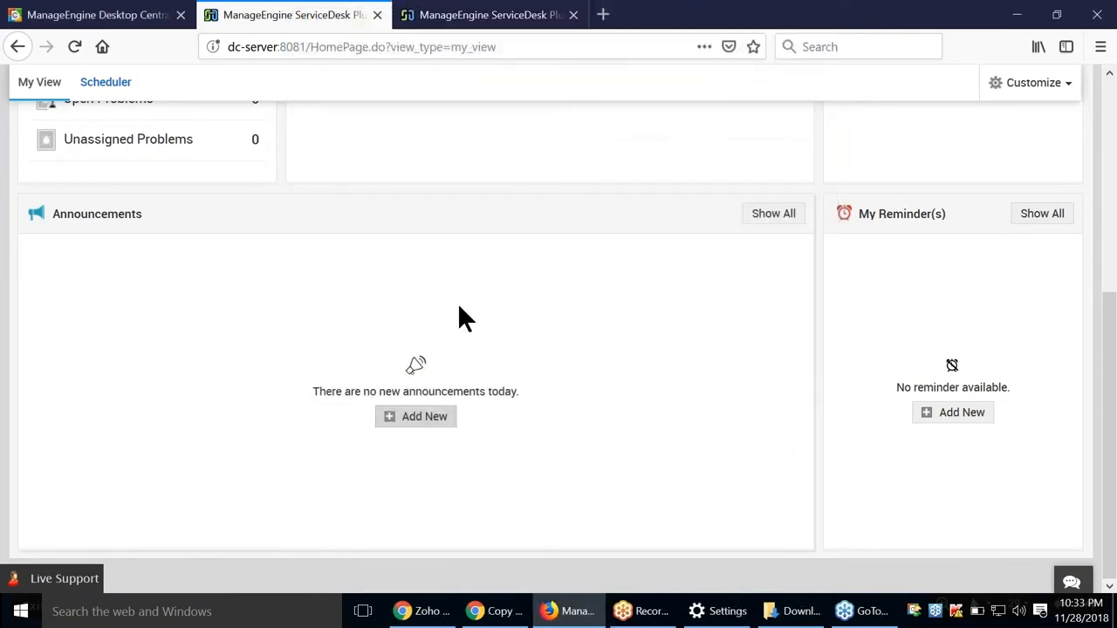
{"action": "key", "text": "alt+Tab"}
{"action": "key", "text": "Right"}
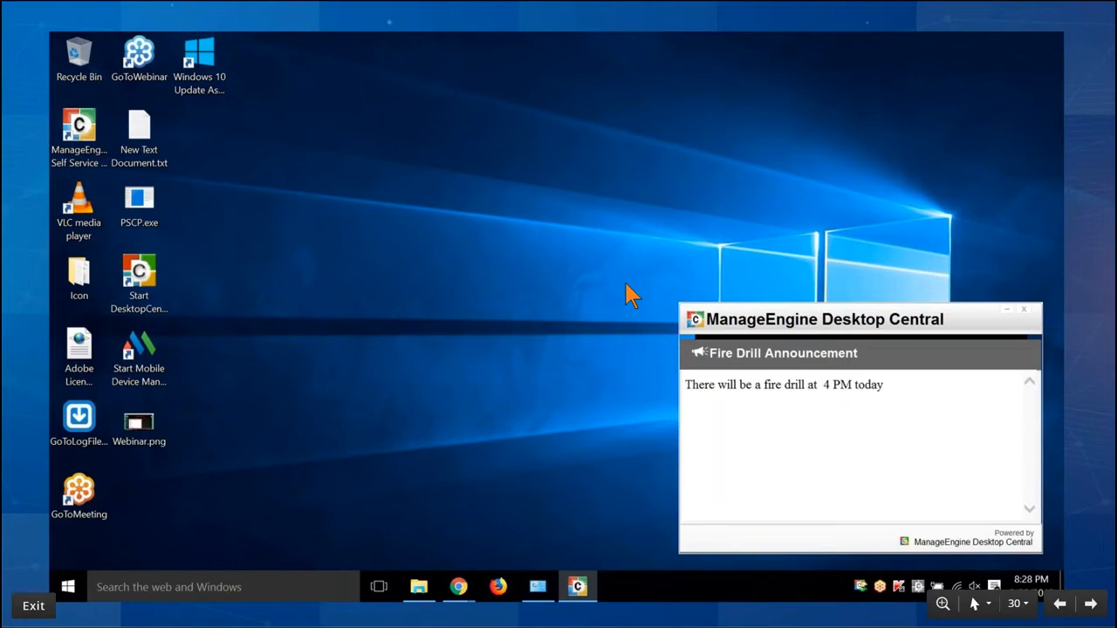
{"action": "key", "text": "Right"}
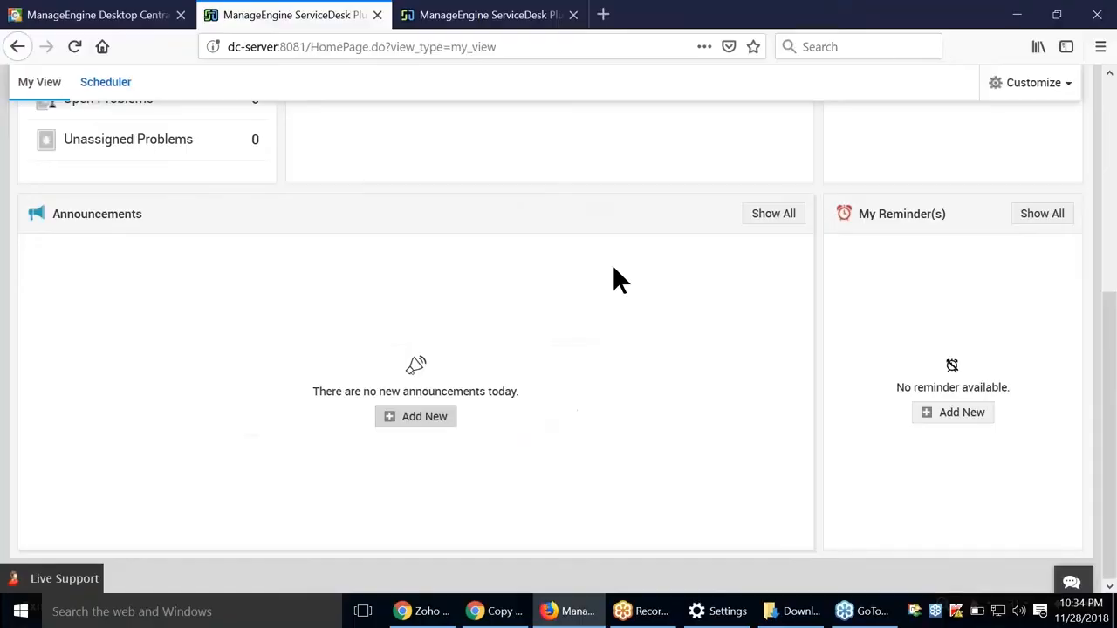
Step: Open the "Desktop Central Audio Issue" request from the list of open or unassigned requests
{"action": "scroll", "coordinate": [604, 262], "scroll_direction": "up", "scroll_amount": 5}
{"action": "scroll", "coordinate": [604, 254], "scroll_direction": "up", "scroll_amount": 2}
{"action": "left_click", "coordinate": [293, 85]}
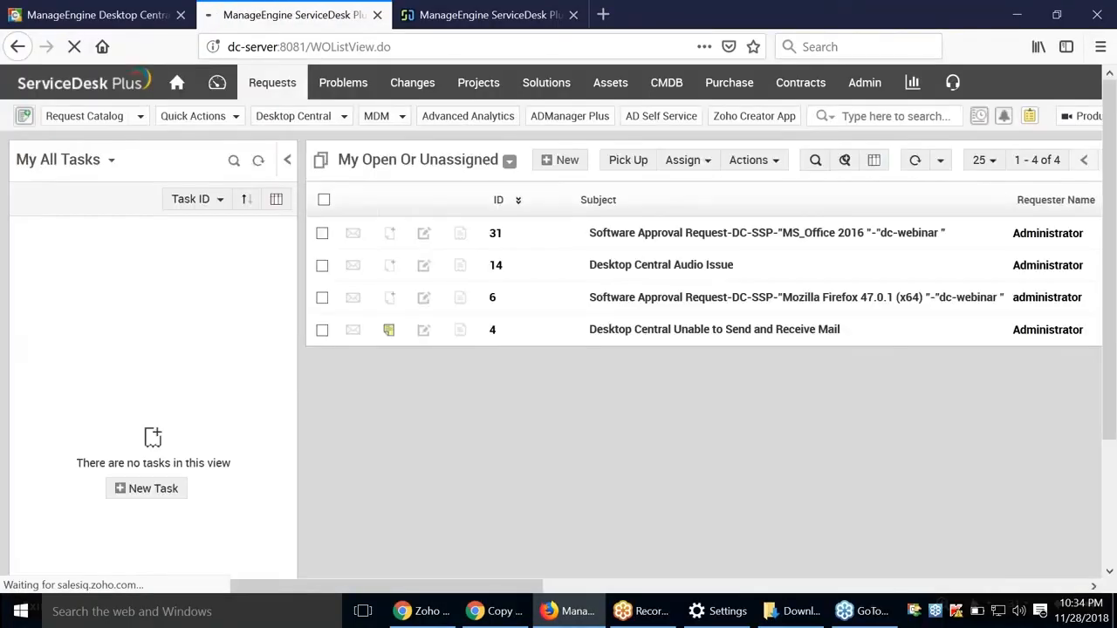
{"action": "mouse_move", "coordinate": [705, 275]}
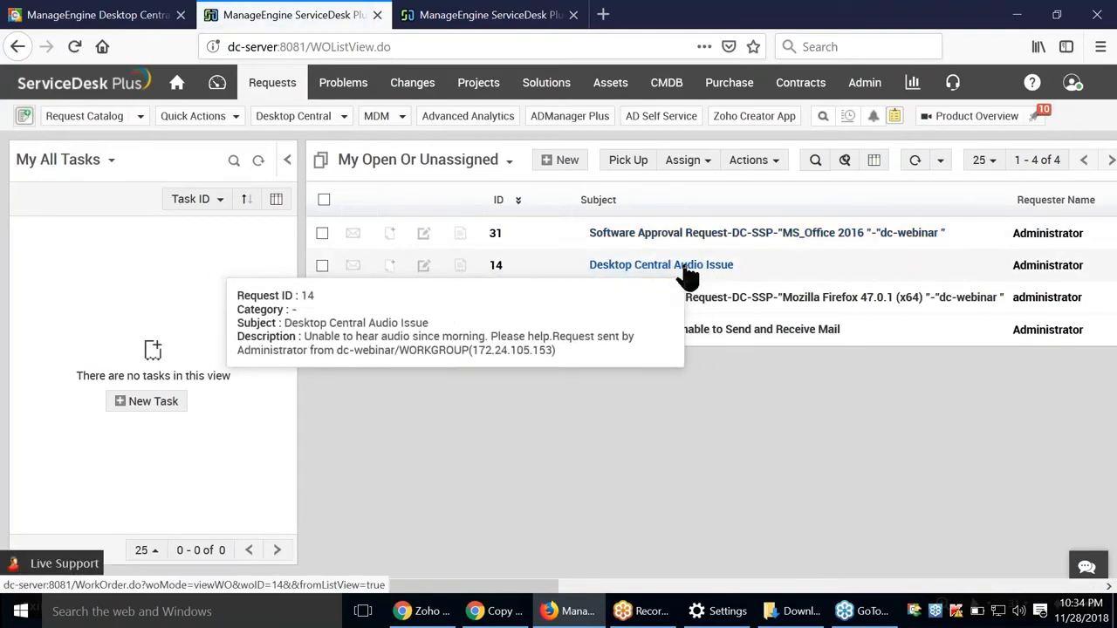
{"action": "left_click", "coordinate": [689, 271]}
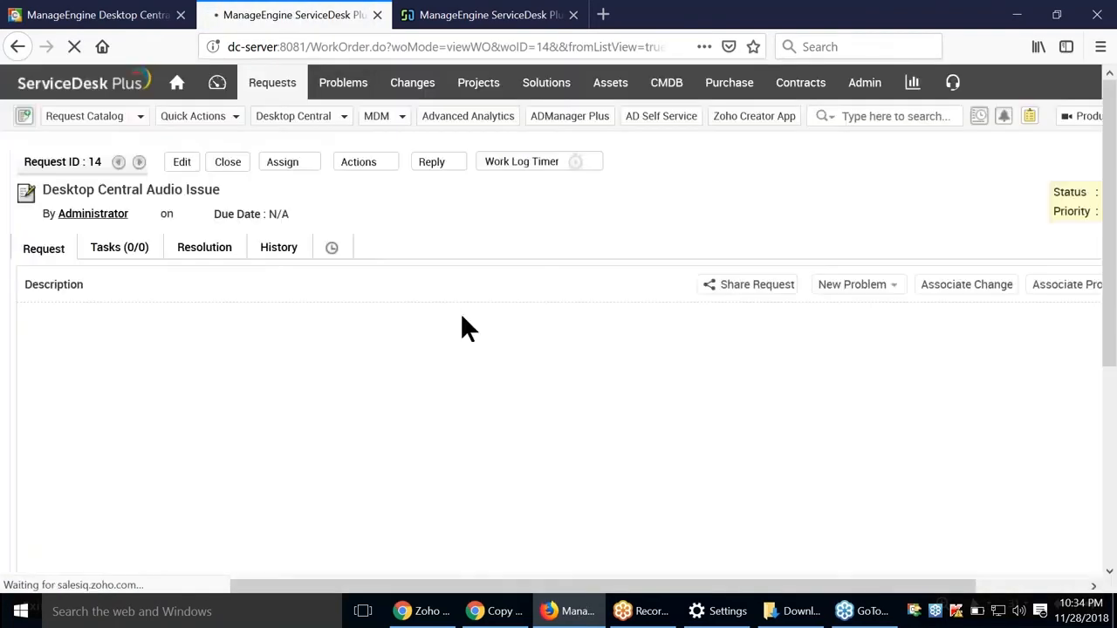
Step: View the remote tools offered for the request's asset dcwebinar-lab, including the Chat option
{"action": "scroll", "coordinate": [462, 317], "scroll_direction": "down", "scroll_amount": 5}
{"action": "scroll", "coordinate": [462, 317], "scroll_direction": "down", "scroll_amount": 2}
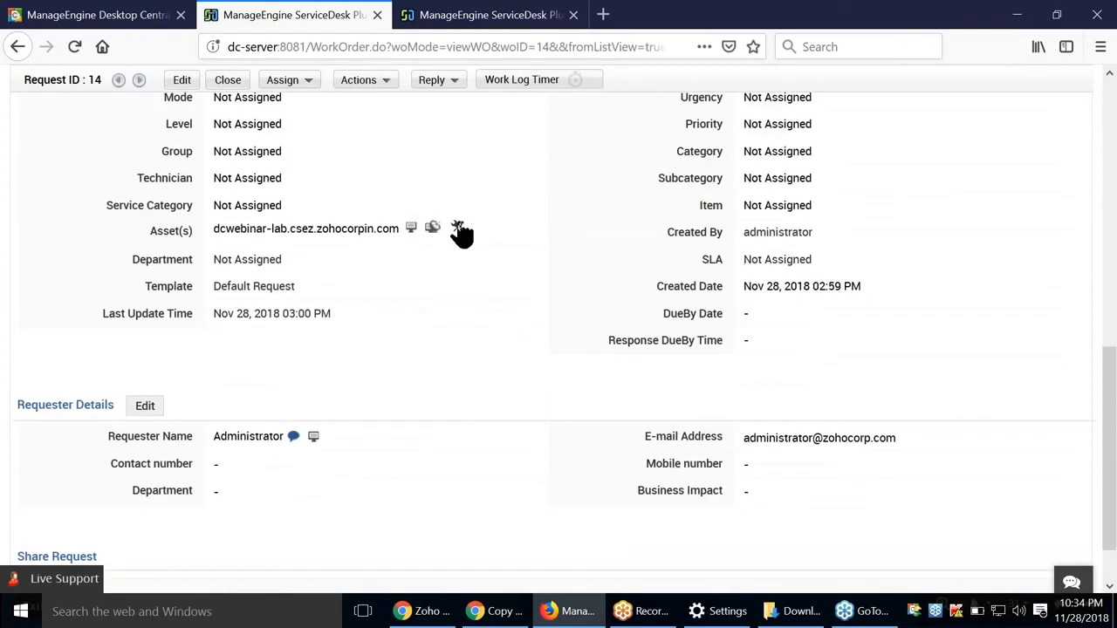
{"action": "left_click", "coordinate": [458, 226]}
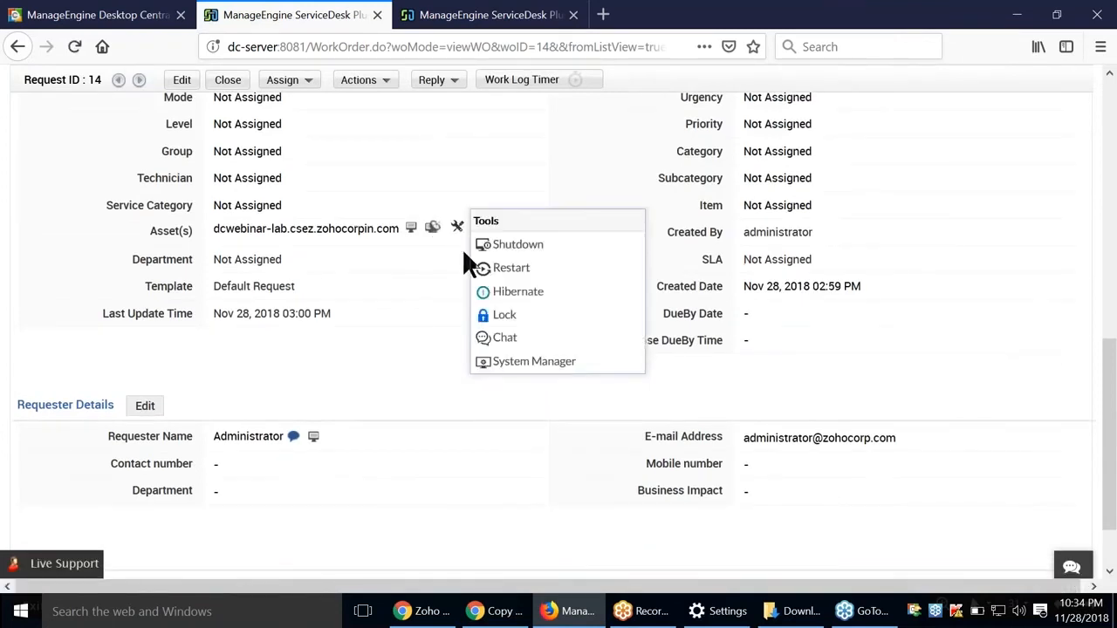
{"action": "left_click", "coordinate": [506, 342]}
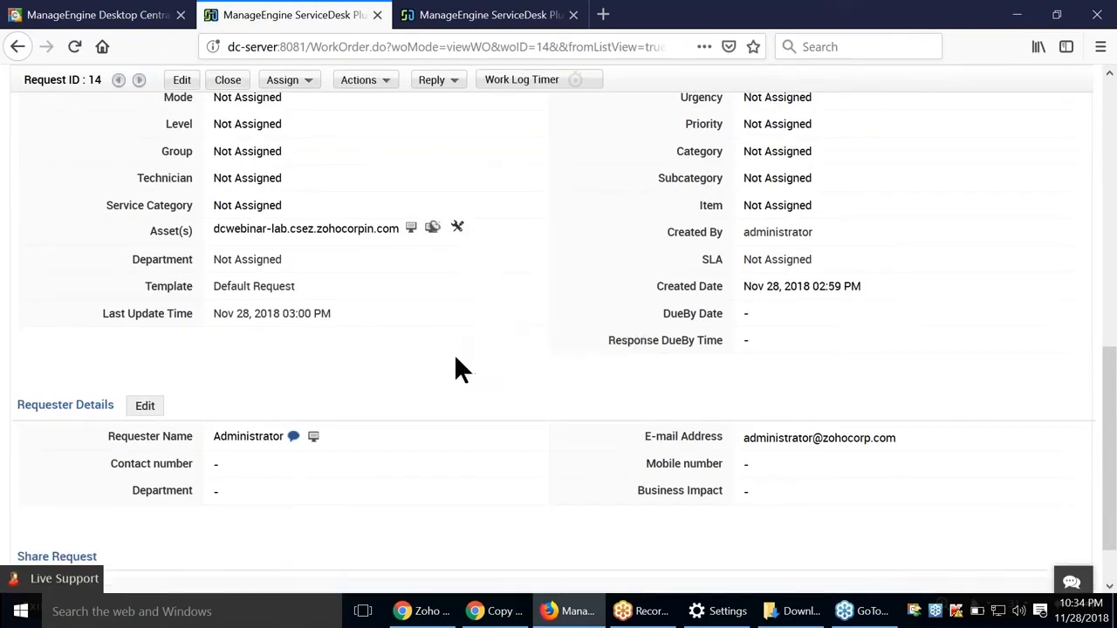
{"action": "left_click", "coordinate": [458, 227]}
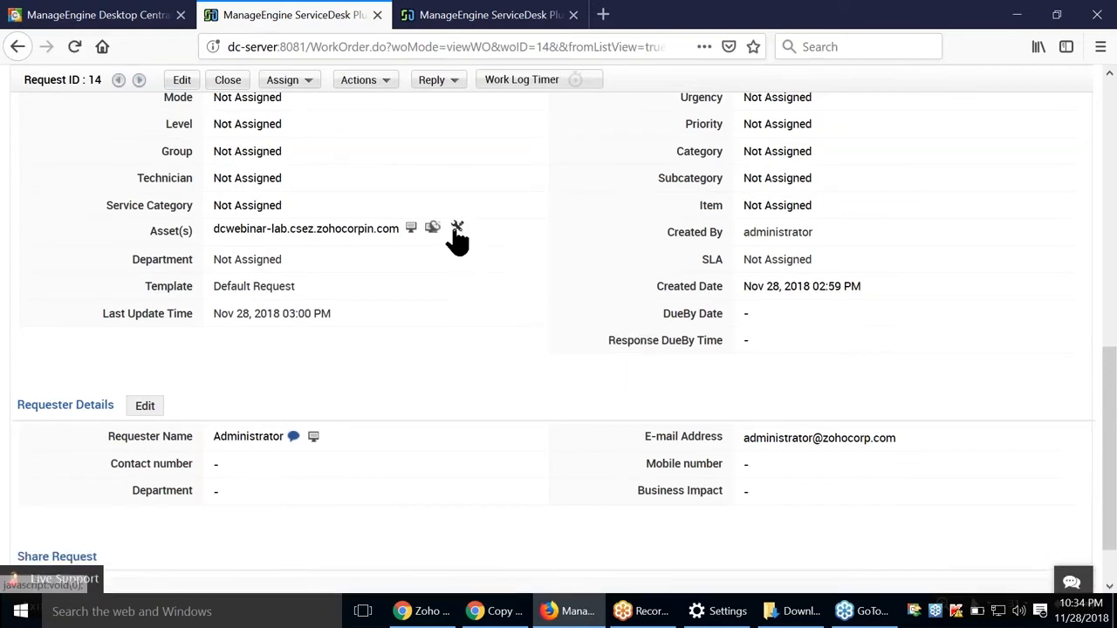
{"action": "left_click", "coordinate": [457, 228]}
{"action": "left_click", "coordinate": [457, 226]}
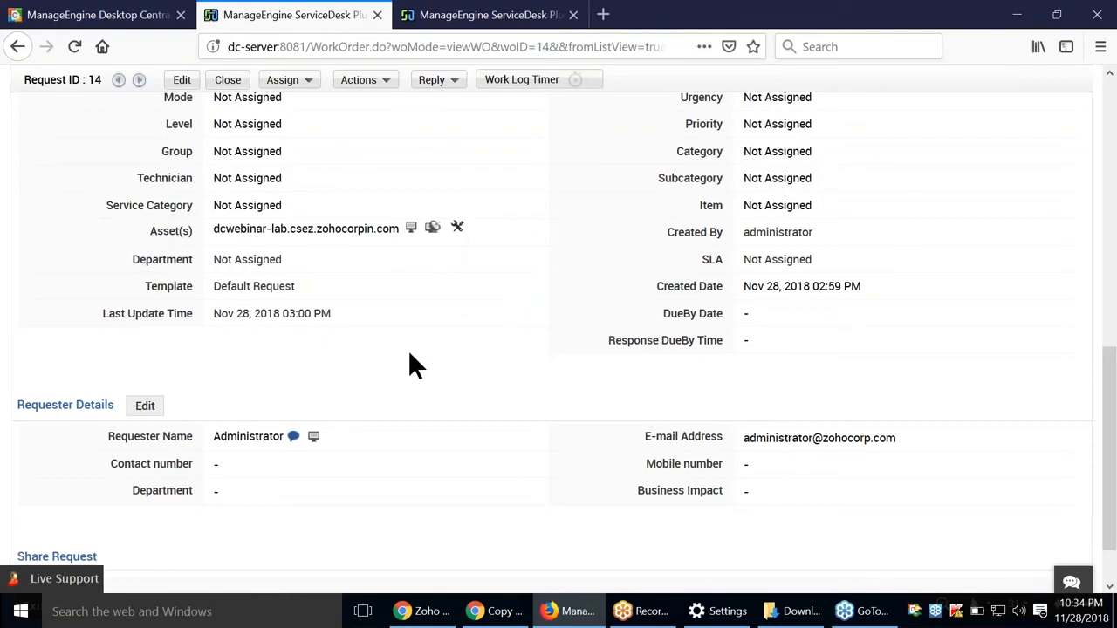
Step: Look up the Chat tool among the request's own actions and return to the request description
{"action": "scroll", "coordinate": [409, 354], "scroll_direction": "up", "scroll_amount": 7}
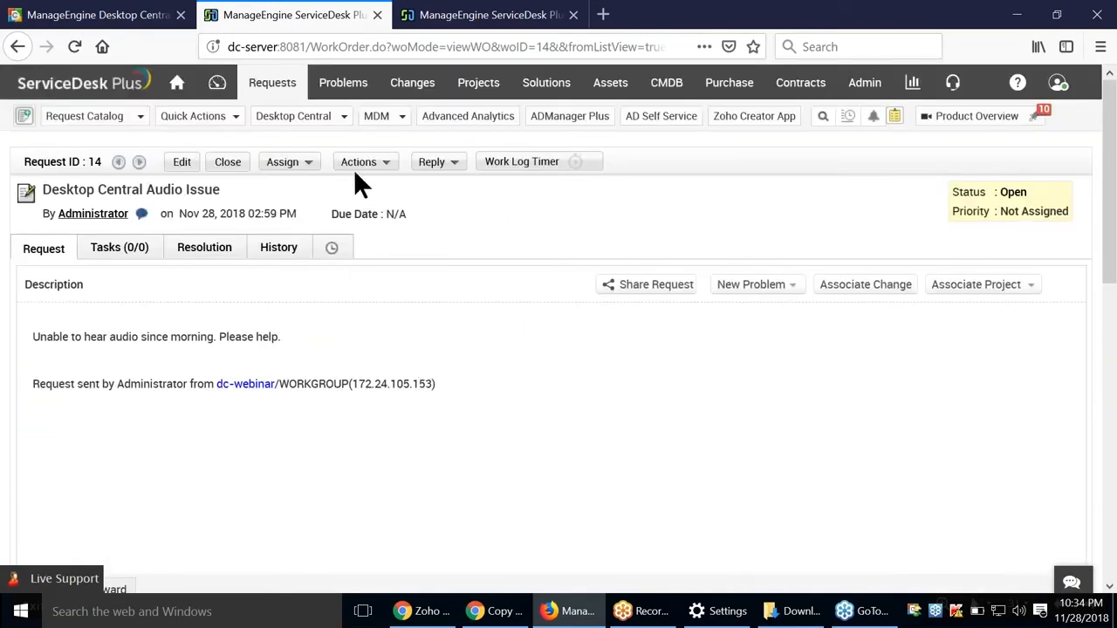
{"action": "left_click", "coordinate": [380, 161]}
{"action": "left_click", "coordinate": [360, 166]}
{"action": "mouse_move", "coordinate": [384, 512]}
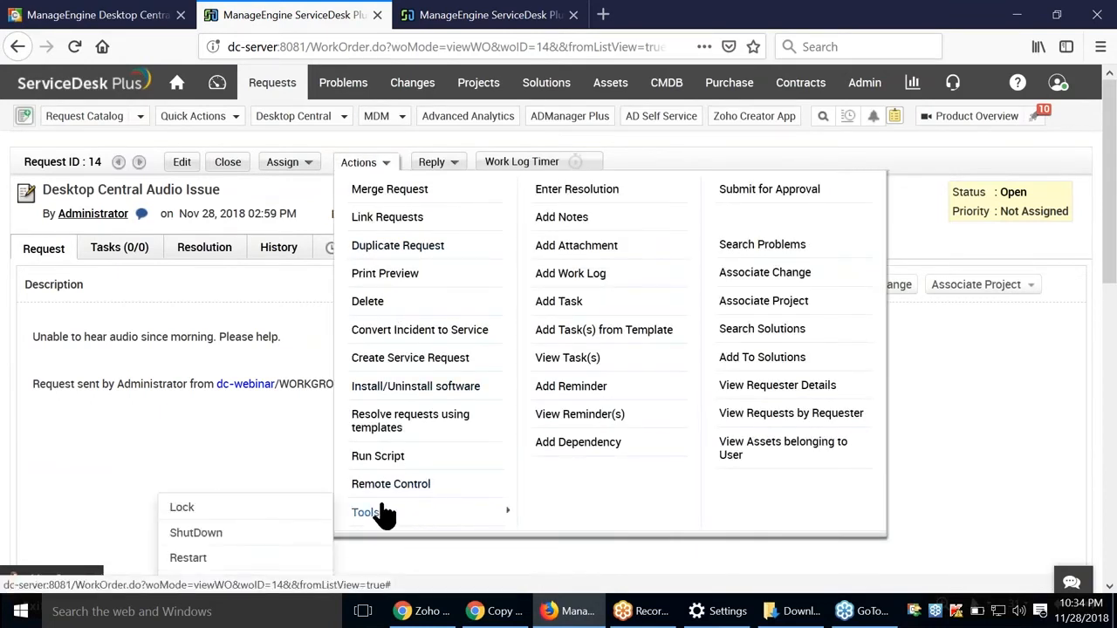
{"action": "scroll", "coordinate": [292, 517], "scroll_direction": "down", "scroll_amount": 2}
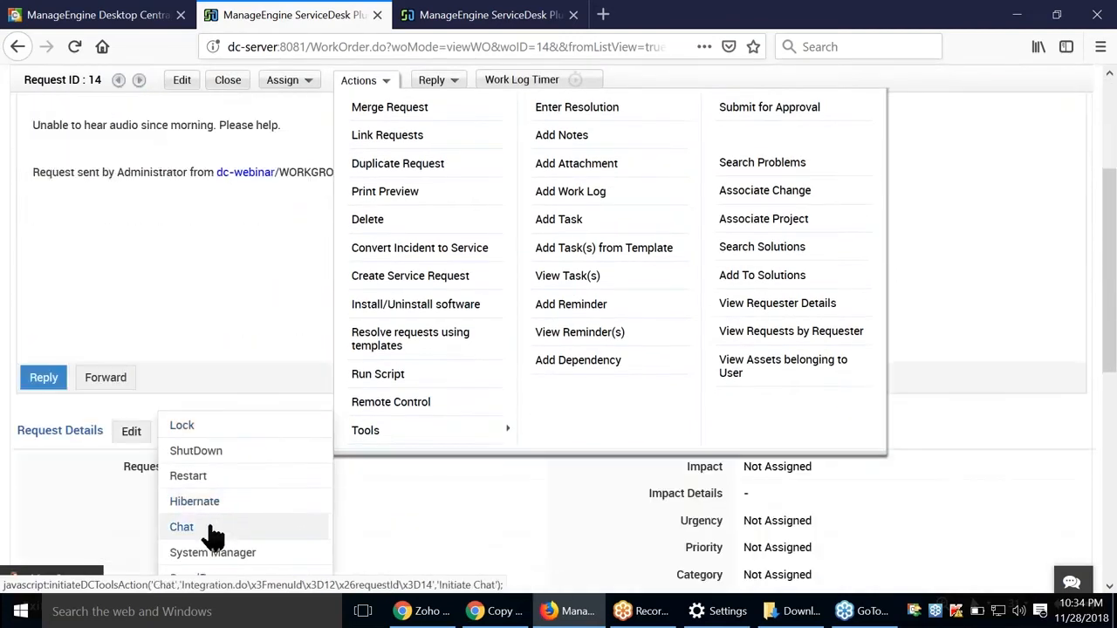
{"action": "left_click", "coordinate": [210, 529]}
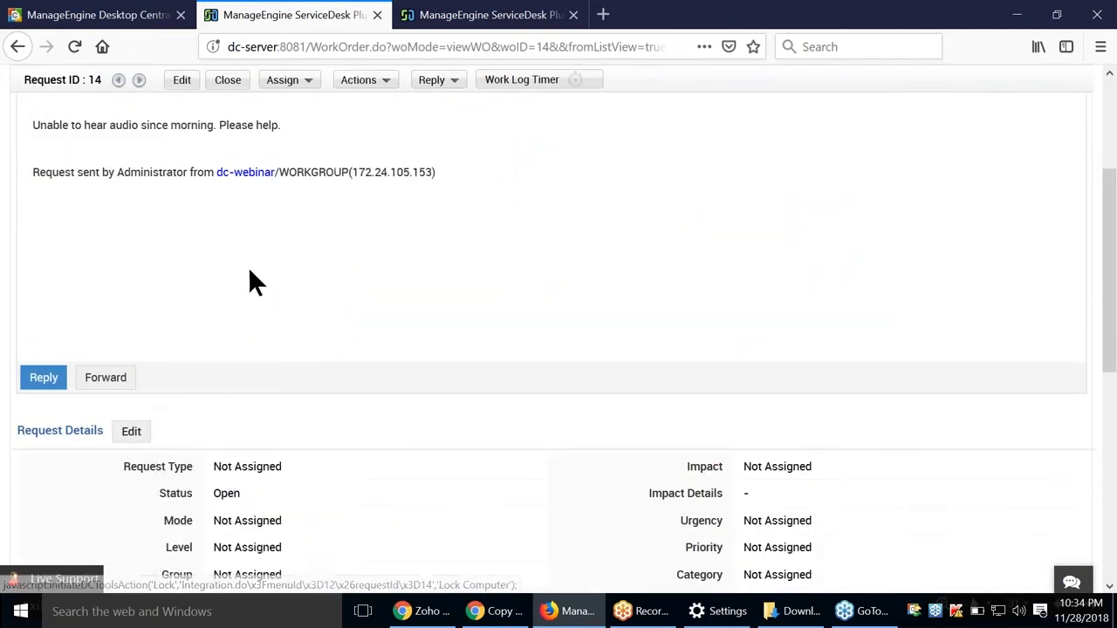
{"action": "scroll", "coordinate": [248, 266], "scroll_direction": "up", "scroll_amount": 2}
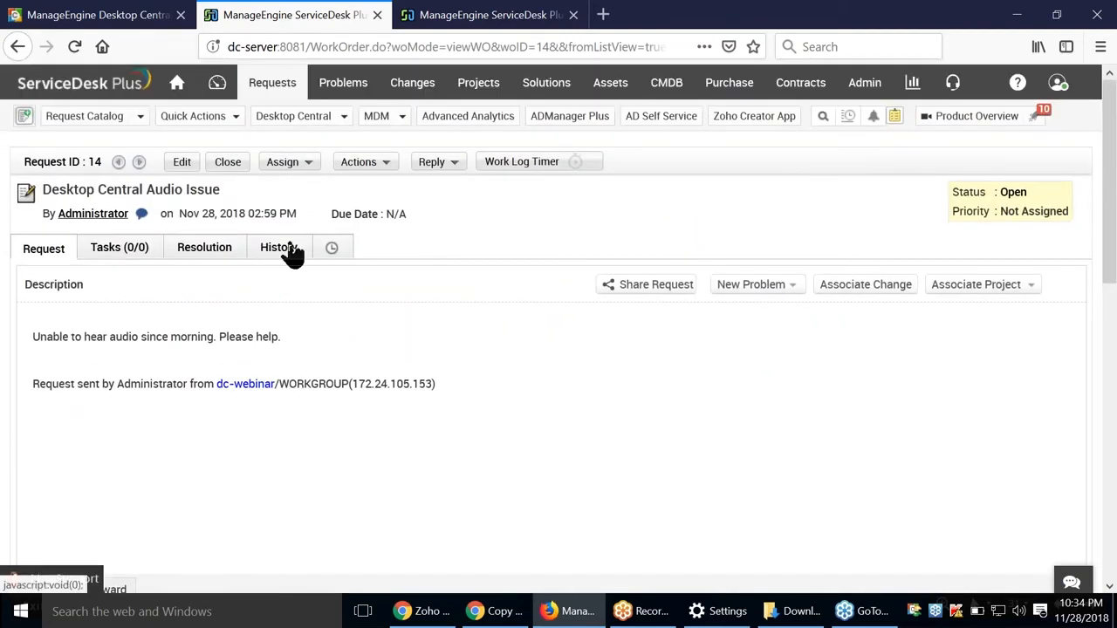
Step: Switch to the presentation, advance to the Scenario 3 slide, and return to ServiceDesk Plus
{"action": "key", "text": "alt+Tab"}
{"action": "key", "text": "Right"}
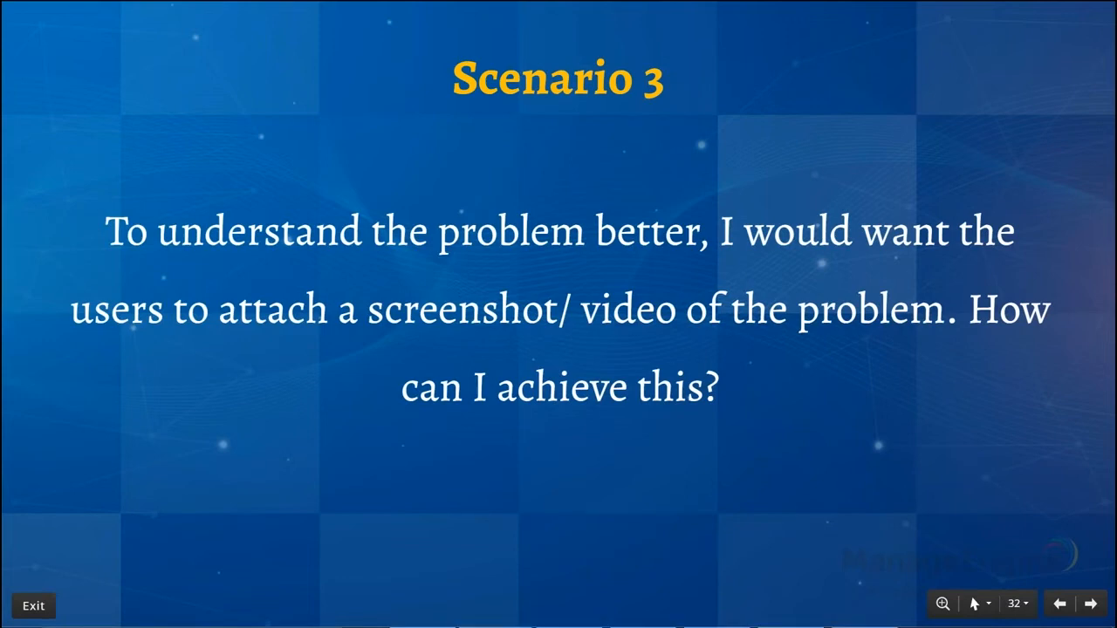
{"action": "key", "text": "alt+Tab"}
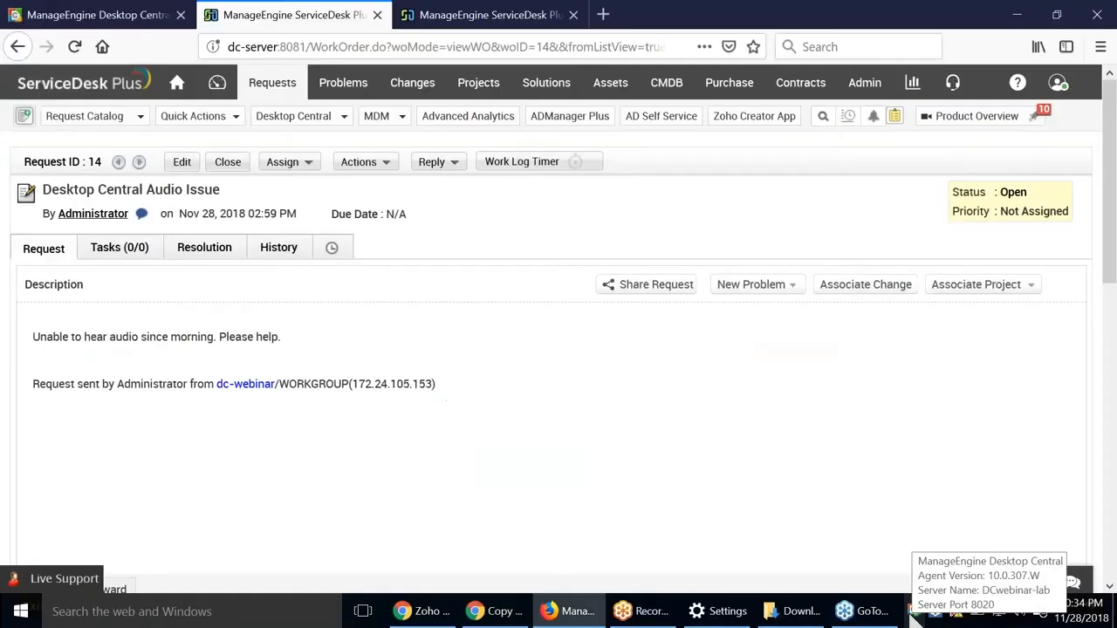
Step: Open the Desktop Central agent's help desk request form, enable a Screen Recording attachment, and close the form
{"action": "right_click", "coordinate": [915, 612]}
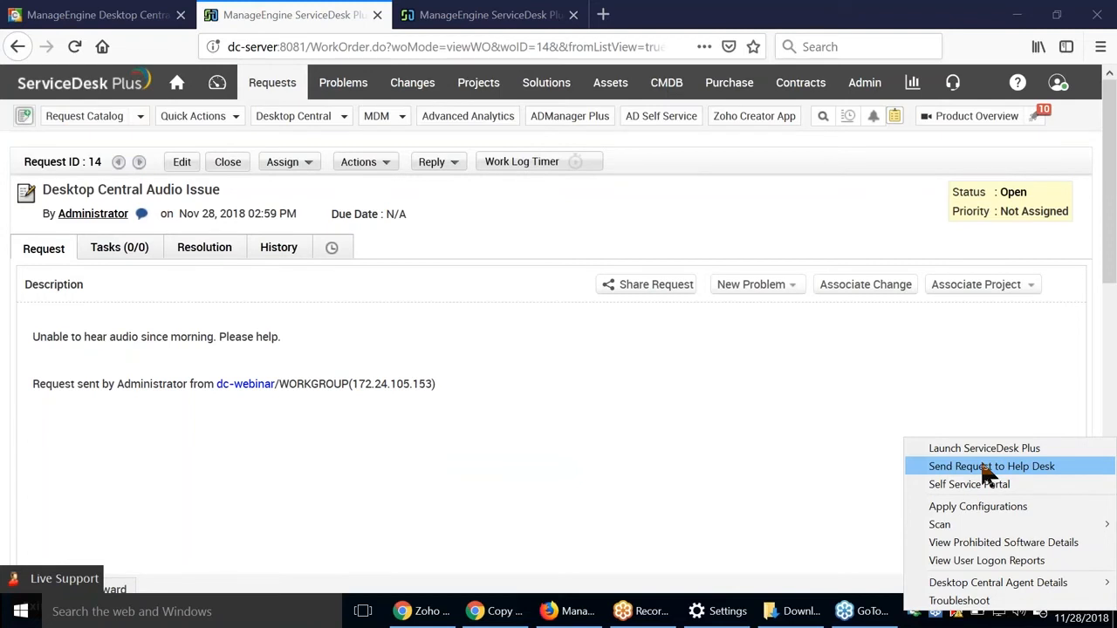
{"action": "left_click", "coordinate": [1035, 464]}
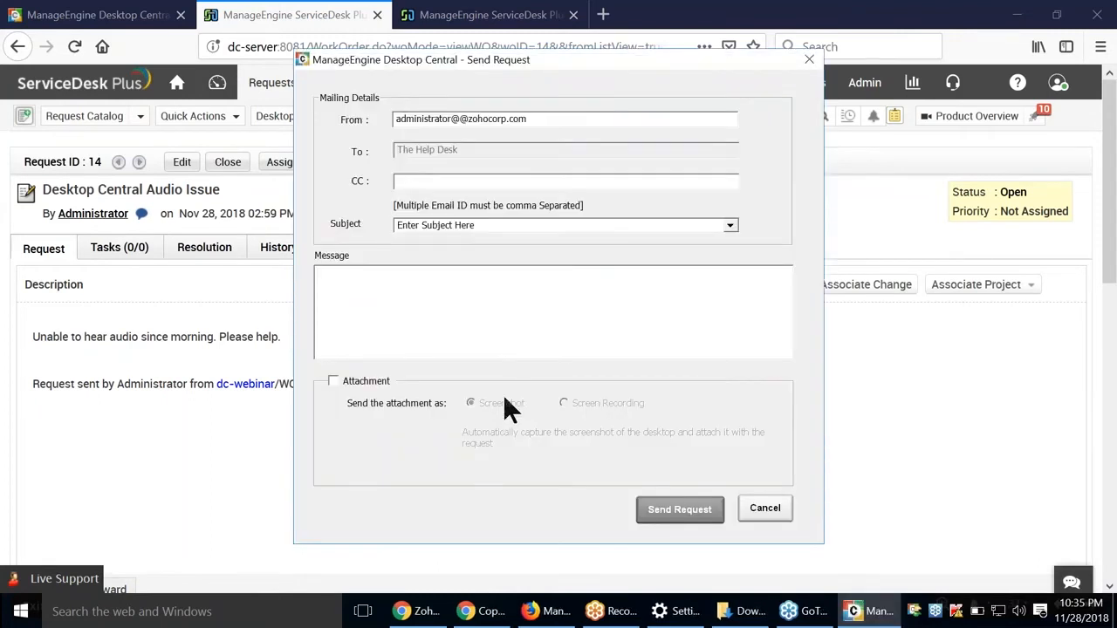
{"action": "left_click", "coordinate": [333, 381]}
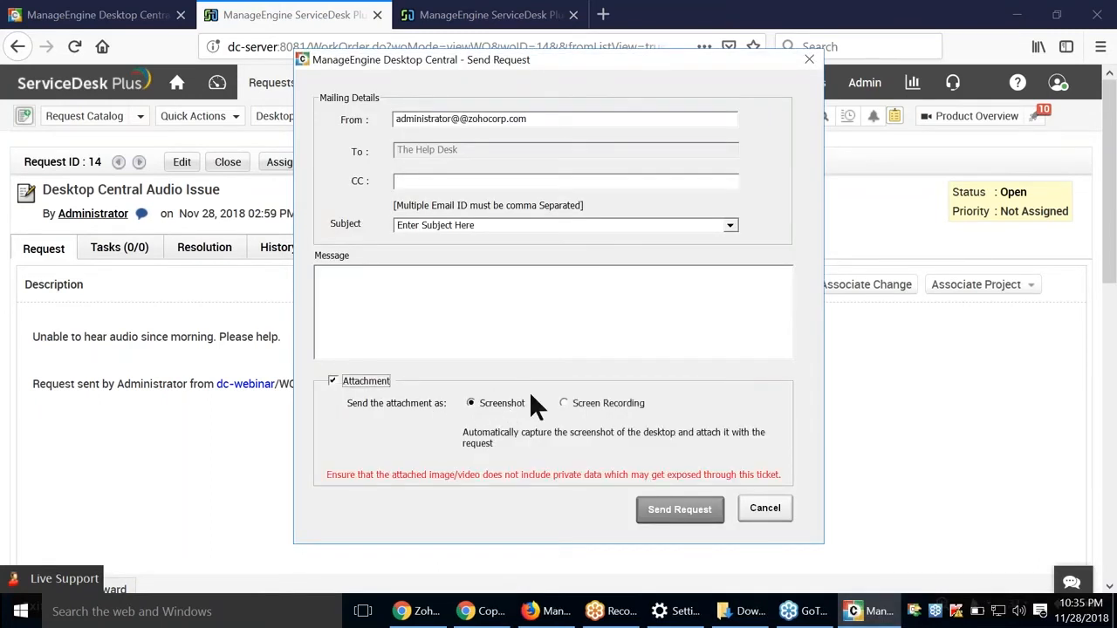
{"action": "left_click", "coordinate": [563, 403]}
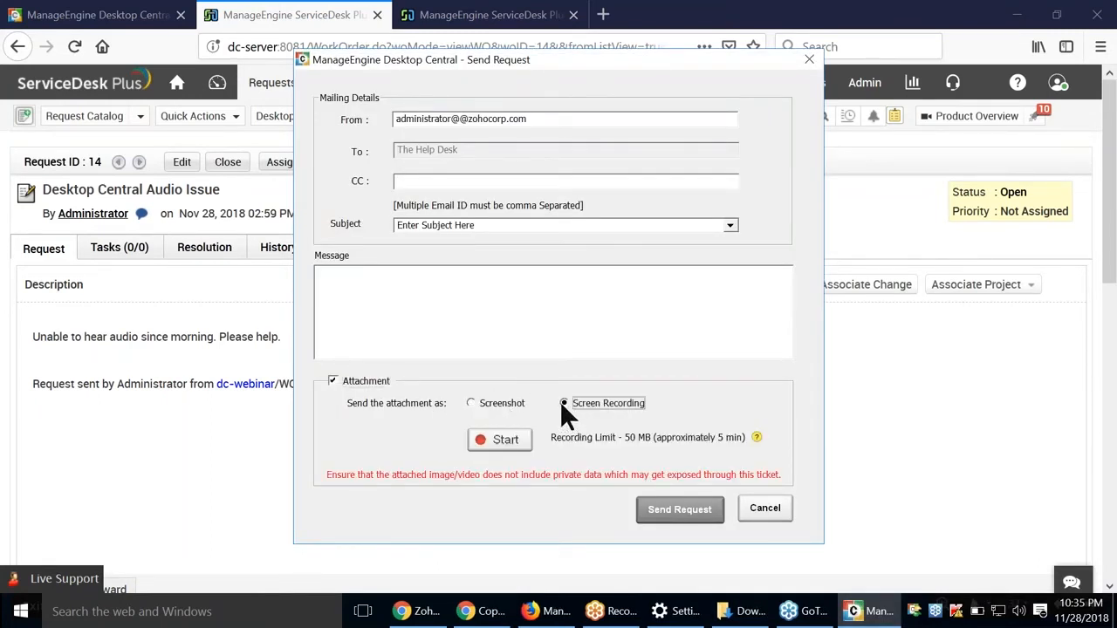
{"action": "left_click", "coordinate": [685, 519]}
{"action": "left_click", "coordinate": [634, 370]}
{"action": "left_click", "coordinate": [809, 60]}
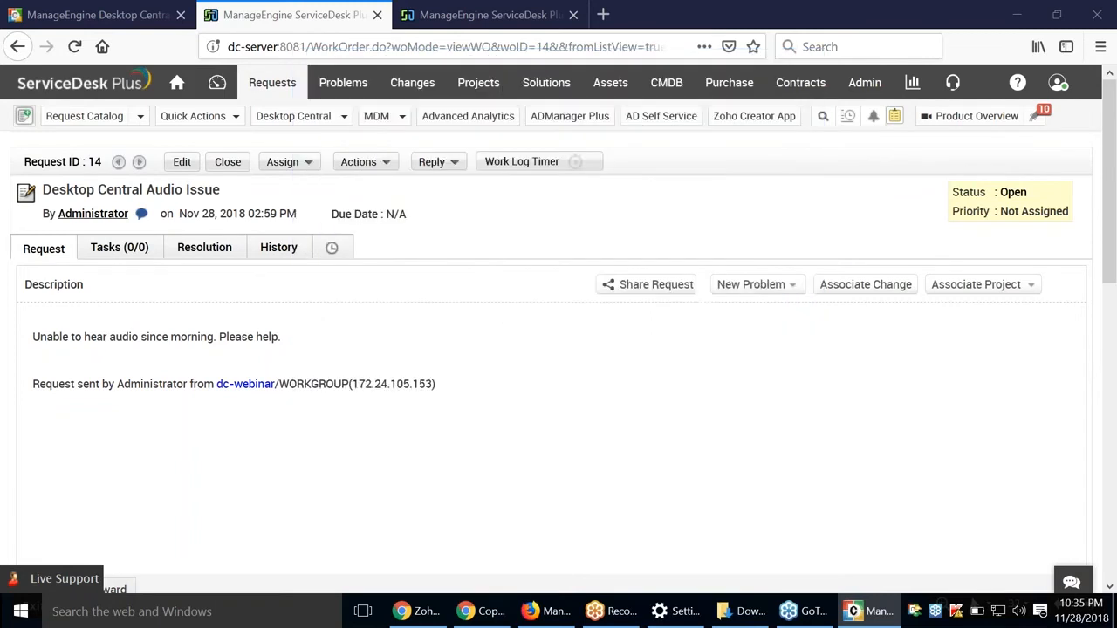
Step: Return to the requests list and preview the details of "Desktop Central Unable to Send and Receive Mail"
{"action": "left_click", "coordinate": [280, 84]}
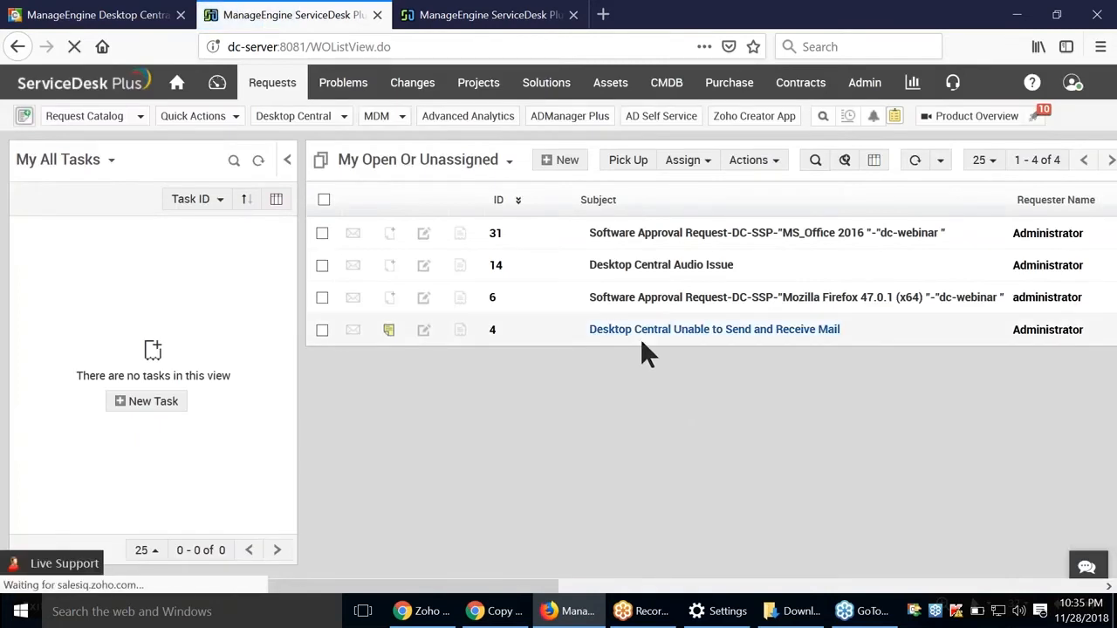
{"action": "mouse_move", "coordinate": [703, 344]}
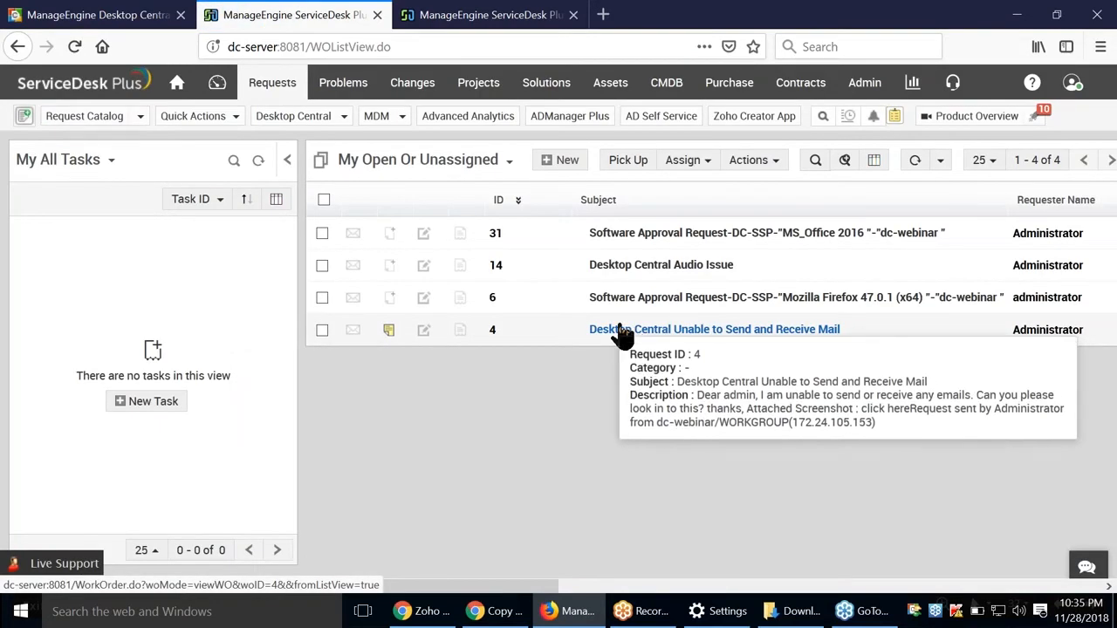
Step: Switch to the presentation, advance to the Scenario 4 slide, and return to the requests list
{"action": "key", "text": "alt+Tab"}
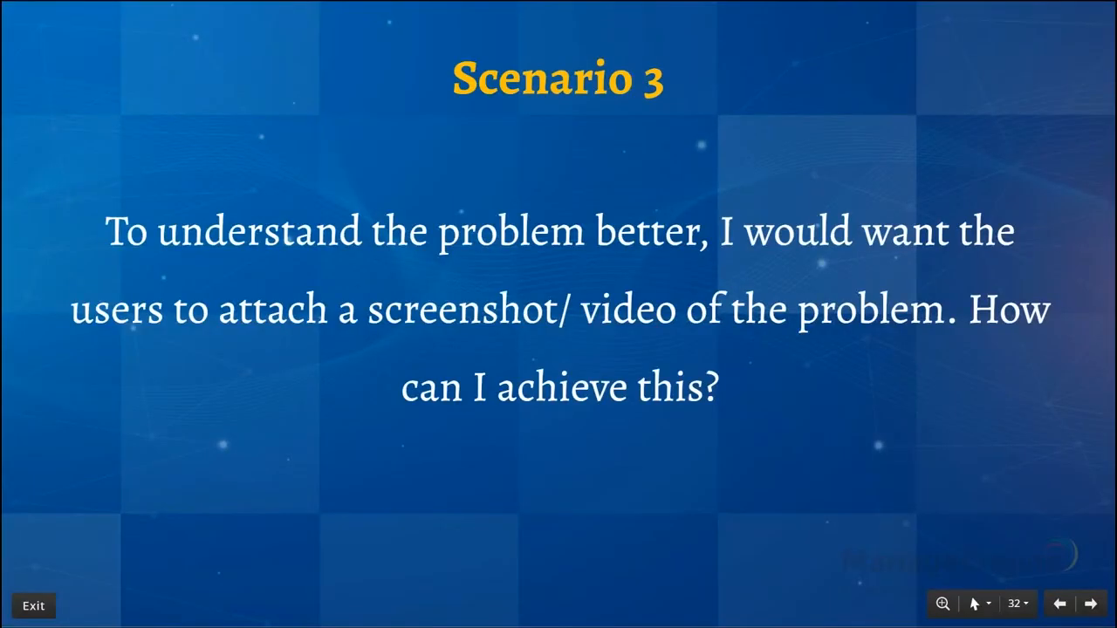
{"action": "key", "text": "Right"}
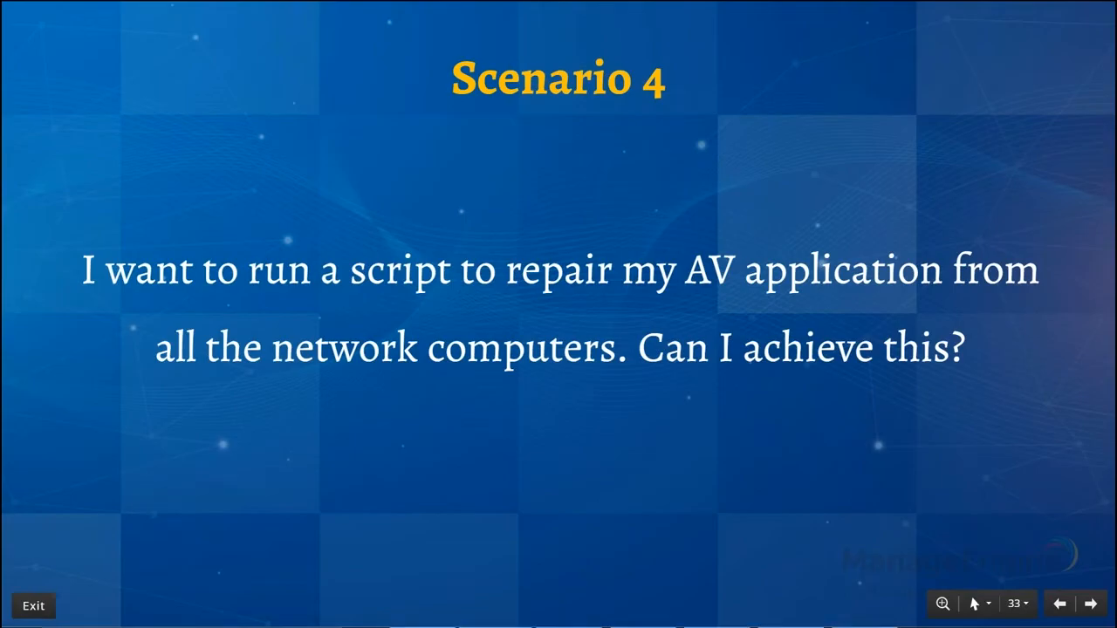
{"action": "key", "text": "alt+Tab"}
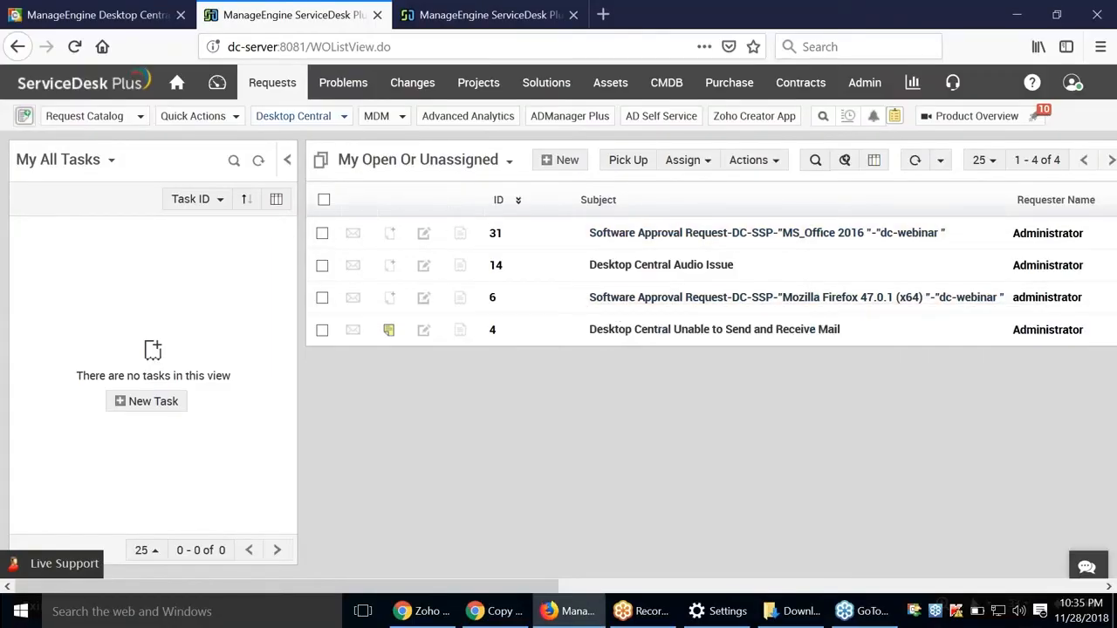
Step: Open the Run Script form for the "Desktop Central Audio Issue" request, view the available script files, and close the form
{"action": "left_click", "coordinate": [344, 125]}
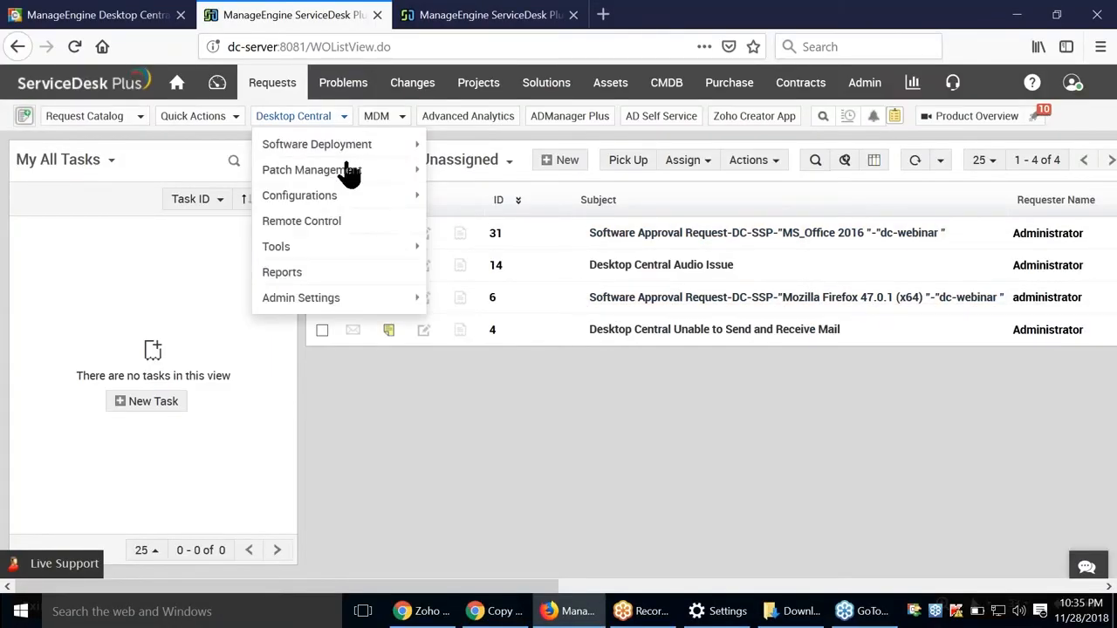
{"action": "mouse_move", "coordinate": [367, 200]}
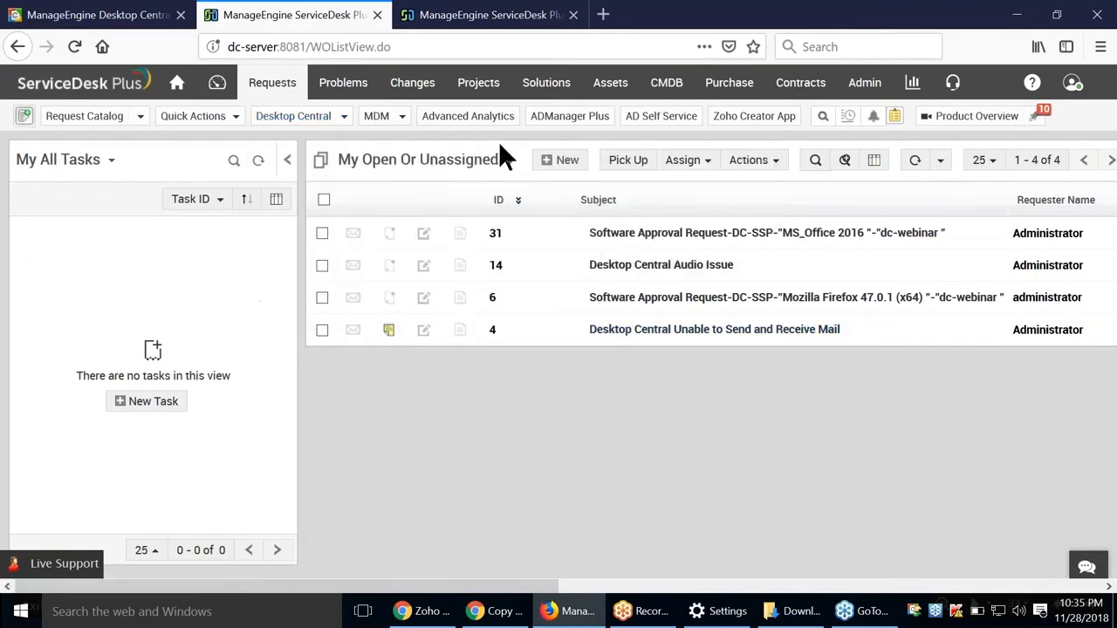
{"action": "left_click", "coordinate": [640, 266]}
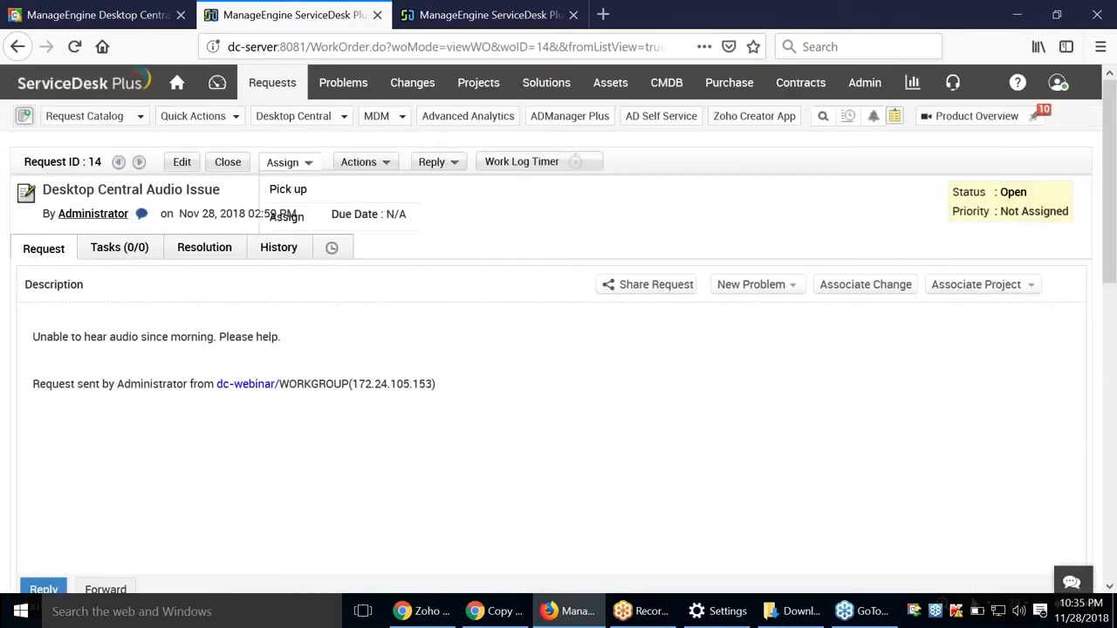
{"action": "mouse_move", "coordinate": [392, 166]}
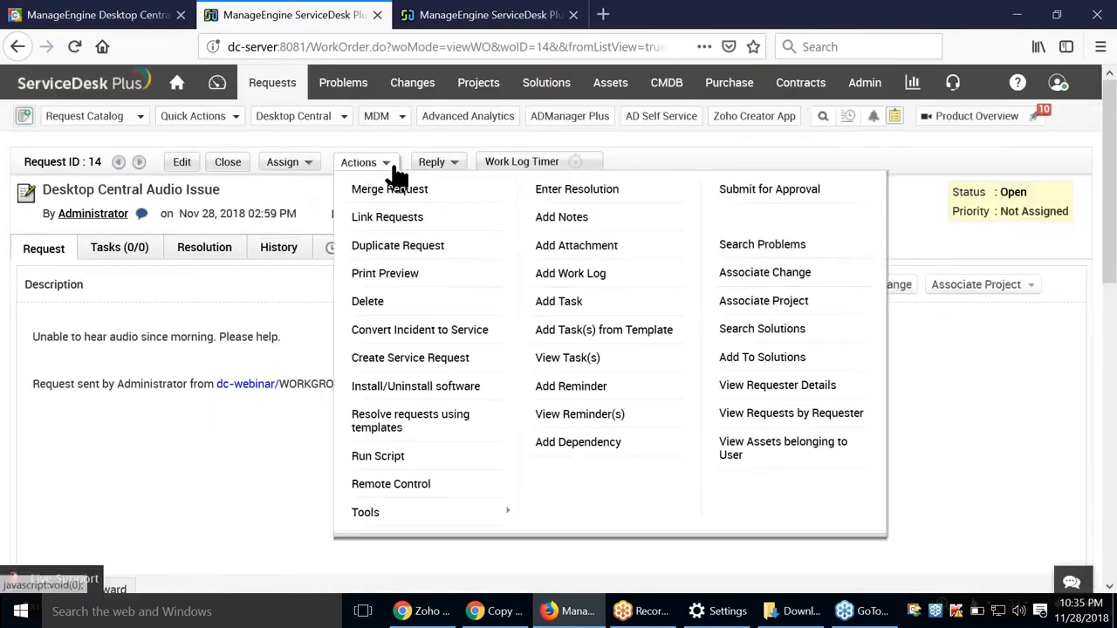
{"action": "left_click", "coordinate": [380, 457]}
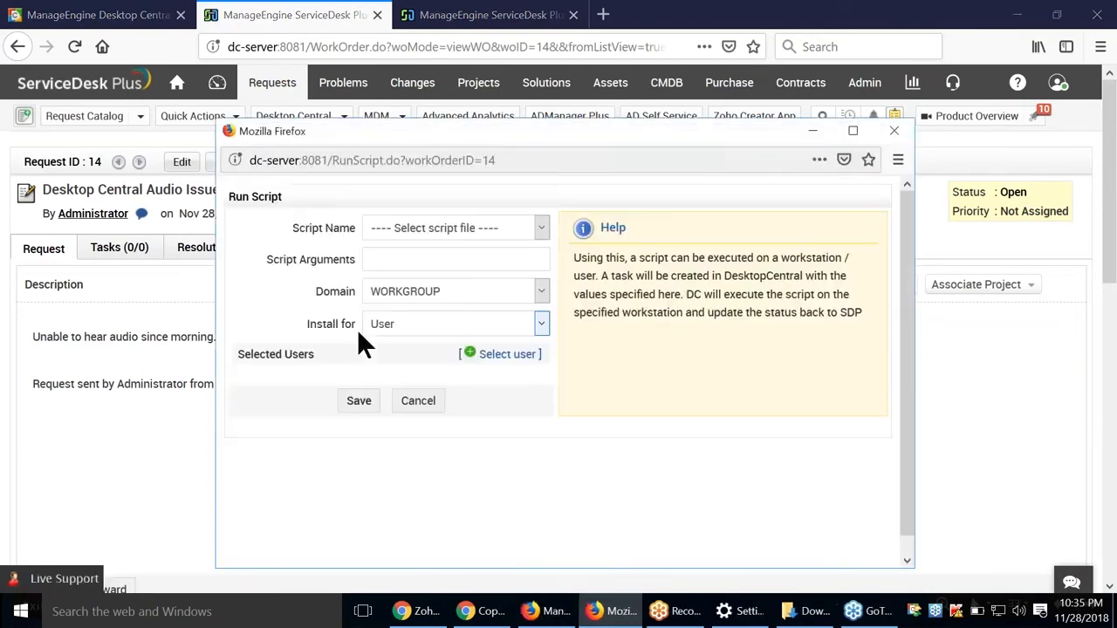
{"action": "left_click", "coordinate": [534, 227]}
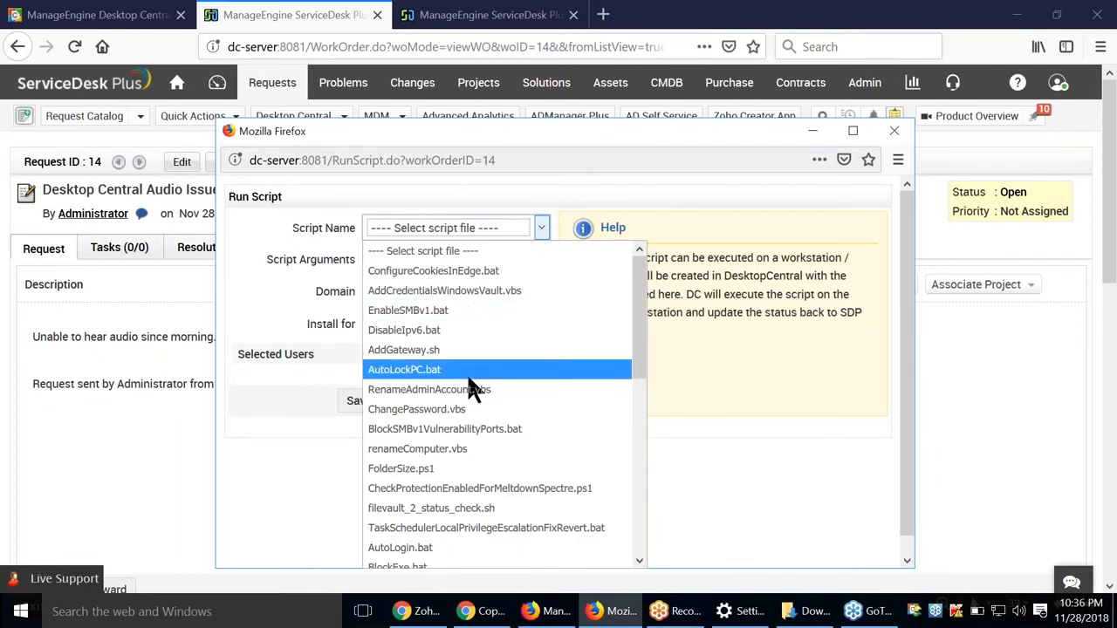
{"action": "left_click", "coordinate": [262, 482]}
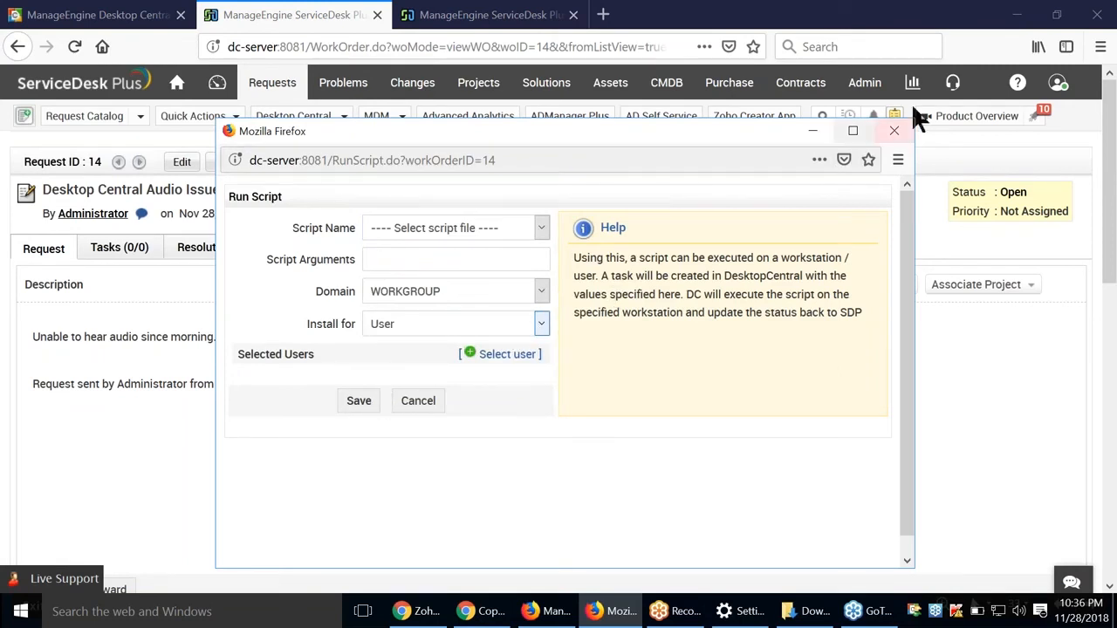
{"action": "left_click", "coordinate": [899, 131]}
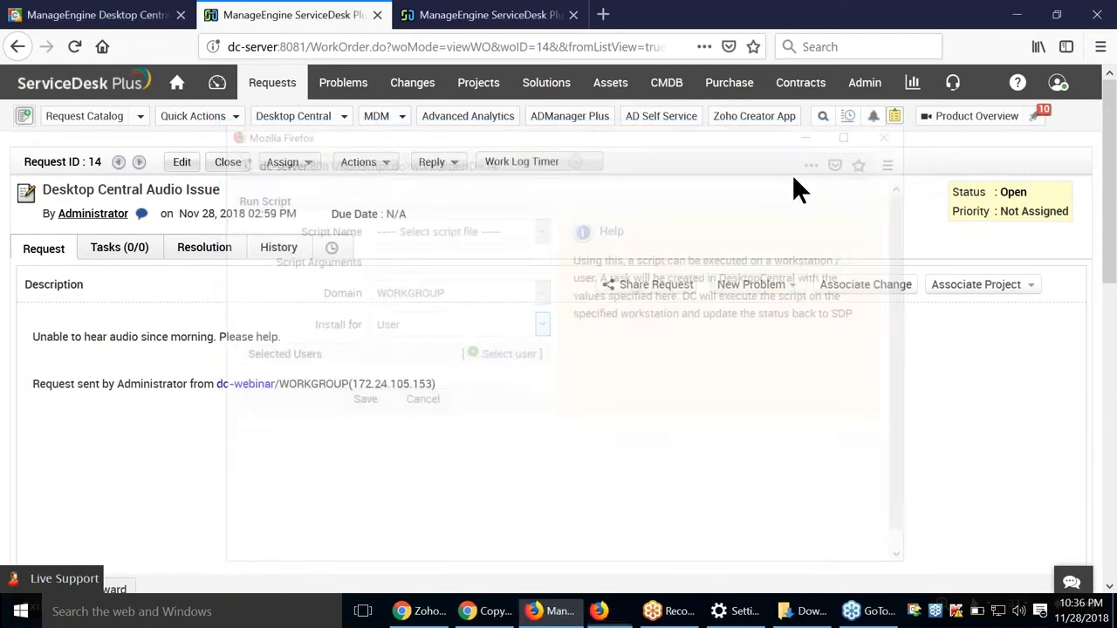
Step: Open Desktop Central's page for adding configurations
{"action": "left_click", "coordinate": [346, 121]}
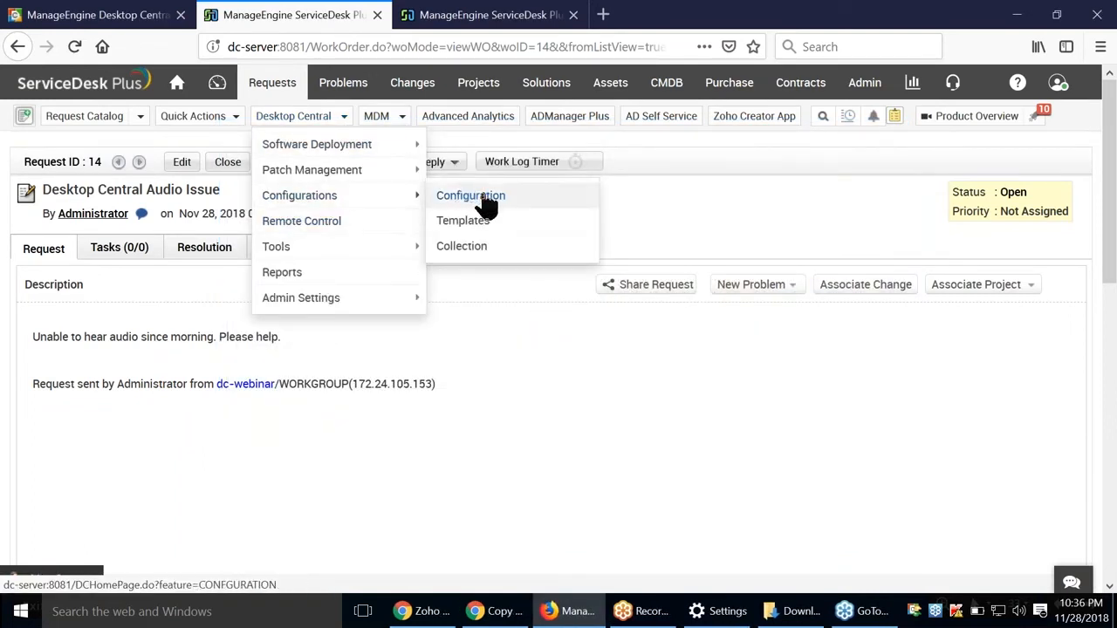
{"action": "left_click", "coordinate": [470, 199]}
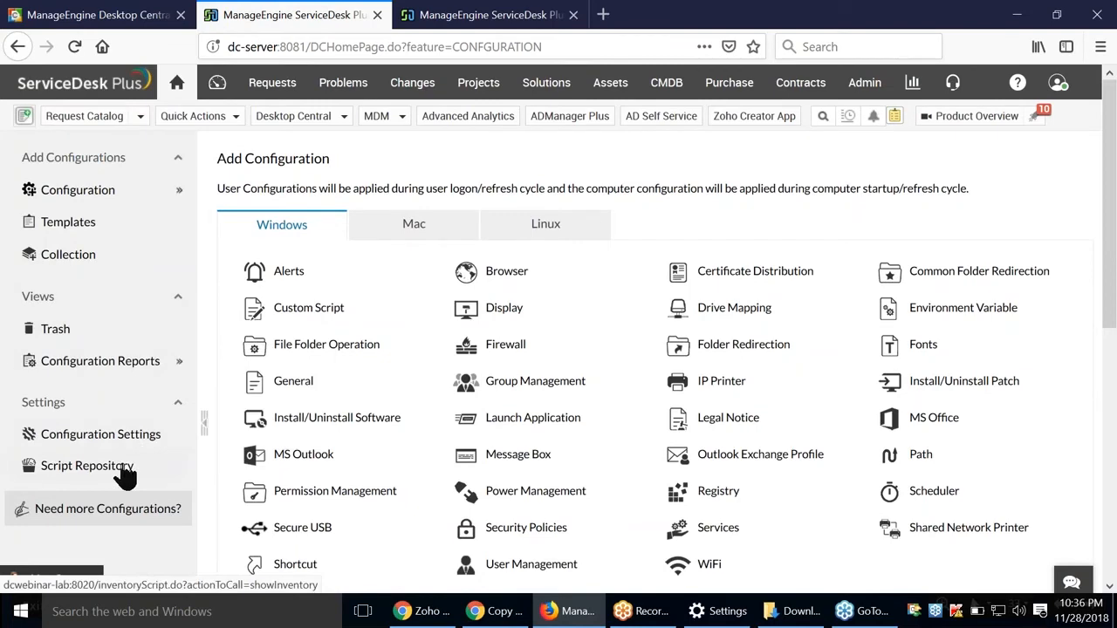
Step: Open the Script Repository and look through the list of available scripts
{"action": "left_click", "coordinate": [125, 464]}
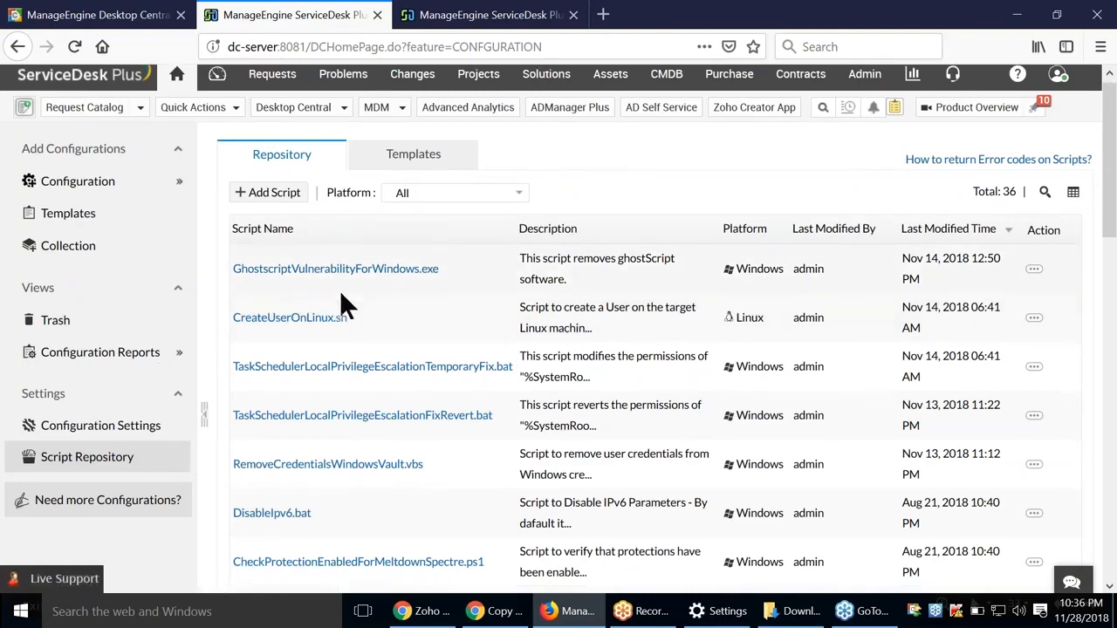
{"action": "scroll", "coordinate": [341, 293], "scroll_direction": "down", "scroll_amount": 5}
{"action": "scroll", "coordinate": [343, 294], "scroll_direction": "up", "scroll_amount": 5}
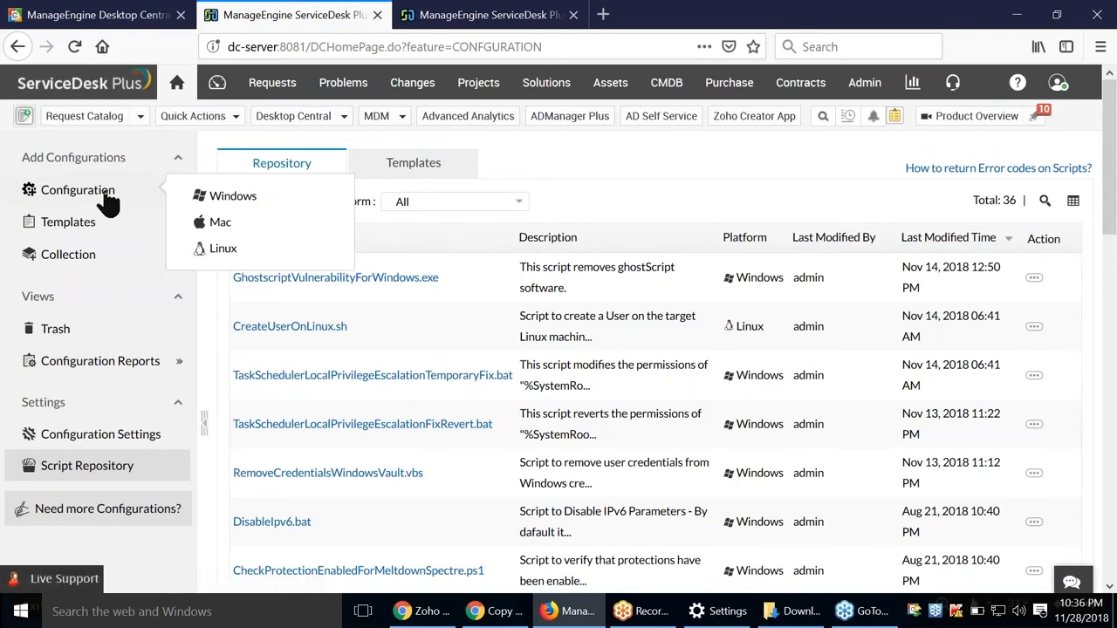
Step: Open the user-level IP Printer configuration form for Windows and review its printer, driver, target and execution settings
{"action": "left_click", "coordinate": [204, 199]}
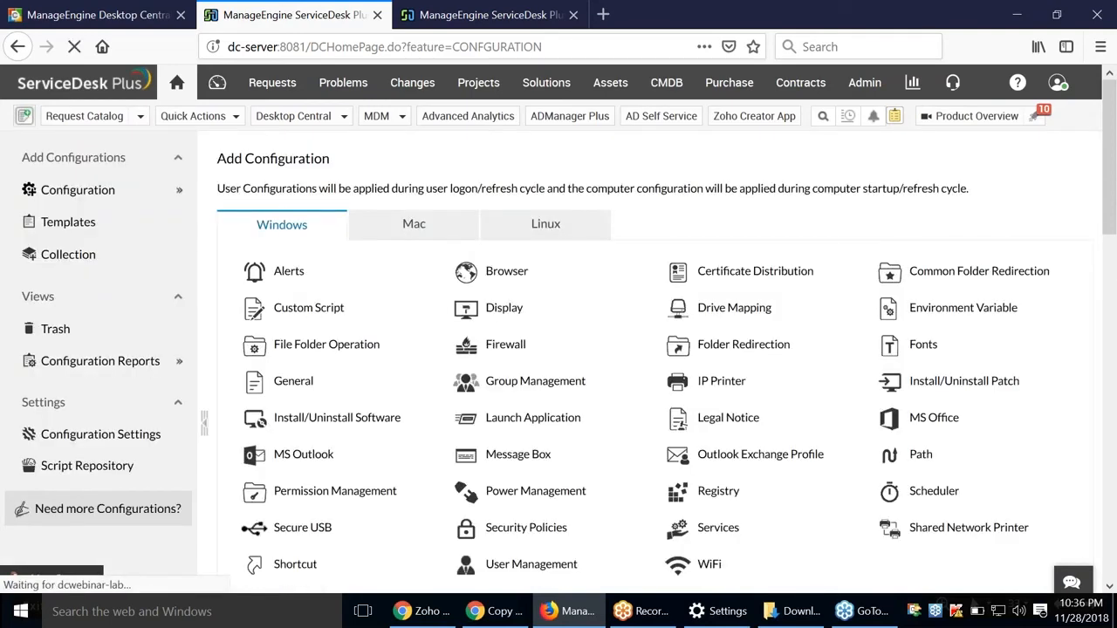
{"action": "mouse_move", "coordinate": [721, 384]}
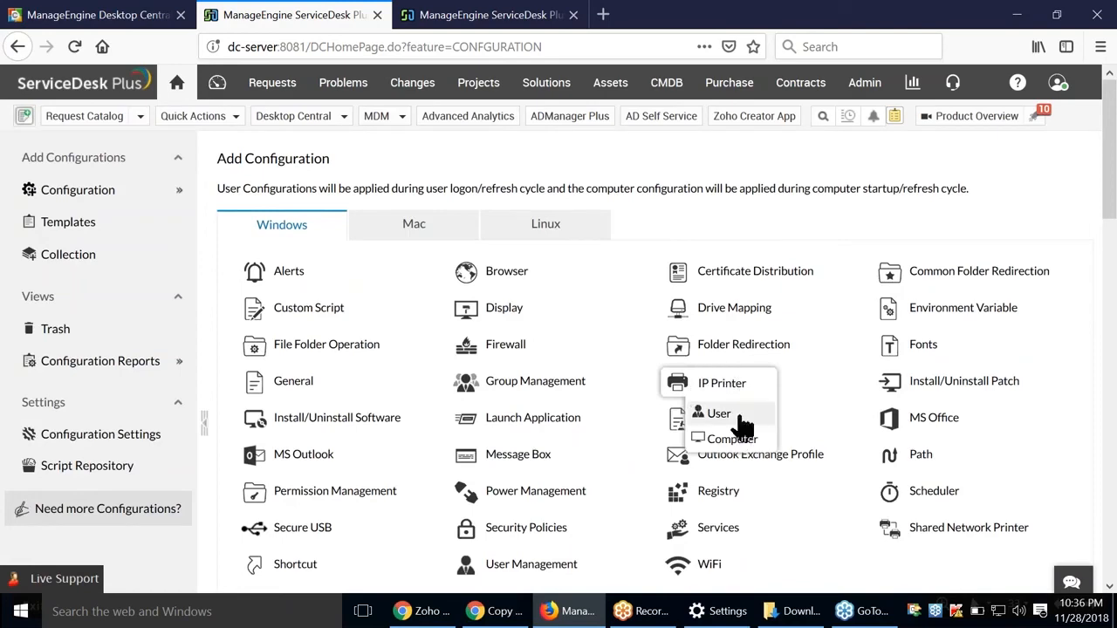
{"action": "left_click", "coordinate": [709, 412]}
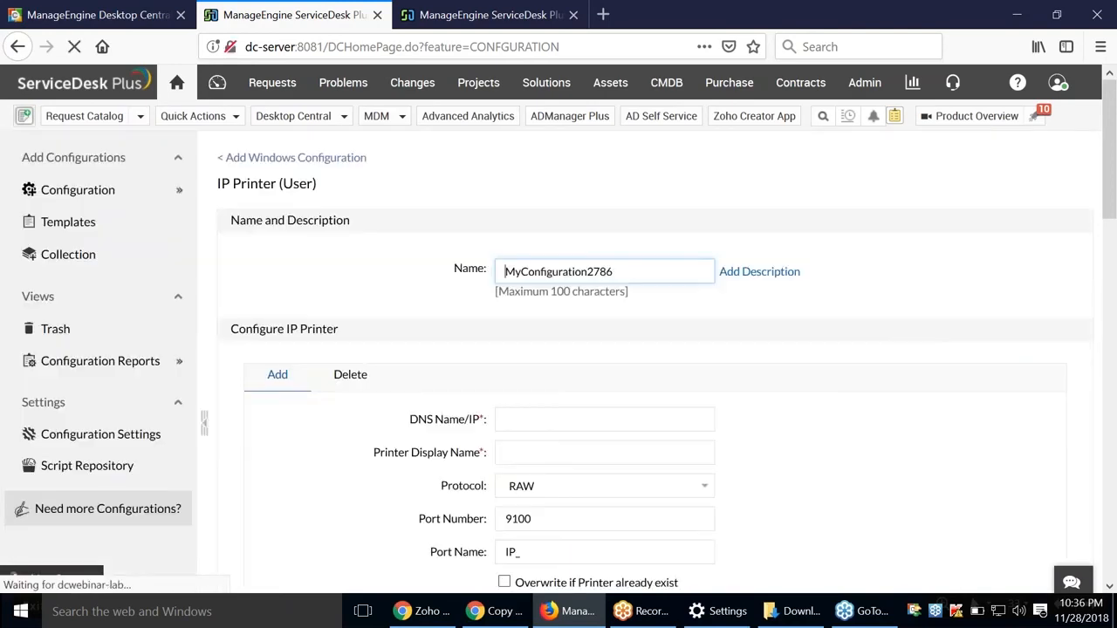
{"action": "scroll", "coordinate": [559, 327], "scroll_direction": "down", "scroll_amount": 3}
{"action": "scroll", "coordinate": [741, 419], "scroll_direction": "down", "scroll_amount": 3}
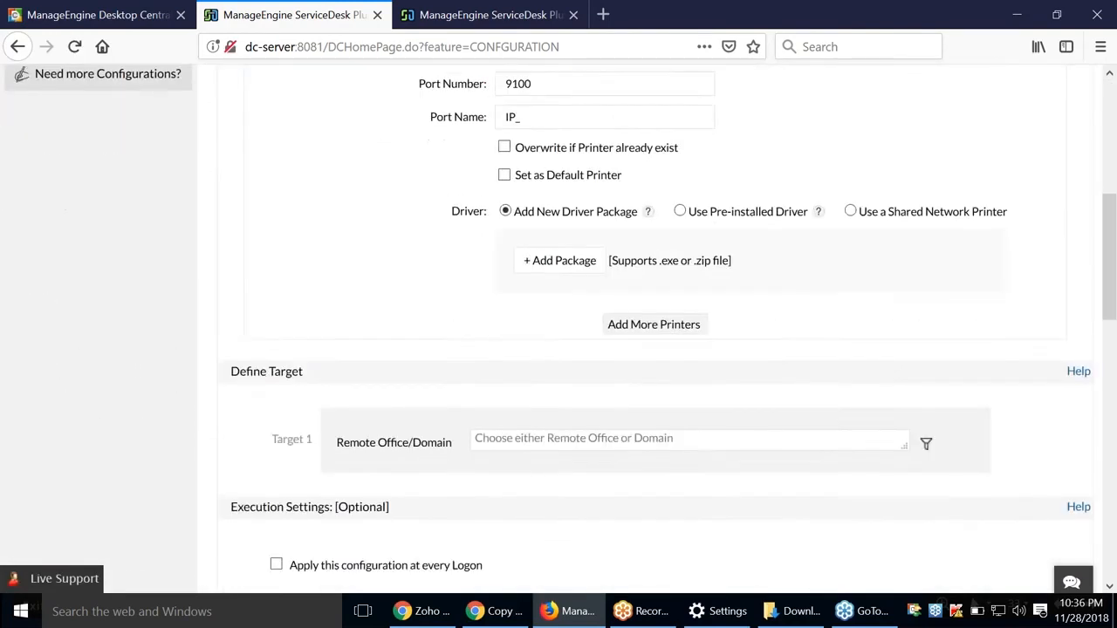
{"action": "scroll", "coordinate": [741, 419], "scroll_direction": "up", "scroll_amount": 3}
{"action": "scroll", "coordinate": [742, 415], "scroll_direction": "up", "scroll_amount": 3}
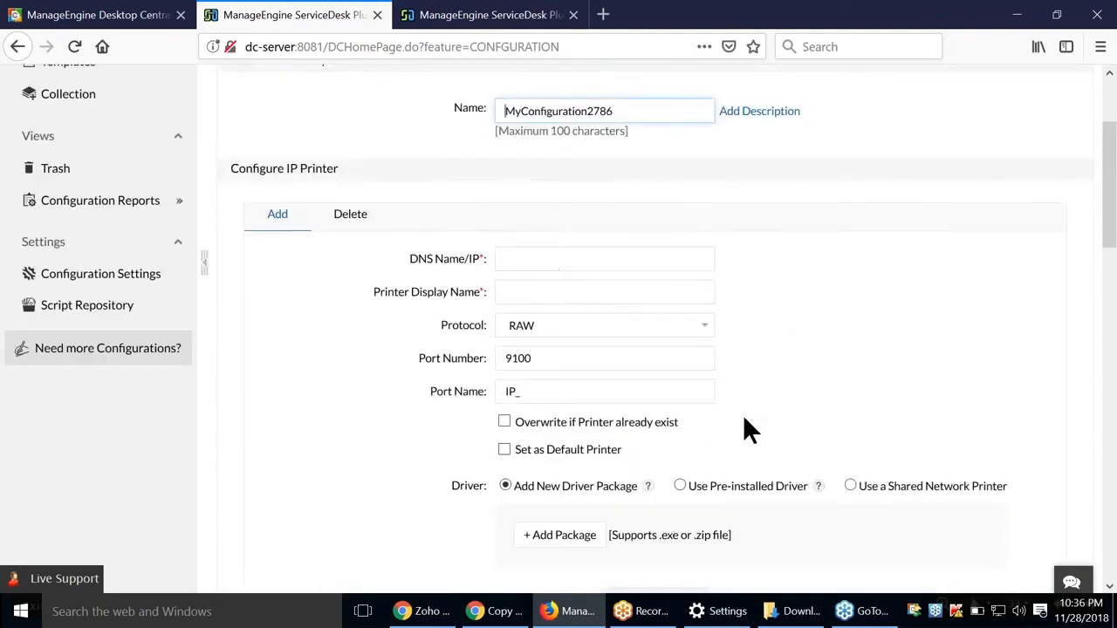
{"action": "scroll", "coordinate": [743, 415], "scroll_direction": "down", "scroll_amount": 6}
{"action": "scroll", "coordinate": [744, 414], "scroll_direction": "up", "scroll_amount": 6}
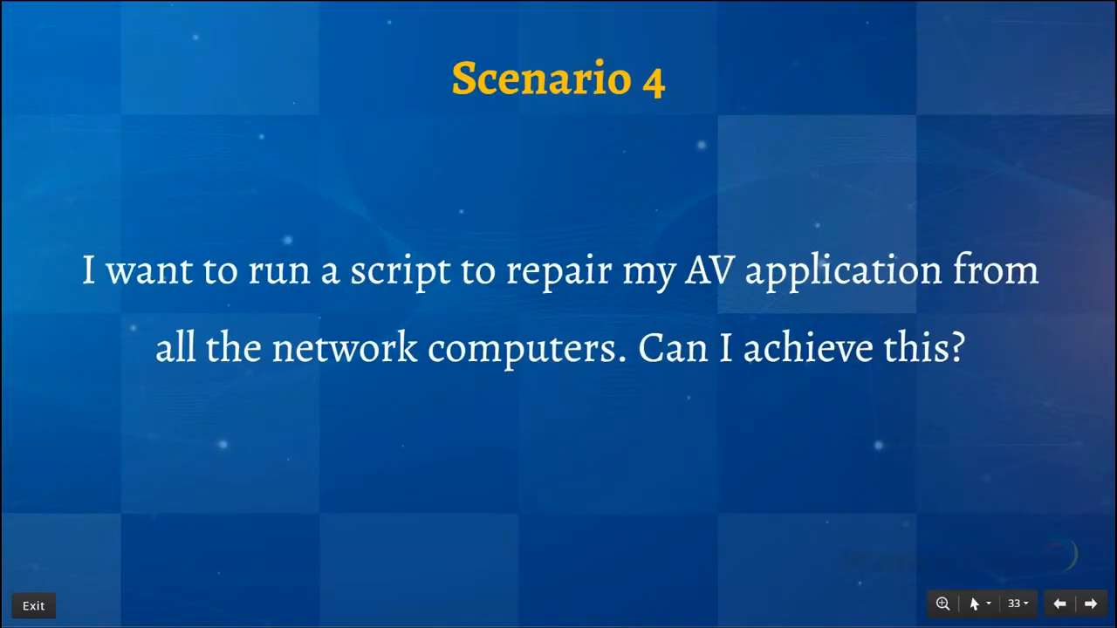
Step: Advance the presentation through the Scenario 5 slide to the integrations slide, and switch to the Chrome window with the Zendesk console
{"action": "key", "text": "Right"}
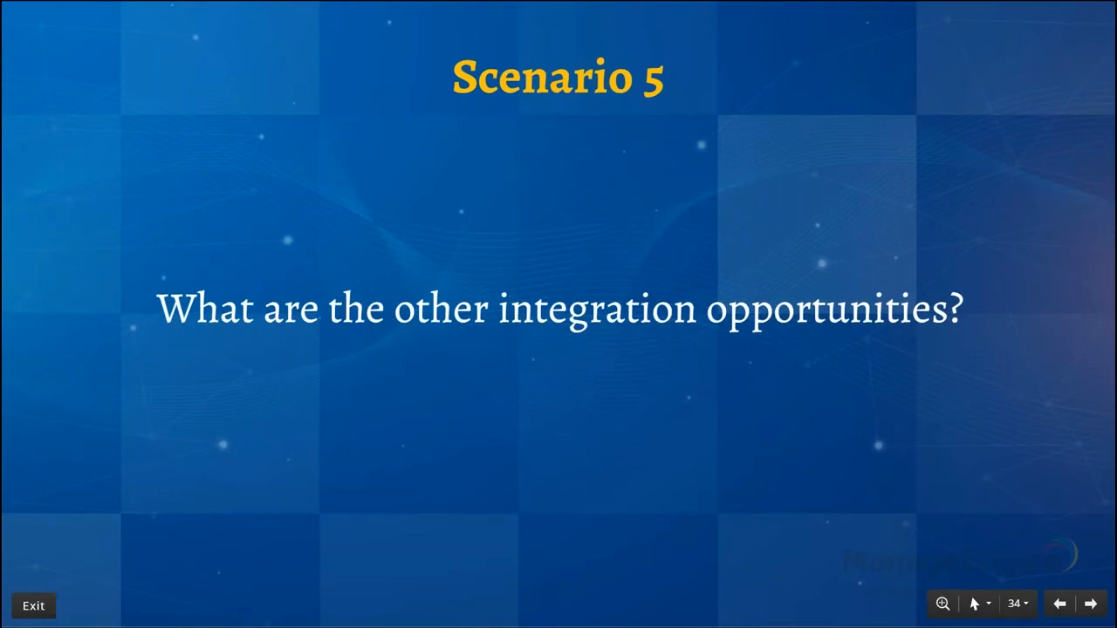
{"action": "key", "text": "Right"}
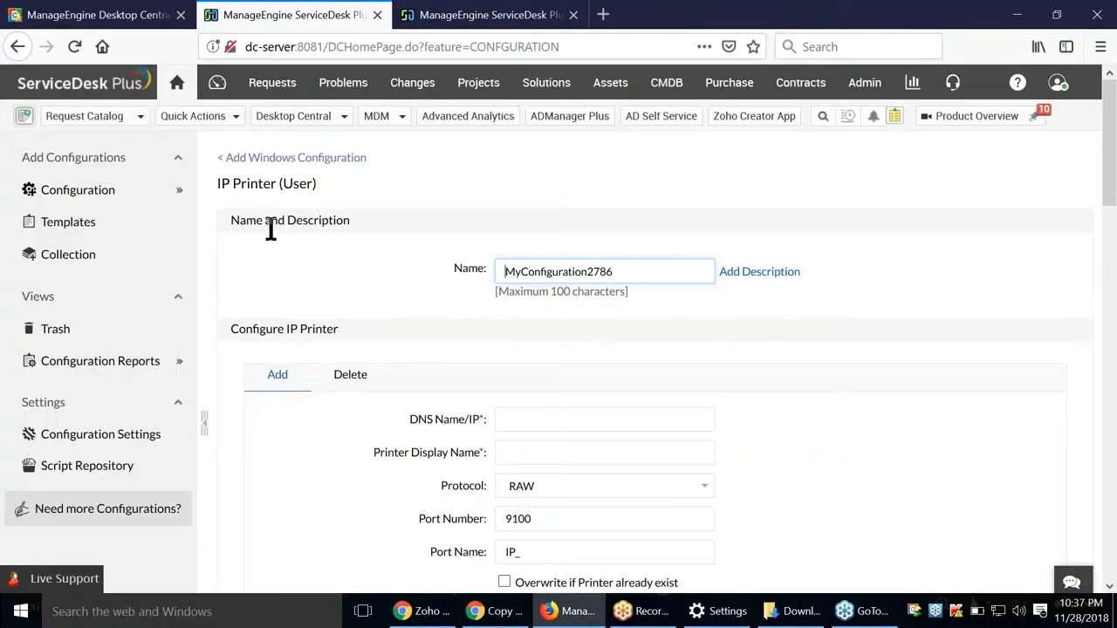
{"action": "mouse_move", "coordinate": [406, 602]}
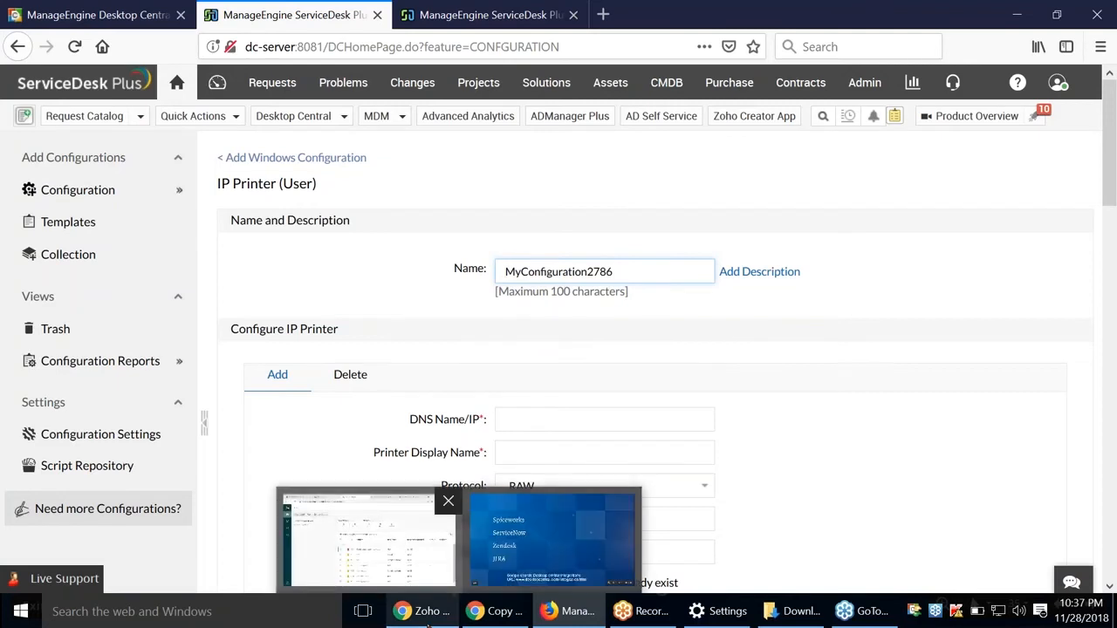
{"action": "left_click", "coordinate": [381, 568]}
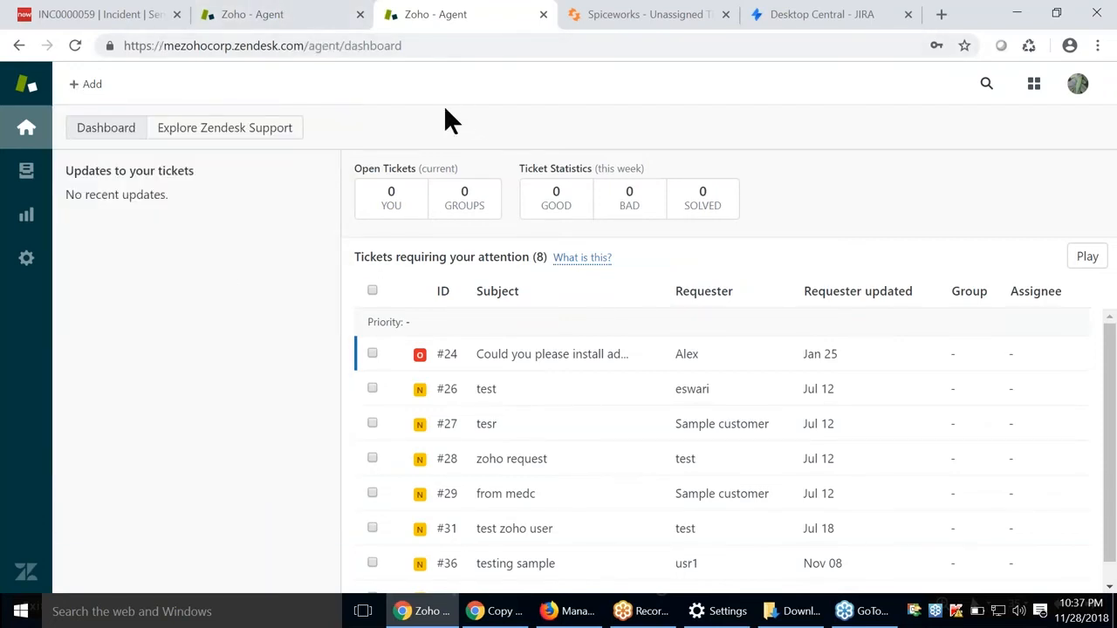
Step: From Zendesk's admin settings, open the app marketplace, search for "desktop central" and open the Desktop Central app page
{"action": "left_click", "coordinate": [42, 272]}
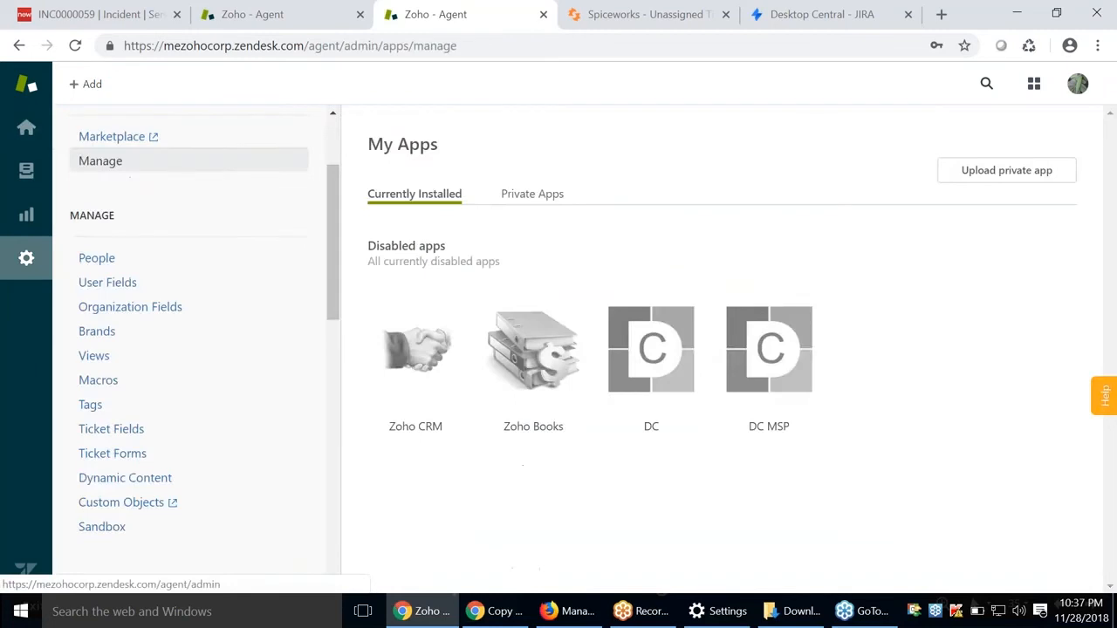
{"action": "left_click", "coordinate": [150, 139]}
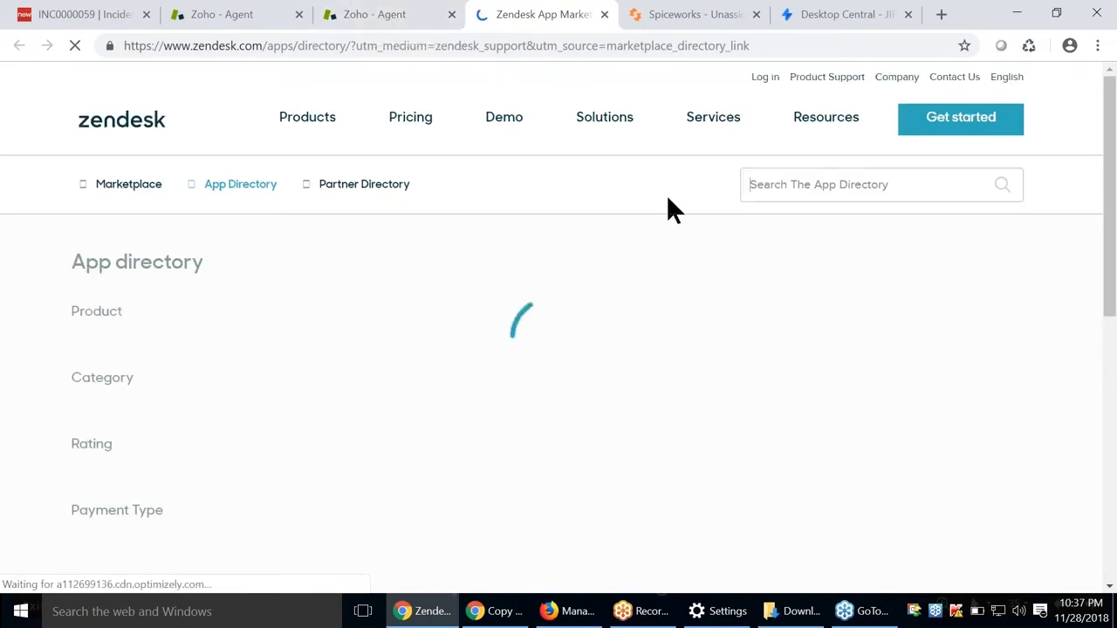
{"action": "left_click", "coordinate": [820, 192]}
{"action": "type", "text": "deskt"}
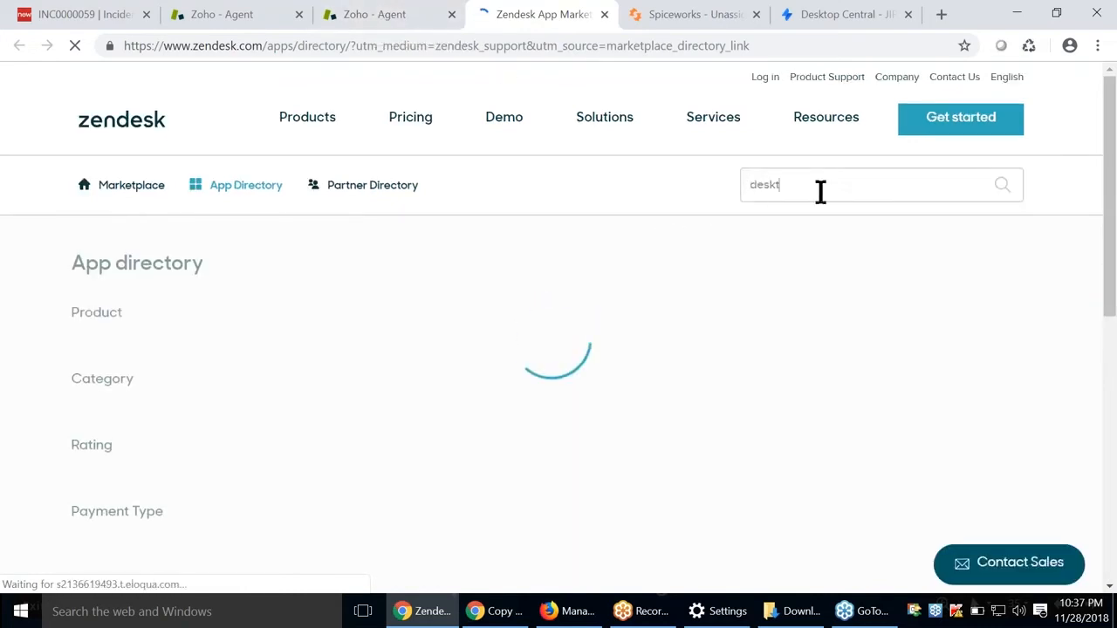
{"action": "type", "text": "op central"}
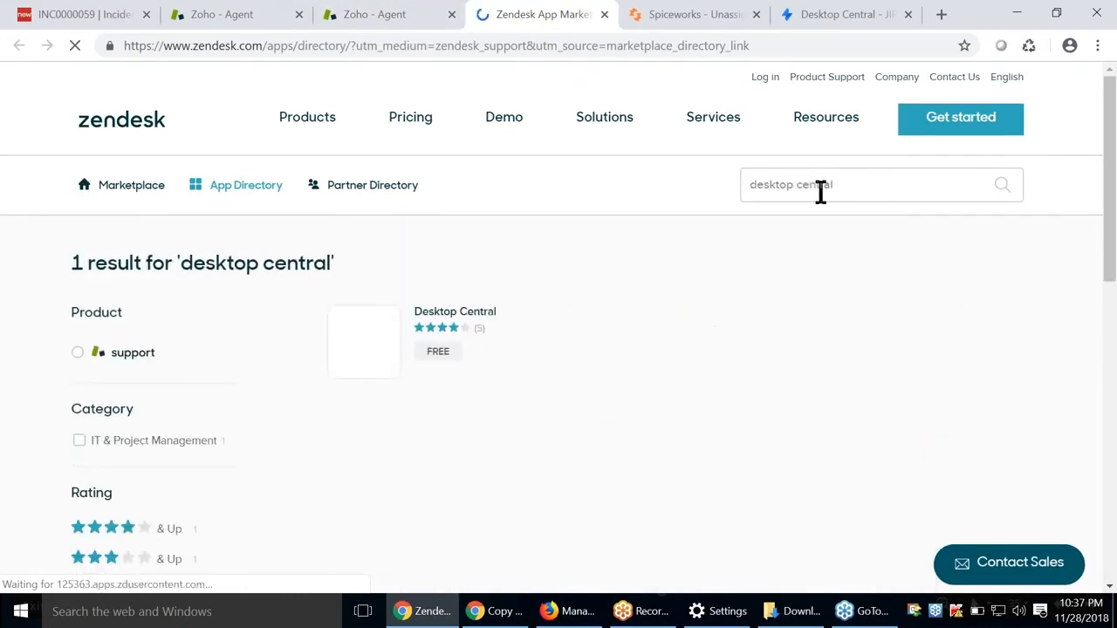
{"action": "left_click", "coordinate": [473, 315]}
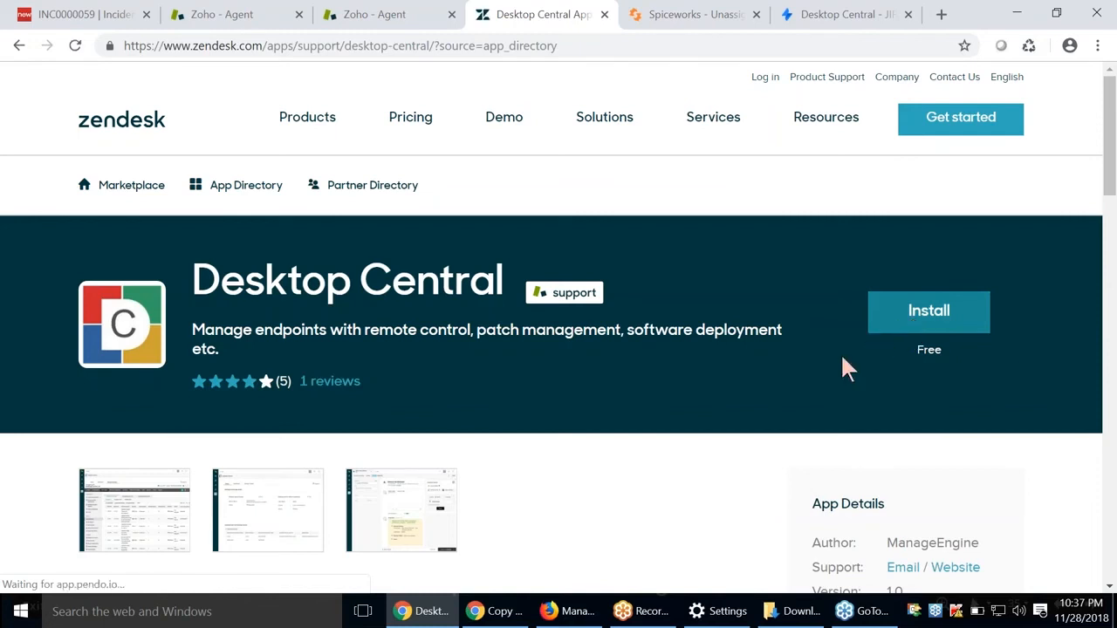
Step: Install the Desktop Central app to the mezohocorp.zendesk.com account, keeping the default title and no role or group restrictions
{"action": "left_click", "coordinate": [892, 313]}
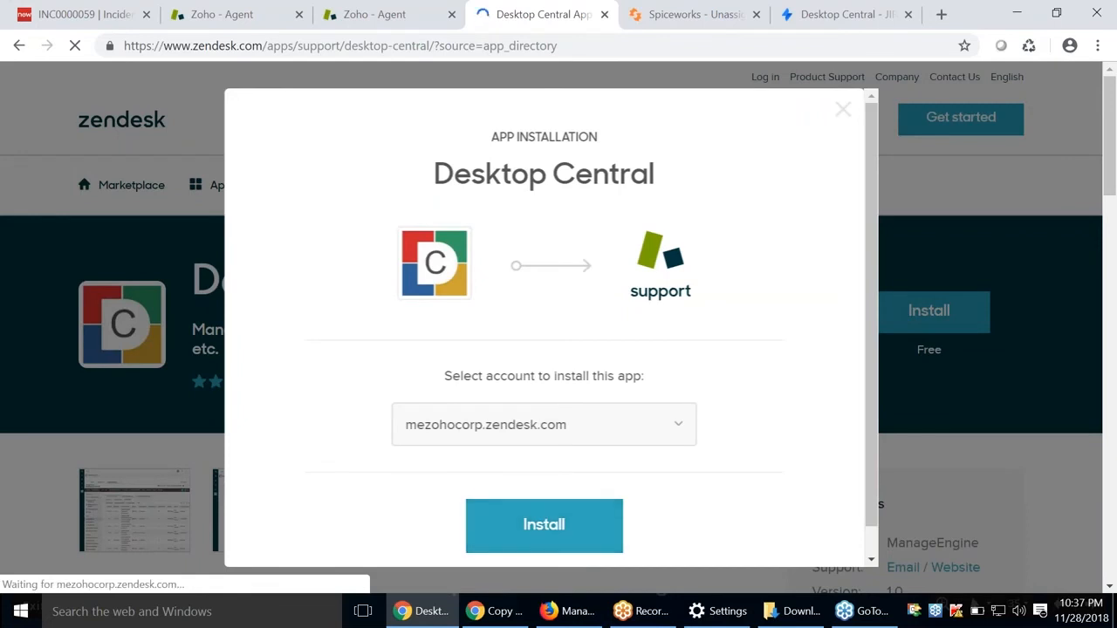
{"action": "left_click", "coordinate": [508, 519]}
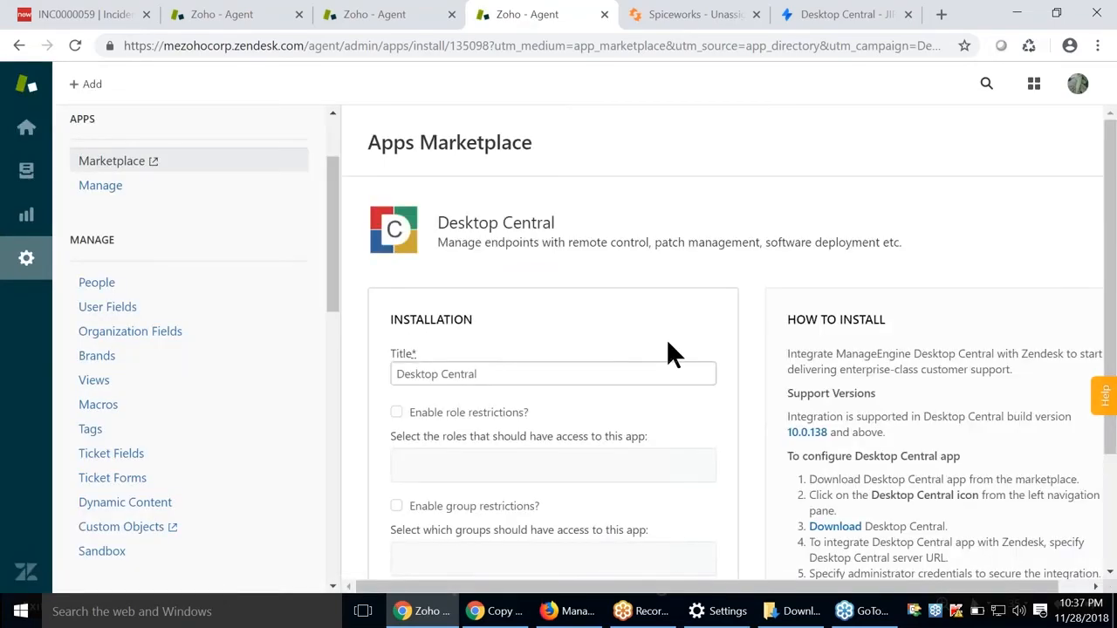
{"action": "scroll", "coordinate": [666, 338], "scroll_direction": "down", "scroll_amount": 2}
{"action": "scroll", "coordinate": [683, 359], "scroll_direction": "up", "scroll_amount": 1}
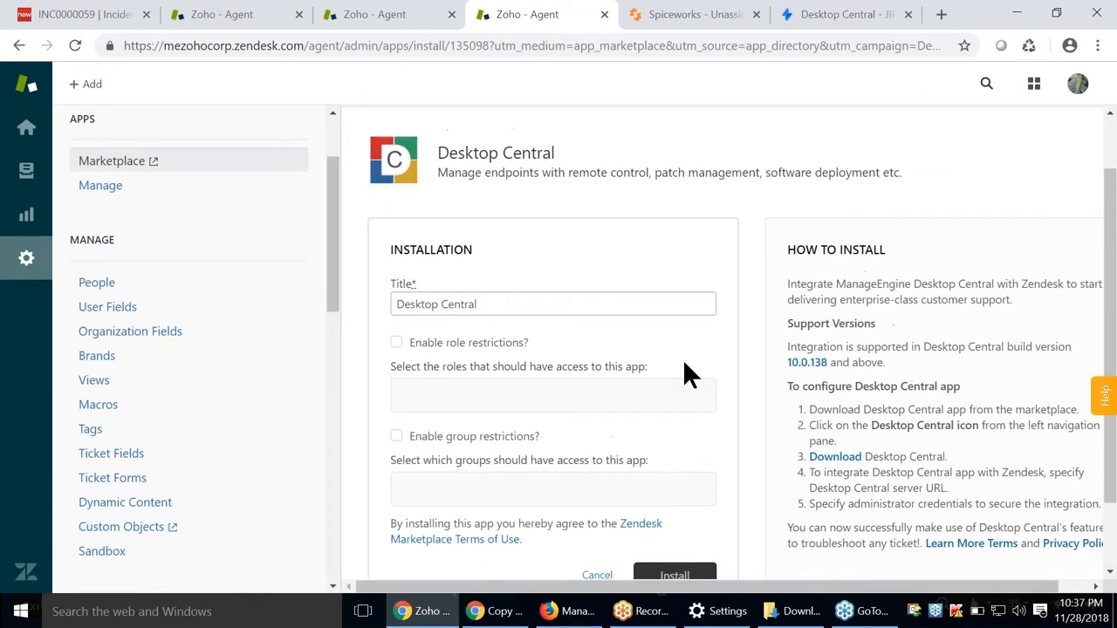
{"action": "scroll", "coordinate": [684, 365], "scroll_direction": "down", "scroll_amount": 1}
{"action": "left_click", "coordinate": [698, 493]}
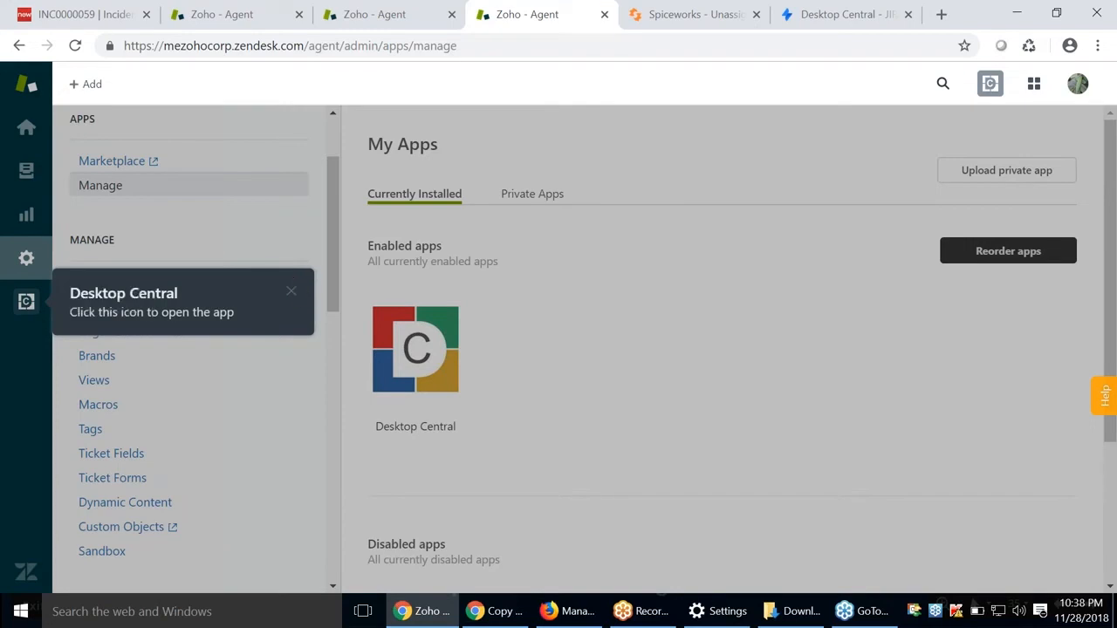
{"action": "left_click", "coordinate": [26, 301]}
{"action": "left_click", "coordinate": [291, 291]}
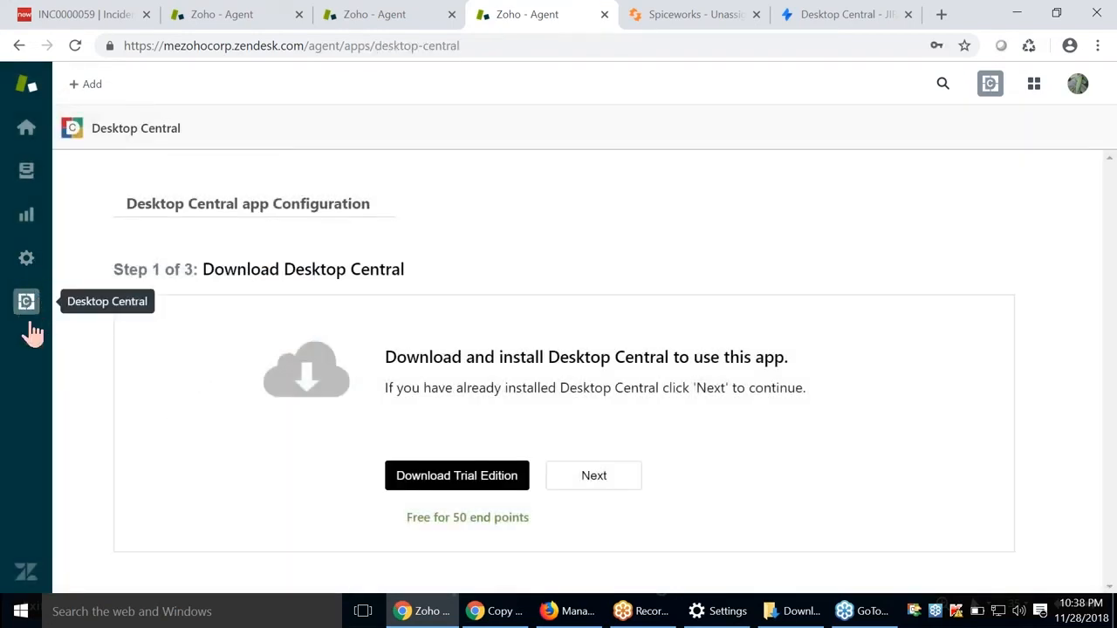
{"action": "left_click", "coordinate": [618, 486]}
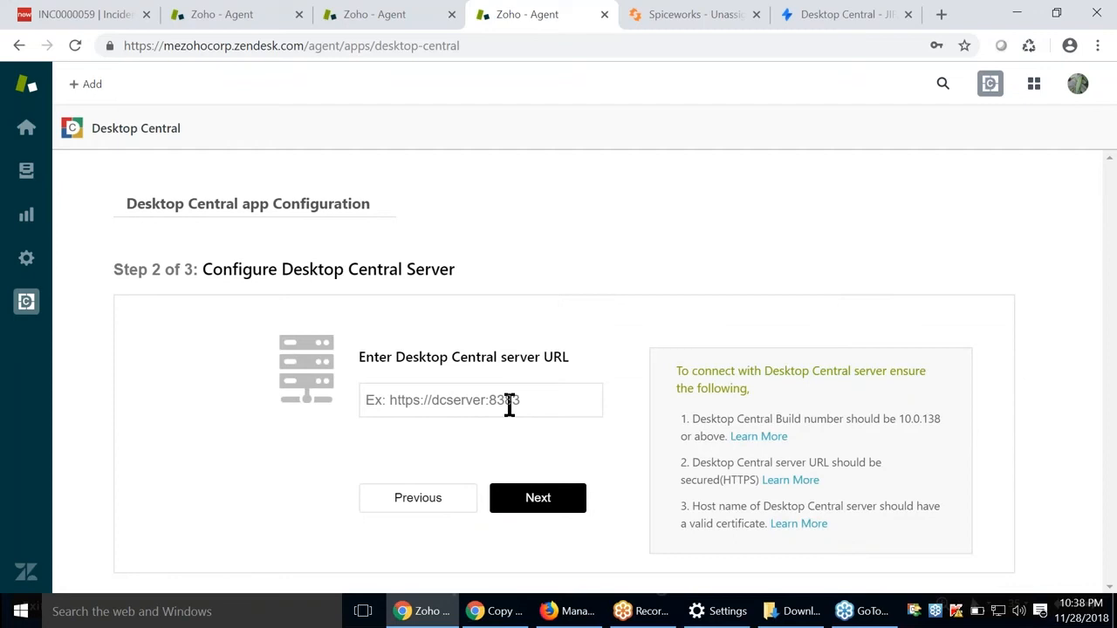
{"action": "type", "text": "https"}
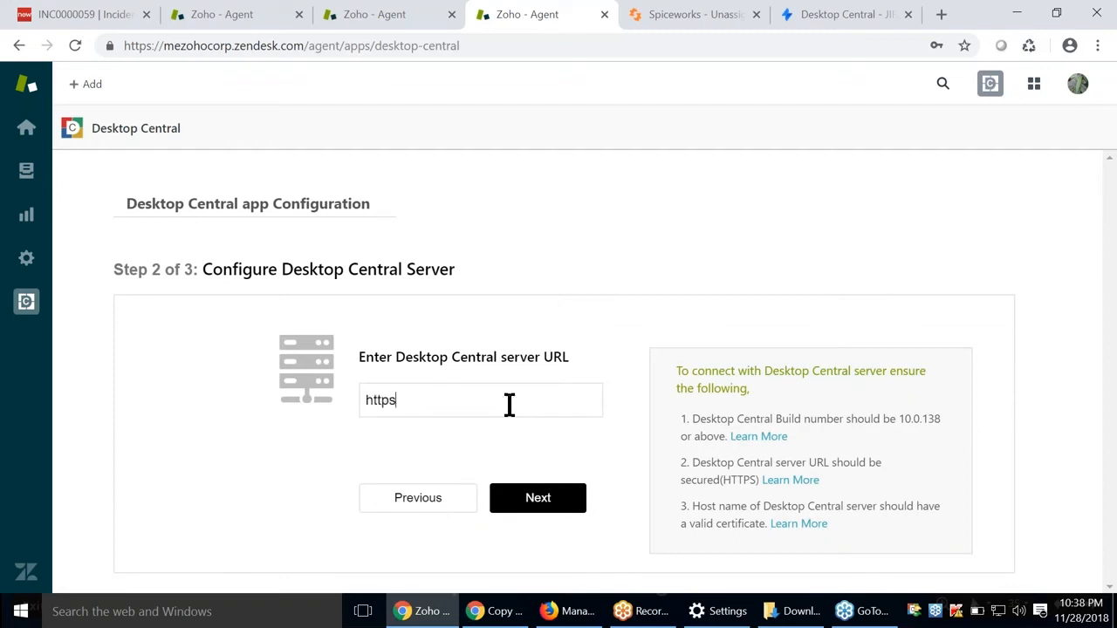
{"action": "type", "text": "://dcwebinar"}
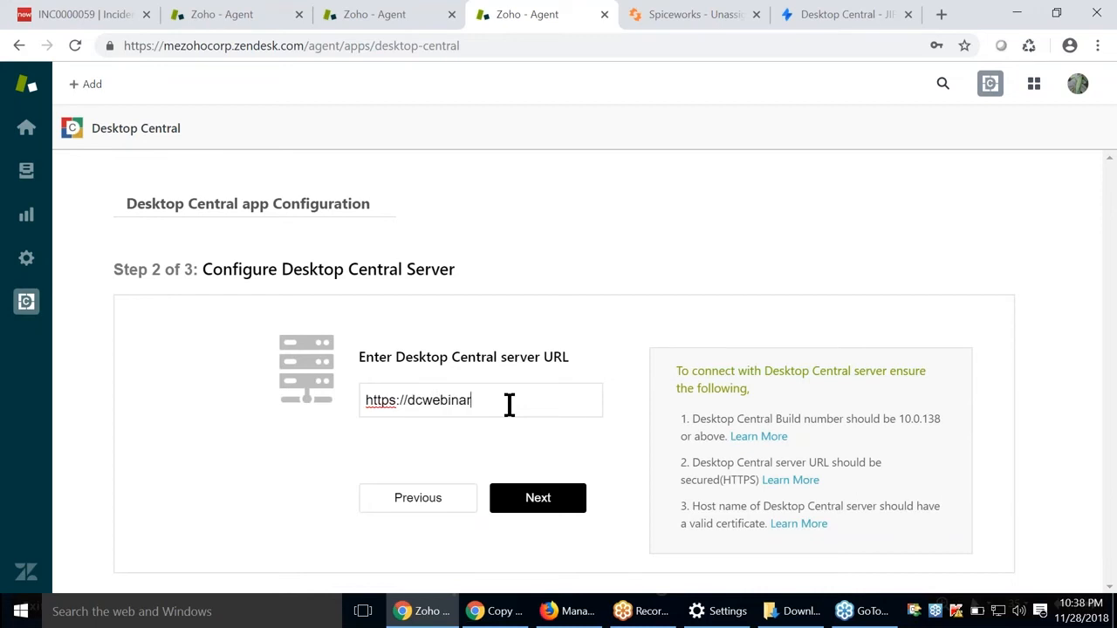
{"action": "type", "text": "-lab:8383"}
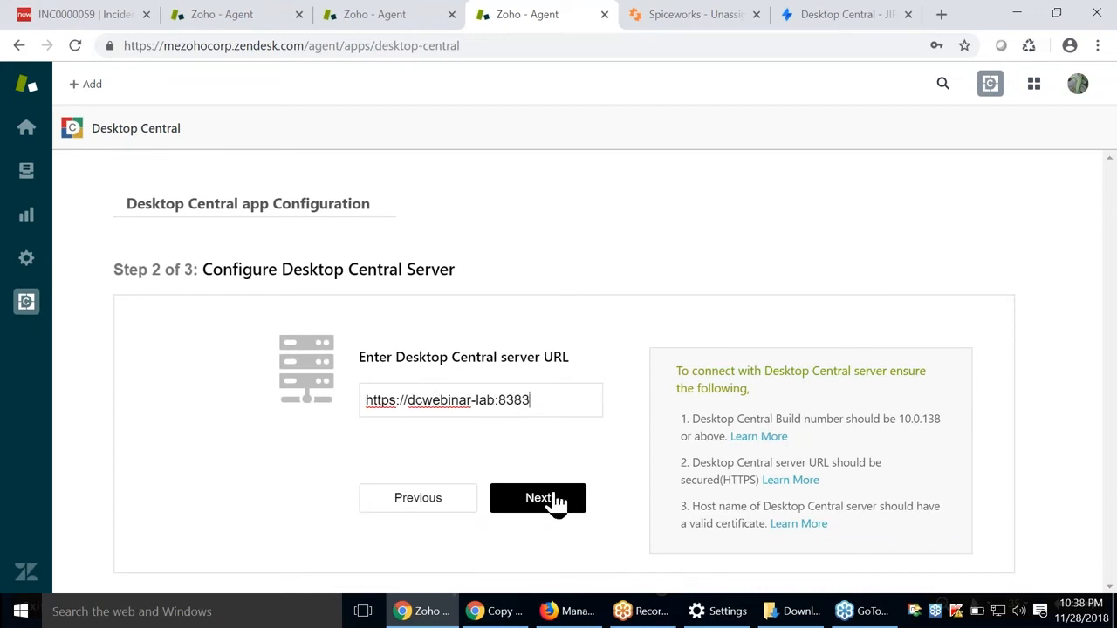
{"action": "left_click", "coordinate": [539, 498]}
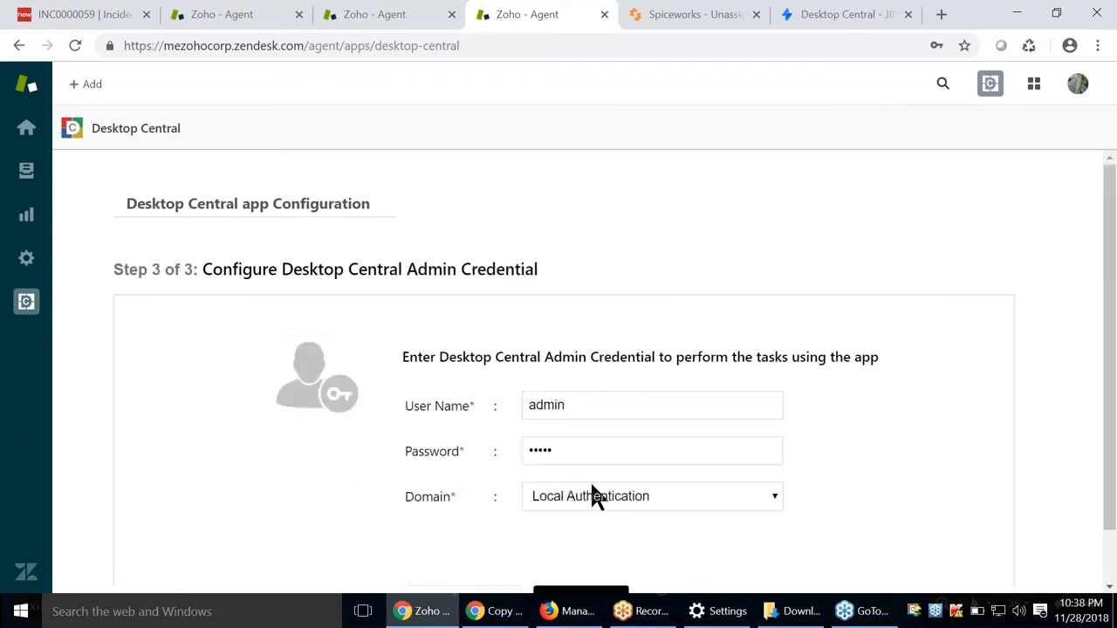
Step: Submit the prefilled admin credentials with Local Authentication, review the Get Started overview and close it
{"action": "scroll", "coordinate": [590, 496], "scroll_direction": "down", "scroll_amount": 1}
{"action": "left_click", "coordinate": [601, 543]}
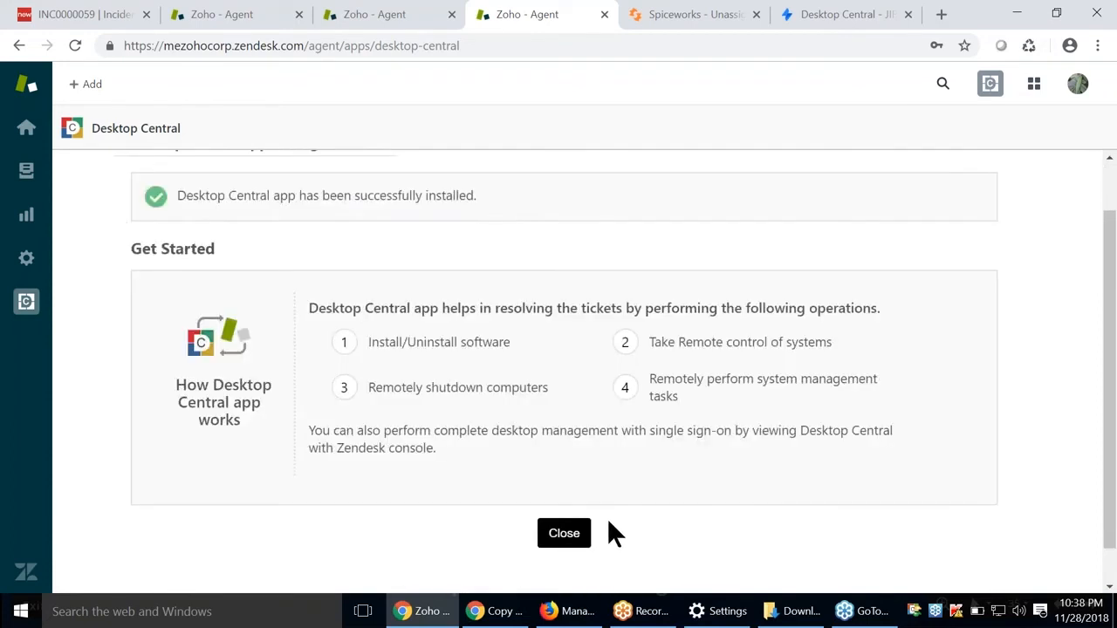
{"action": "scroll", "coordinate": [606, 515], "scroll_direction": "up", "scroll_amount": 1}
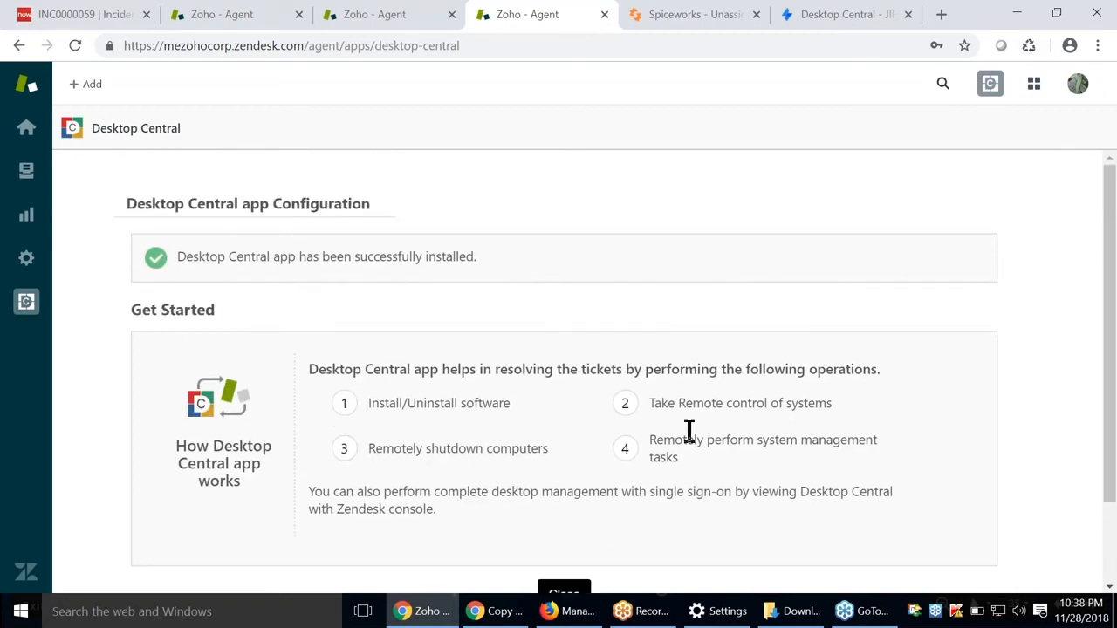
{"action": "scroll", "coordinate": [748, 374], "scroll_direction": "down", "scroll_amount": 1}
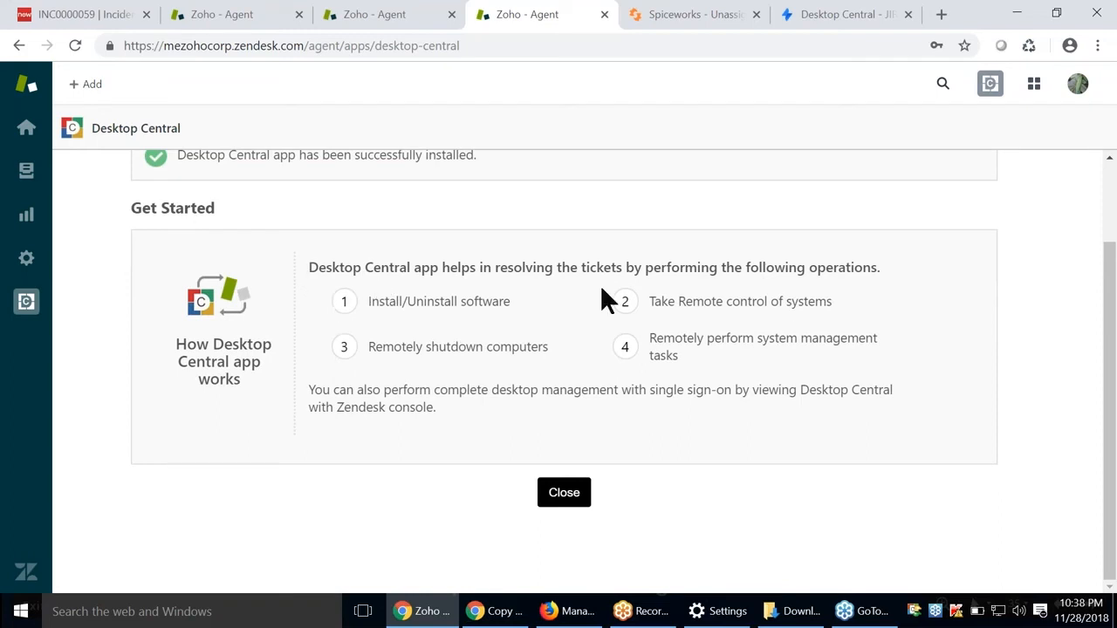
{"action": "left_click", "coordinate": [575, 495]}
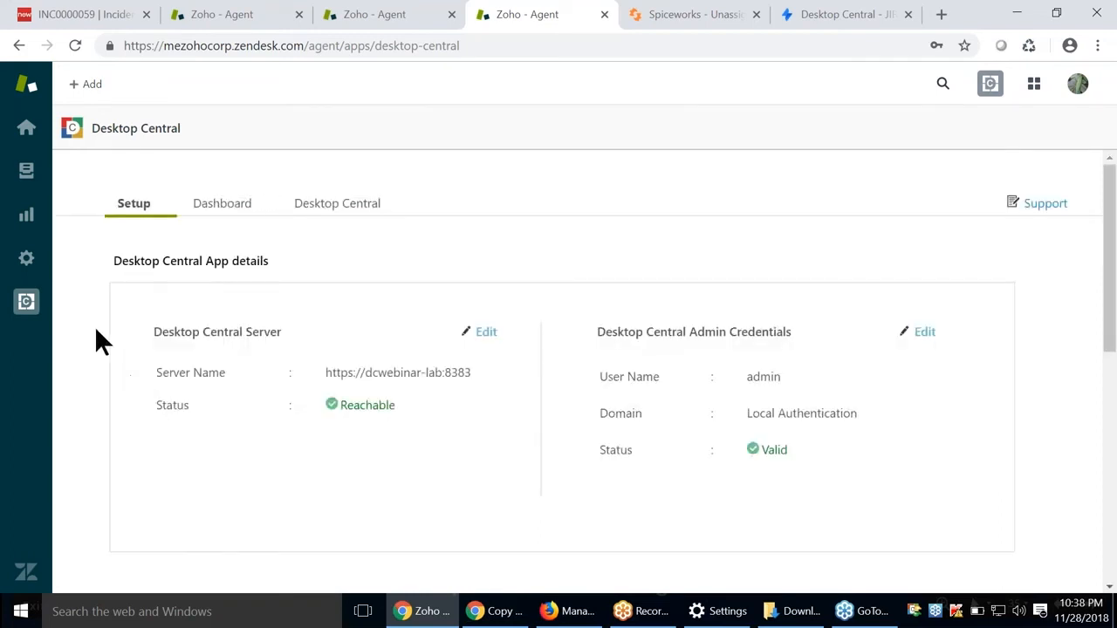
Step: Review the app's server, credential and user association details, and open its inventory dashboard
{"action": "scroll", "coordinate": [97, 336], "scroll_direction": "down", "scroll_amount": 5}
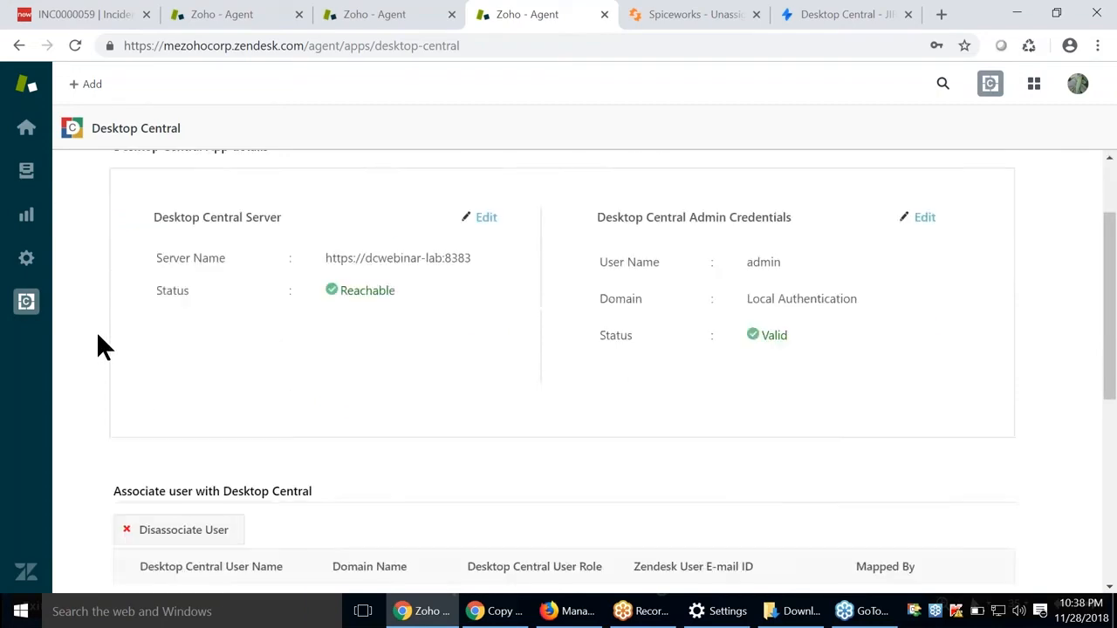
{"action": "scroll", "coordinate": [97, 336], "scroll_direction": "up", "scroll_amount": 5}
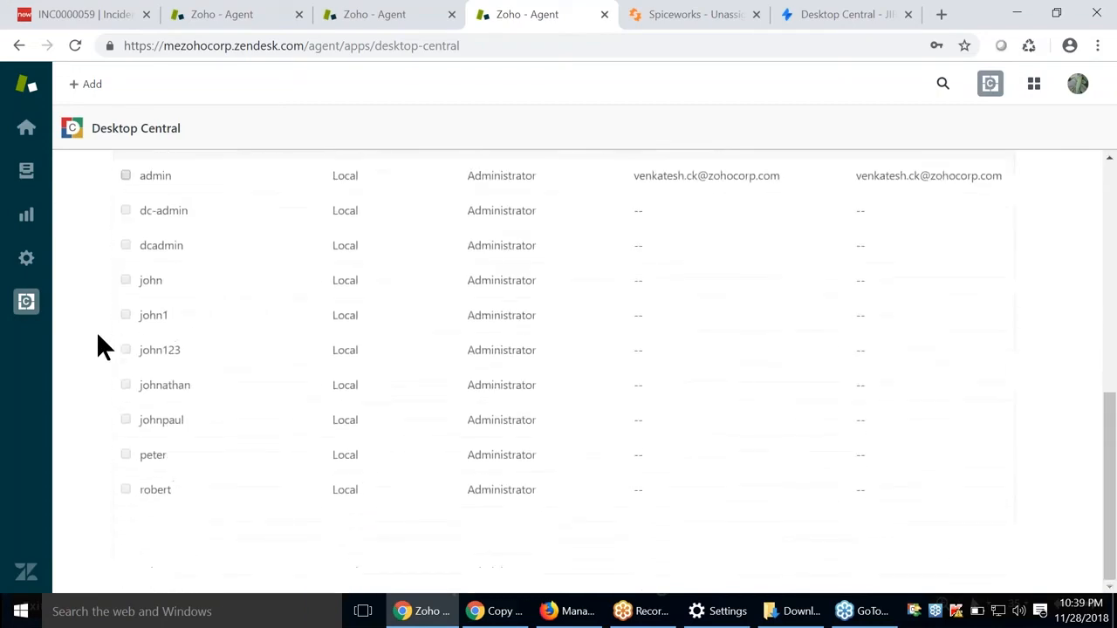
{"action": "scroll", "coordinate": [97, 336], "scroll_direction": "down", "scroll_amount": 2}
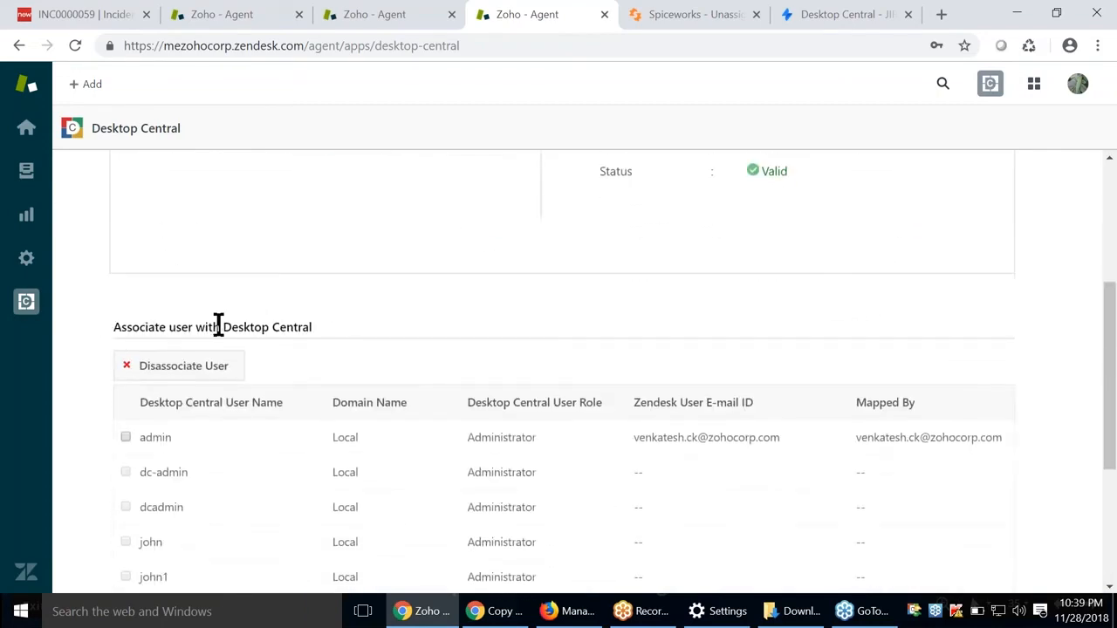
{"action": "scroll", "coordinate": [112, 379], "scroll_direction": "up", "scroll_amount": 3}
{"action": "left_click", "coordinate": [225, 216]}
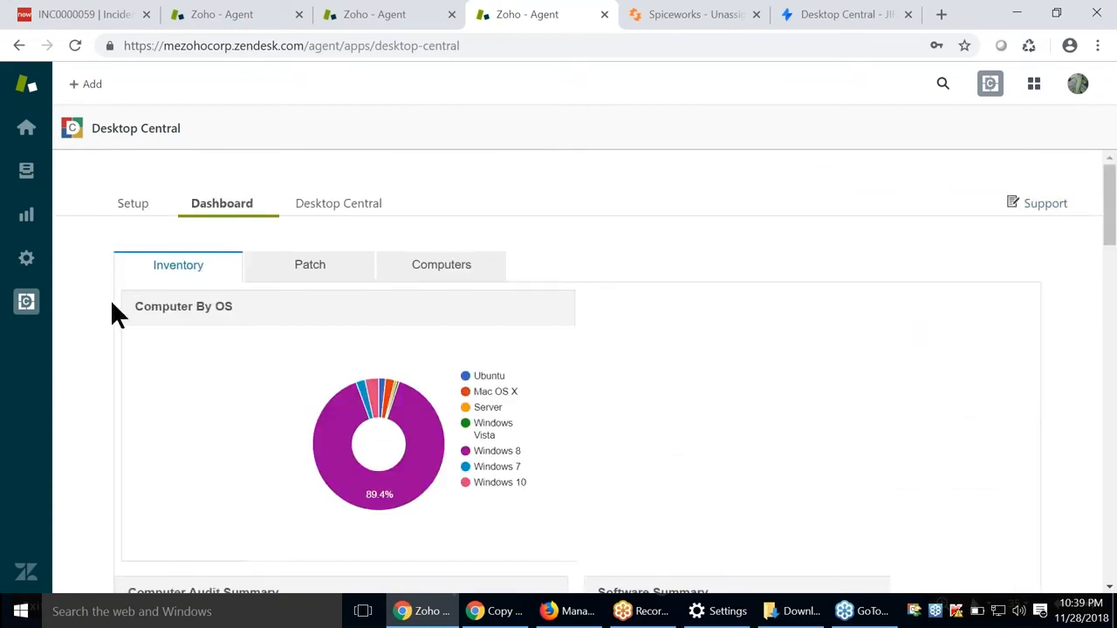
Step: Review the rest of the inventory dashboard, the patch dashboard and the computers dashboard in Zendesk's Desktop Central app
{"action": "scroll", "coordinate": [111, 313], "scroll_direction": "down", "scroll_amount": 4}
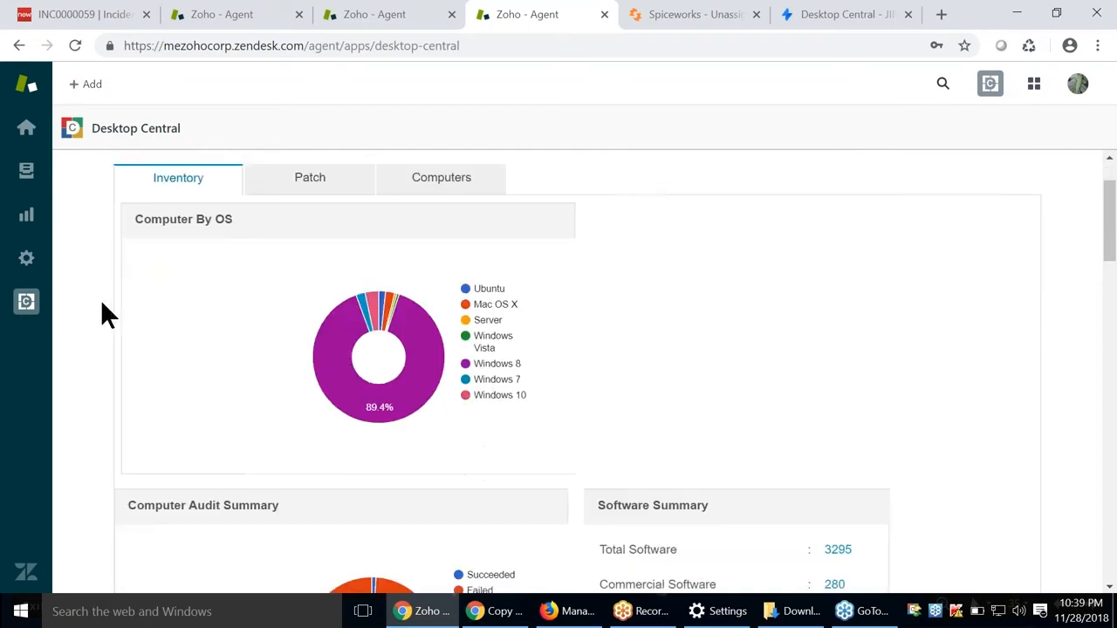
{"action": "scroll", "coordinate": [98, 298], "scroll_direction": "down", "scroll_amount": 12}
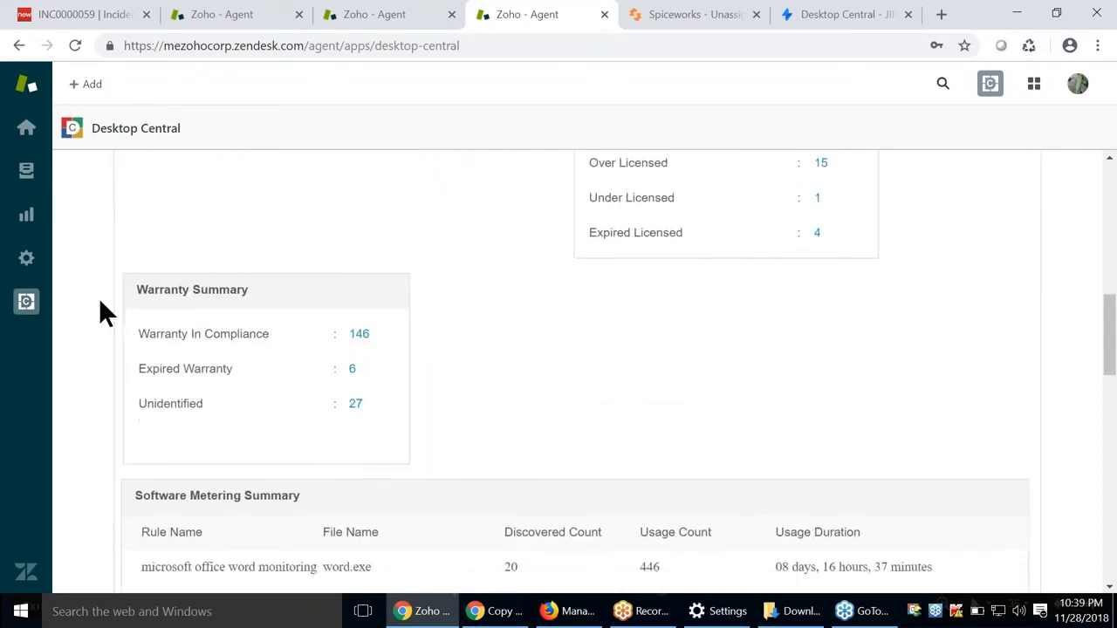
{"action": "scroll", "coordinate": [100, 306], "scroll_direction": "up", "scroll_amount": 16}
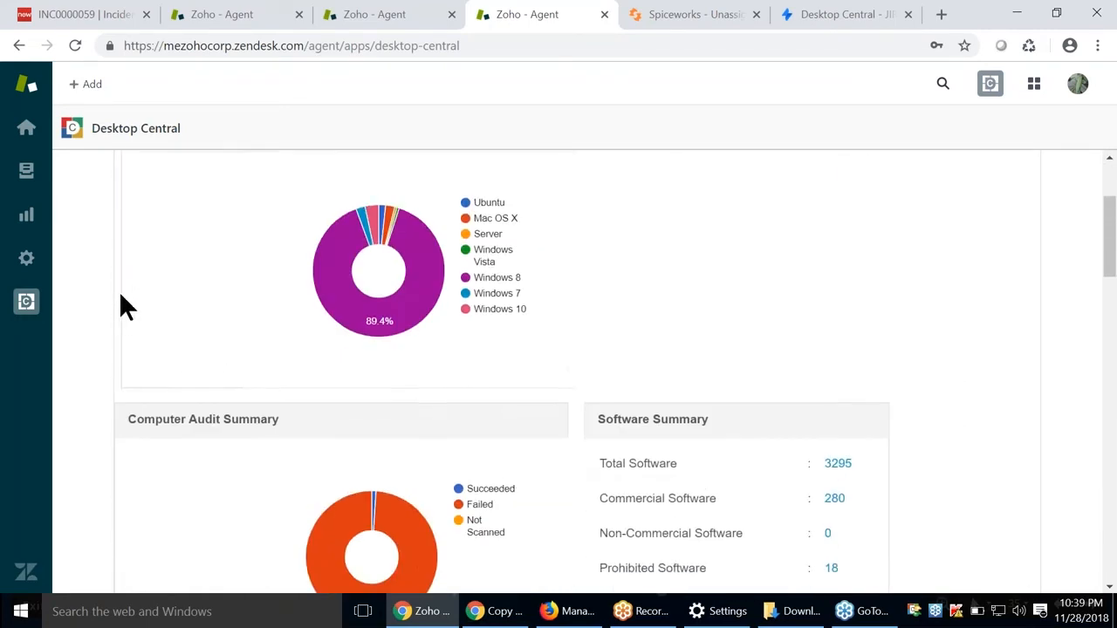
{"action": "left_click", "coordinate": [309, 270]}
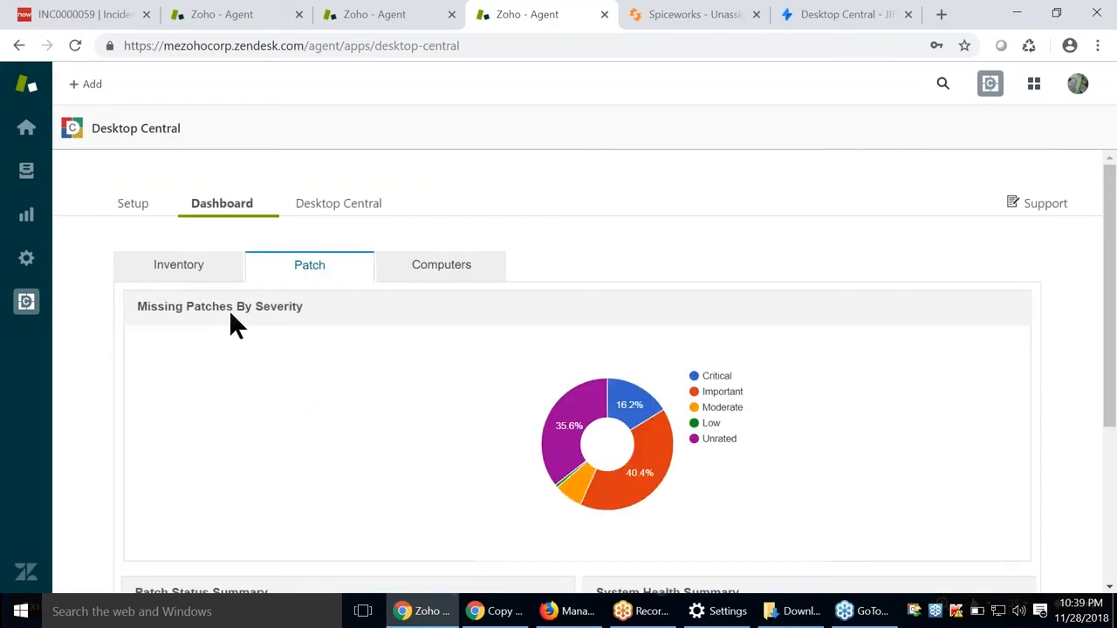
{"action": "scroll", "coordinate": [232, 316], "scroll_direction": "down", "scroll_amount": 3}
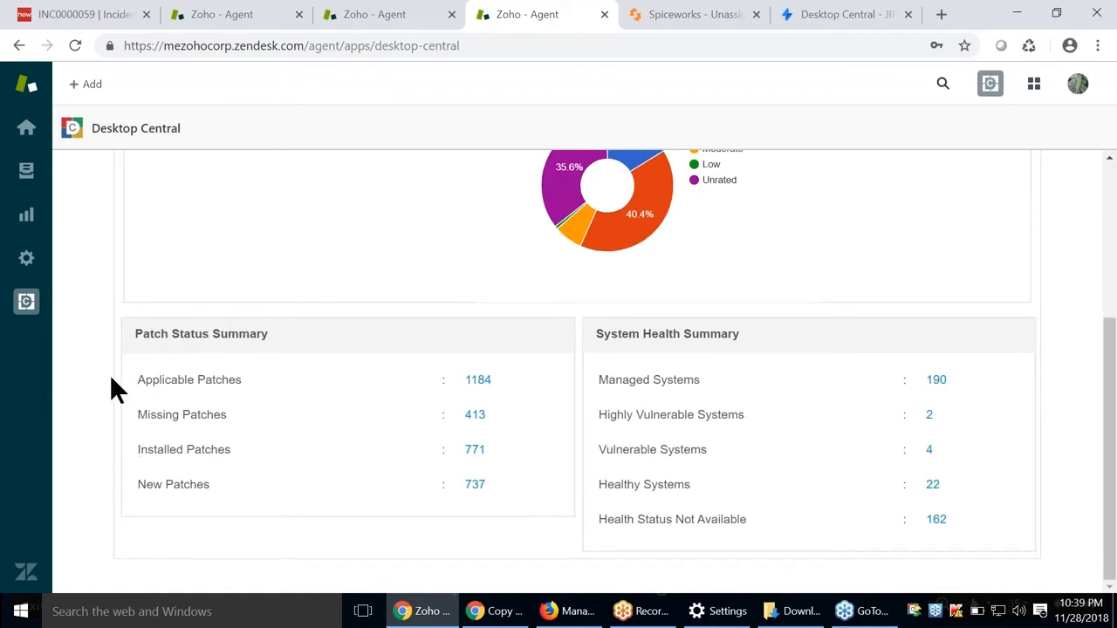
{"action": "scroll", "coordinate": [100, 384], "scroll_direction": "up", "scroll_amount": 3}
{"action": "left_click", "coordinate": [431, 268]}
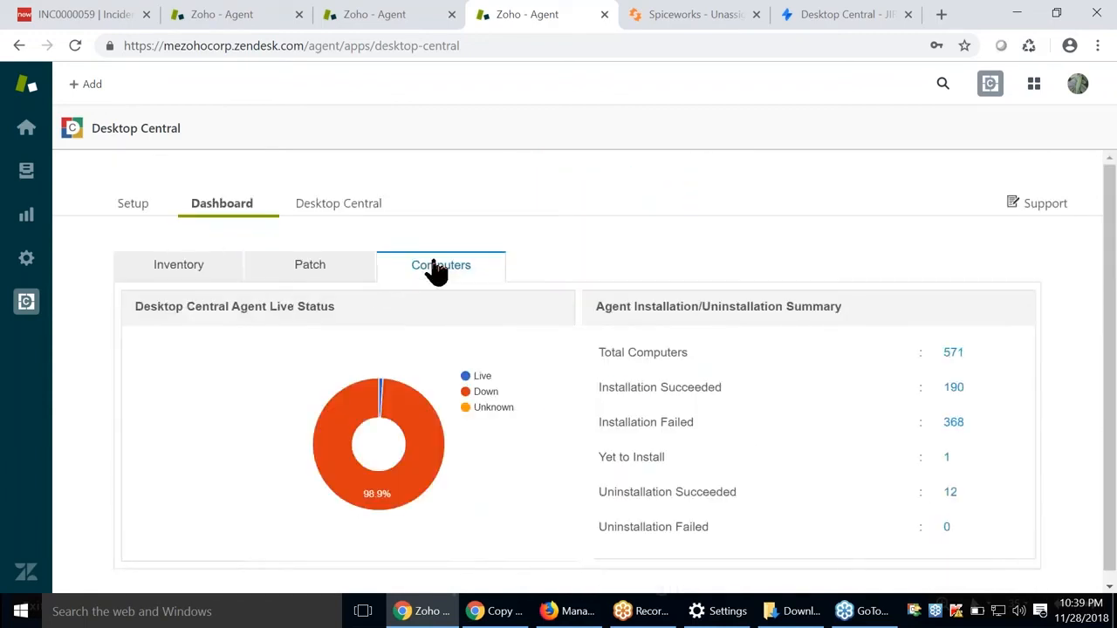
Step: Open the embedded Desktop Central console in Zendesk and review its home page alerts and summary charts
{"action": "left_click", "coordinate": [349, 216]}
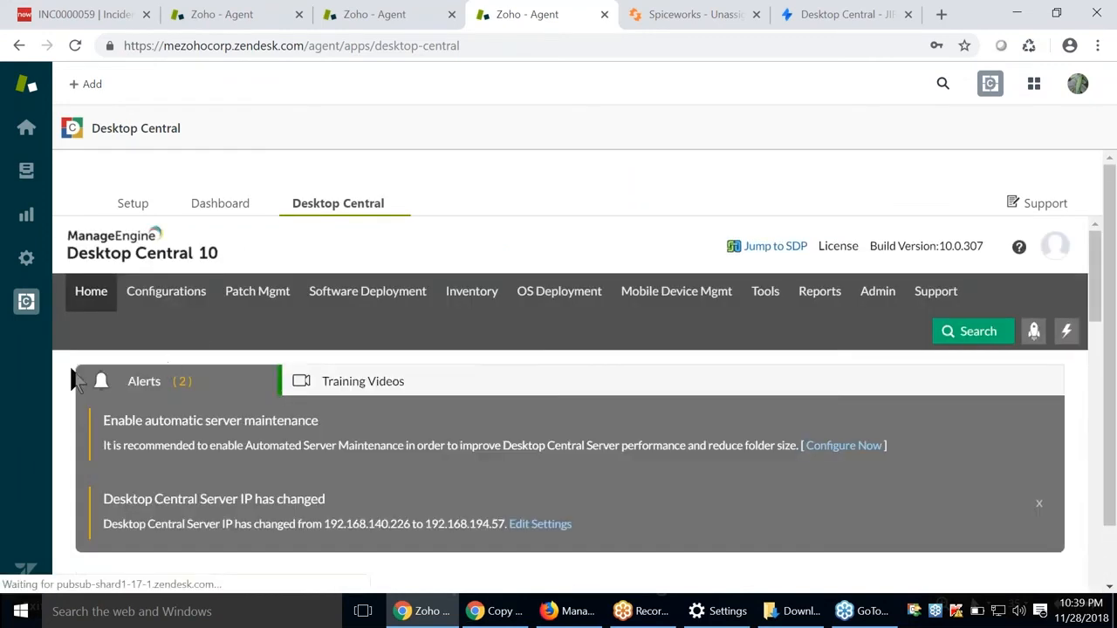
{"action": "scroll", "coordinate": [60, 358], "scroll_direction": "down", "scroll_amount": 2}
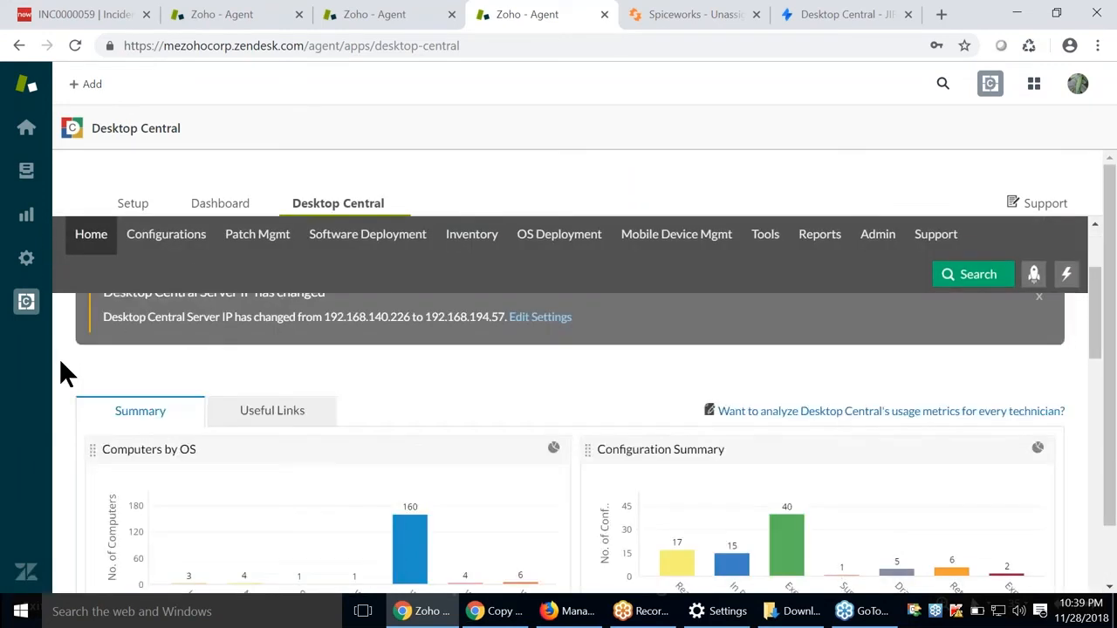
{"action": "scroll", "coordinate": [53, 379], "scroll_direction": "down", "scroll_amount": 1}
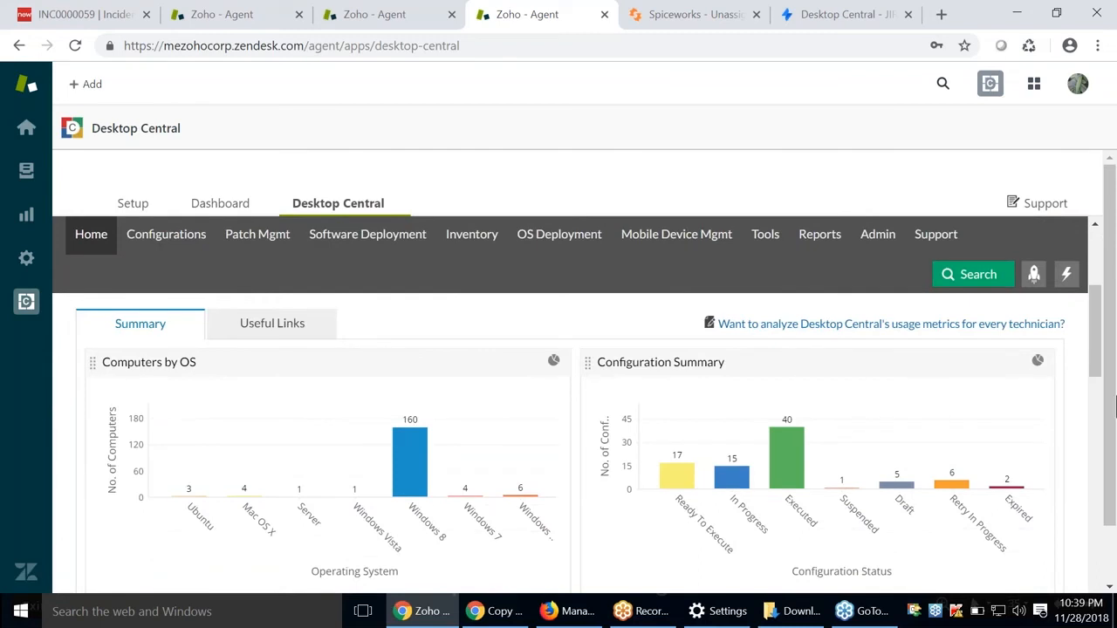
{"action": "scroll", "coordinate": [1114, 437], "scroll_direction": "down", "scroll_amount": 1}
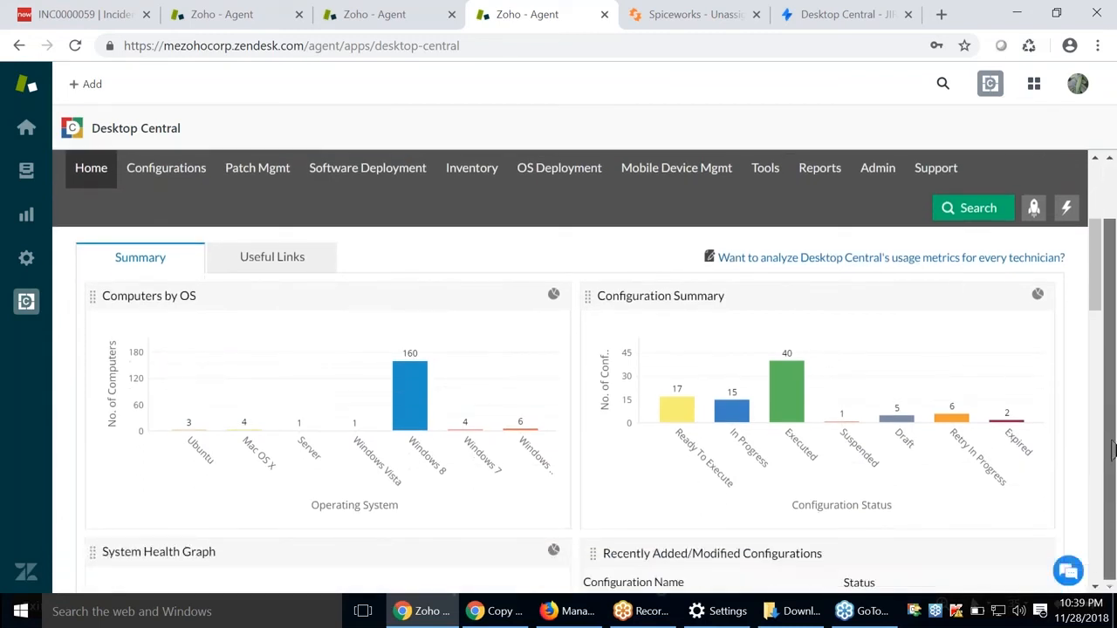
{"action": "scroll", "coordinate": [1114, 436], "scroll_direction": "up", "scroll_amount": 1}
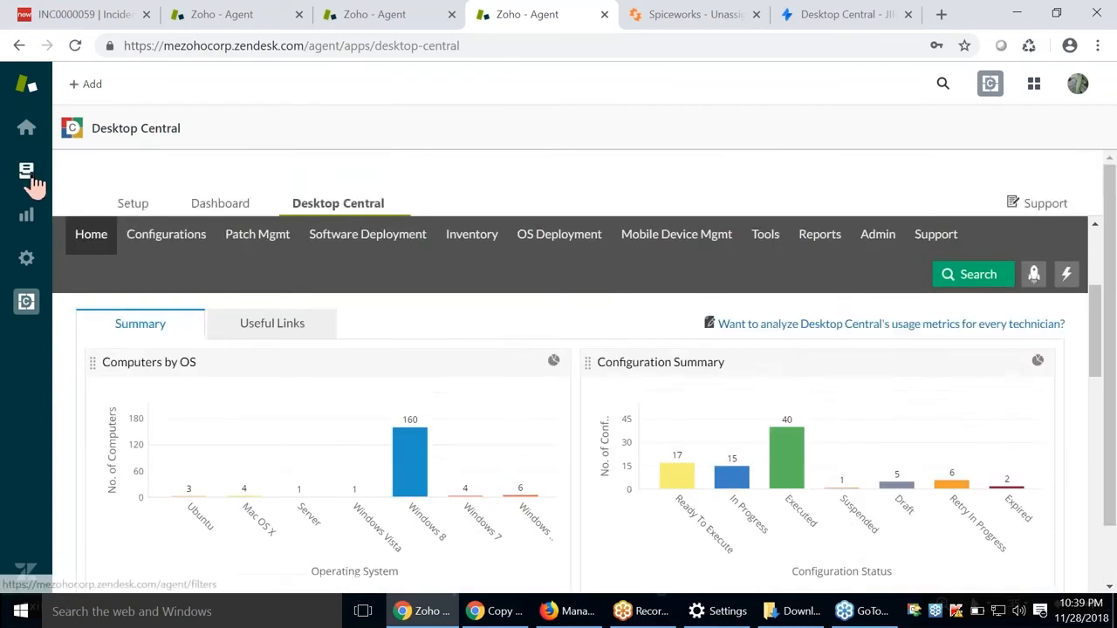
Step: Open the unassigned Zendesk ticket "testing sample", review its software deployment comment and display the available Remote Control actions
{"action": "left_click", "coordinate": [40, 185]}
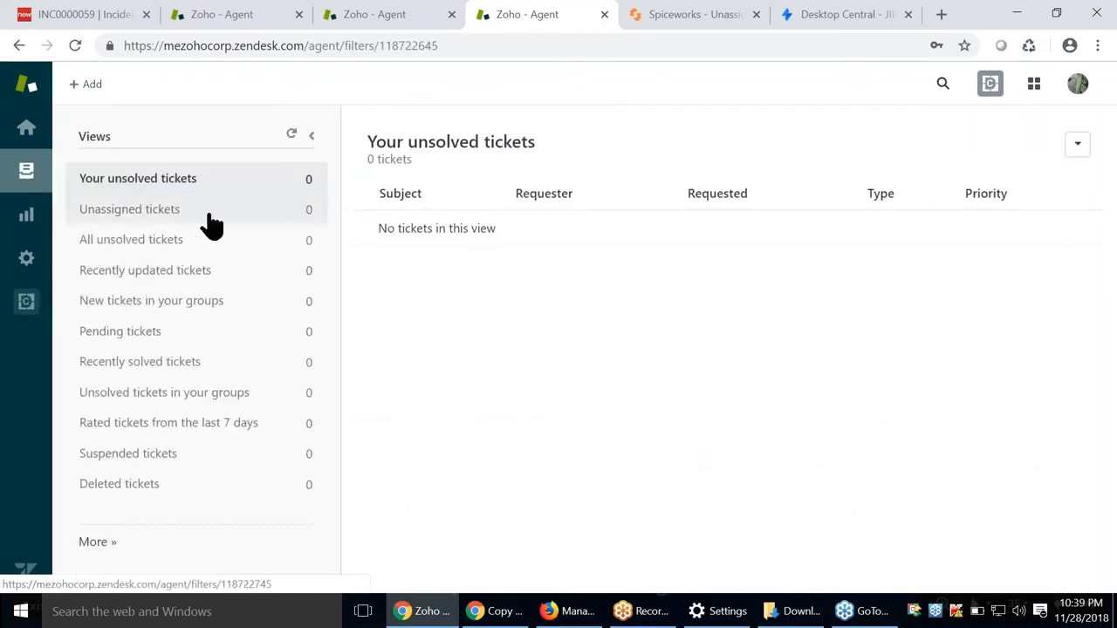
{"action": "left_click", "coordinate": [129, 220]}
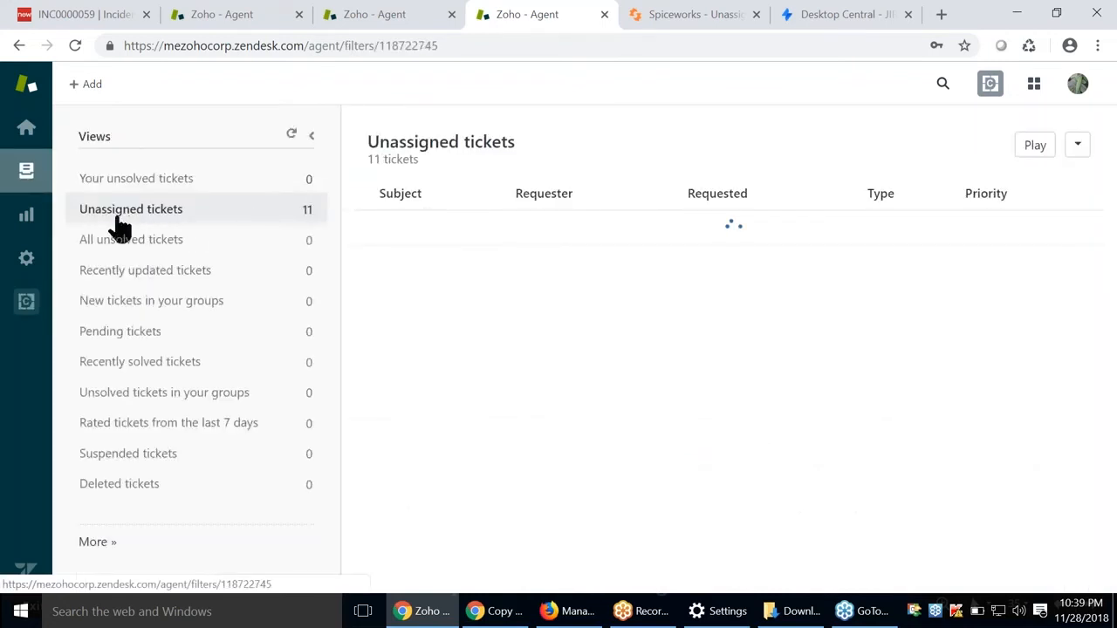
{"action": "left_click", "coordinate": [516, 241]}
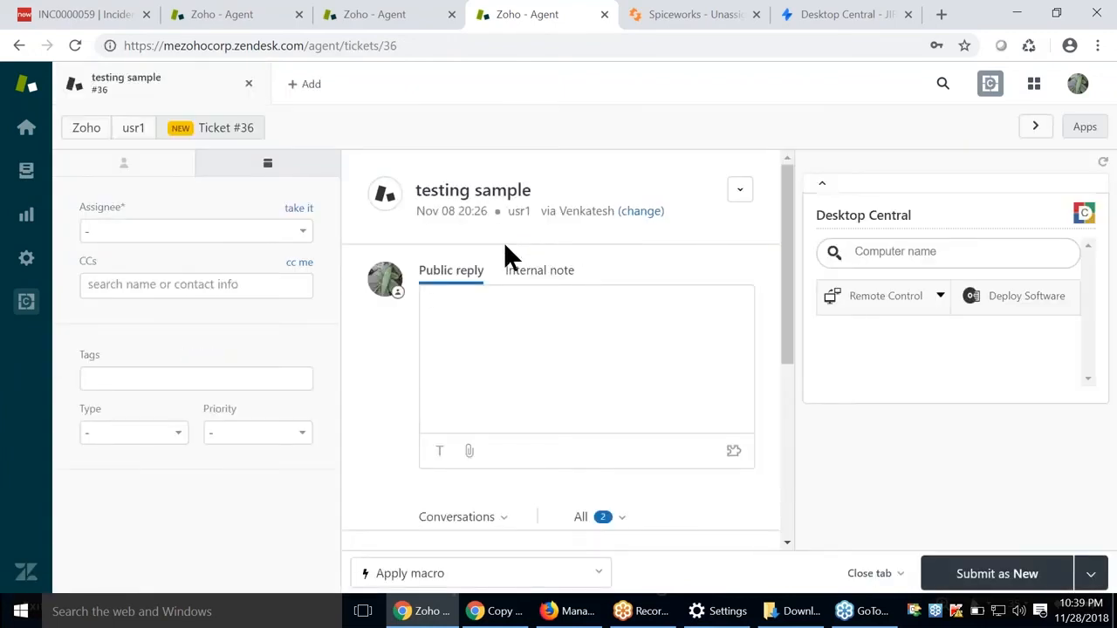
{"action": "scroll", "coordinate": [503, 242], "scroll_direction": "down", "scroll_amount": 1}
{"action": "scroll", "coordinate": [432, 235], "scroll_direction": "down", "scroll_amount": 3}
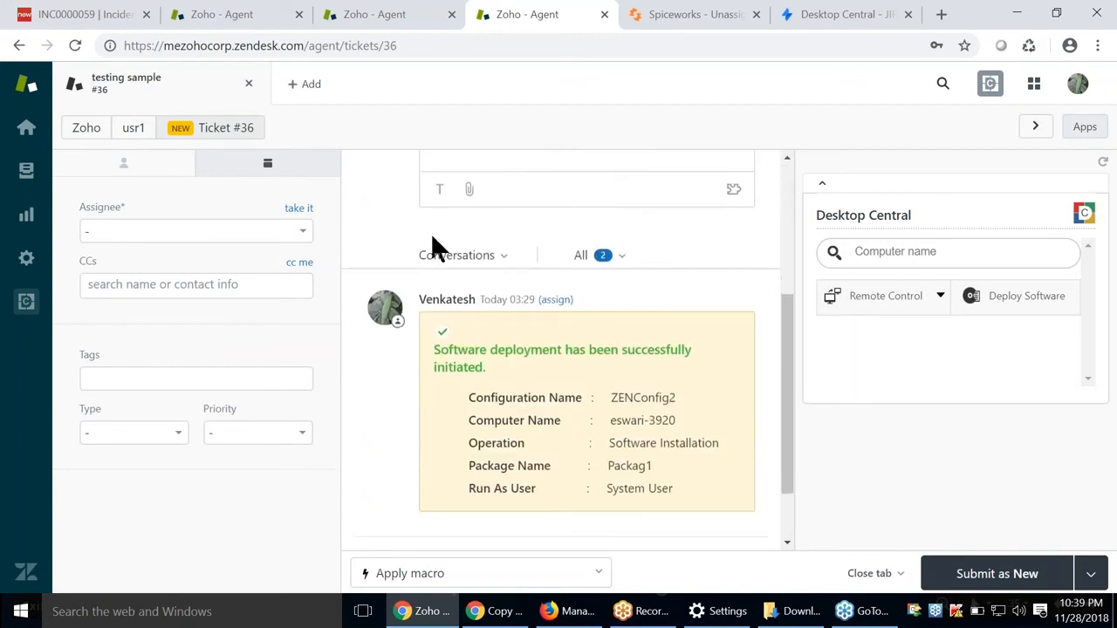
{"action": "left_click", "coordinate": [903, 257]}
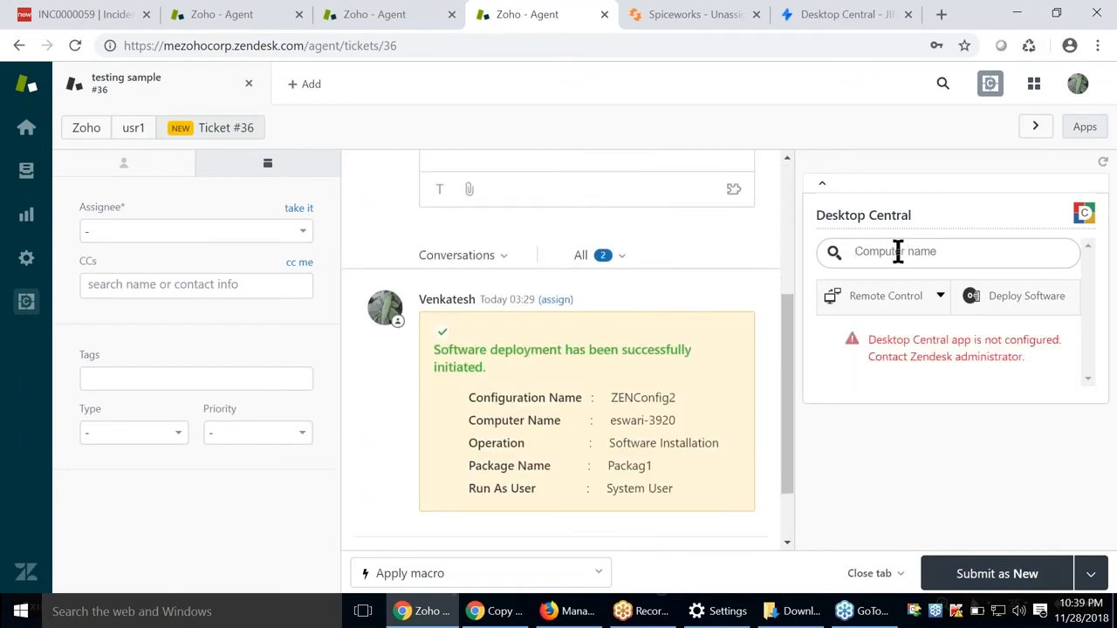
{"action": "left_click", "coordinate": [941, 300]}
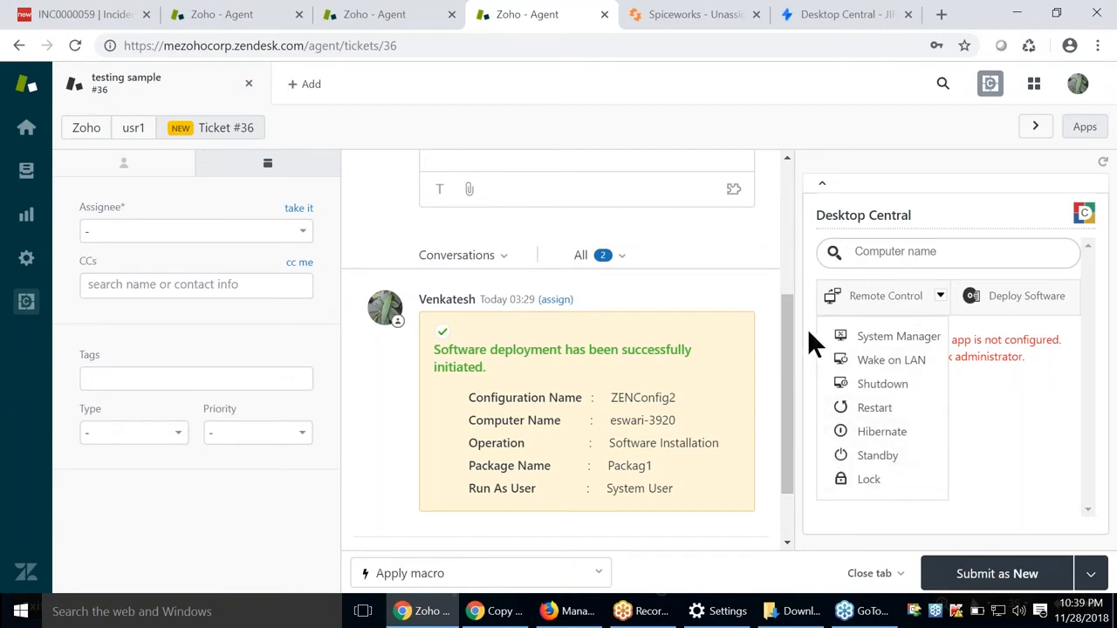
Step: Switch to Jira Service Desk, open the "Sketch tool Request" issue and review its Desktop Central comments and computer actions
{"action": "left_click", "coordinate": [804, 22]}
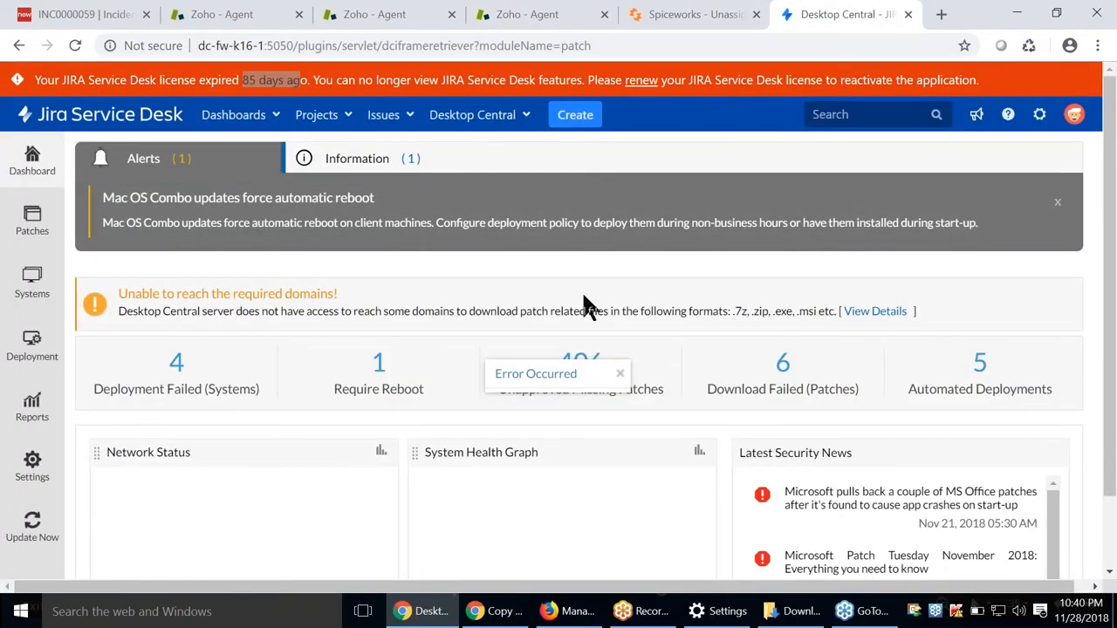
{"action": "left_click", "coordinate": [395, 123]}
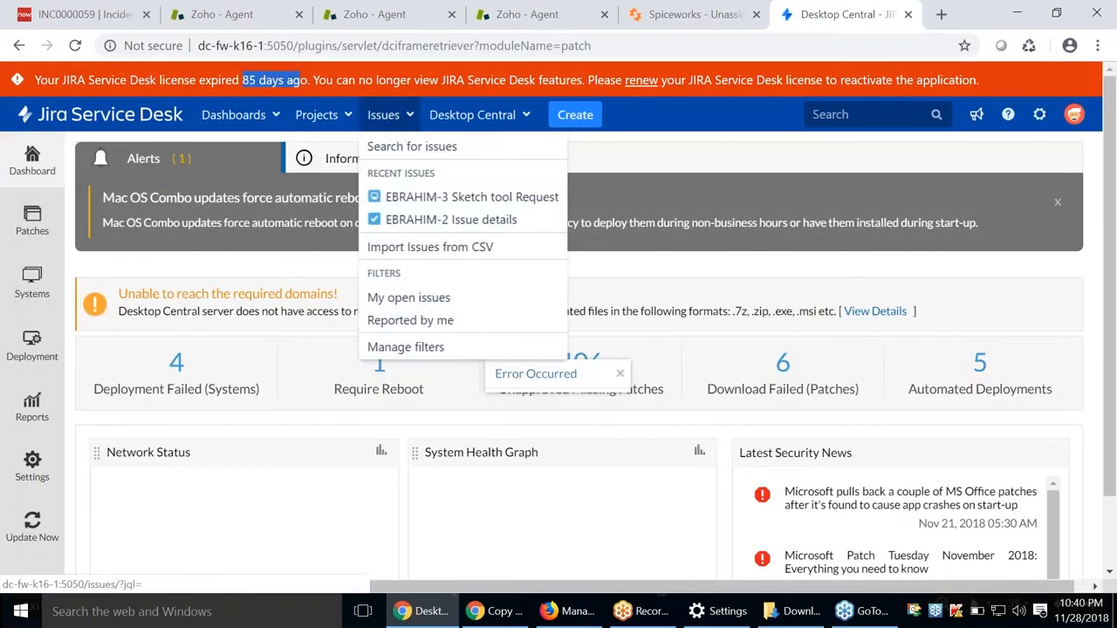
{"action": "left_click", "coordinate": [498, 202]}
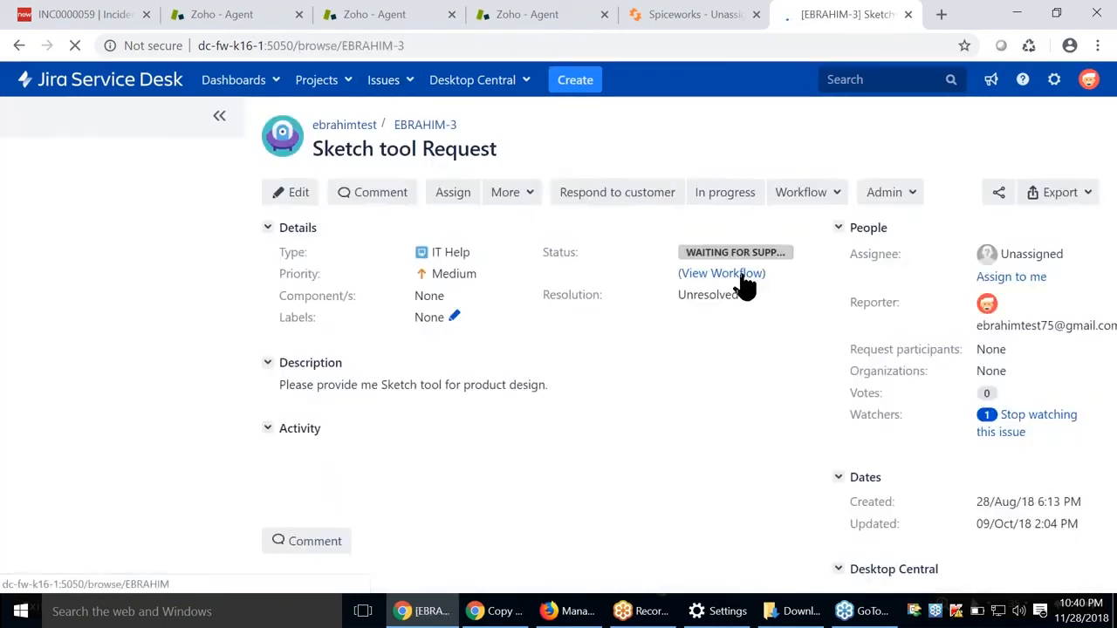
{"action": "scroll", "coordinate": [901, 382], "scroll_direction": "down", "scroll_amount": 4}
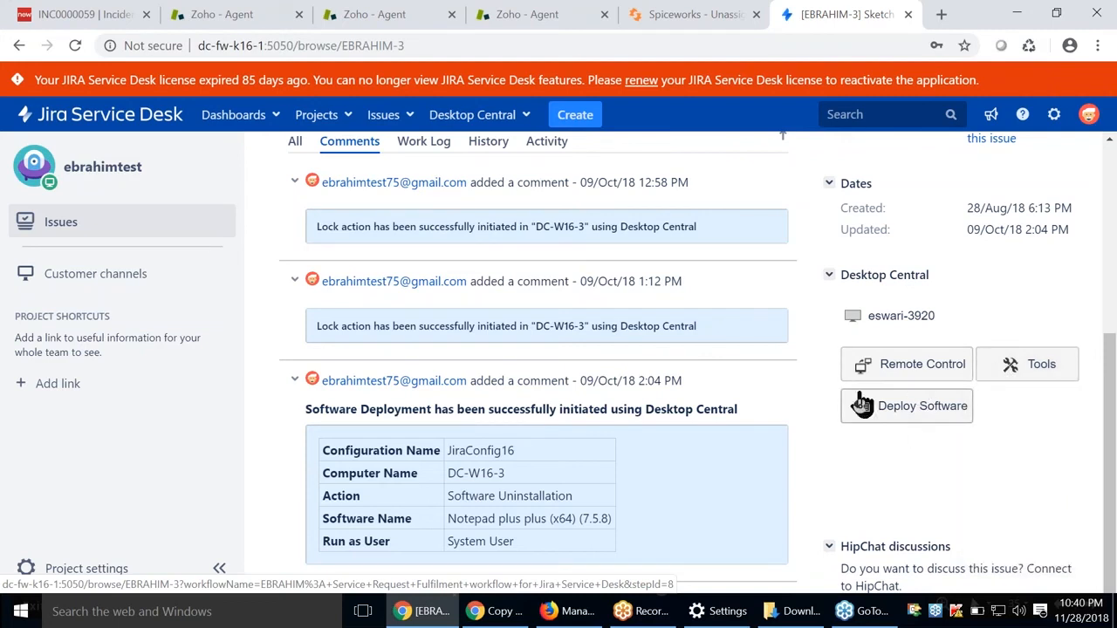
Step: View Desktop Central's Configurations module and review the Inventory module's software, compliance and warranty summaries within Jira
{"action": "left_click", "coordinate": [524, 118]}
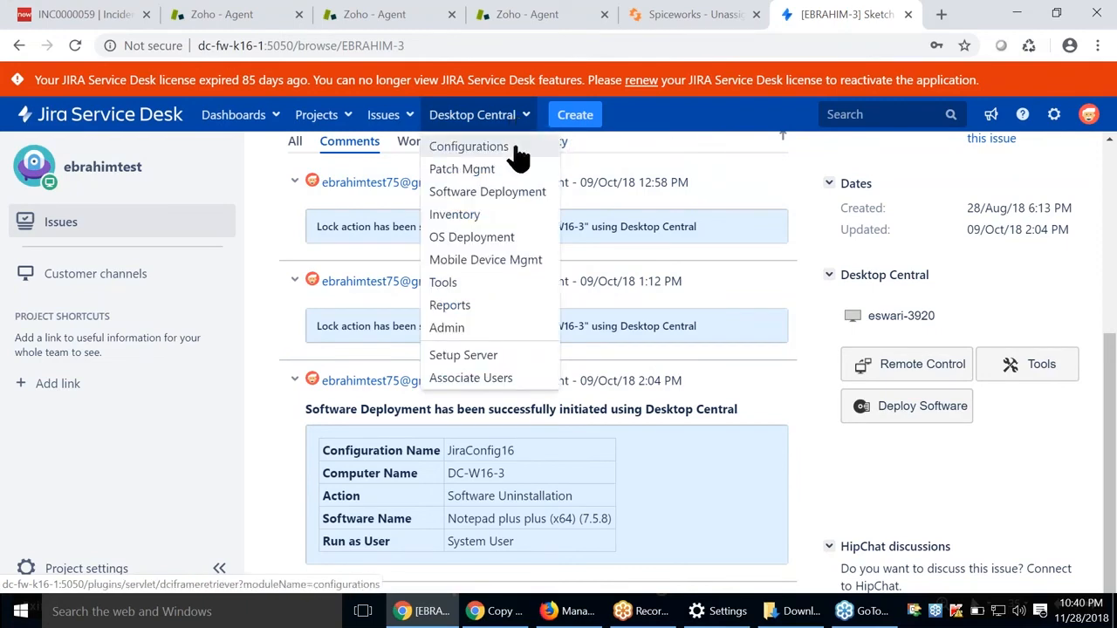
{"action": "left_click", "coordinate": [489, 147]}
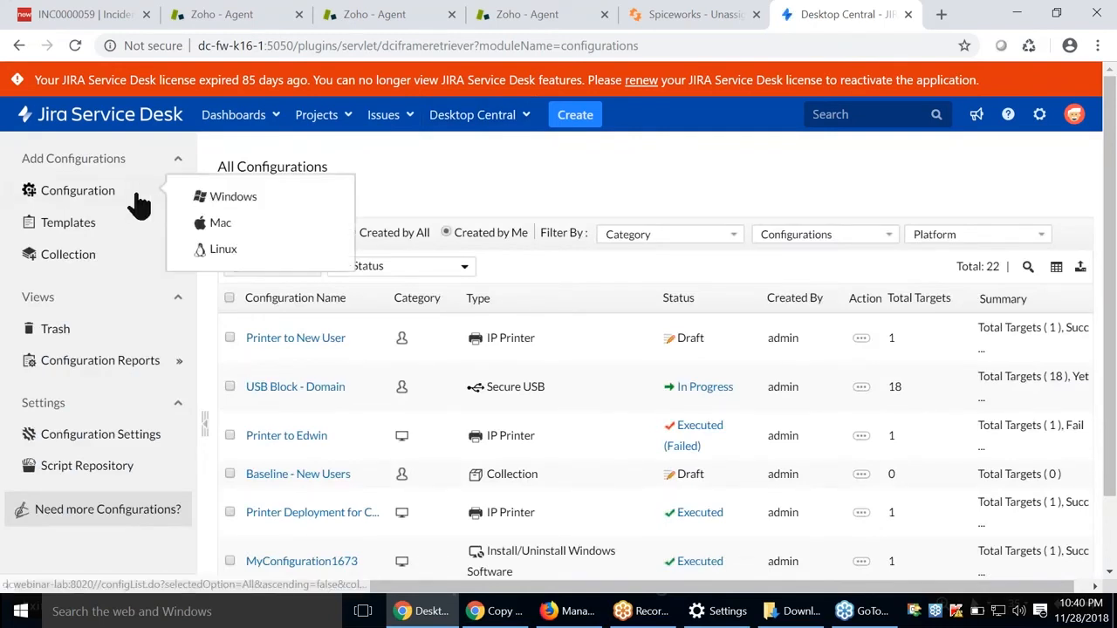
{"action": "left_click", "coordinate": [523, 125]}
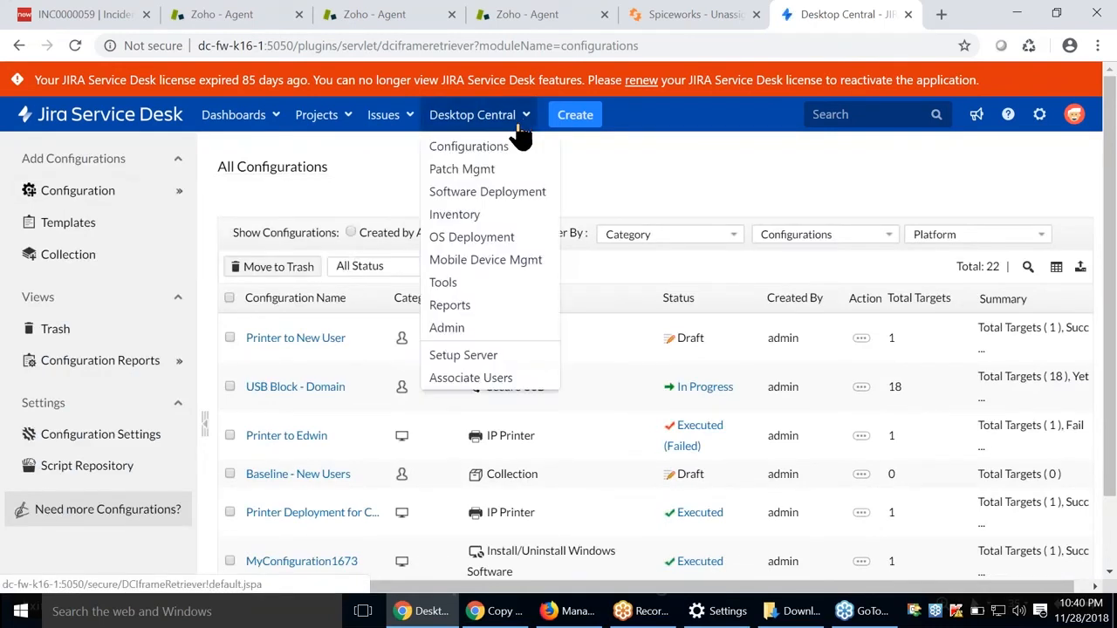
{"action": "left_click", "coordinate": [454, 215]}
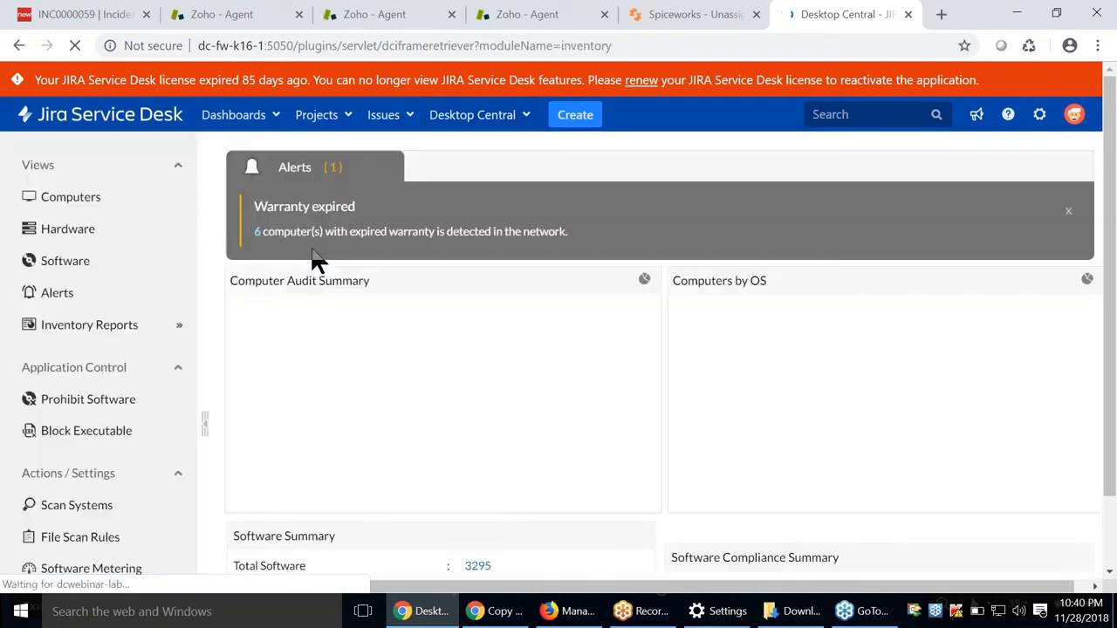
{"action": "scroll", "coordinate": [221, 294], "scroll_direction": "down", "scroll_amount": 2}
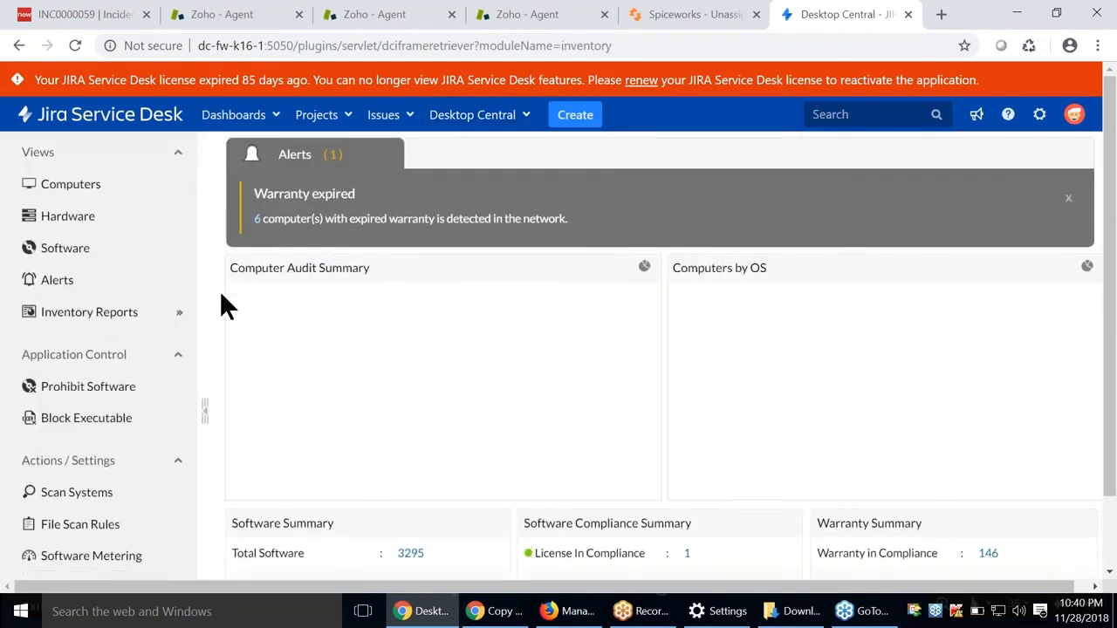
{"action": "scroll", "coordinate": [221, 295], "scroll_direction": "down", "scroll_amount": 4}
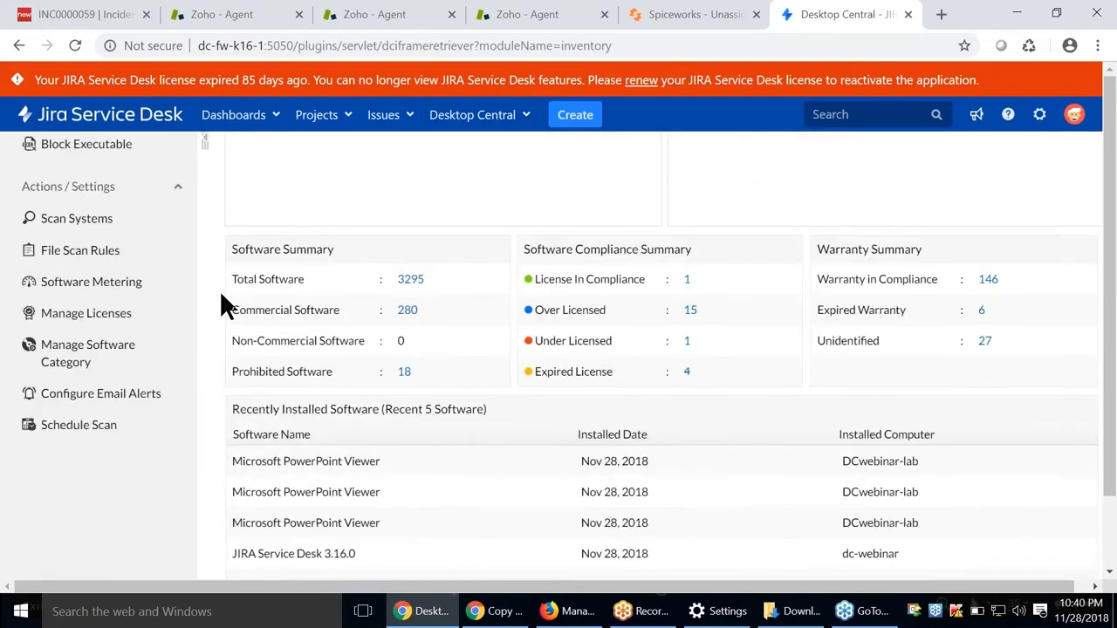
{"action": "scroll", "coordinate": [220, 291], "scroll_direction": "up", "scroll_amount": 6}
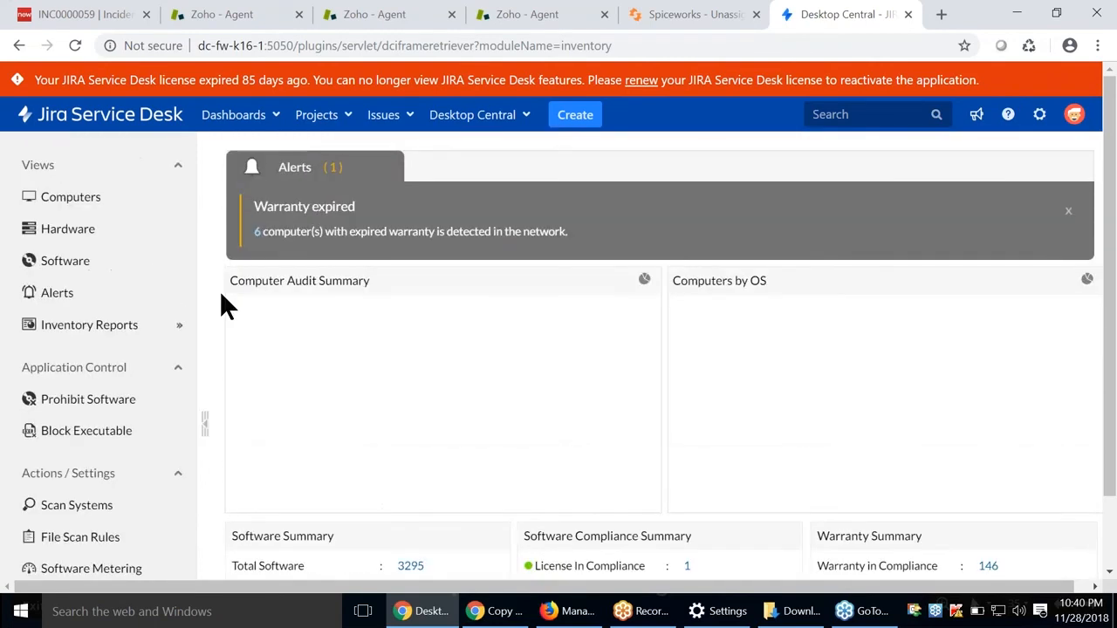
Step: Switch to Spiceworks, view the Desktop Central actions available for the "Welcome to the Spiceworks Help Desk" ticket and dismiss them
{"action": "left_click", "coordinate": [697, 25]}
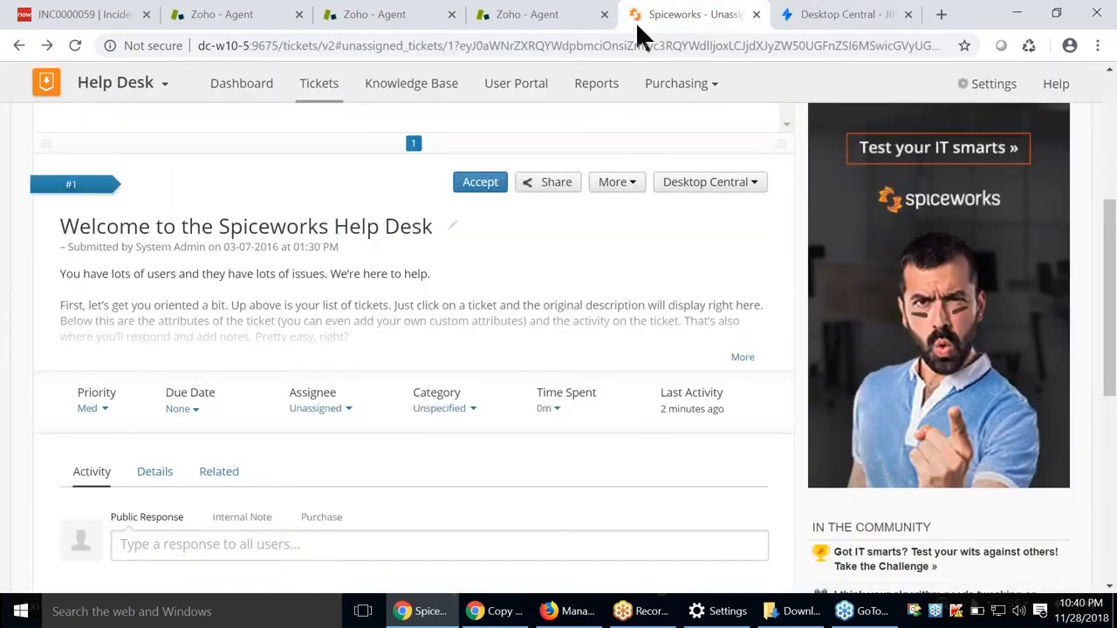
{"action": "left_click", "coordinate": [754, 185]}
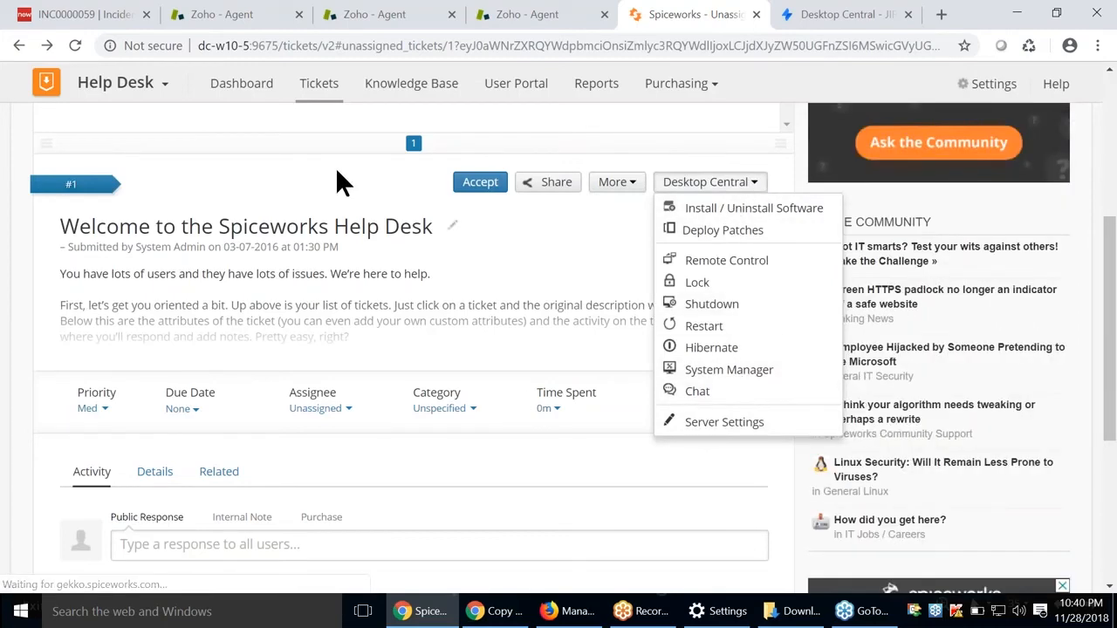
{"action": "left_click", "coordinate": [336, 167]}
Step: View and close Desktop Central Tools on the ServiceNow incident "Unable to access team file share", and return to the integrations slide
{"action": "left_click", "coordinate": [92, 15]}
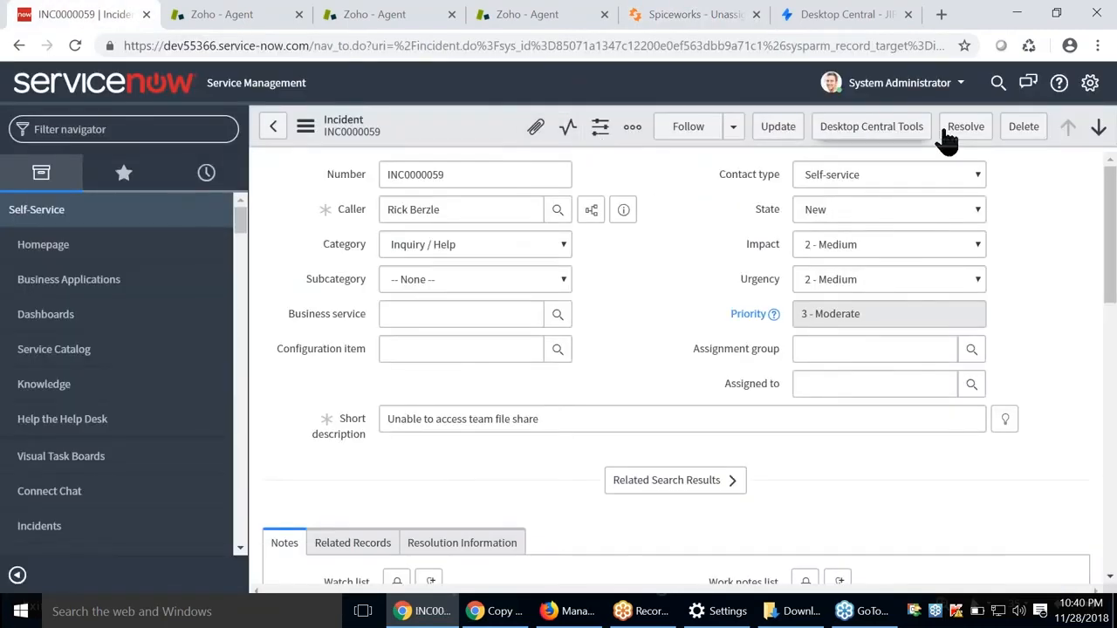
{"action": "left_click", "coordinate": [872, 137]}
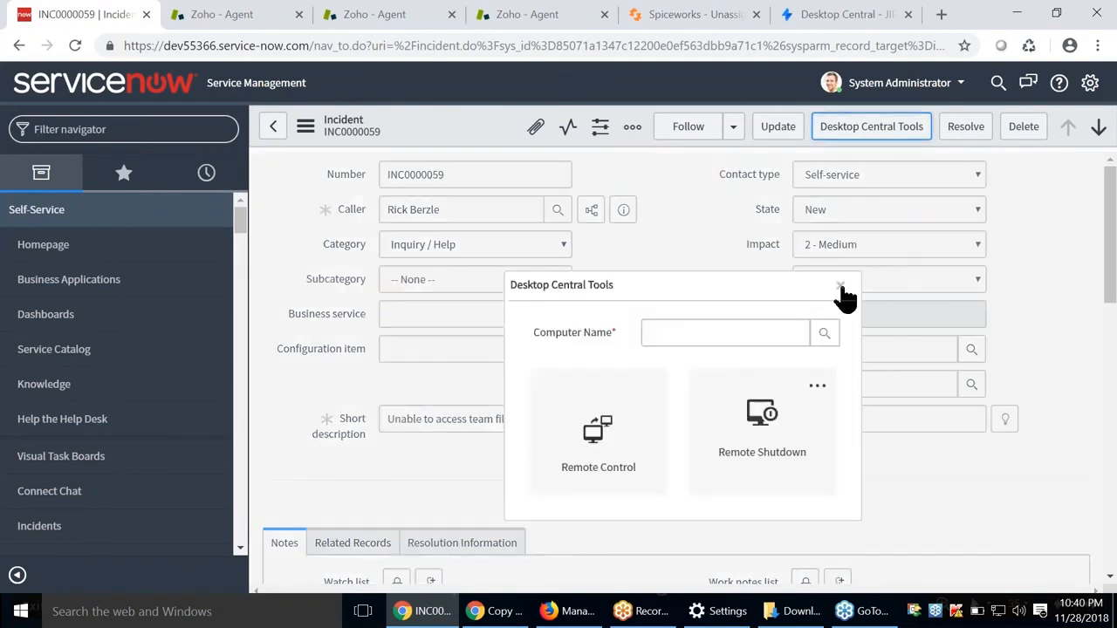
{"action": "left_click", "coordinate": [841, 286]}
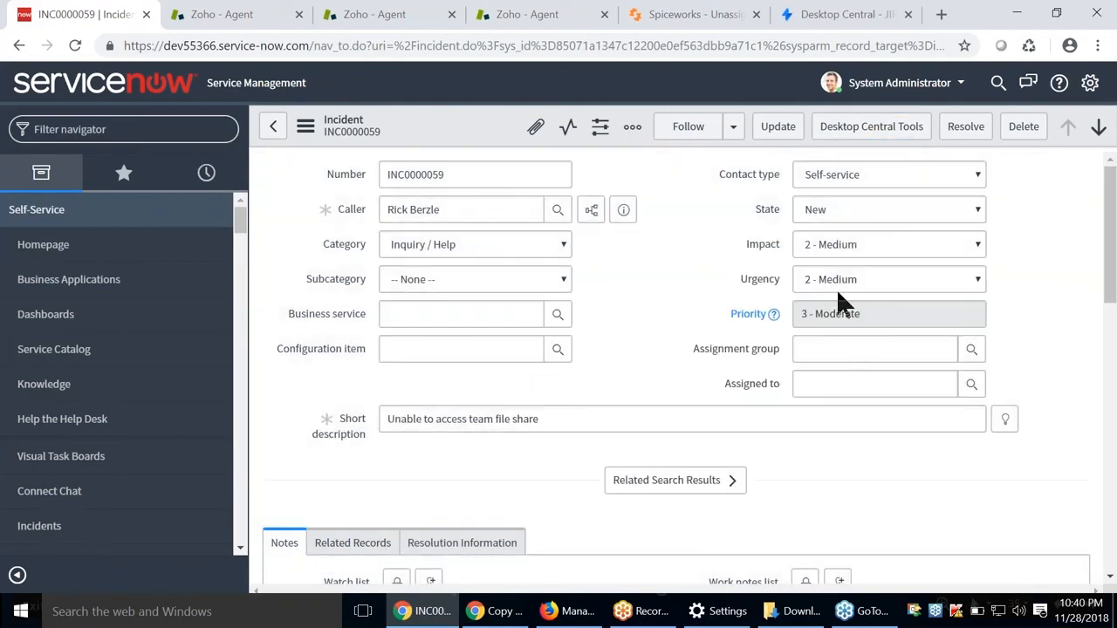
{"action": "key", "text": "alt+Tab"}
{"action": "left_click", "coordinate": [499, 611]}
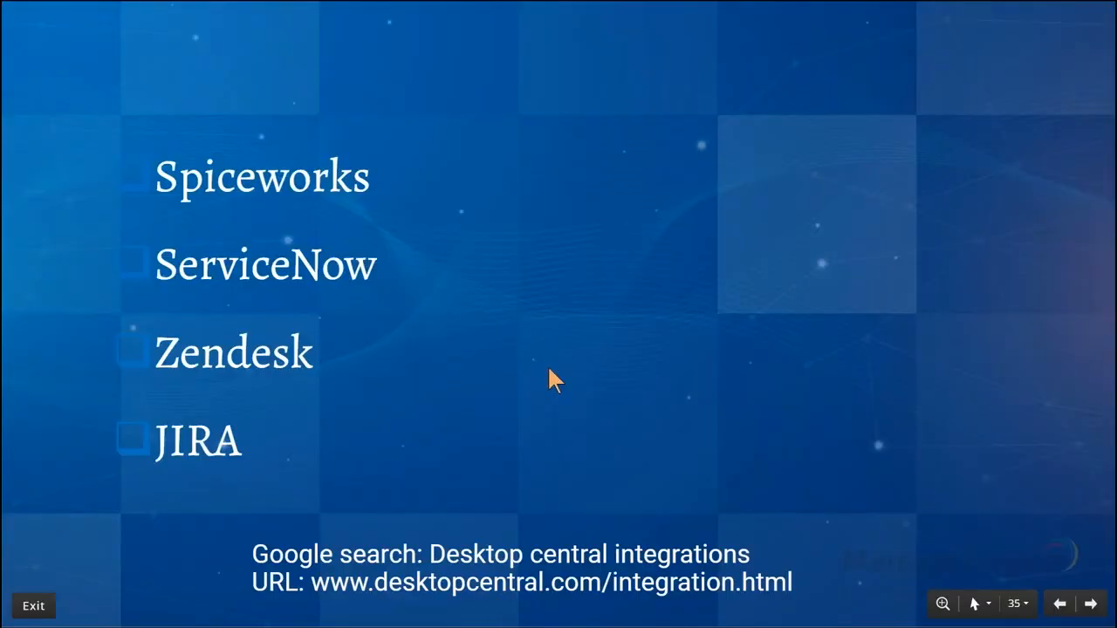
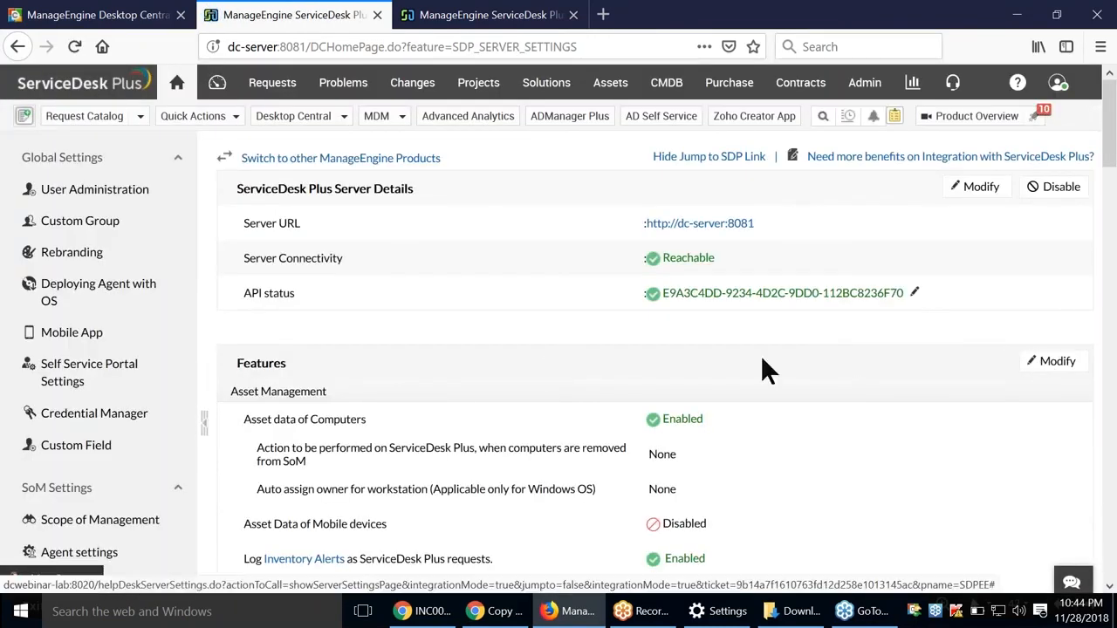
Step: Edit the integration features, choose "Remove the Asset" for computers removed from SoM, and switch to the slides, advancing to Question 7
{"action": "left_click", "coordinate": [1054, 361]}
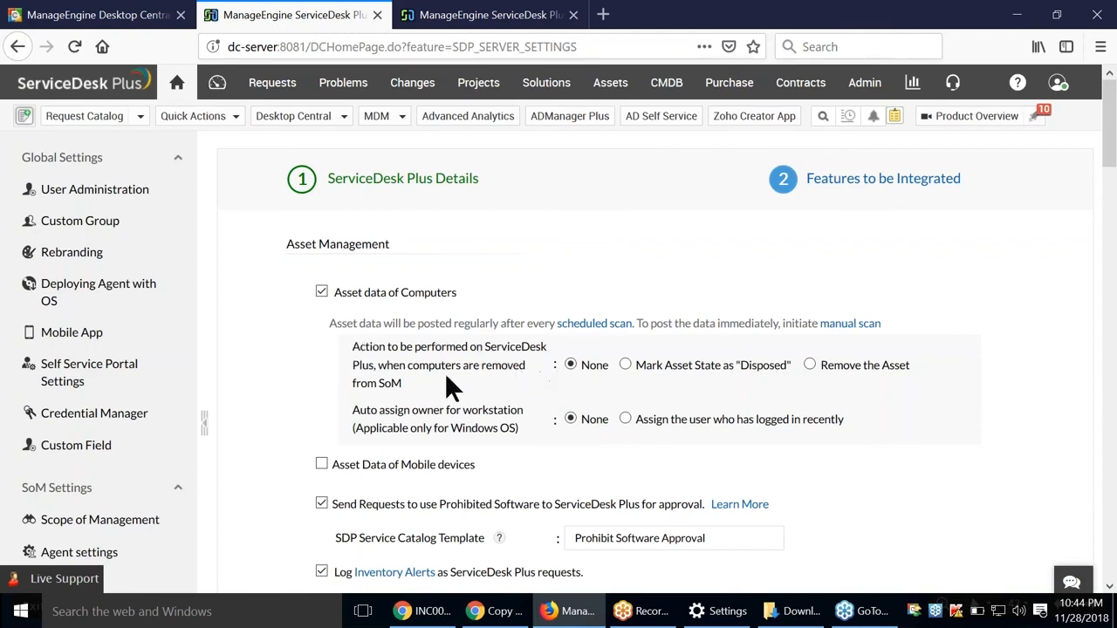
{"action": "left_click_drag", "start_coordinate": [384, 365], "coordinate": [525, 365]}
{"action": "left_click", "coordinate": [539, 363]}
{"action": "left_click", "coordinate": [809, 365]}
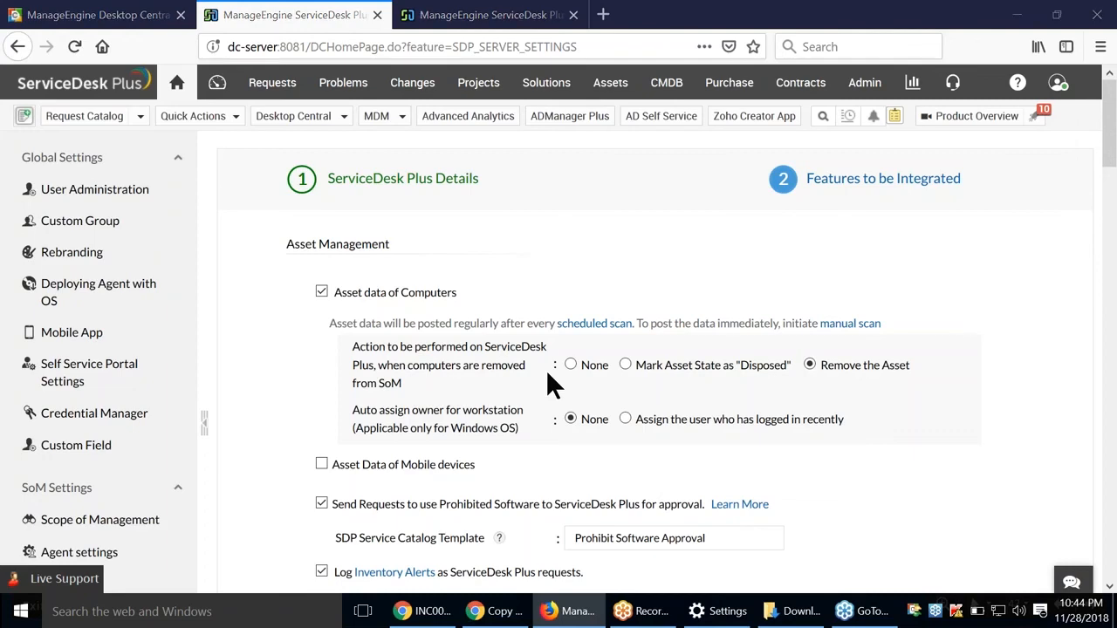
{"action": "key", "text": "alt+Tab"}
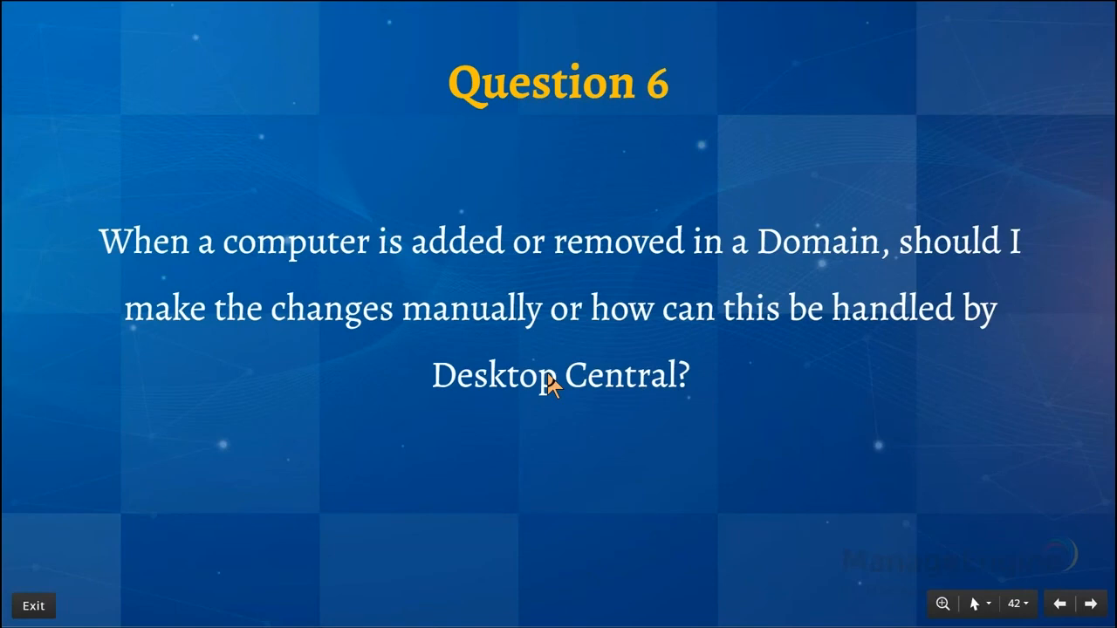
{"action": "key", "text": "Right"}
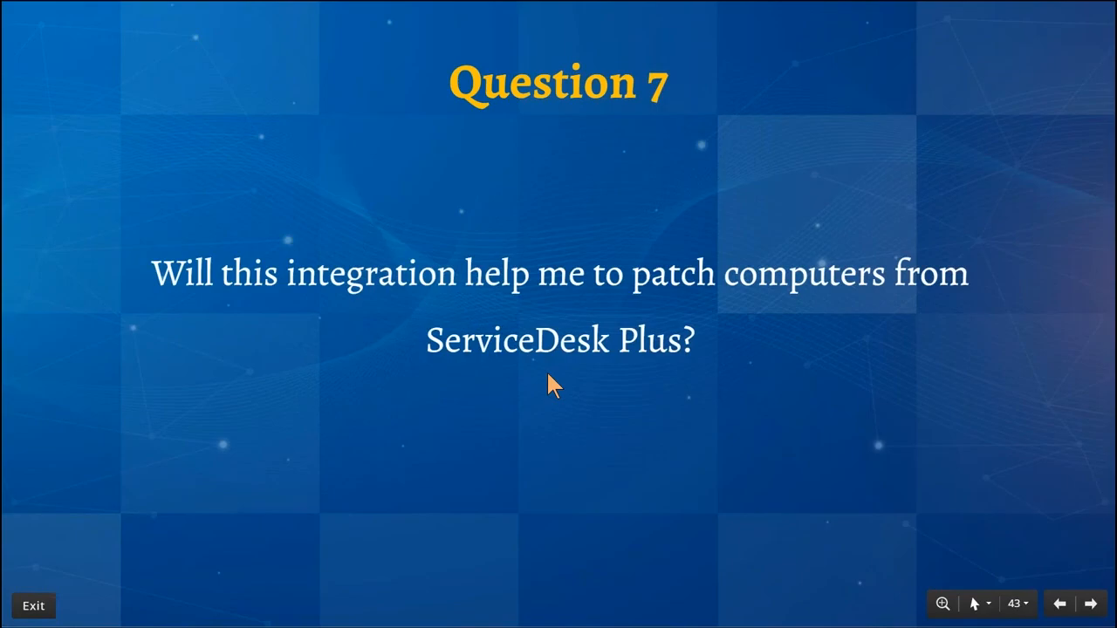
Step: Return to ServiceDesk Plus and view the healthy, vulnerable and highly vulnerable systems in Desktop Central's patch management
{"action": "key", "text": "super+Tab"}
{"action": "left_click", "coordinate": [419, 184]}
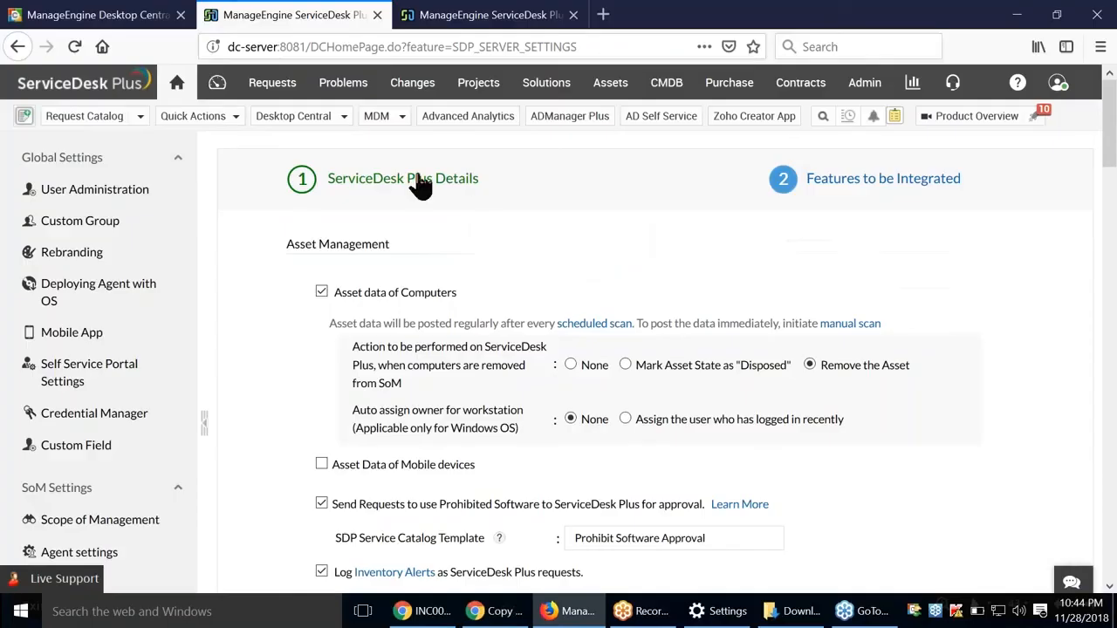
{"action": "left_click", "coordinate": [342, 123]}
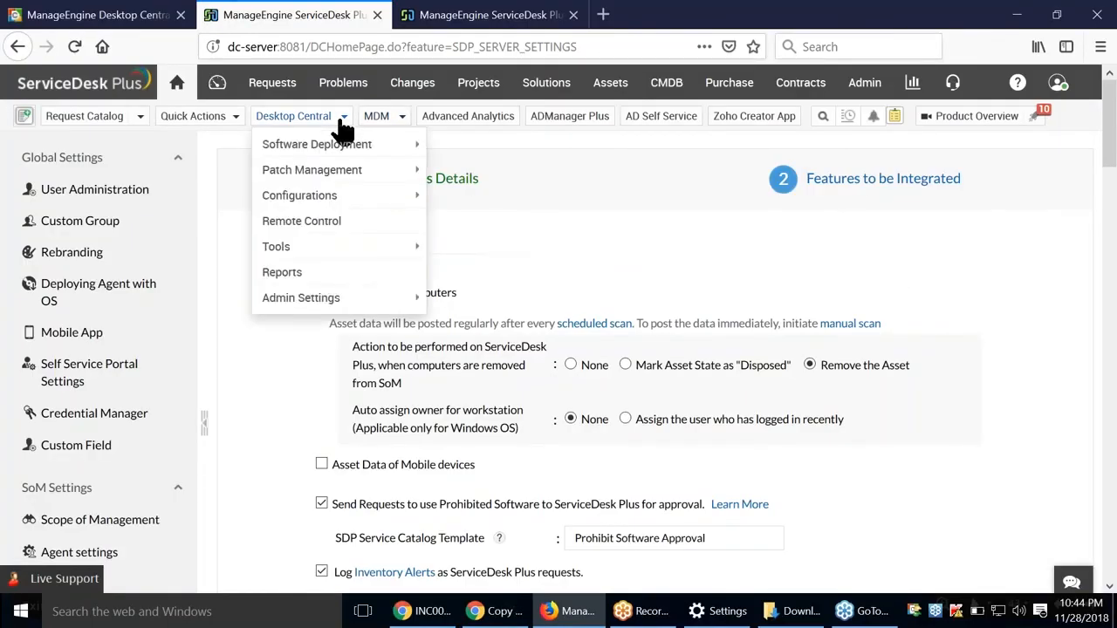
{"action": "mouse_move", "coordinate": [337, 174]}
{"action": "mouse_move", "coordinate": [458, 181]}
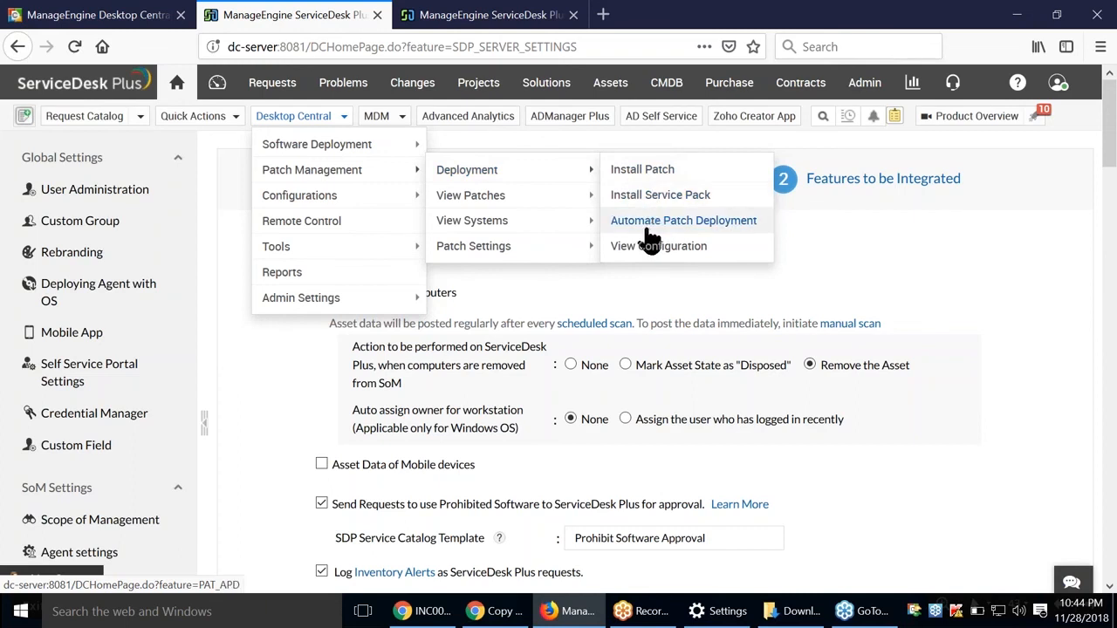
{"action": "mouse_move", "coordinate": [548, 201]}
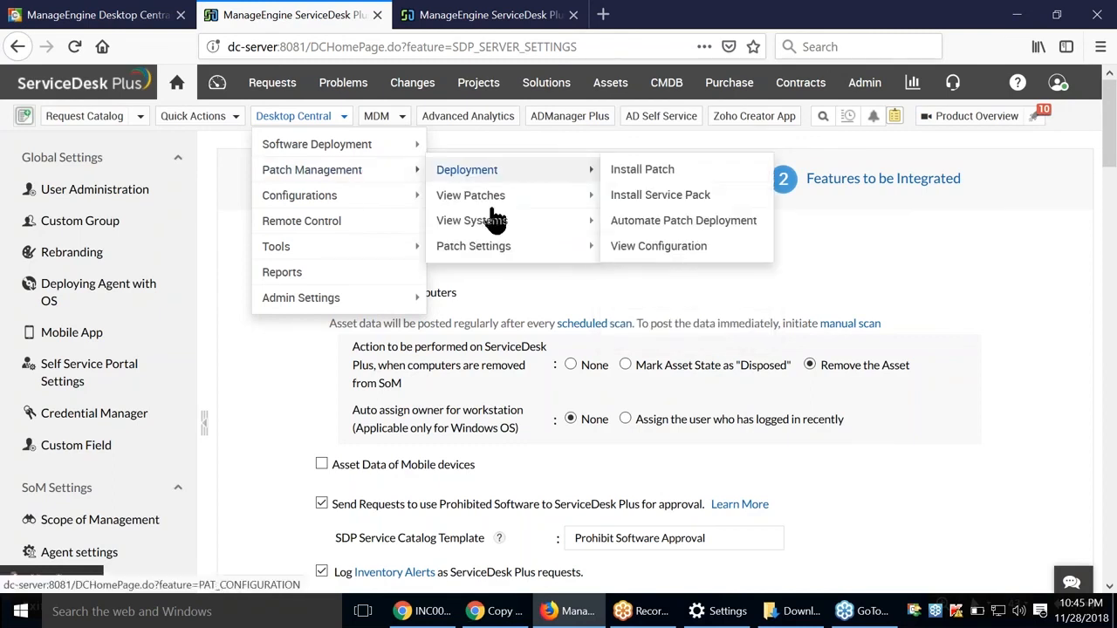
{"action": "mouse_move", "coordinate": [568, 221]}
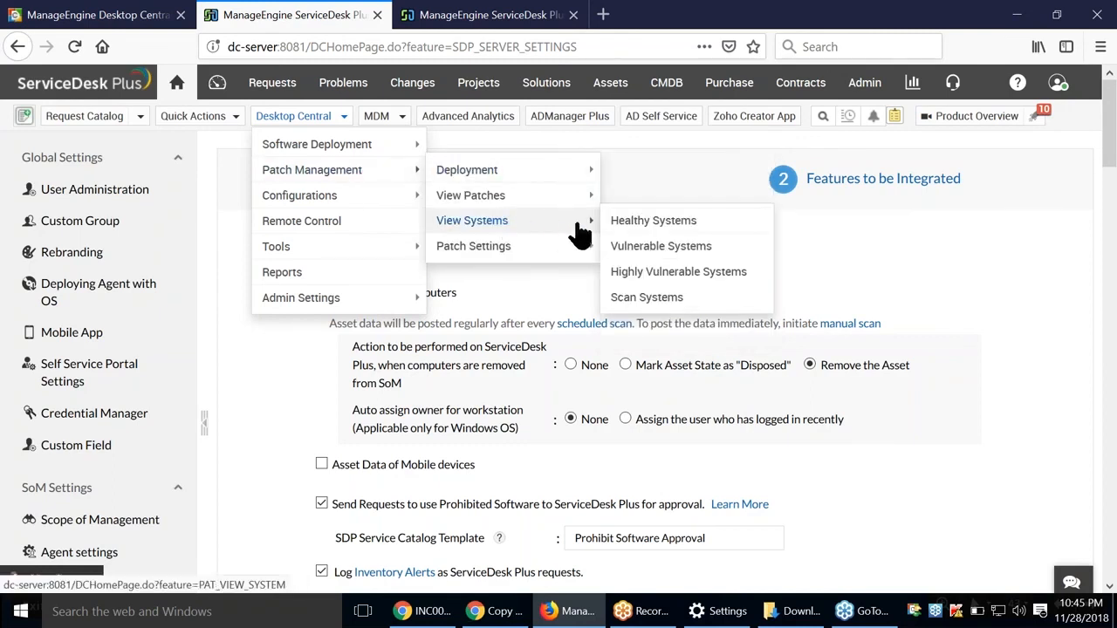
{"action": "left_click", "coordinate": [647, 230]}
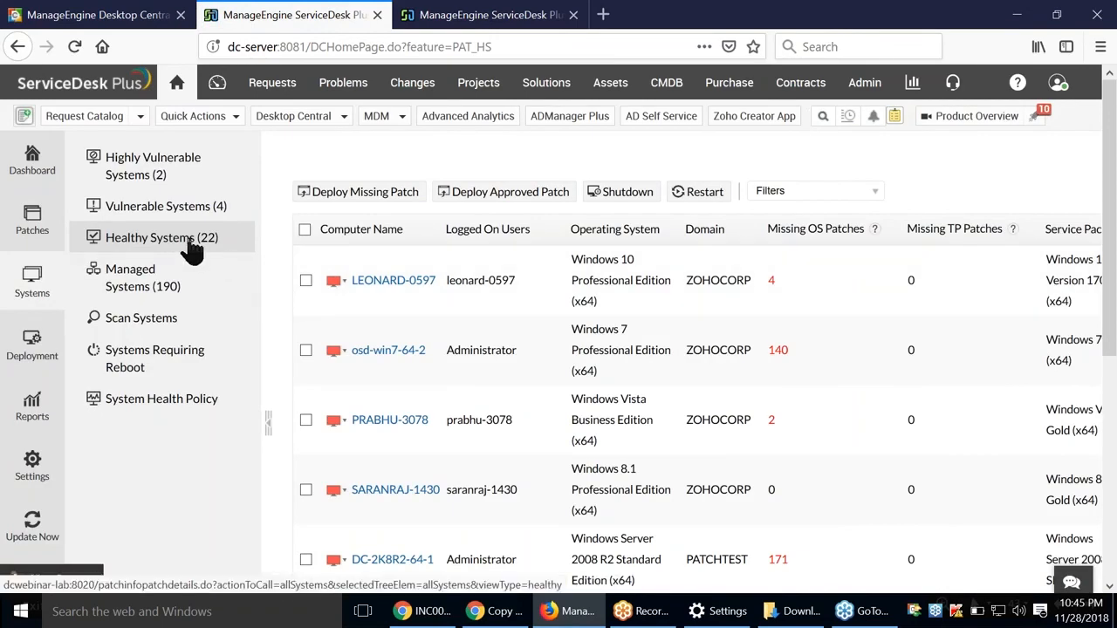
{"action": "left_click", "coordinate": [201, 214]}
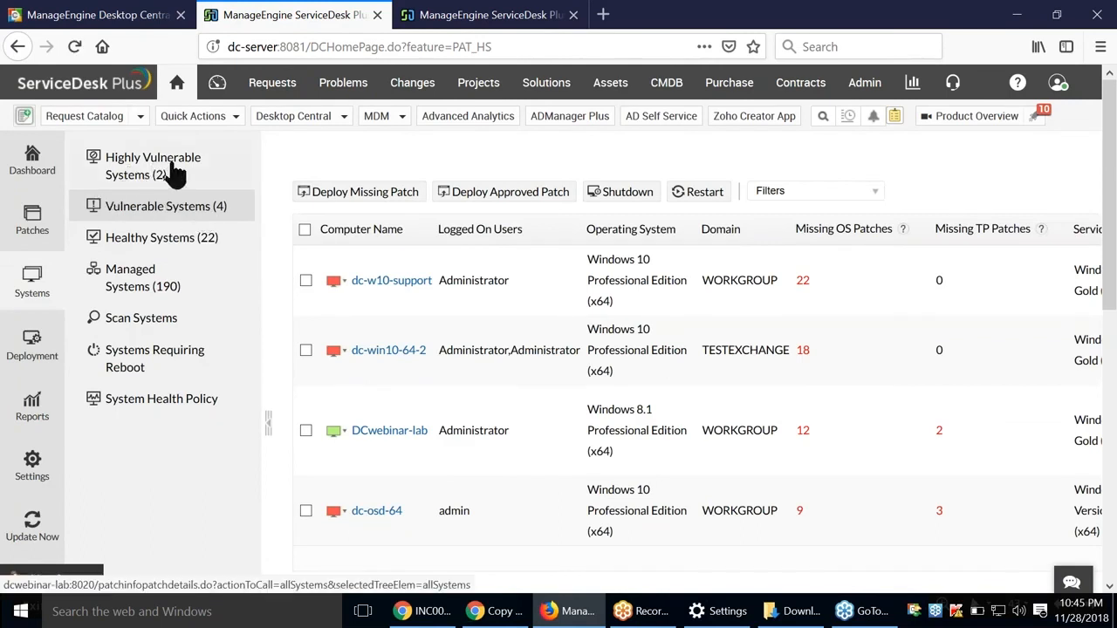
{"action": "left_click", "coordinate": [175, 172]}
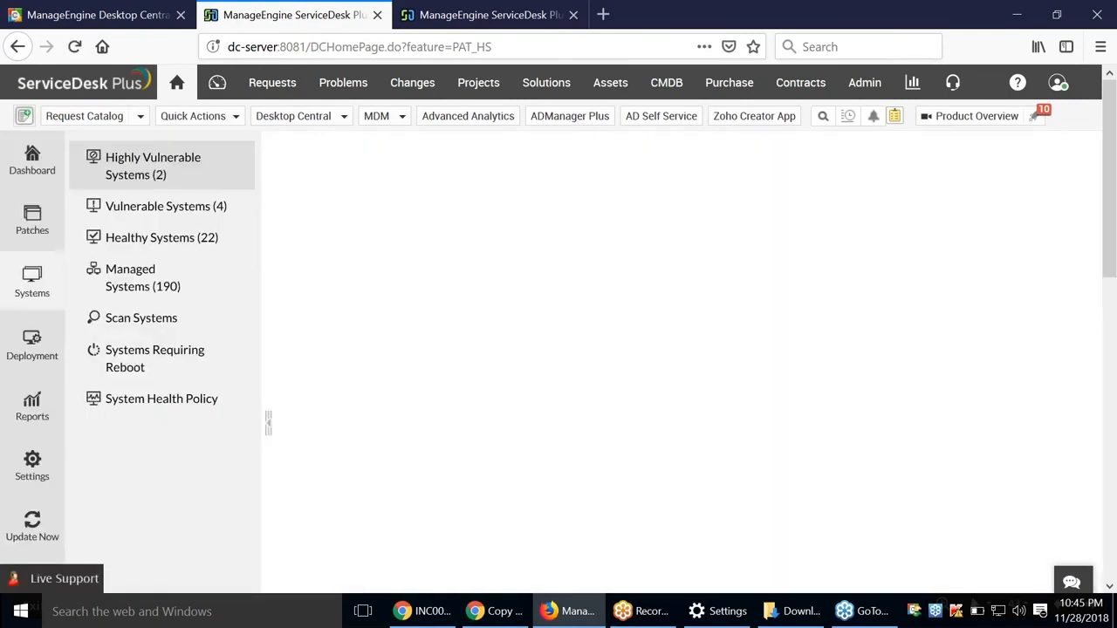
Step: View the missing patches list and open the patch management dashboard
{"action": "left_click", "coordinate": [348, 121]}
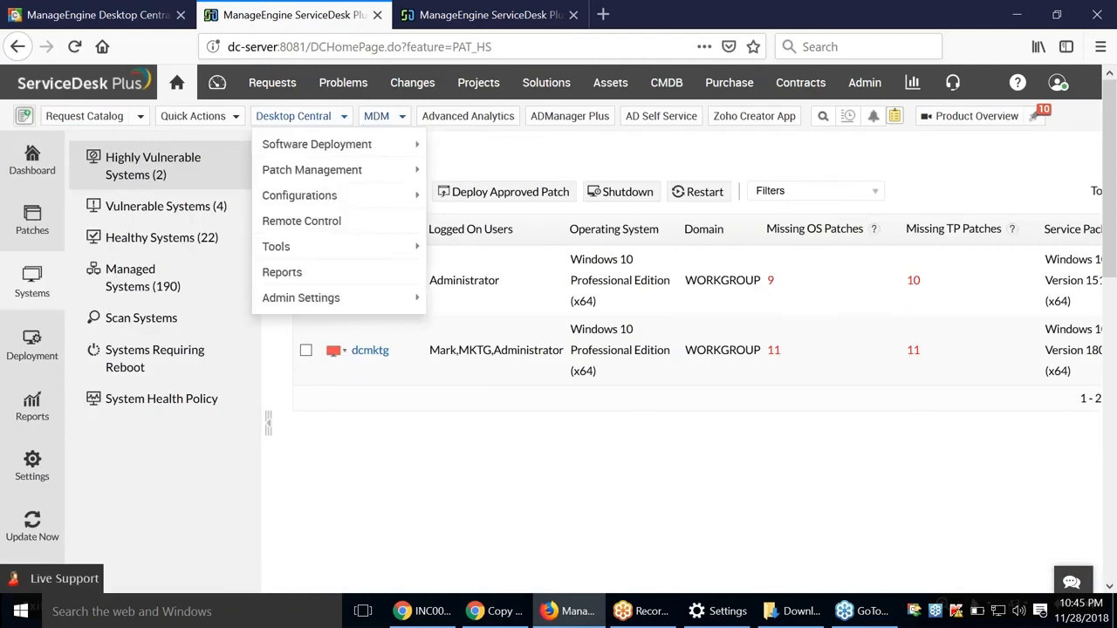
{"action": "left_click", "coordinate": [31, 229]}
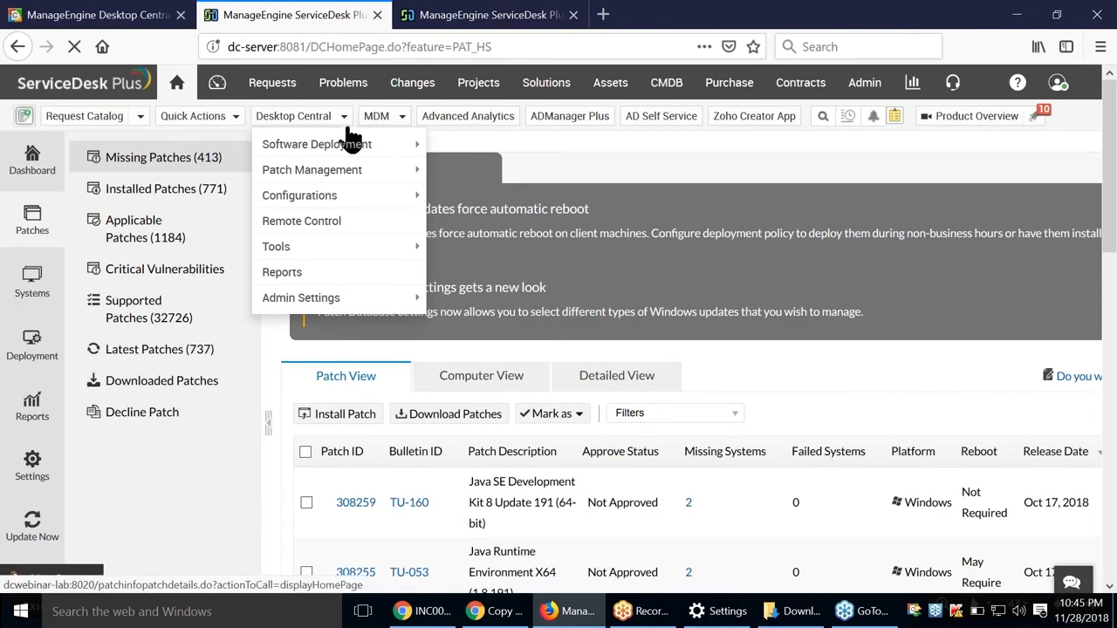
{"action": "left_click", "coordinate": [449, 159]}
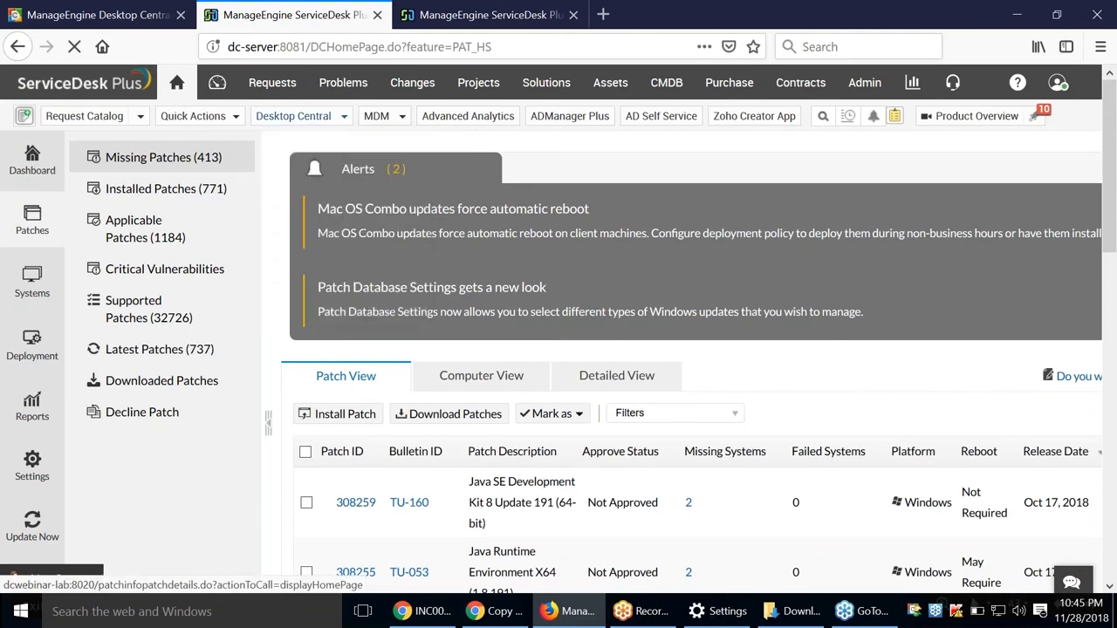
Step: Examine the patch dashboard's network status, system health, missing patch severity and vulnerability summaries
{"action": "left_click", "coordinate": [301, 116]}
{"action": "mouse_move", "coordinate": [387, 154]}
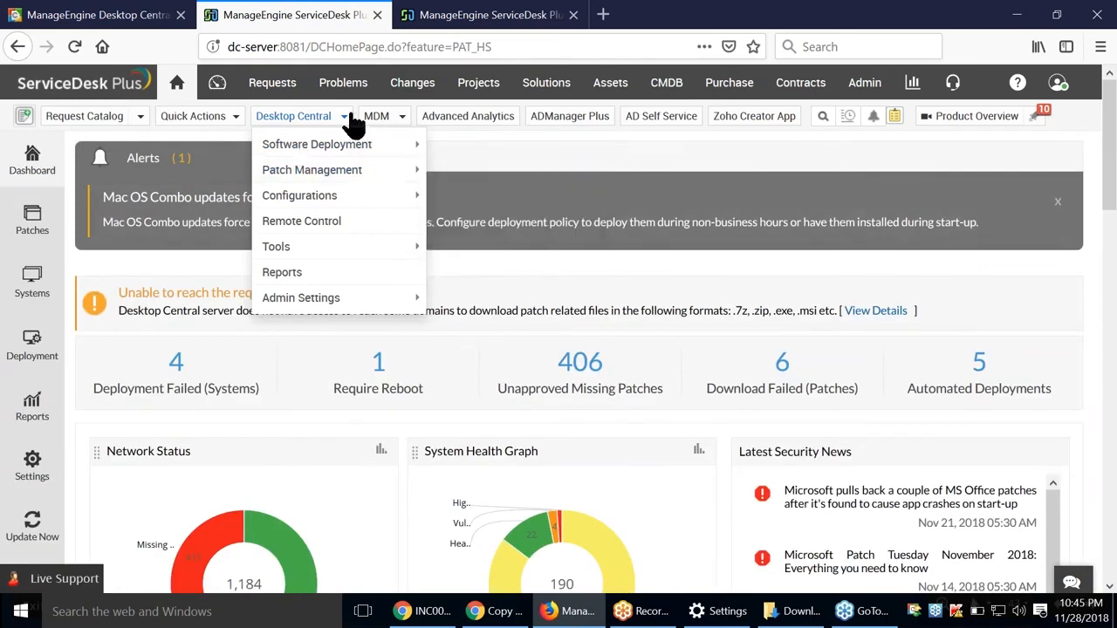
{"action": "left_click", "coordinate": [349, 122]}
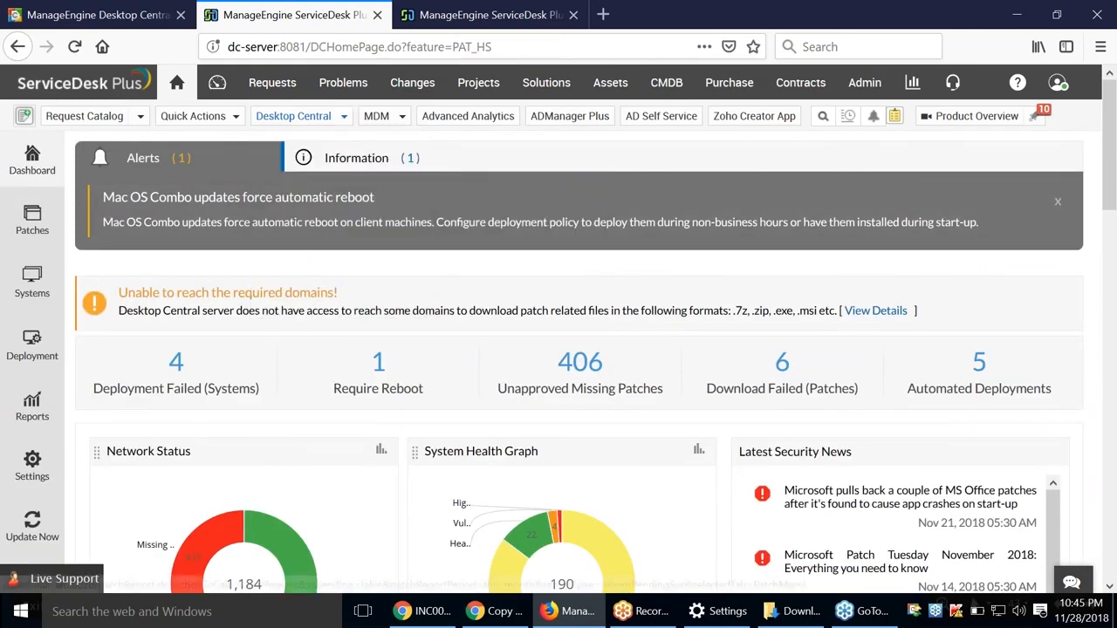
{"action": "scroll", "coordinate": [394, 345], "scroll_direction": "down", "scroll_amount": 3}
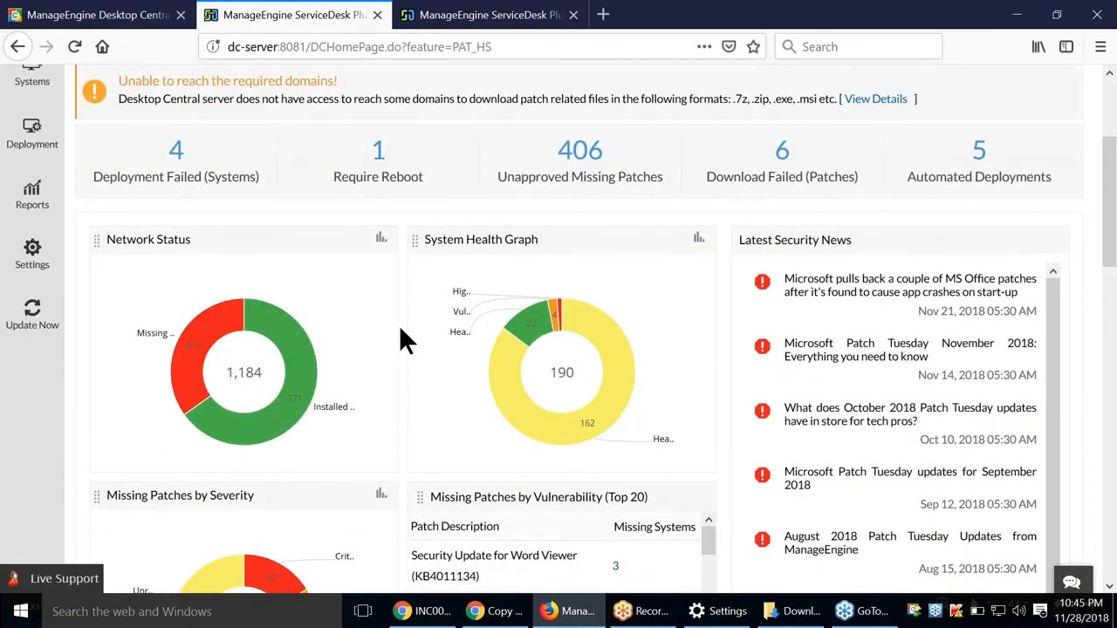
{"action": "scroll", "coordinate": [402, 331], "scroll_direction": "down", "scroll_amount": 2}
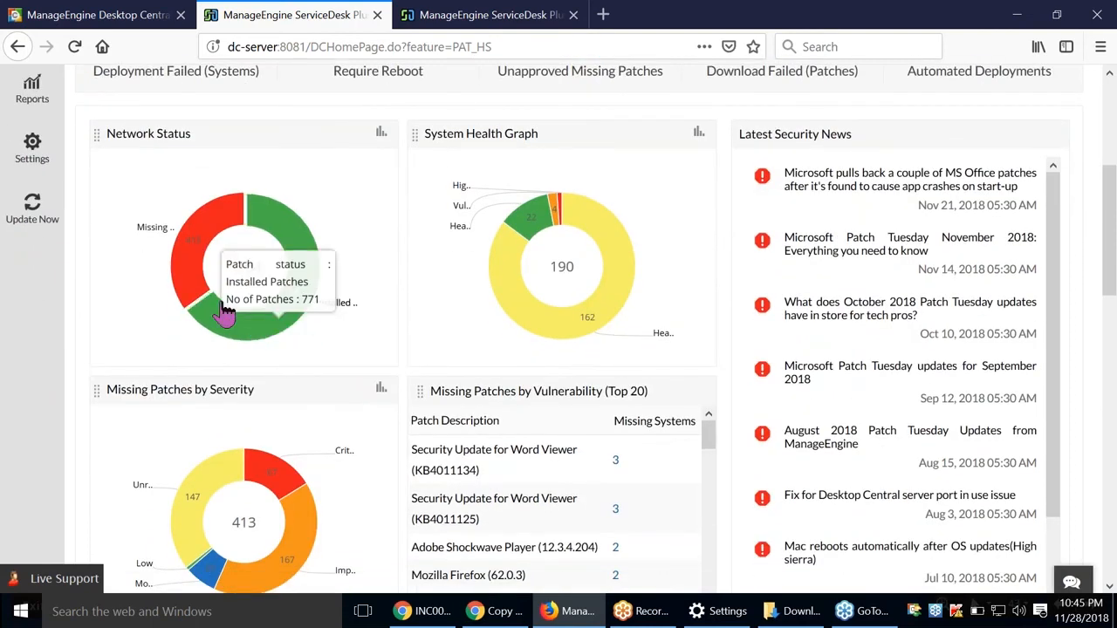
{"action": "mouse_move", "coordinate": [309, 299]}
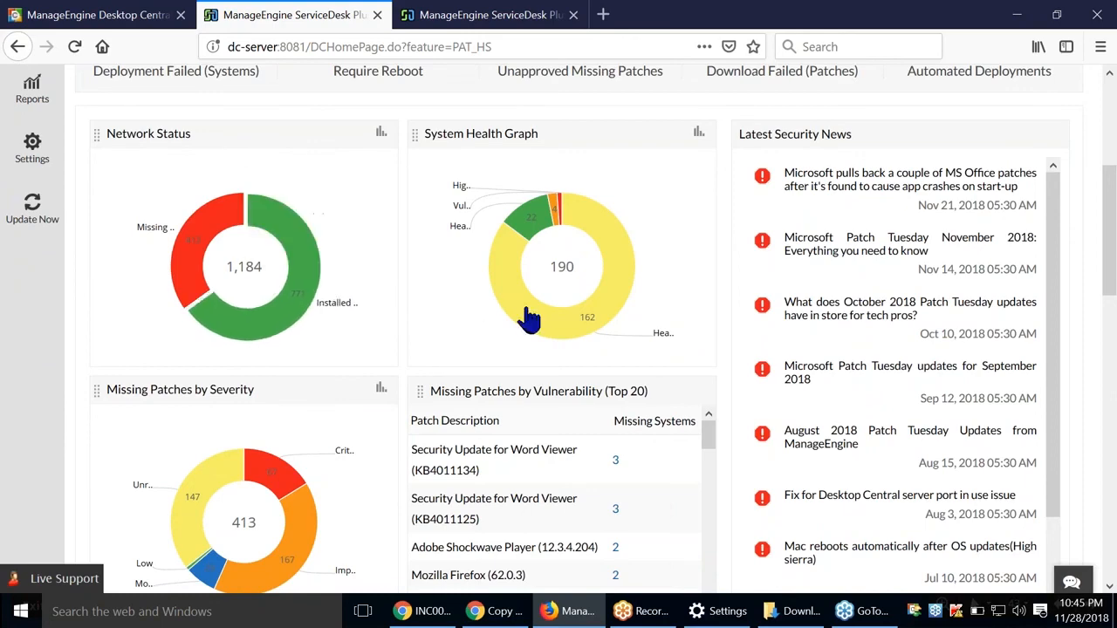
{"action": "mouse_move", "coordinate": [302, 542]}
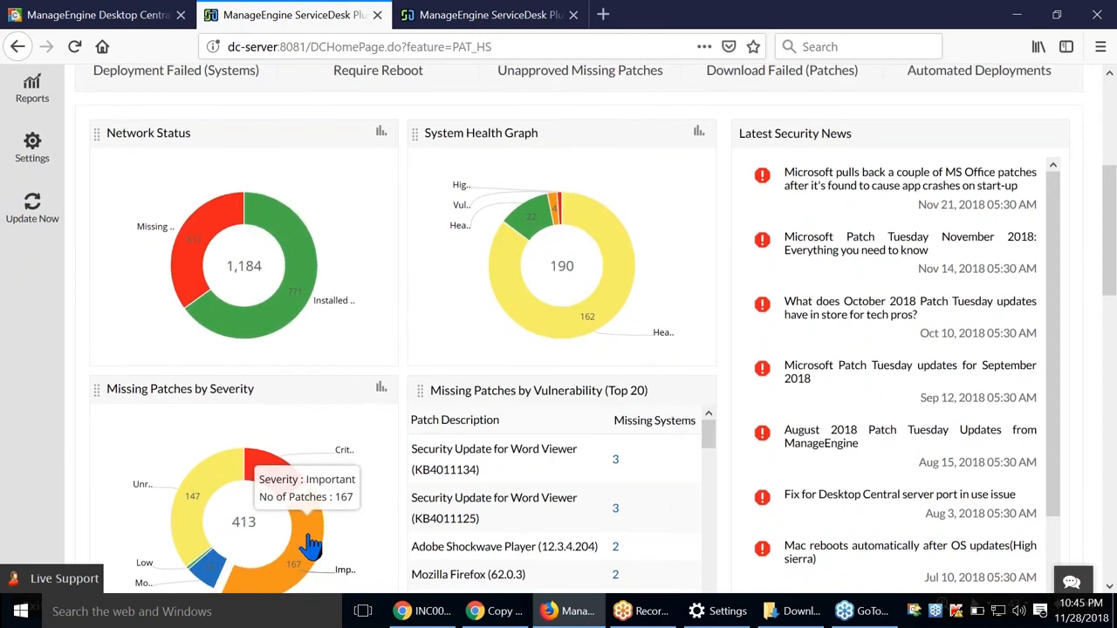
{"action": "scroll", "coordinate": [310, 546], "scroll_direction": "down", "scroll_amount": 2}
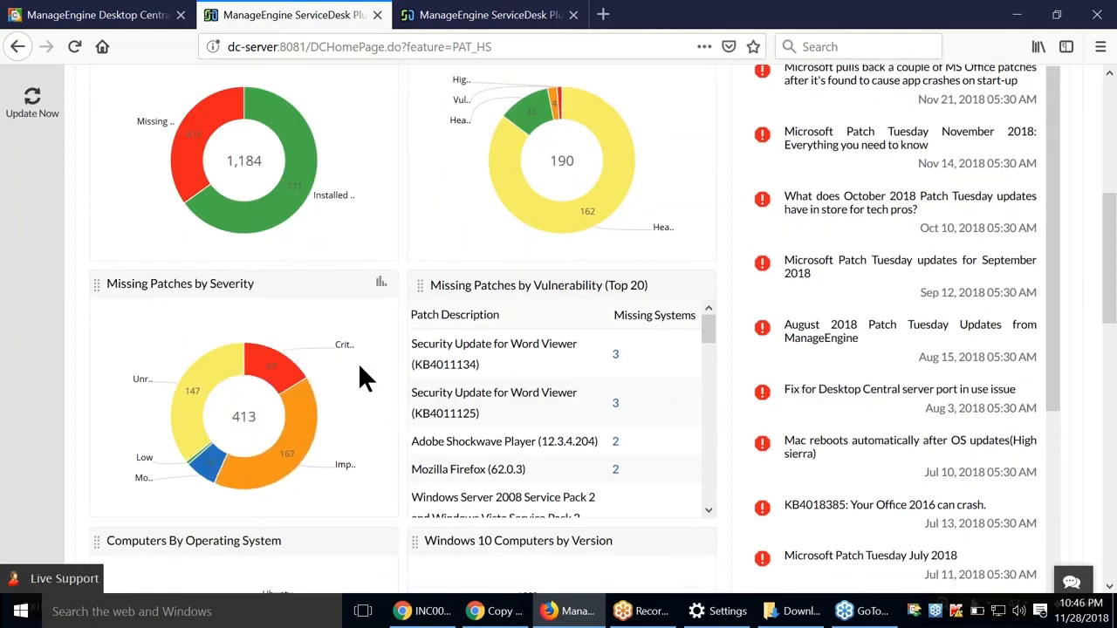
{"action": "scroll", "coordinate": [357, 371], "scroll_direction": "down", "scroll_amount": 3}
{"action": "scroll", "coordinate": [356, 373], "scroll_direction": "up", "scroll_amount": 8}
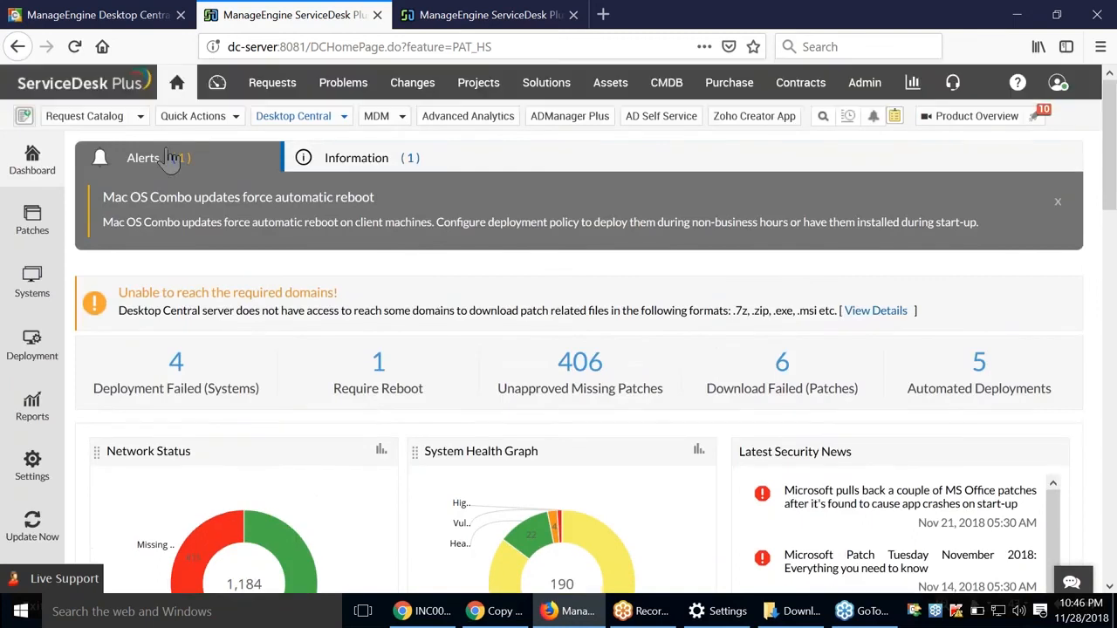
Step: View the Automate Patch Deployment tasks and switch back to the Question 7 slide
{"action": "left_click", "coordinate": [341, 122]}
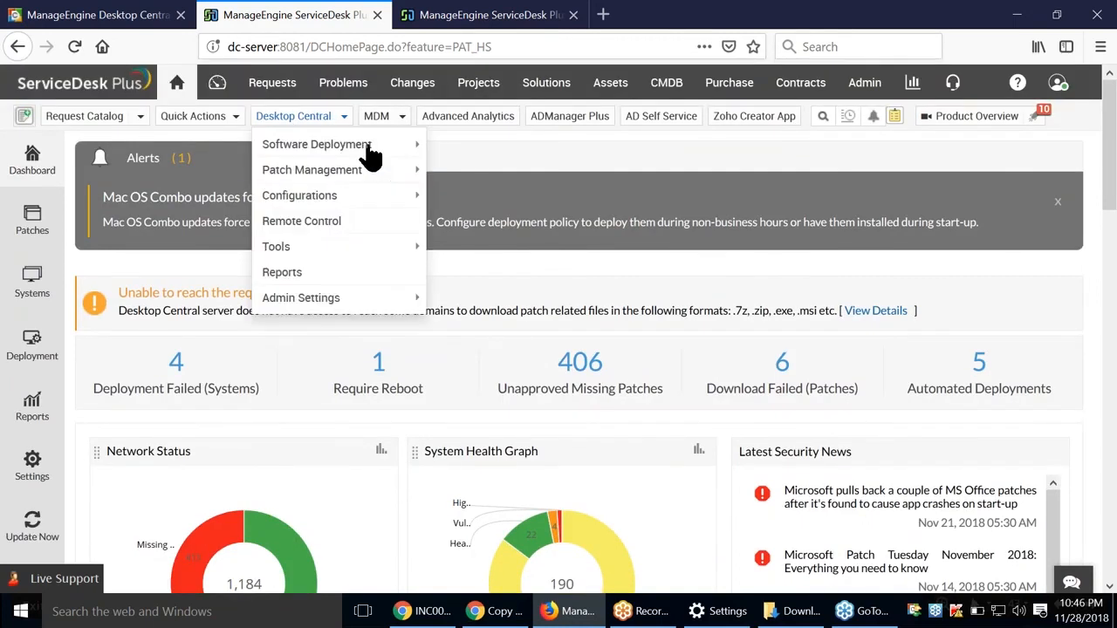
{"action": "mouse_move", "coordinate": [380, 173]}
{"action": "mouse_move", "coordinate": [535, 174]}
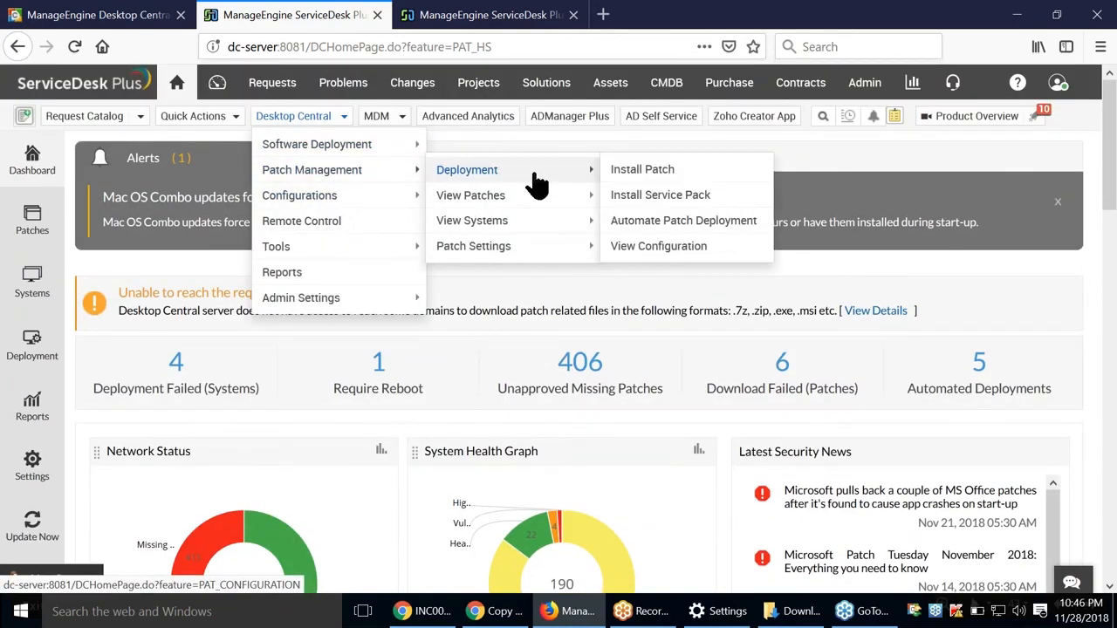
{"action": "left_click", "coordinate": [650, 224]}
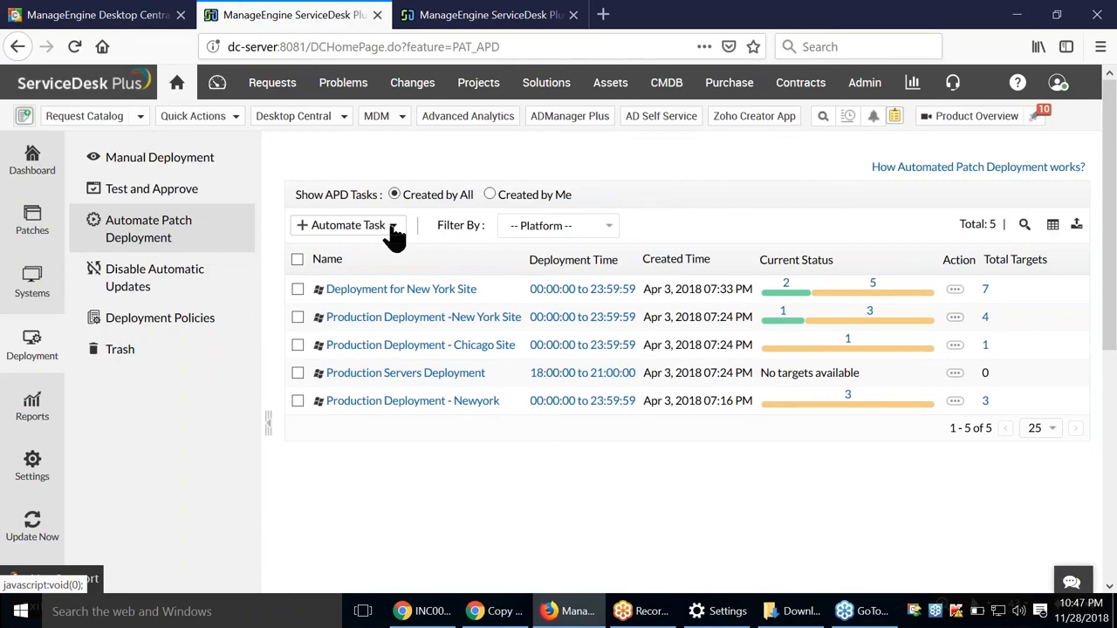
{"action": "key", "text": "alt+Tab"}
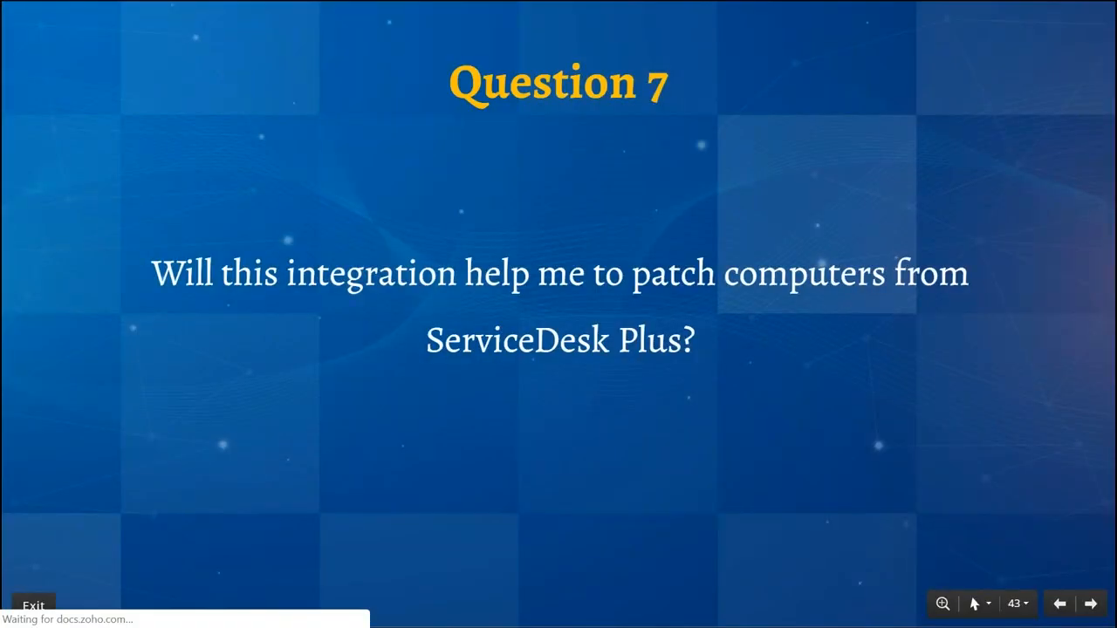